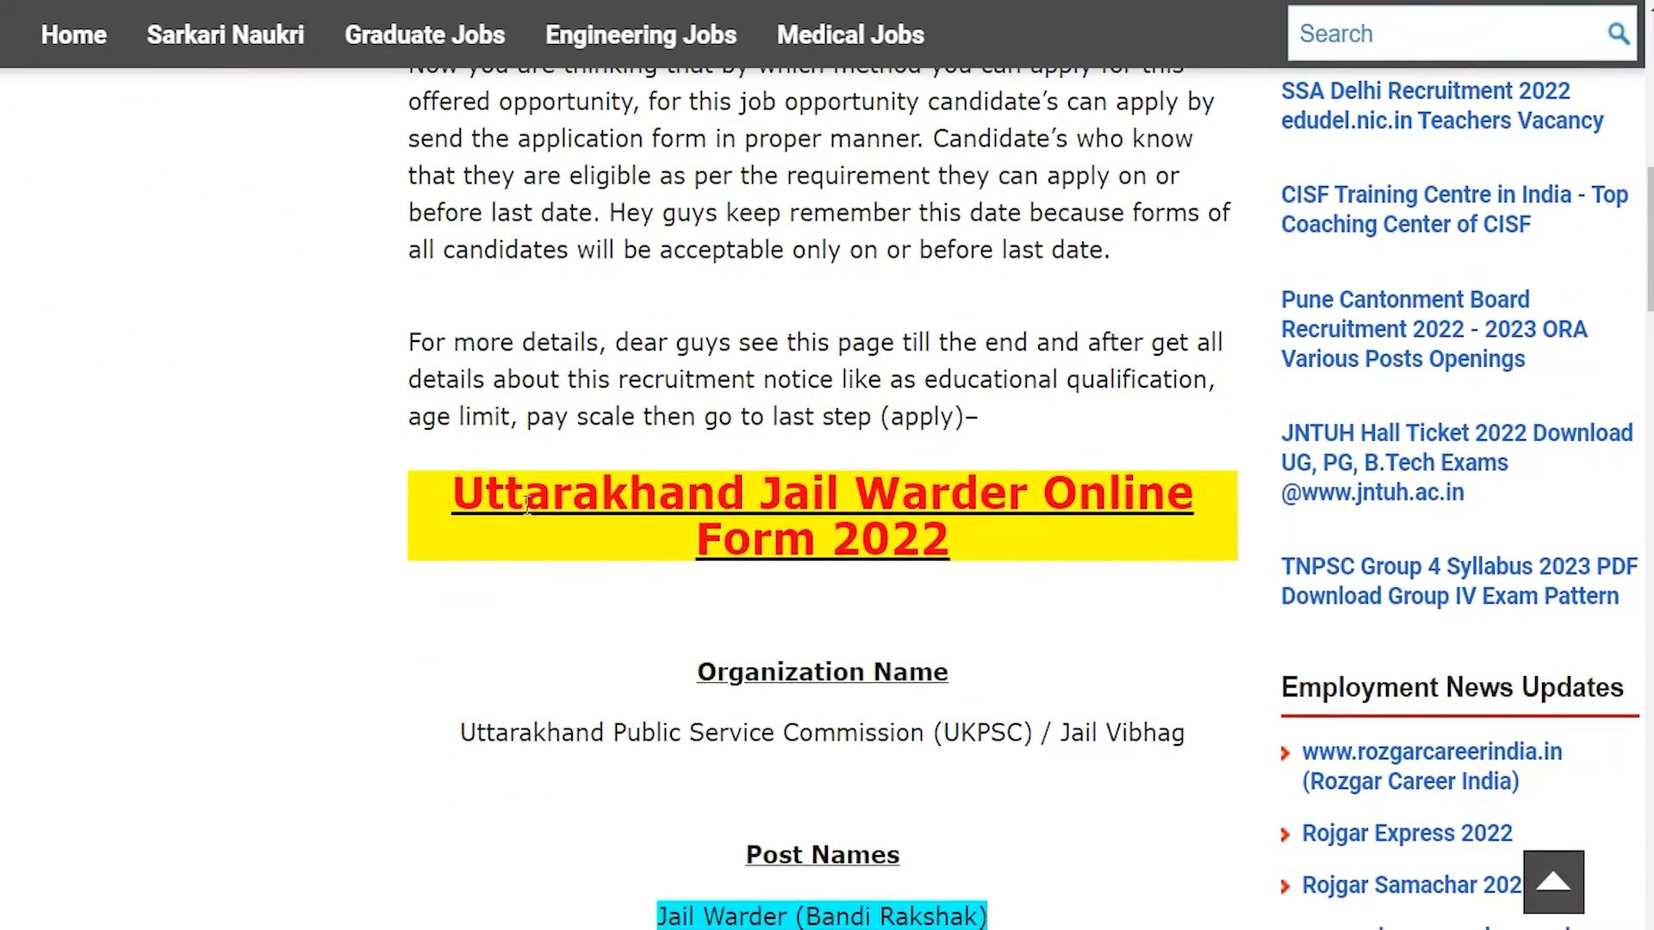
pyautogui.moveTo(484, 495); pyautogui.dragTo(982, 541)
pyautogui.scroll(-2, 862, 551)
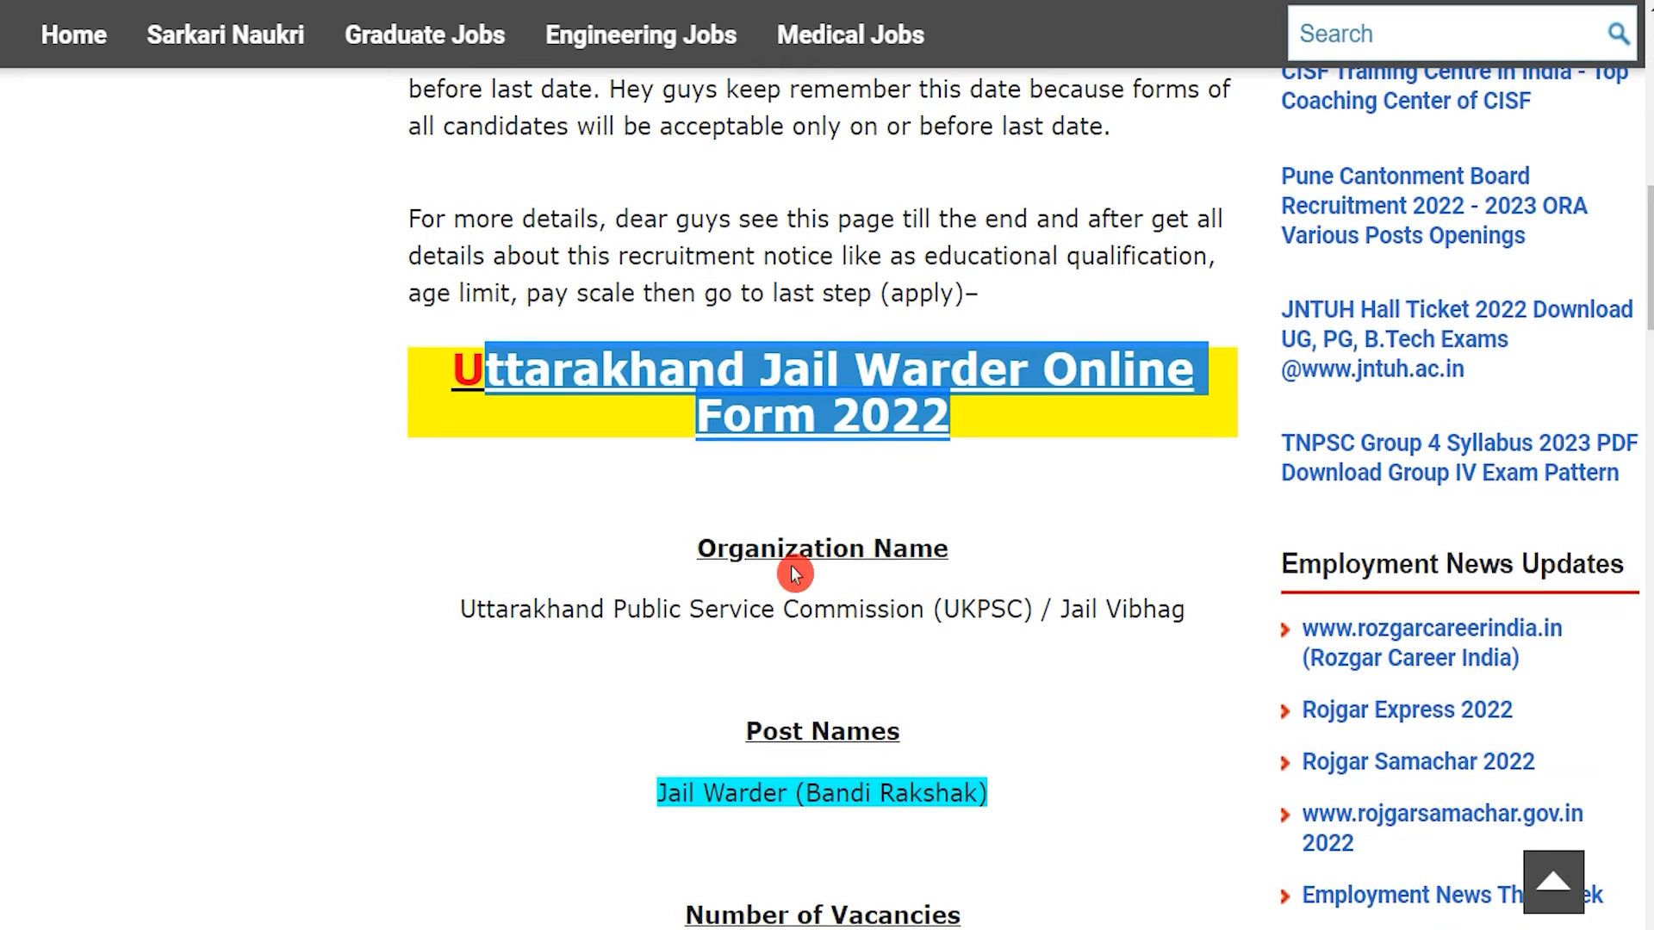
pyautogui.moveTo(521, 615); pyautogui.dragTo(852, 635)
pyautogui.scroll(-1, 852, 634)
pyautogui.scroll(-3, 852, 634)
pyautogui.moveTo(603, 555); pyautogui.dragTo(1023, 548)
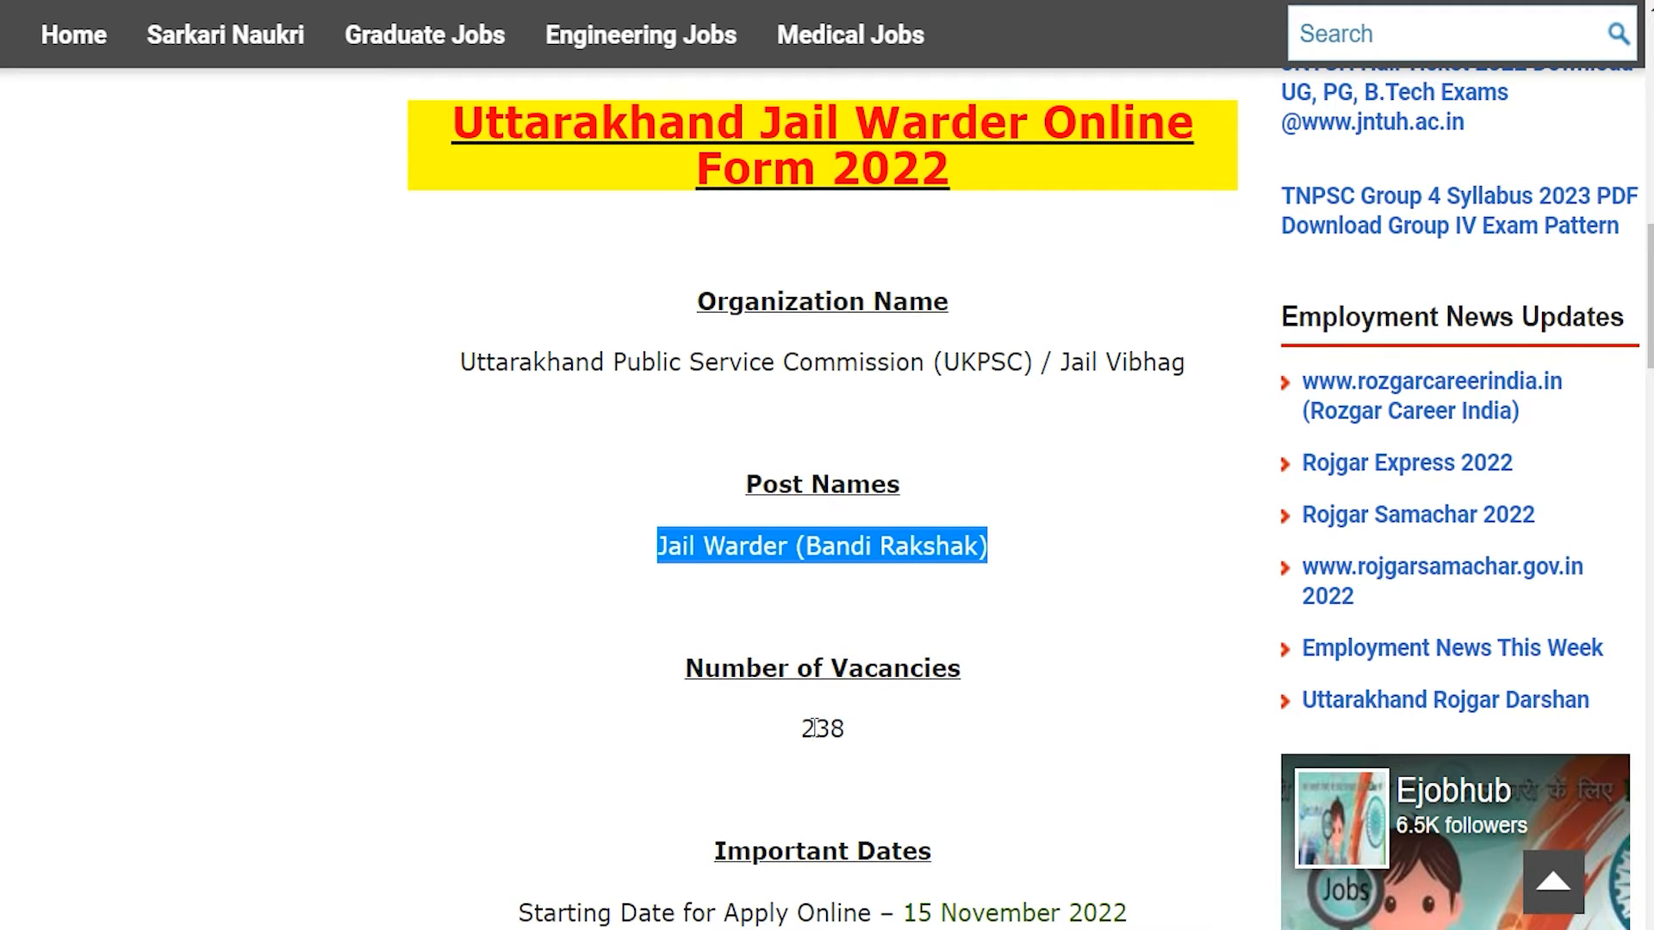
pyautogui.moveTo(788, 730); pyautogui.dragTo(882, 723)
pyautogui.scroll(-4, 838, 676)
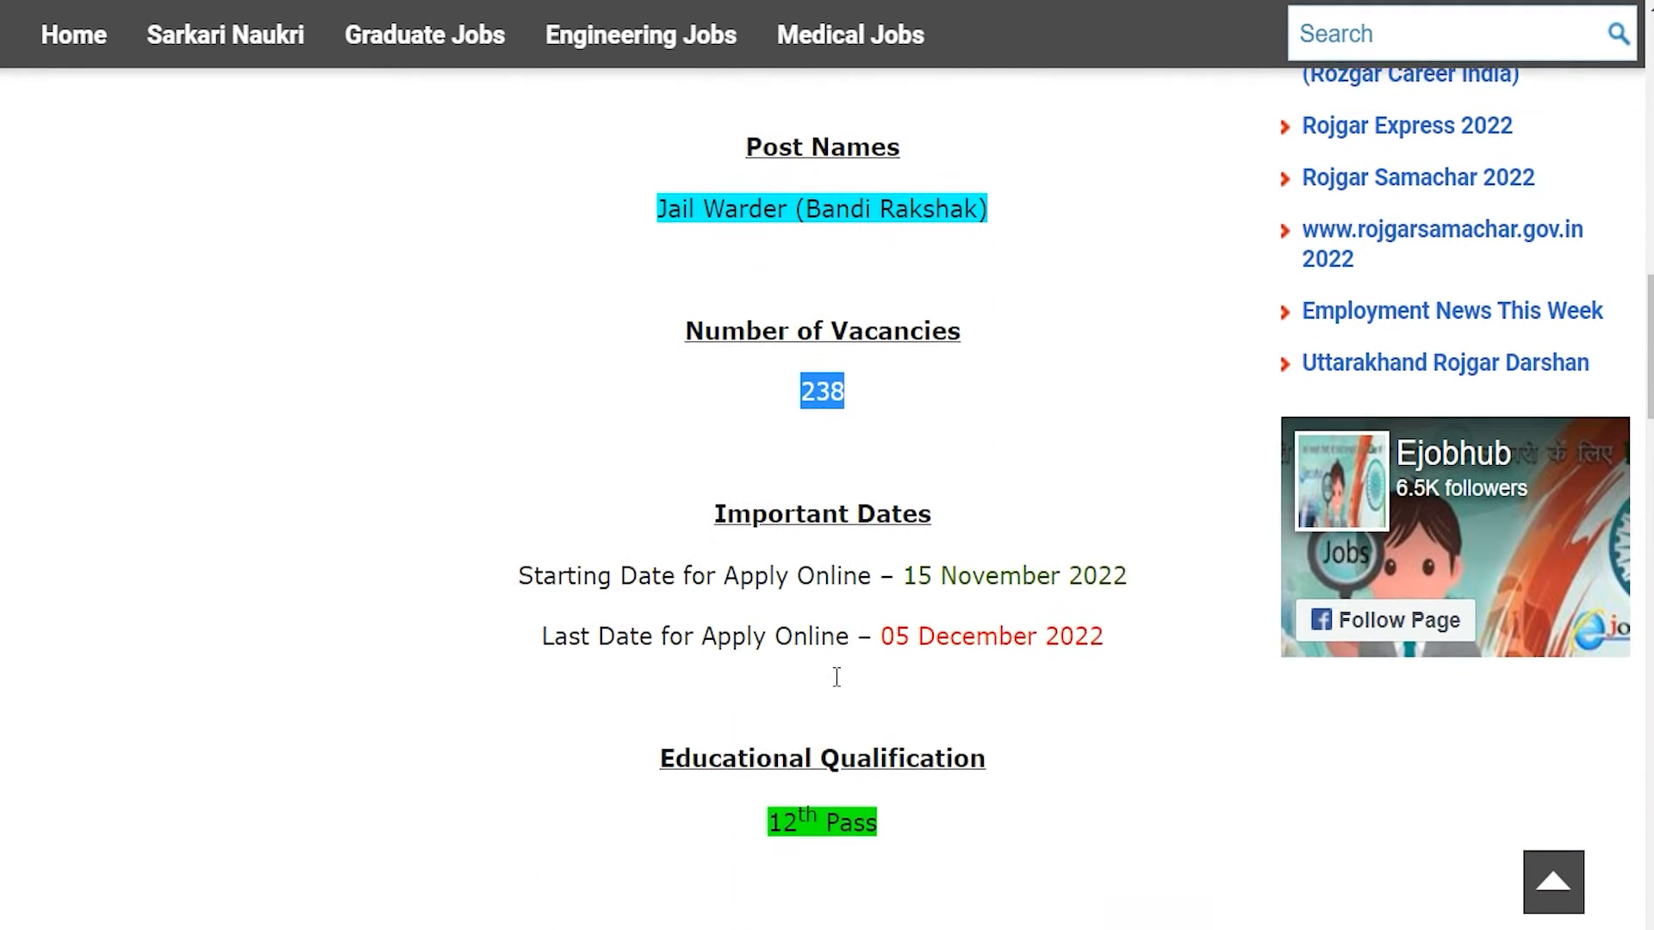
pyautogui.moveTo(904, 538); pyautogui.dragTo(1126, 533)
pyautogui.moveTo(880, 603); pyautogui.dragTo(1111, 603)
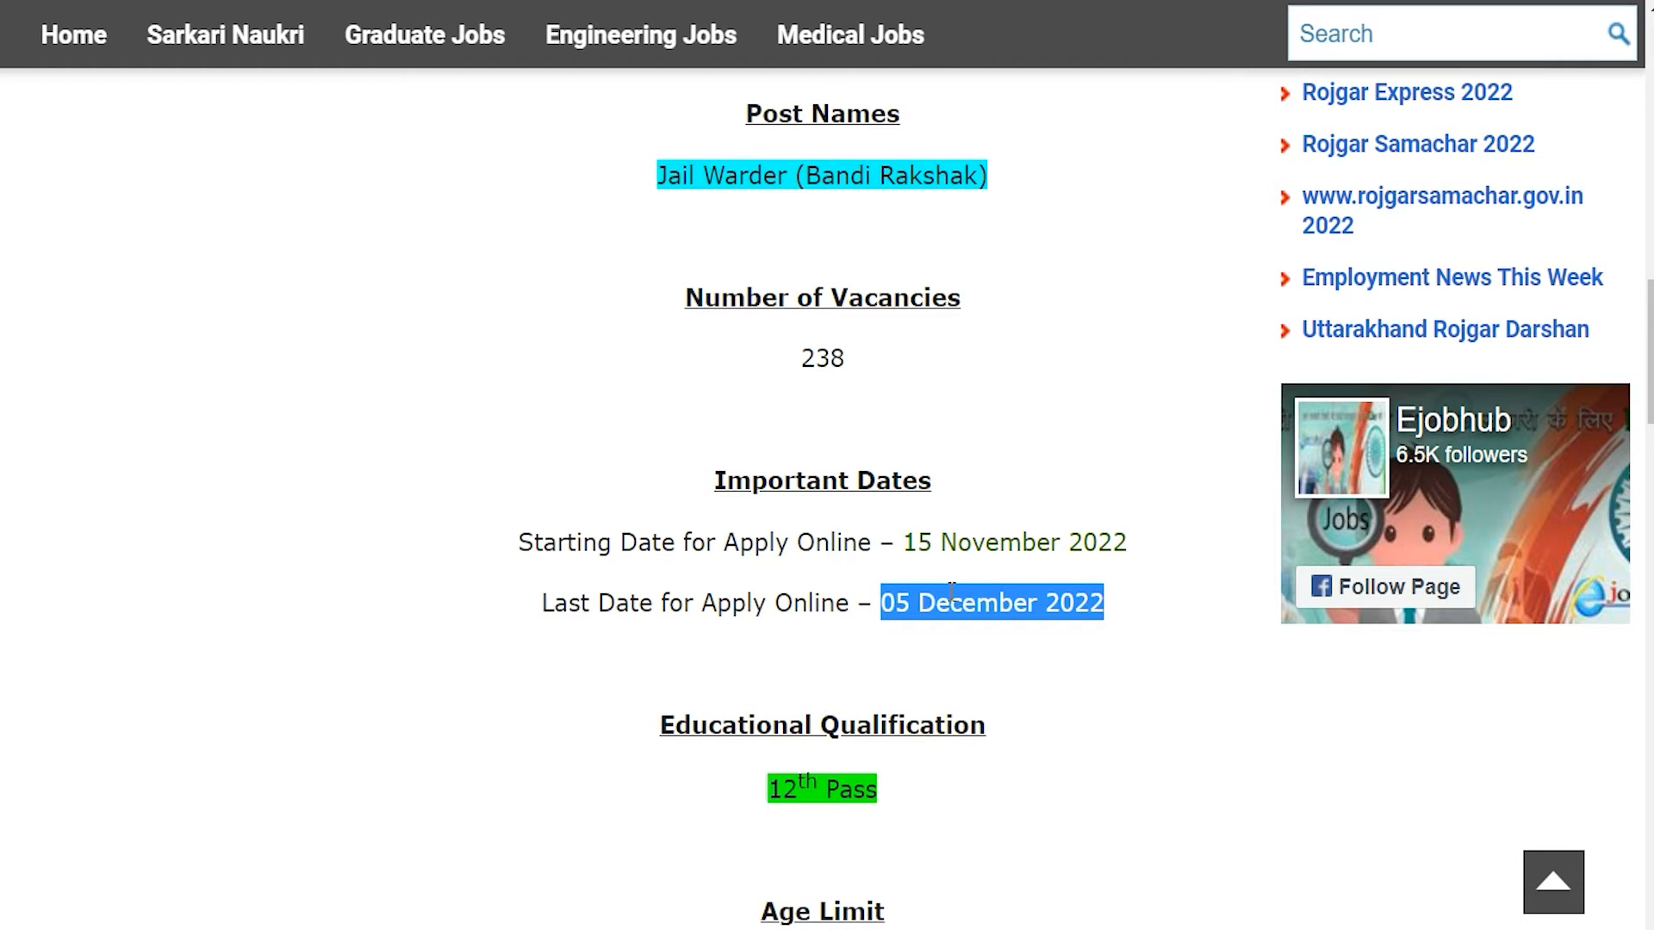
pyautogui.scroll(-3, 770, 549)
pyautogui.moveTo(766, 542); pyautogui.dragTo(934, 554)
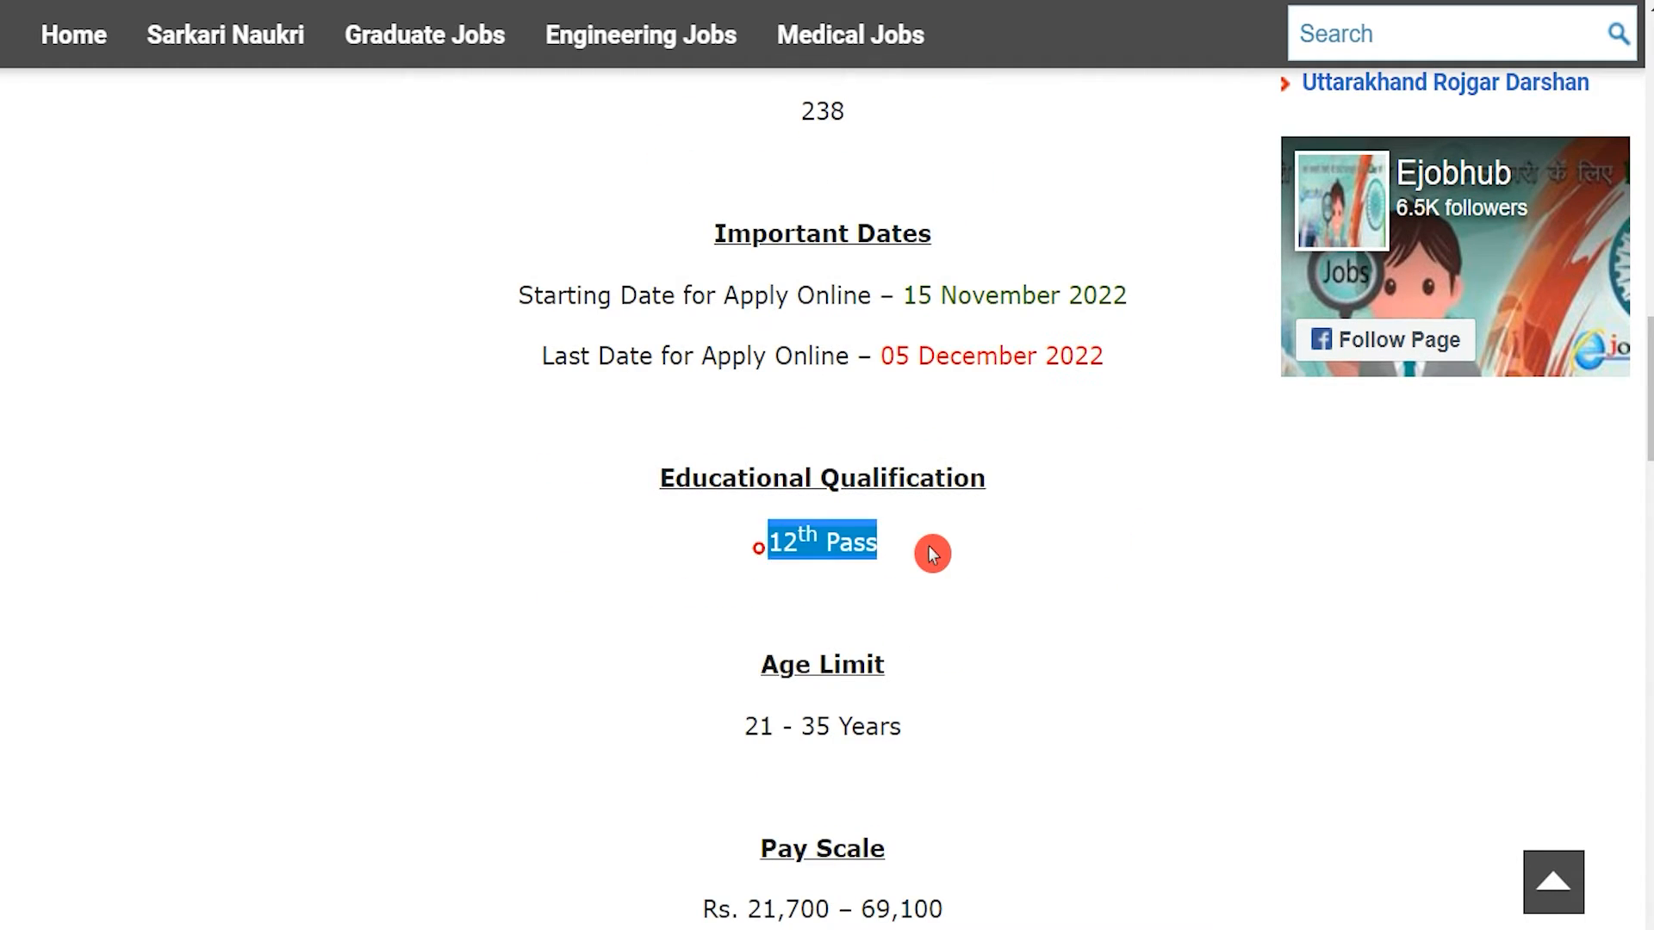
pyautogui.scroll(-1, 932, 554)
pyautogui.scroll(-5, 933, 552)
pyautogui.moveTo(779, 594); pyautogui.dragTo(868, 596)
pyautogui.scroll(-3, 879, 602)
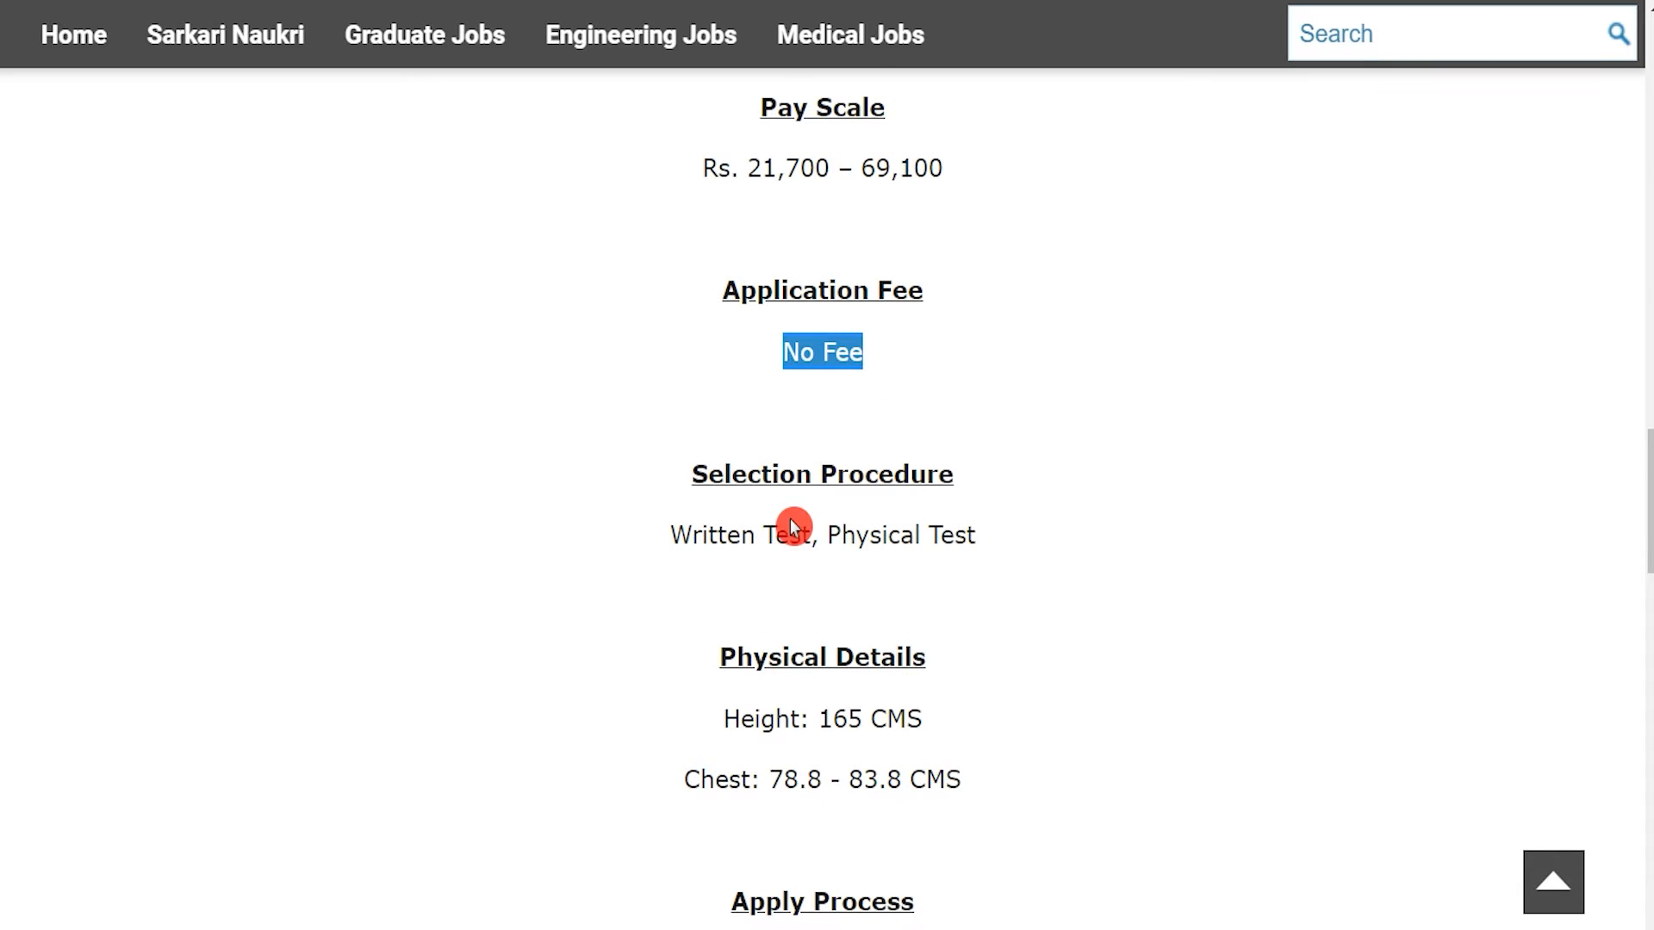
pyautogui.scroll(-10, 794, 524)
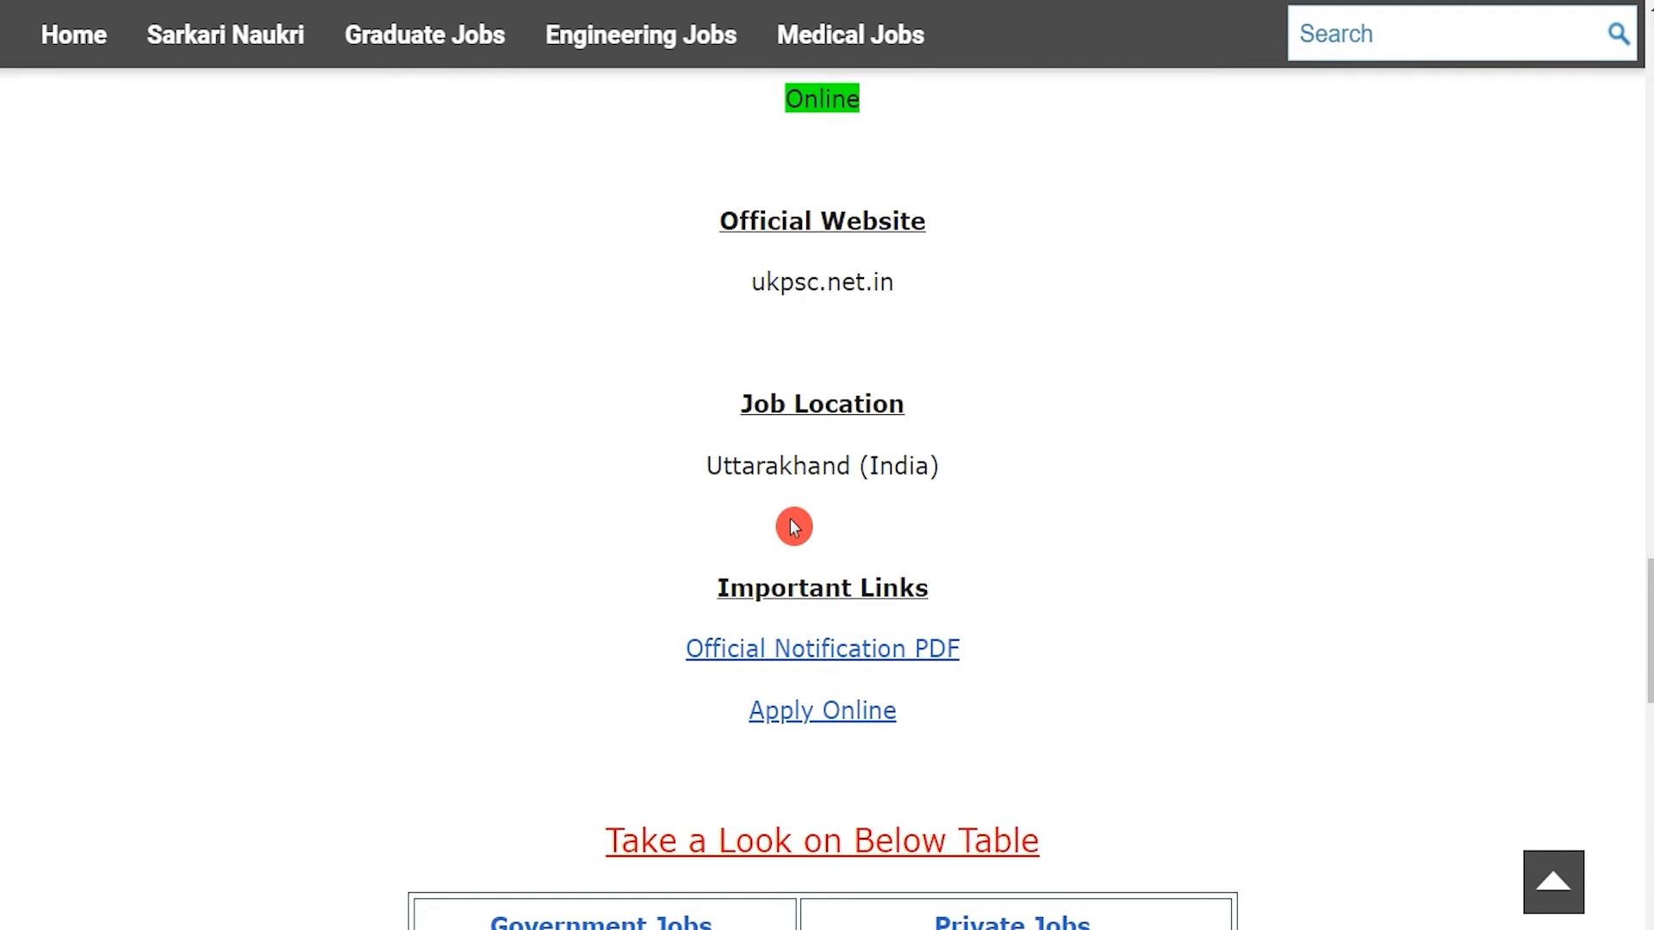
pyautogui.scroll(2, 793, 526)
pyautogui.moveTo(687, 736); pyautogui.dragTo(1001, 742)
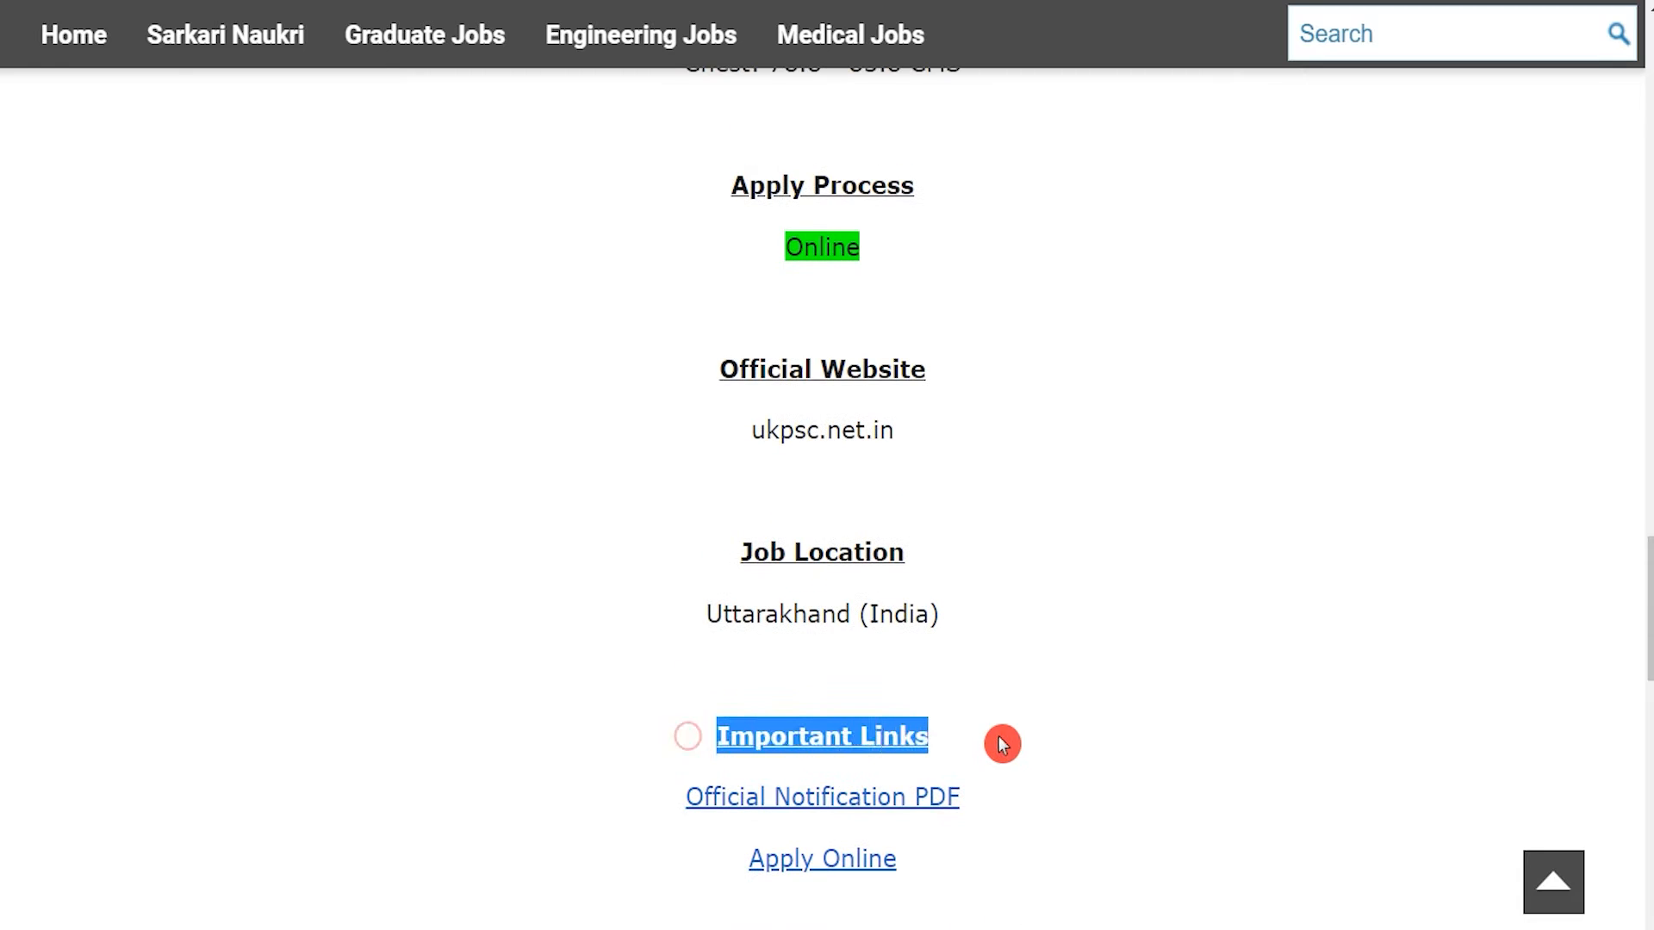
# Review the Important Links section and the Official Notification PDF link.
pyautogui.click(651, 791)
pyautogui.moveTo(714, 792); pyautogui.dragTo(983, 803)
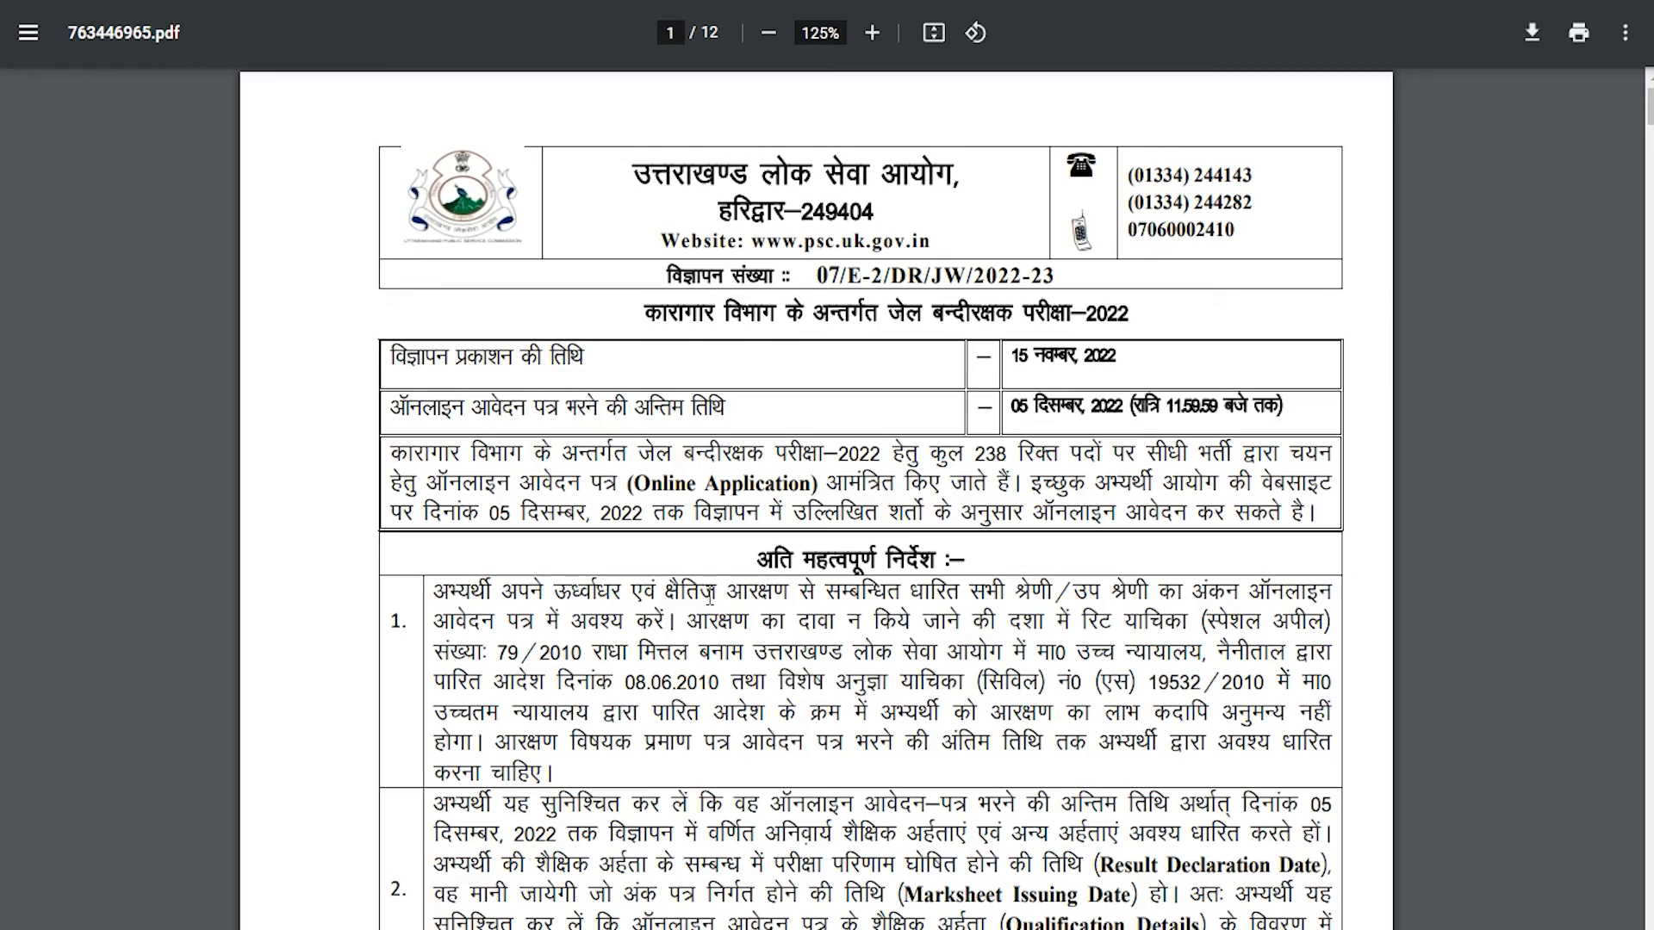
pyautogui.scroll(-15, 708, 597)
pyautogui.scroll(15, 710, 596)
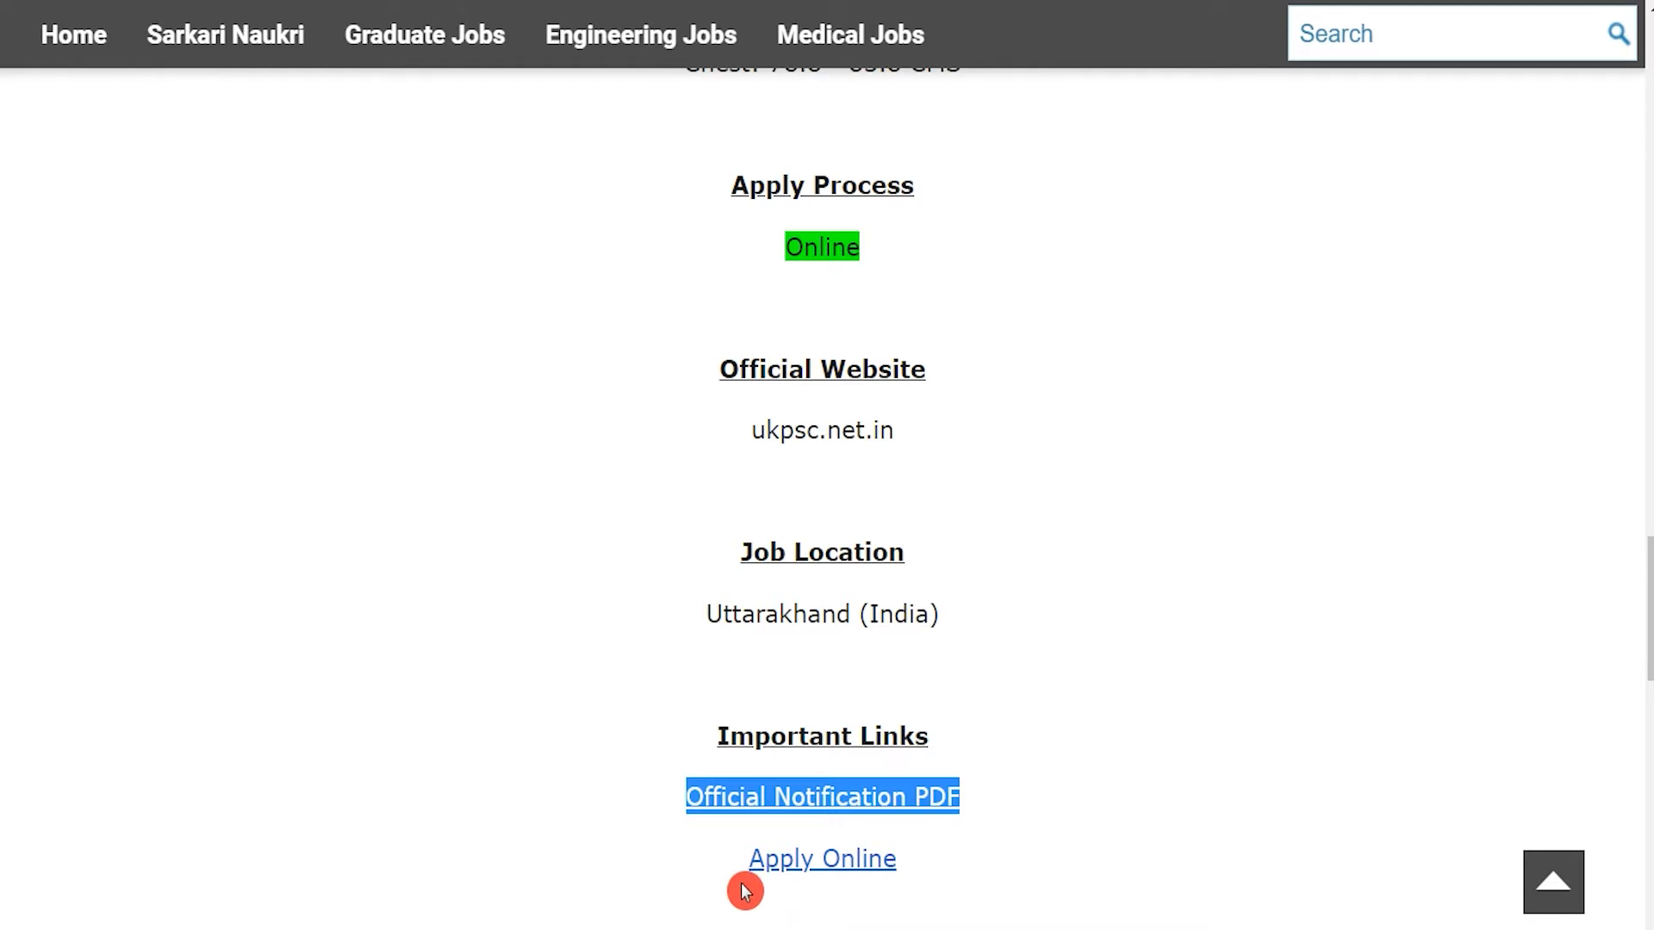
# Follow Apply Online to the official UKPSC site and start a new Jail Warder application.
pyautogui.click(718, 856)
pyautogui.moveTo(719, 856); pyautogui.dragTo(920, 927)
pyautogui.click(712, 861)
pyautogui.click(710, 858)
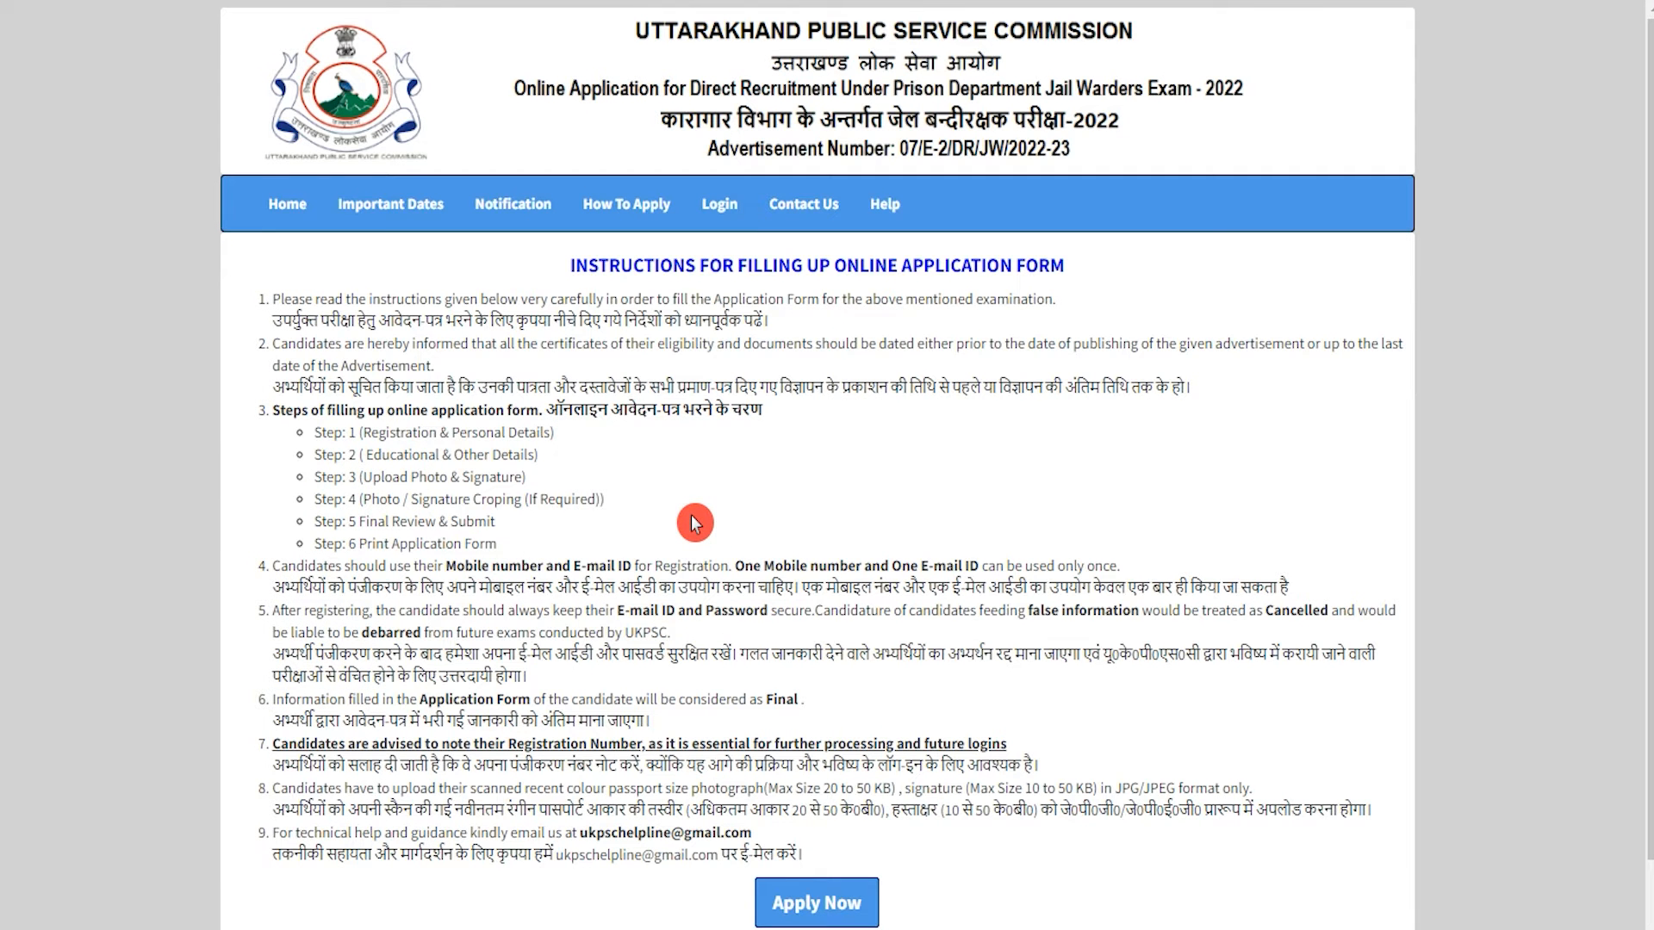
pyautogui.scroll(-2, 695, 523)
pyautogui.click(818, 797)
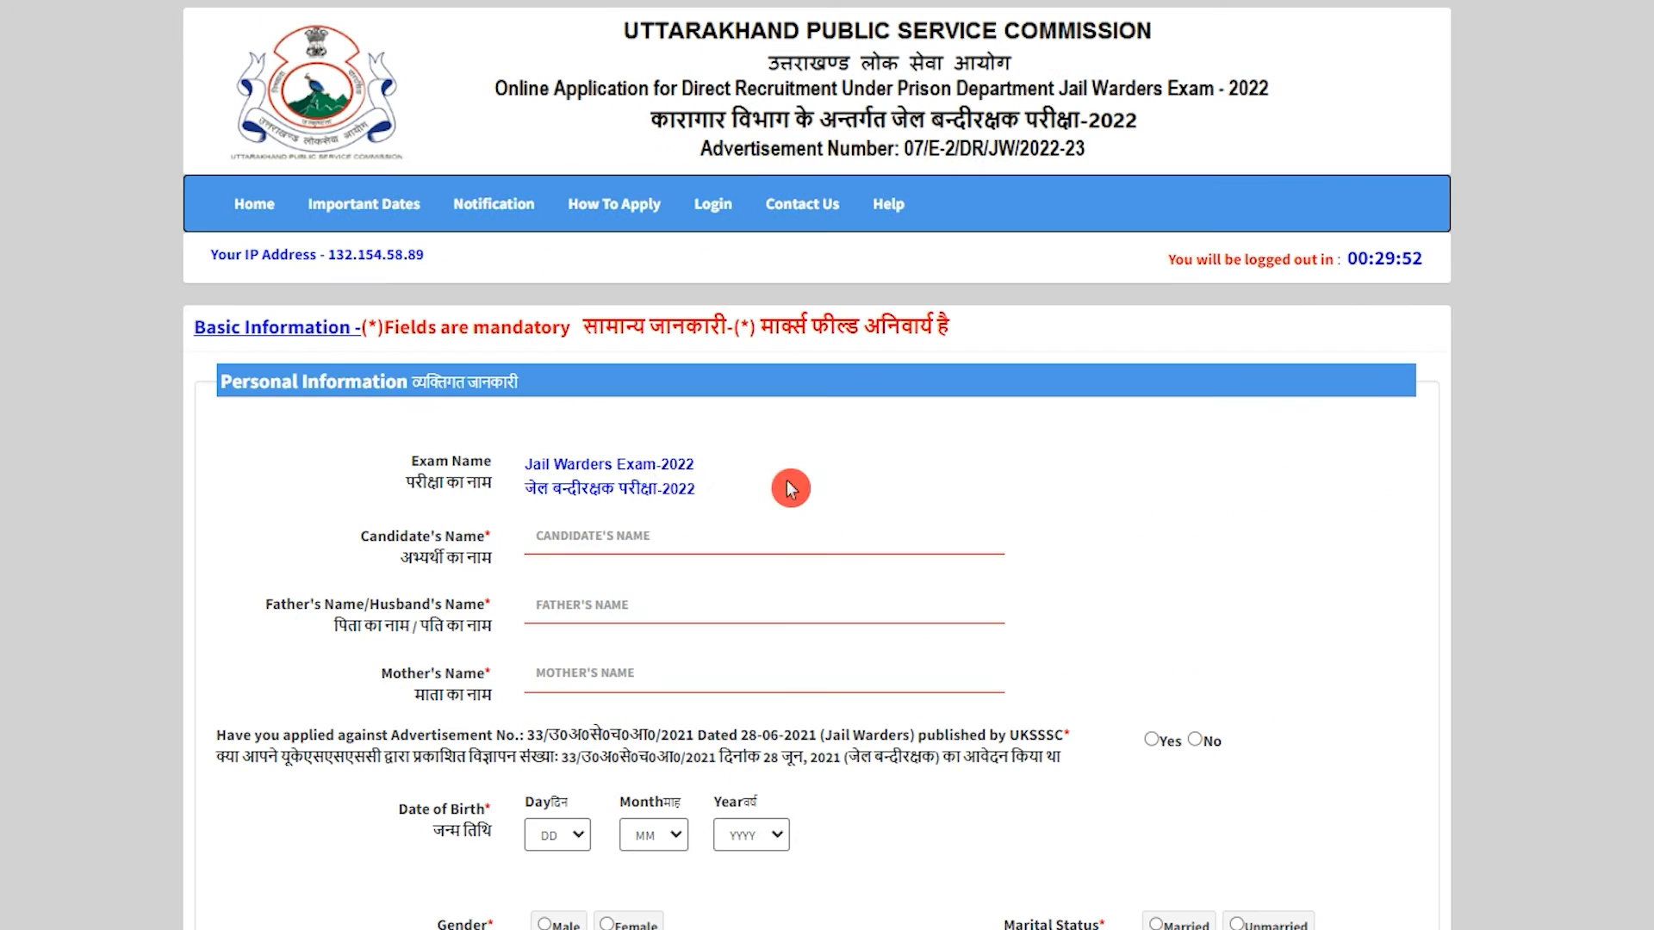
# Enter the candidate's, father's and mother's names in the name fields.
pyautogui.click(806, 534)
pyautogui.write('AMIT')
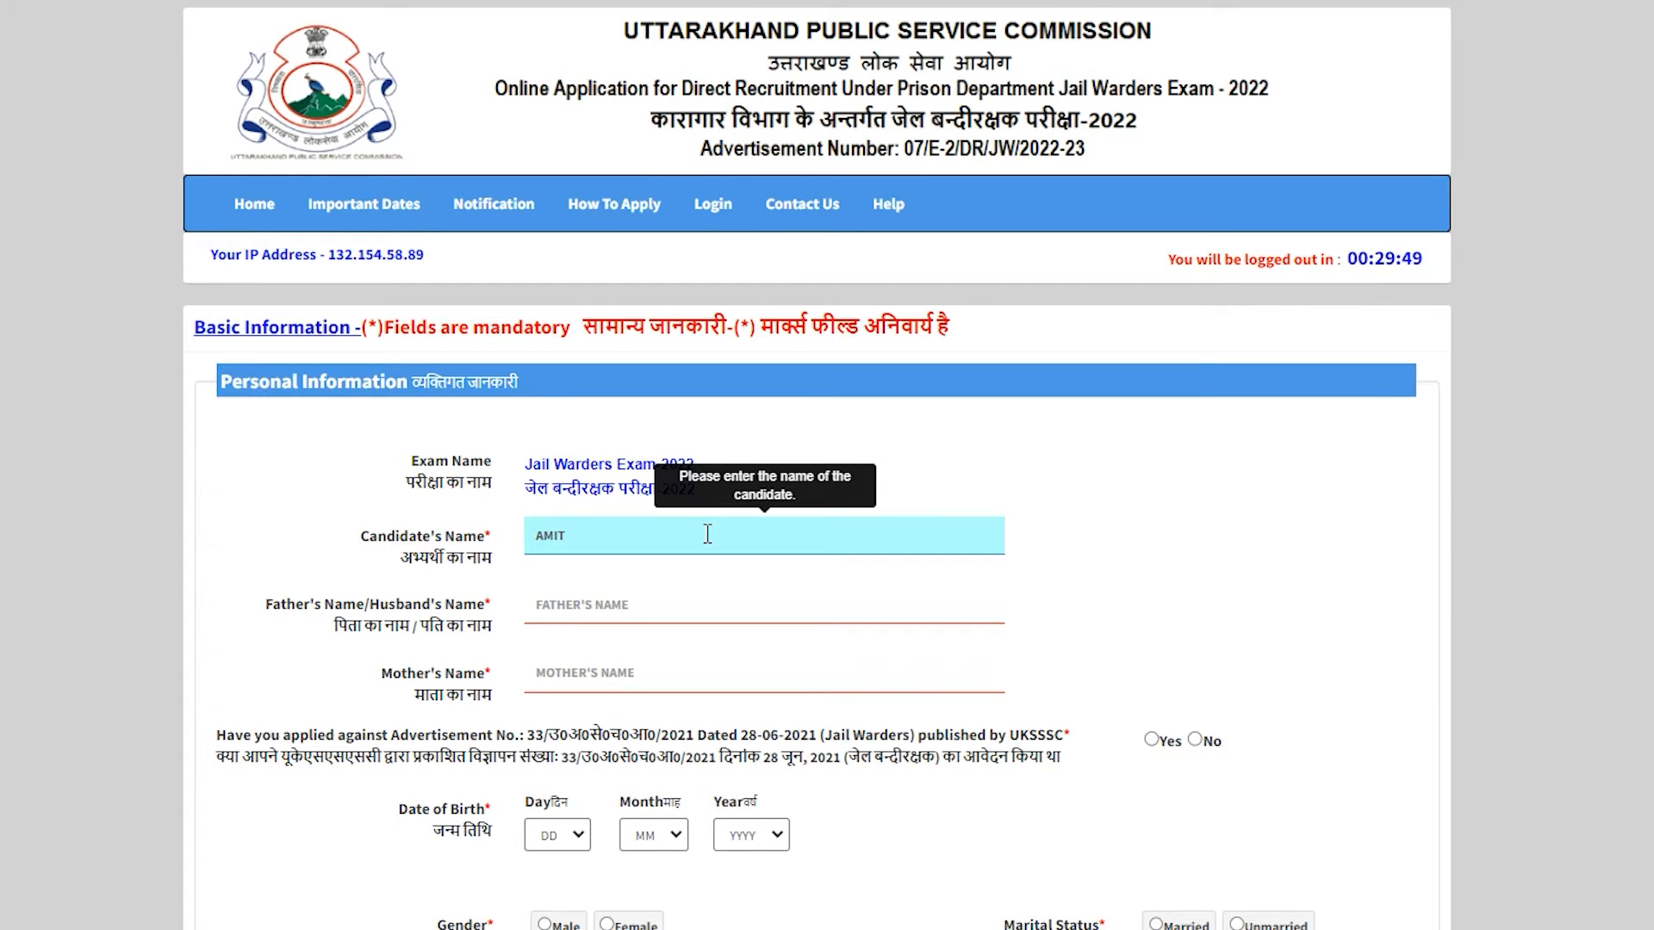
pyautogui.press('Tab')
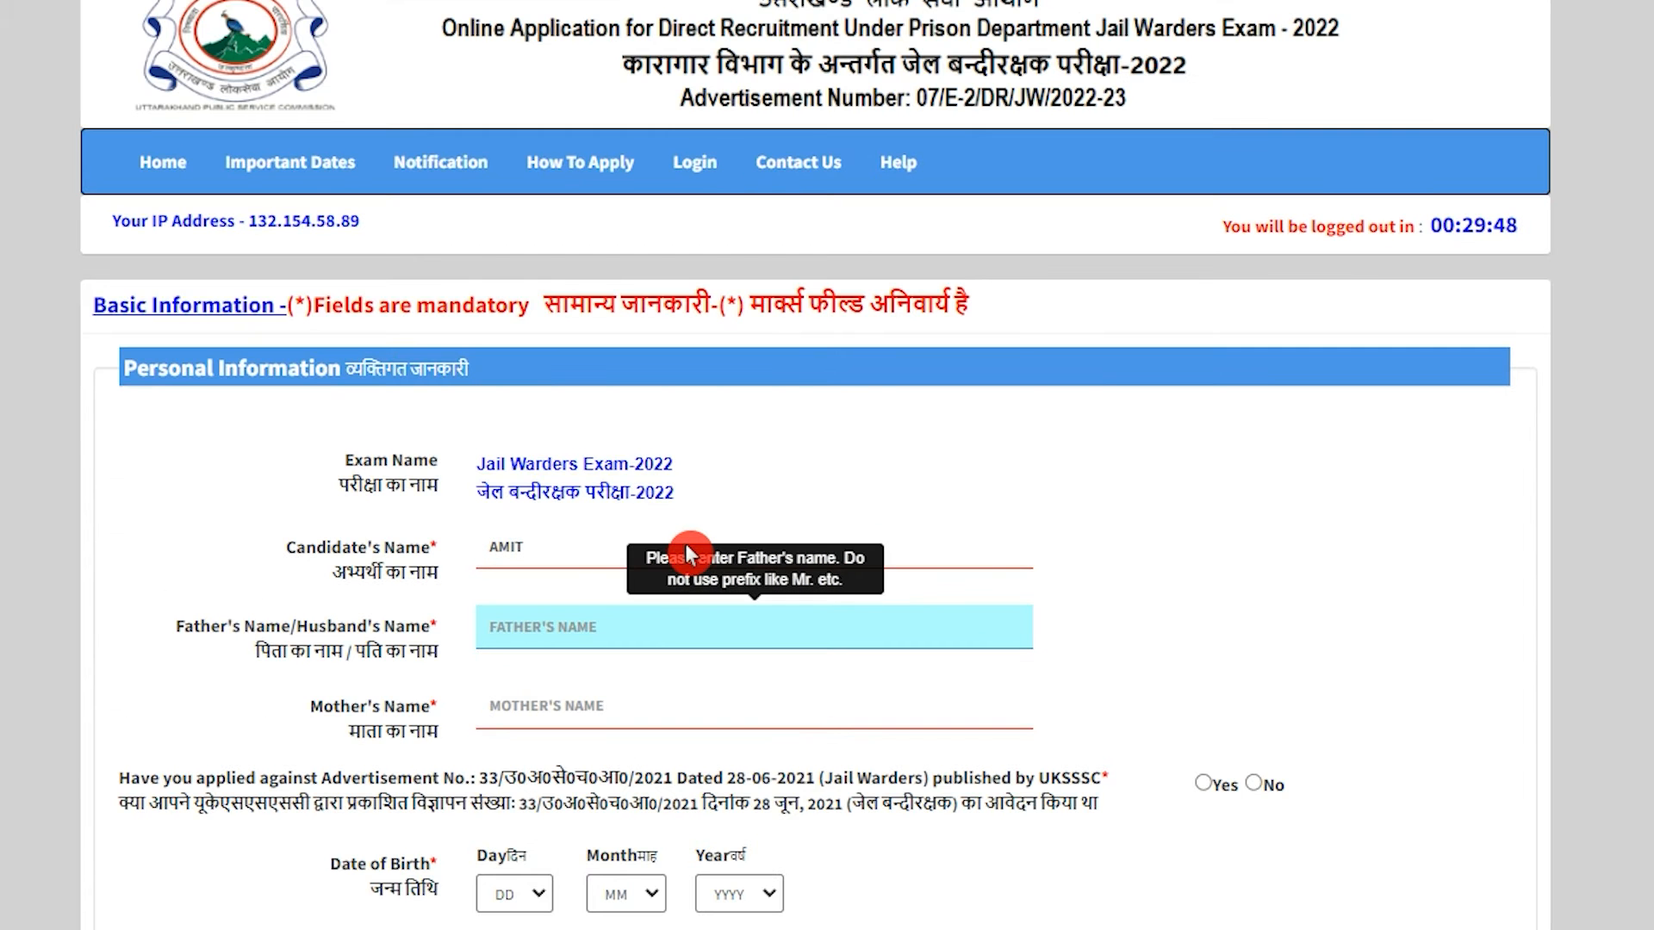
pyautogui.write('RAMAN')
pyautogui.press('Tab')
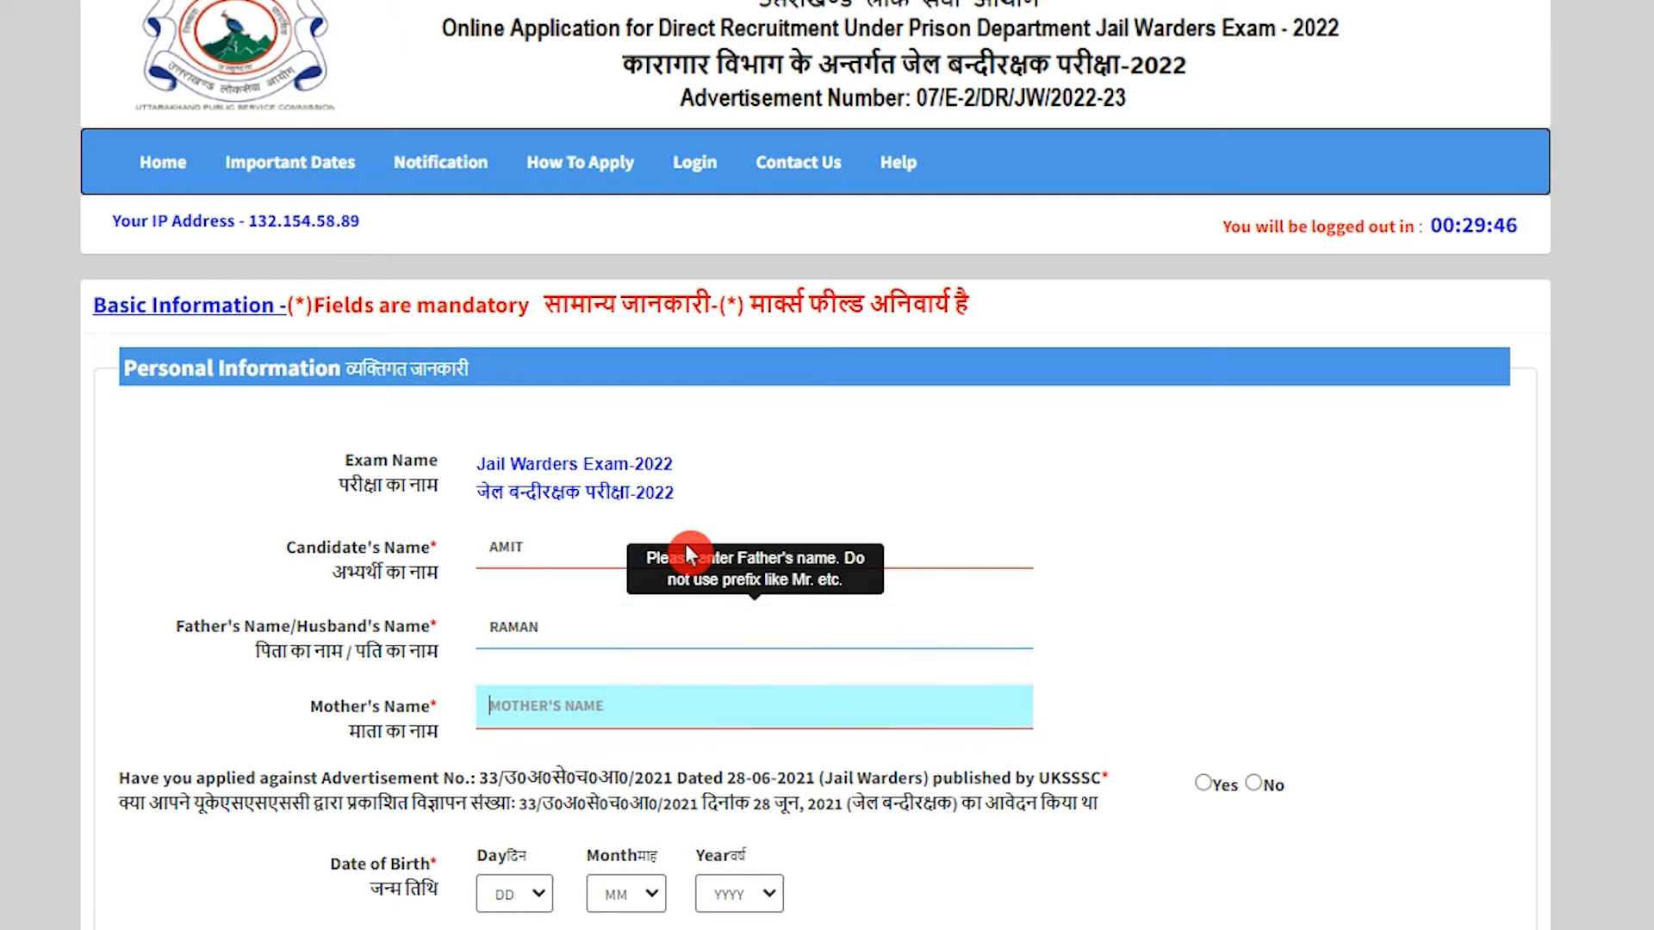
pyautogui.write('REENA')
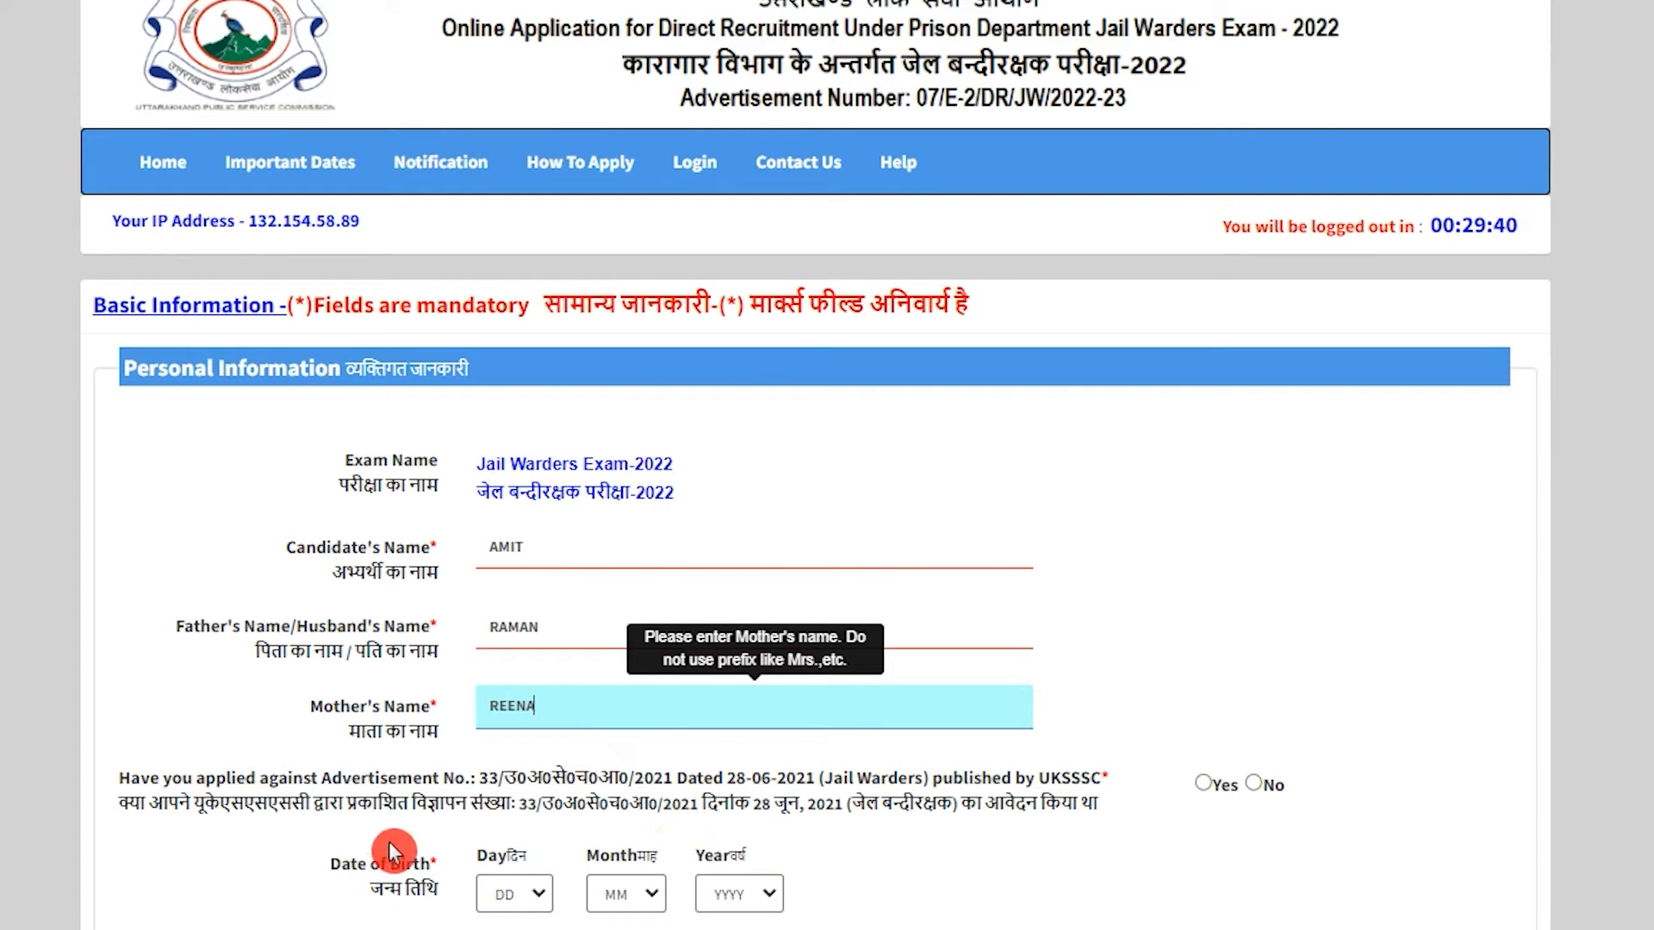
# Answer No to the earlier-advertisement question.
pyautogui.moveTo(221, 810); pyautogui.dragTo(744, 812)
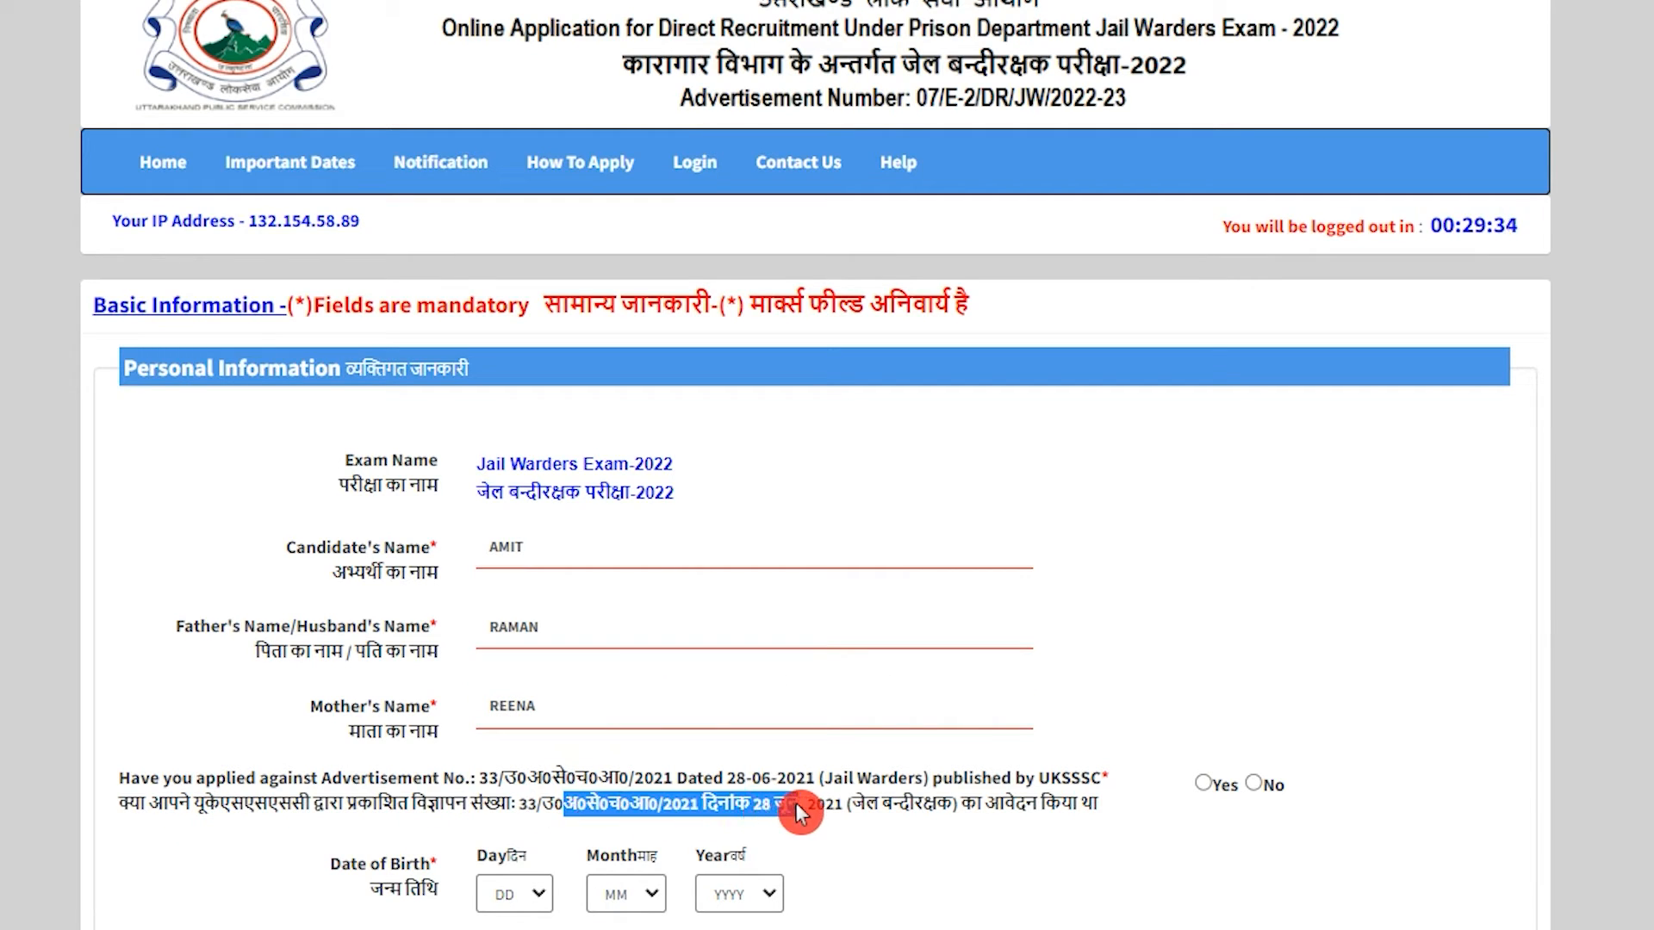
pyautogui.moveTo(865, 810); pyautogui.dragTo(922, 810)
pyautogui.moveTo(1020, 813); pyautogui.dragTo(1088, 809)
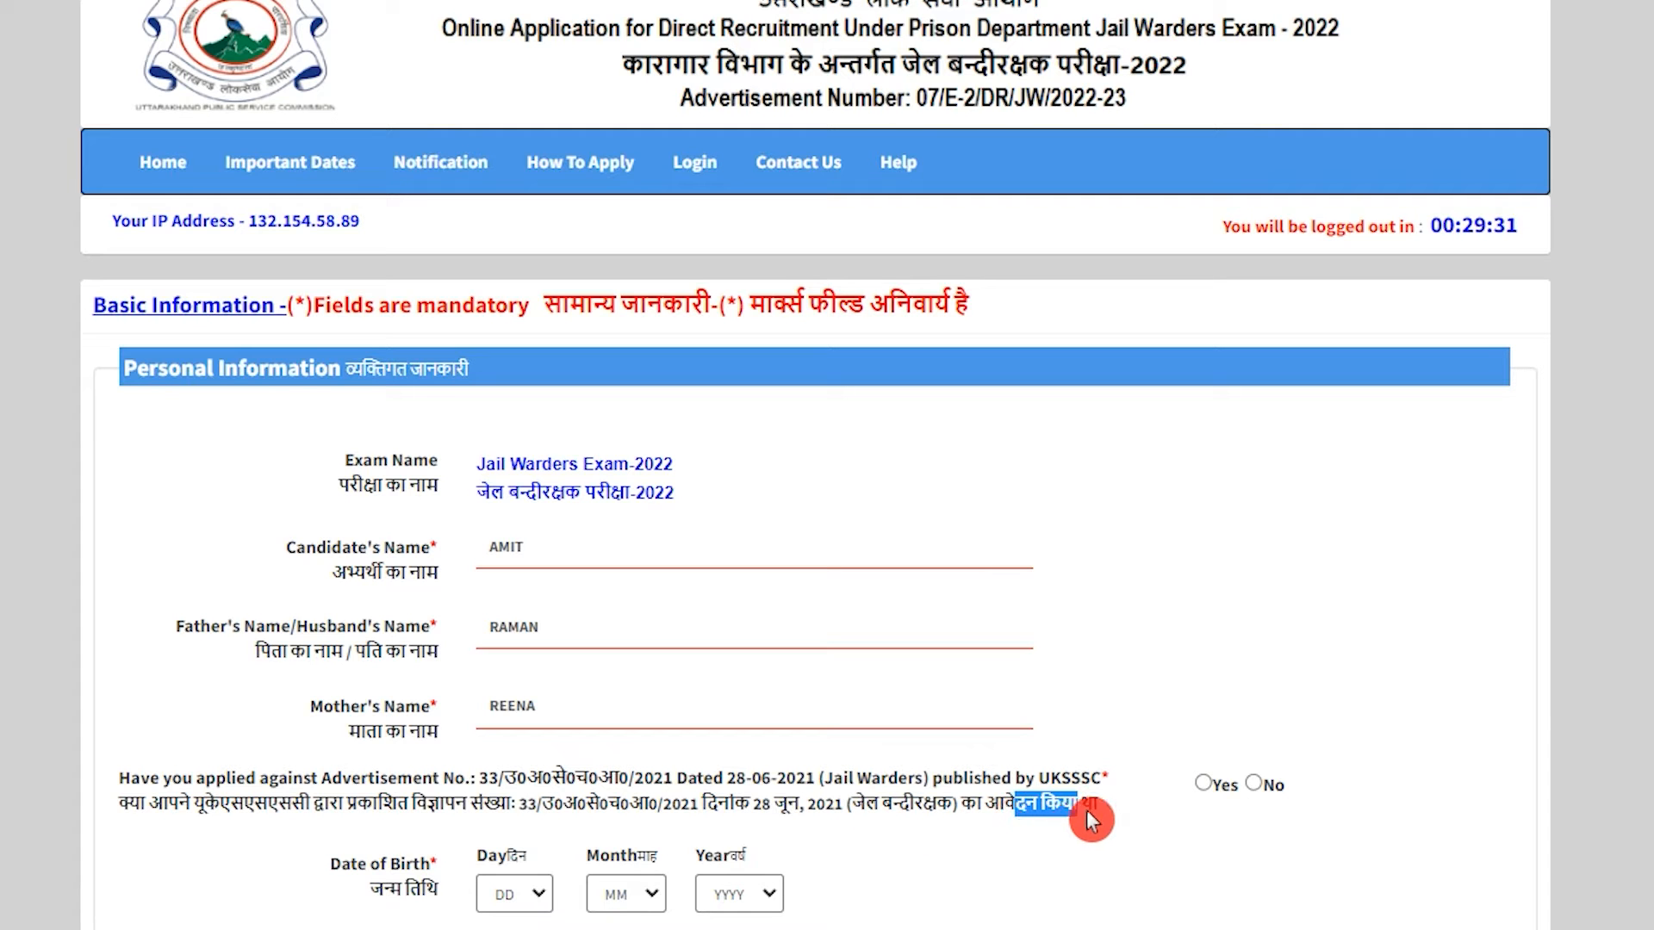
pyautogui.click(1252, 784)
pyautogui.scroll(-1, 779, 751)
pyautogui.scroll(-5, 778, 758)
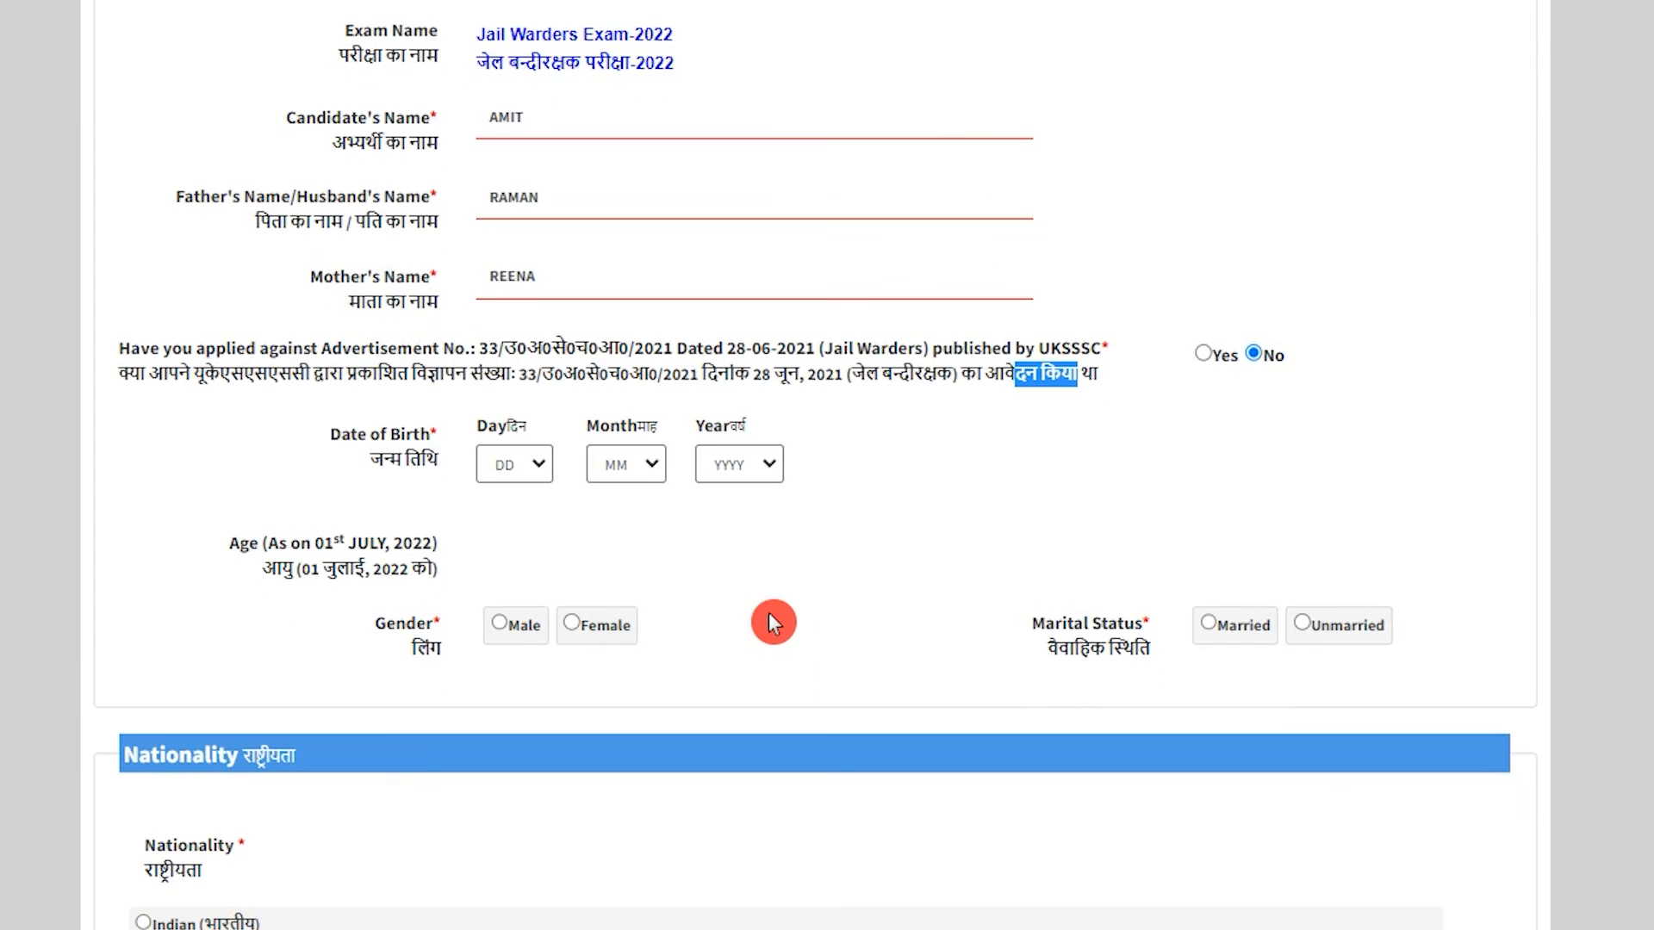
pyautogui.click(515, 464)
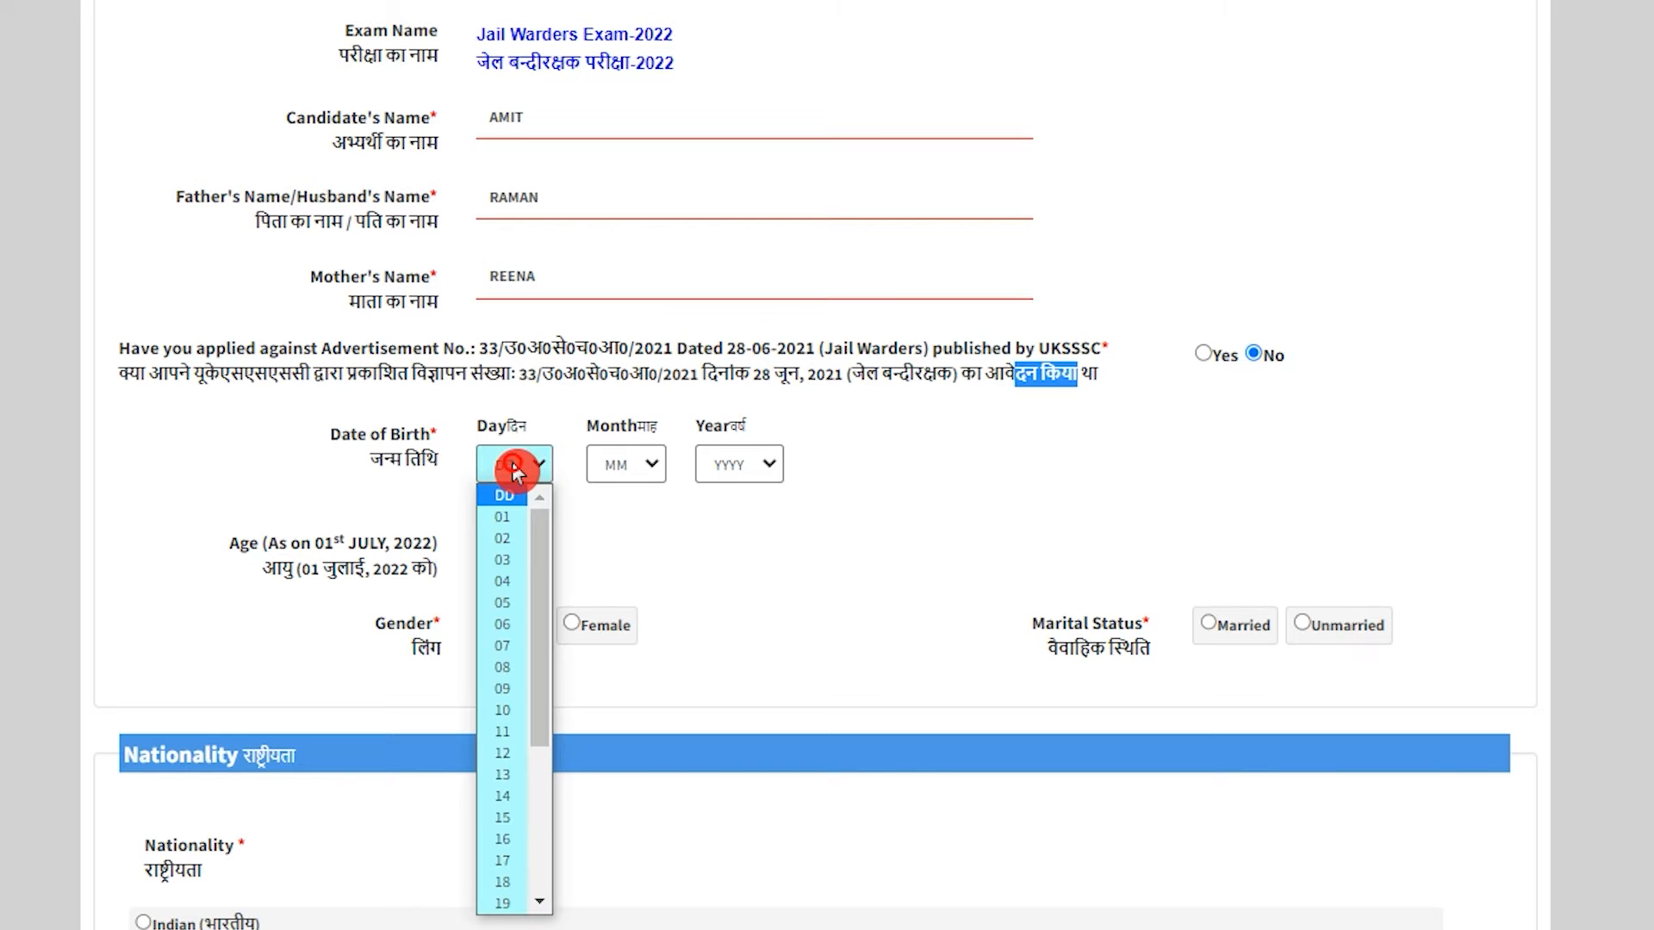
pyautogui.click(515, 517)
pyautogui.click(615, 468)
pyautogui.click(622, 535)
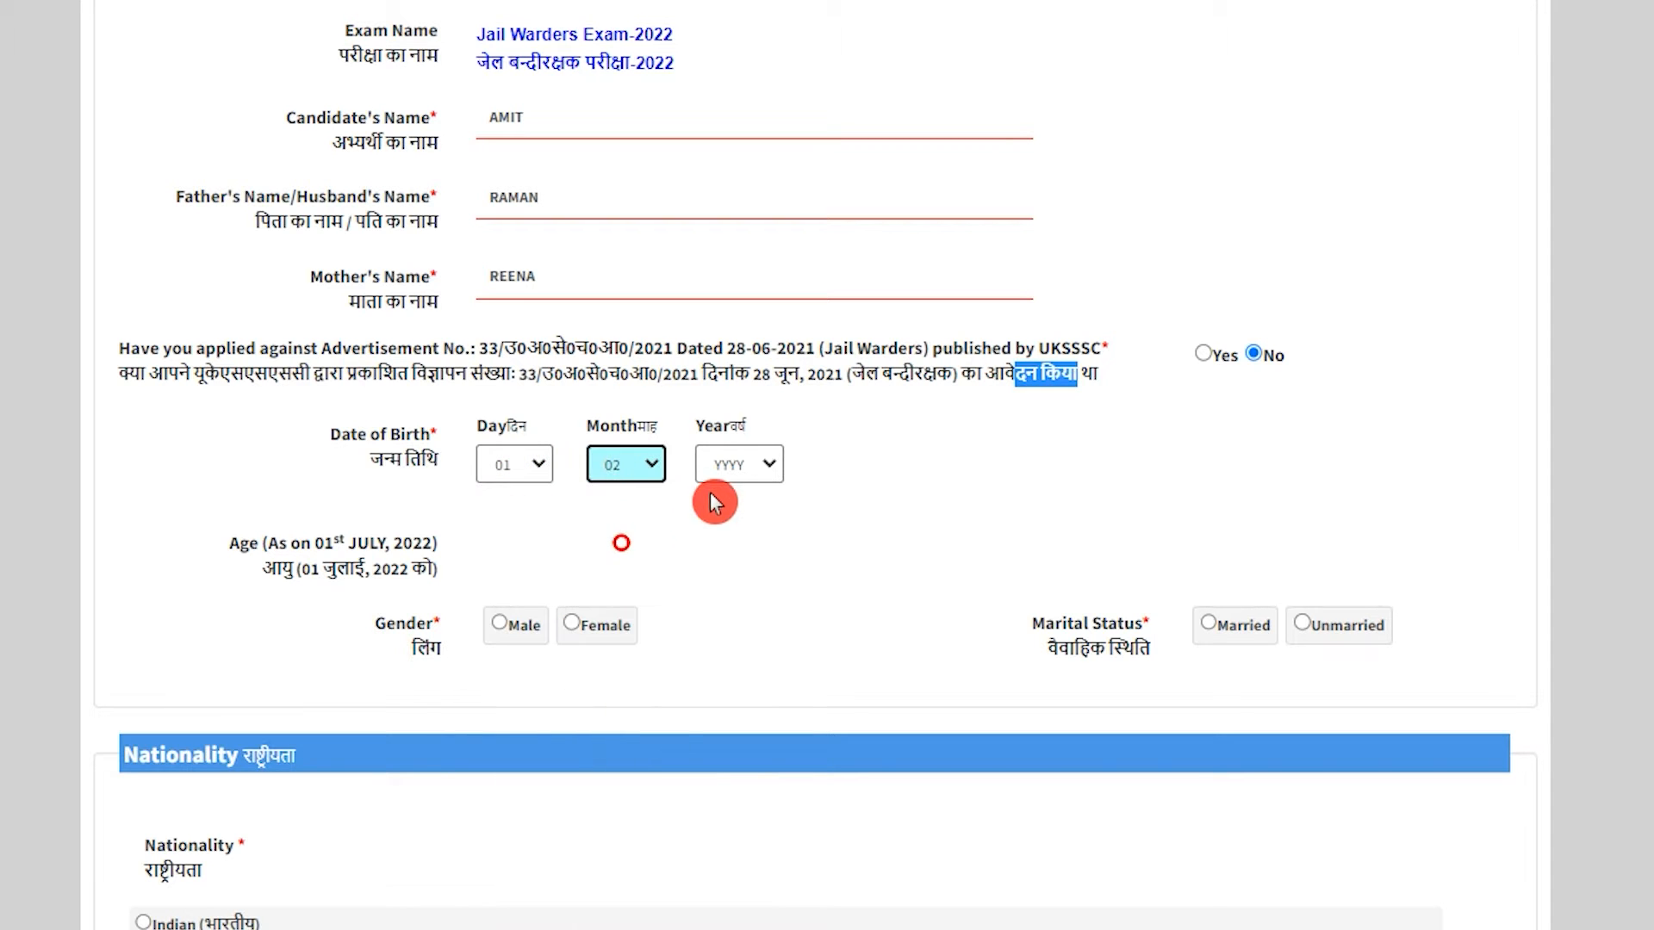
pyautogui.click(723, 466)
pyautogui.click(729, 580)
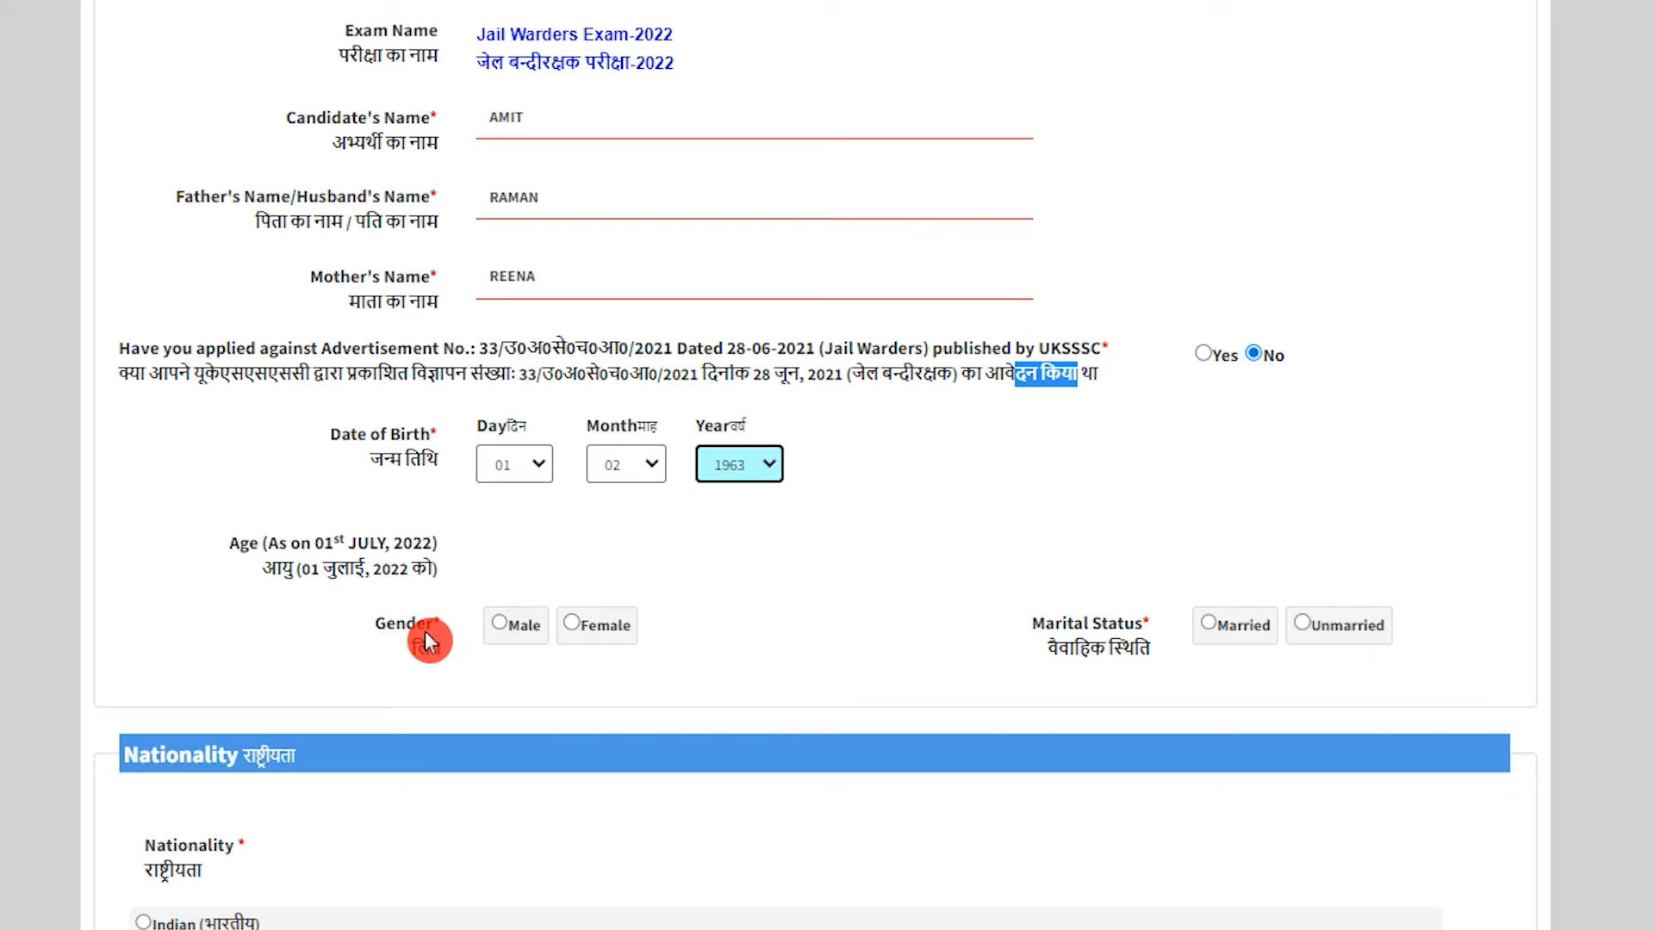
pyautogui.click(504, 623)
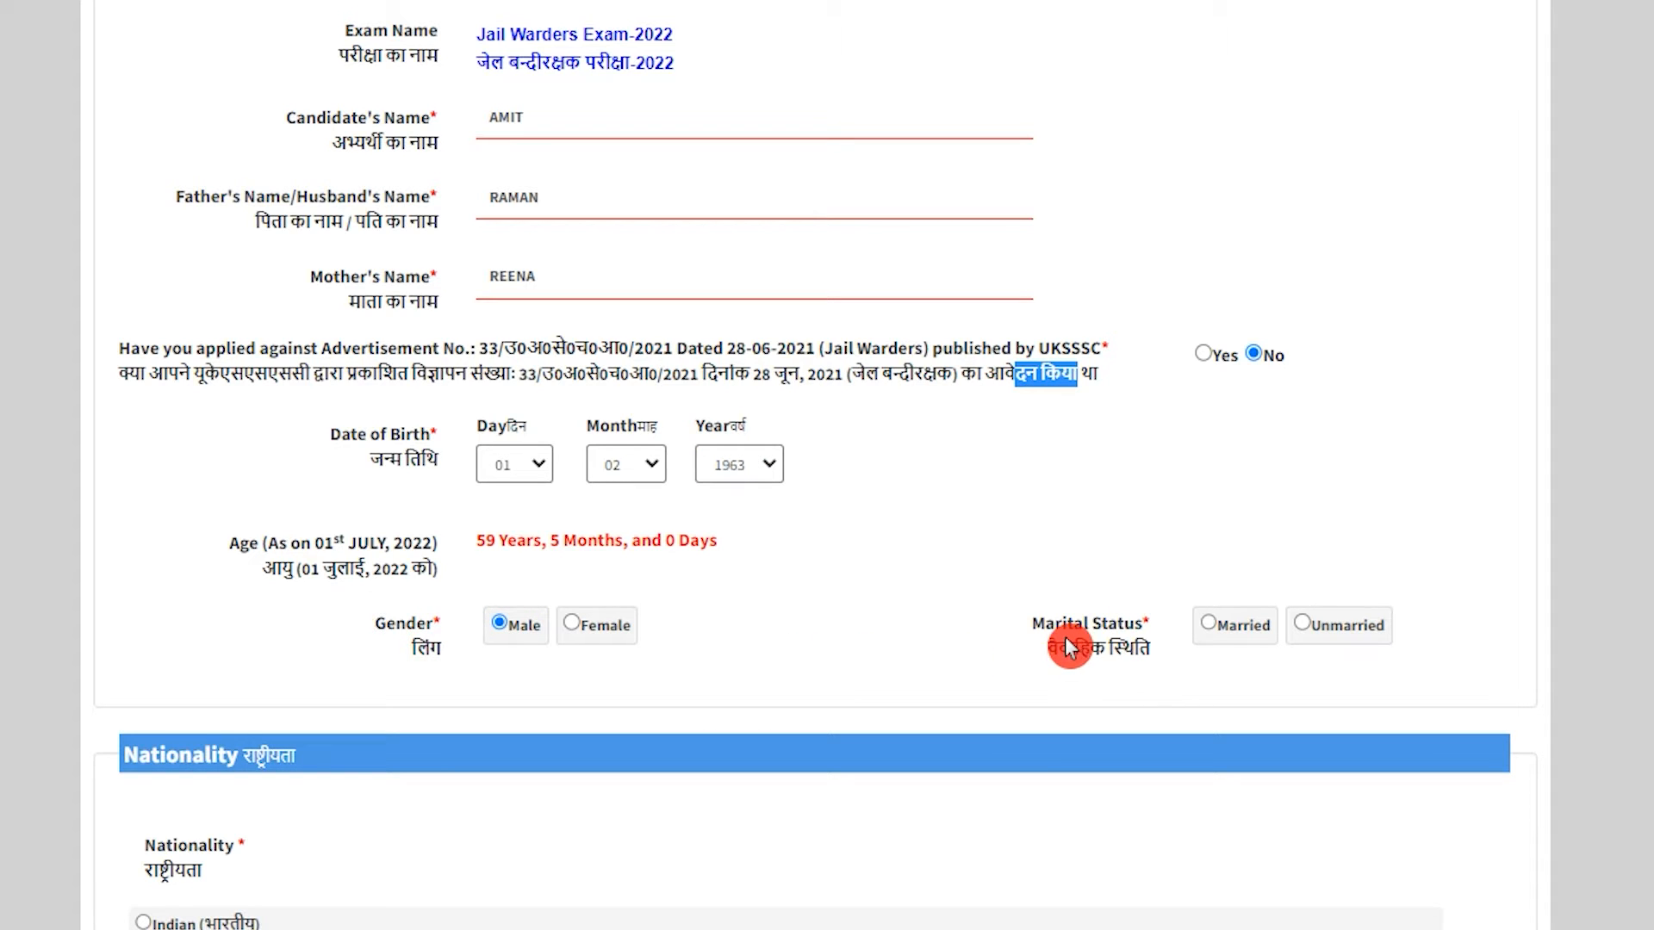
pyautogui.moveTo(1065, 625); pyautogui.dragTo(1114, 623)
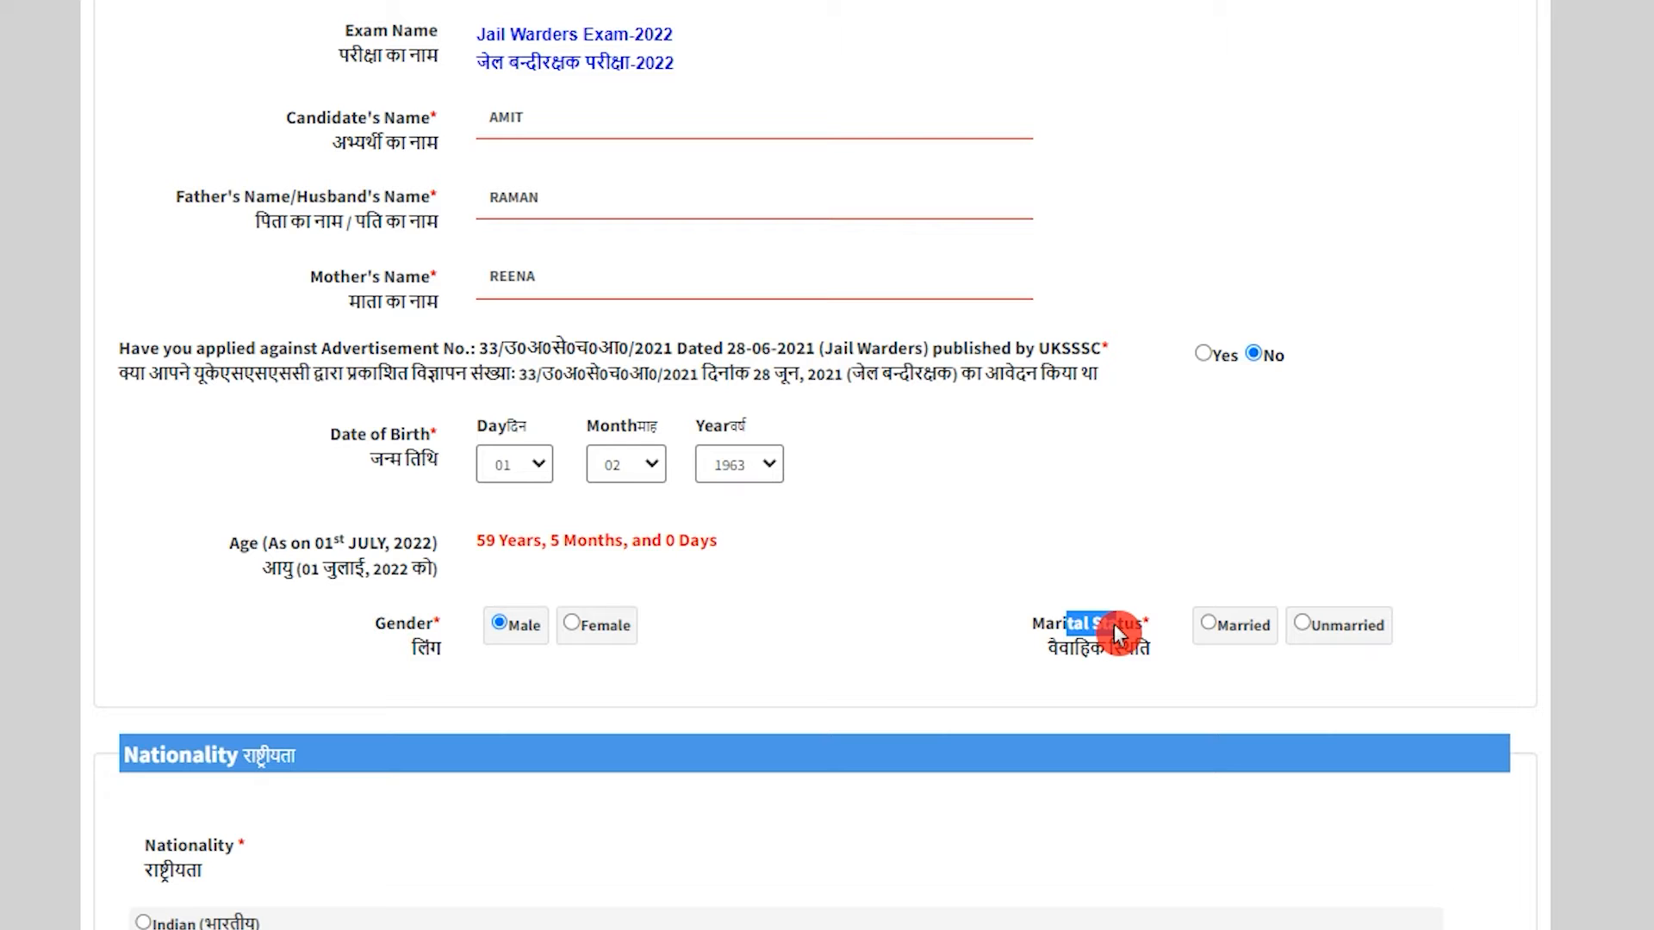
pyautogui.click(1303, 622)
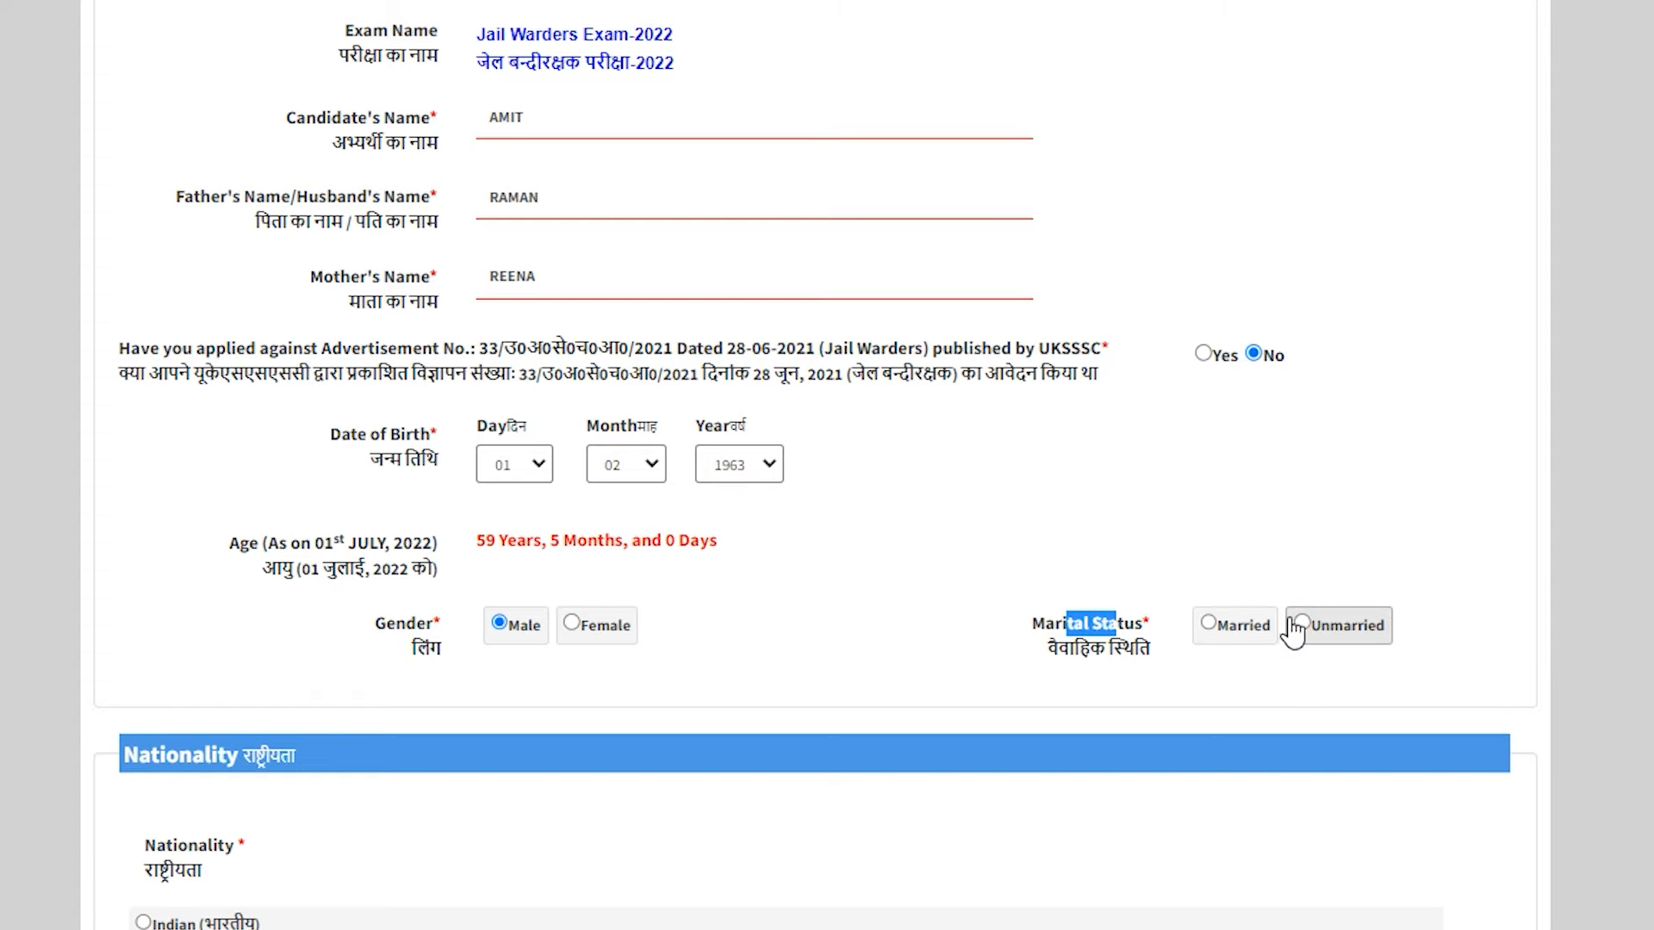
pyautogui.click(1298, 629)
# Choose Indian as the nationality and scroll to the Required Eligibility questions.
pyautogui.scroll(-8, 701, 617)
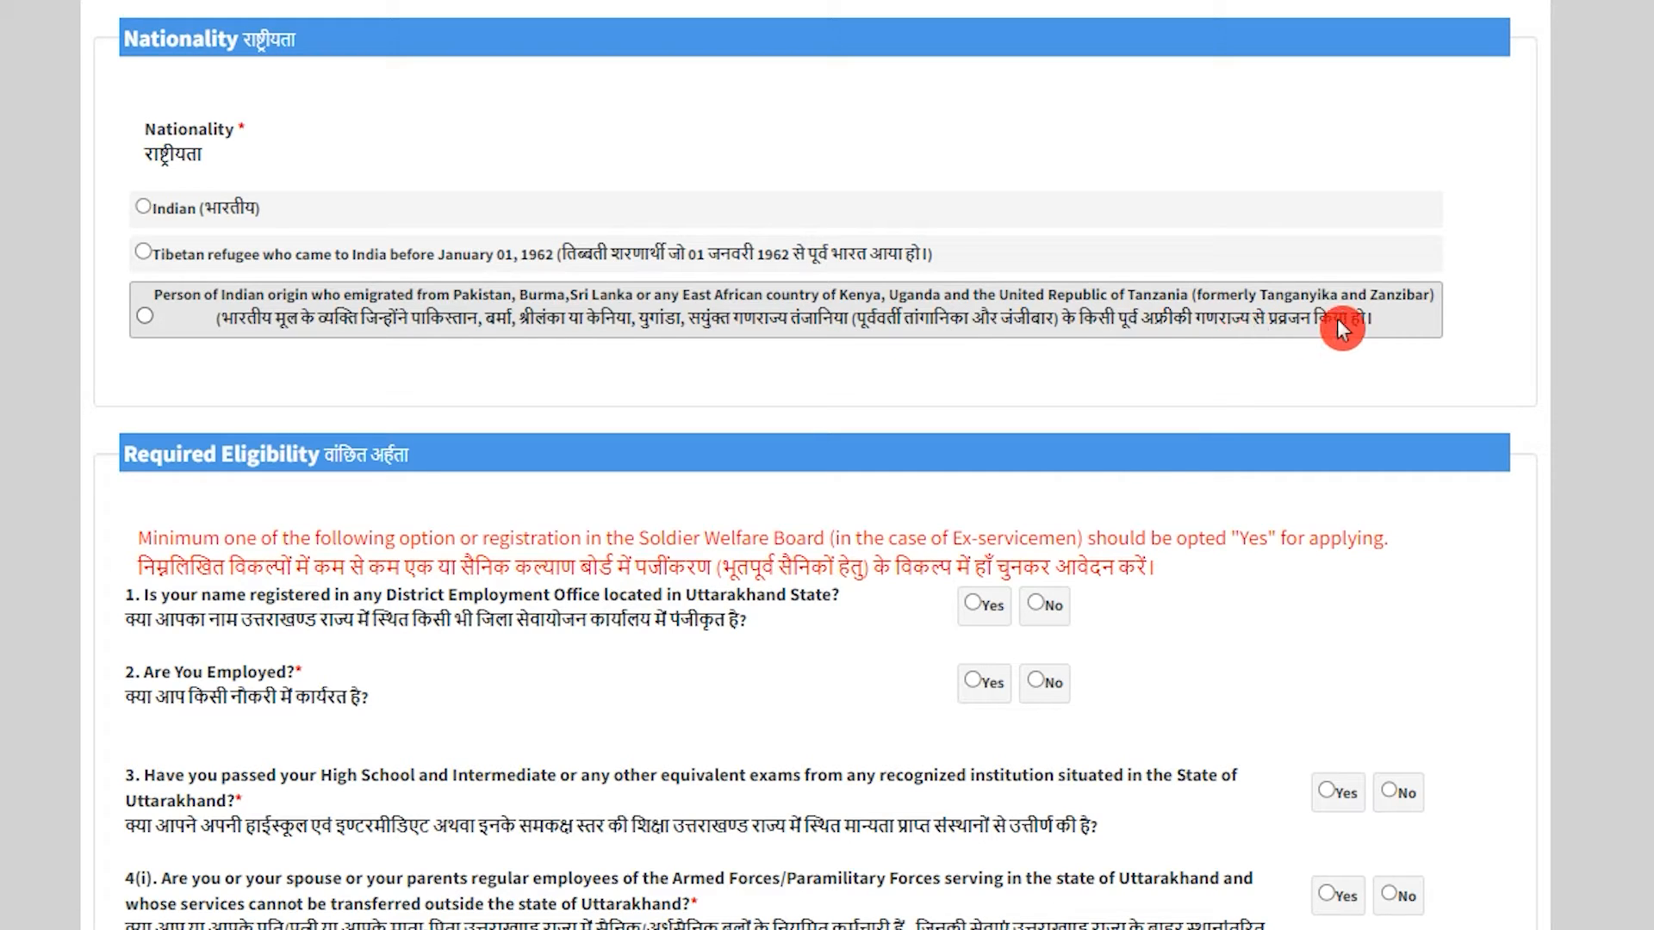
pyautogui.click(142, 206)
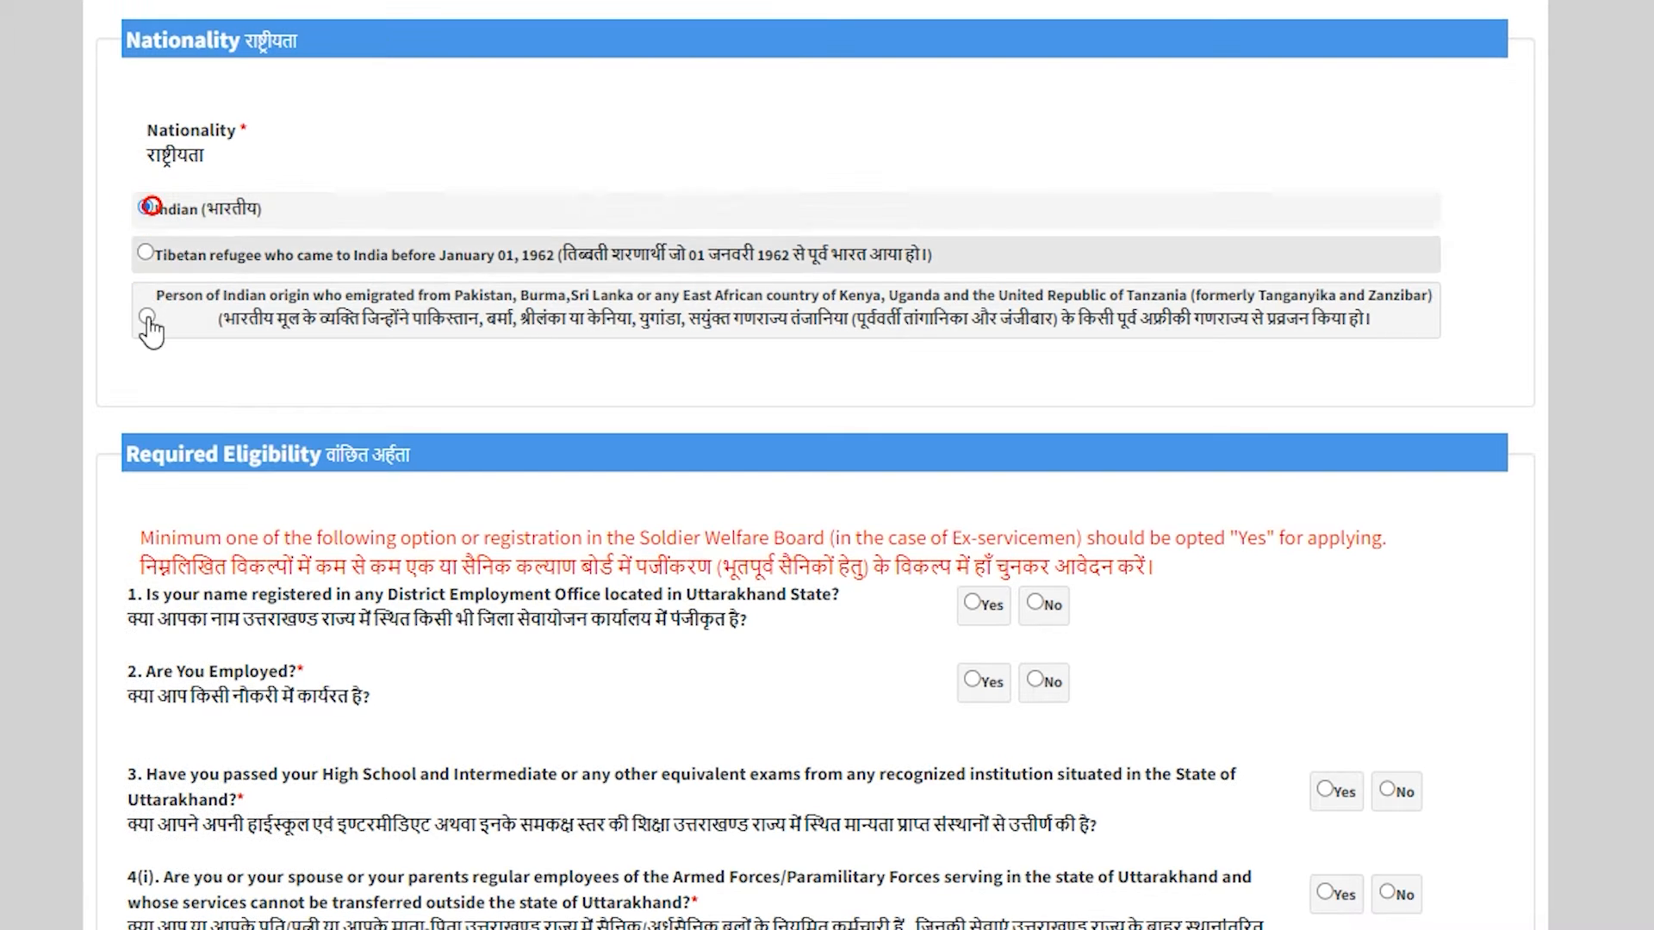
pyautogui.moveTo(130, 453); pyautogui.dragTo(322, 454)
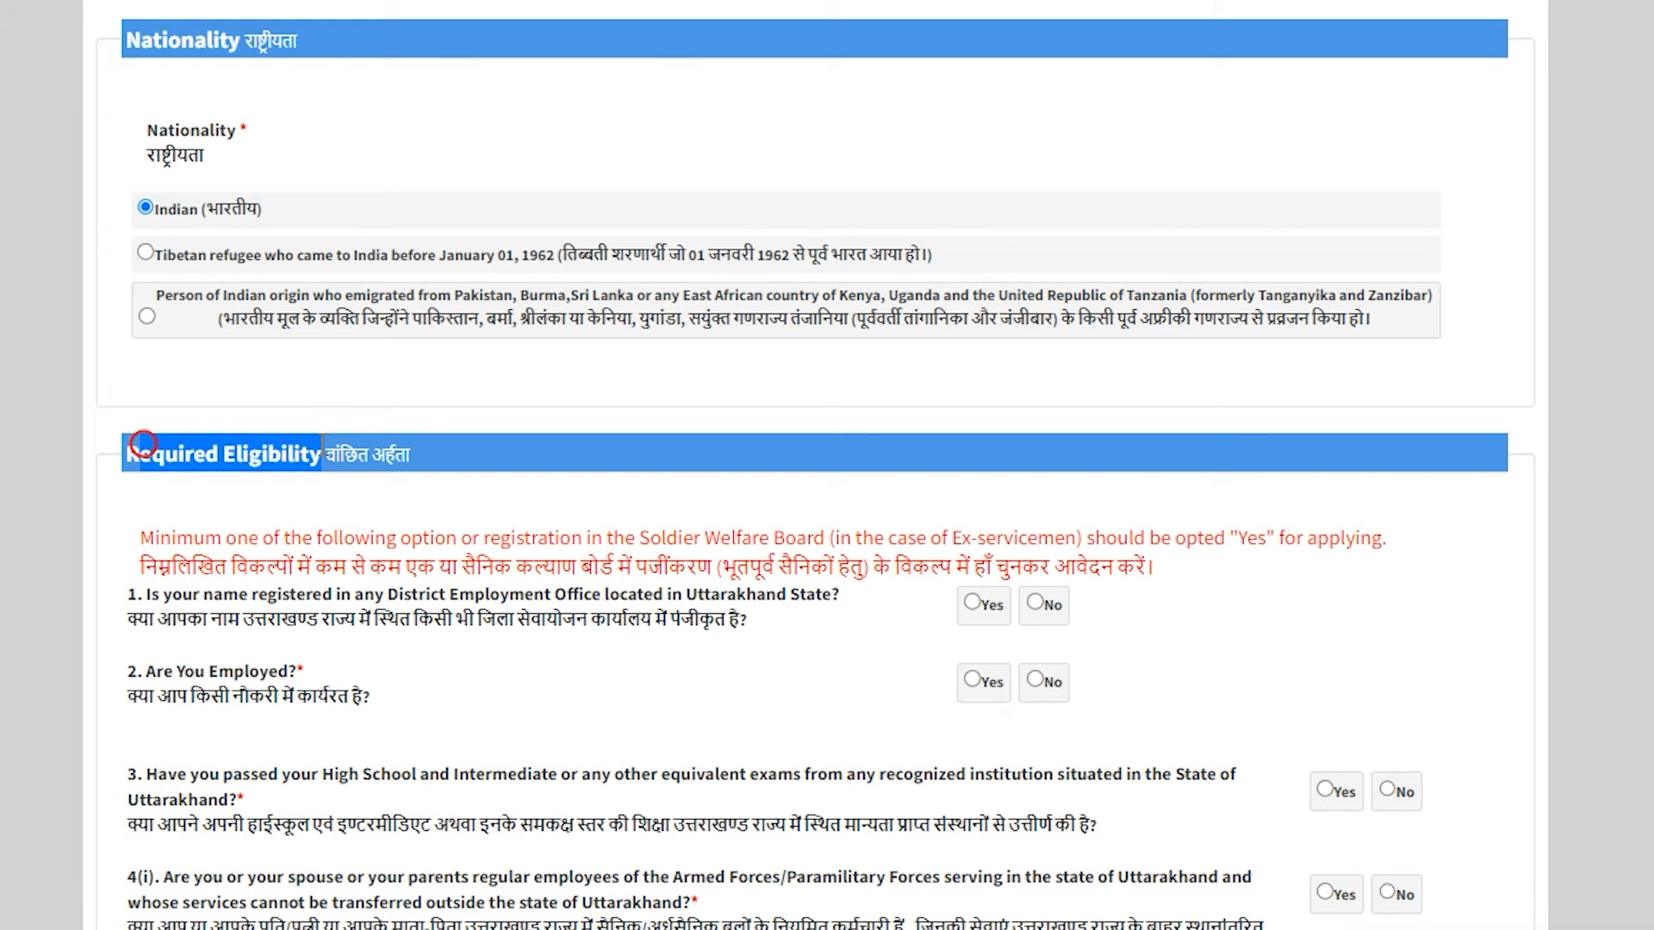
pyautogui.scroll(-3, 321, 442)
pyautogui.click(320, 443)
pyautogui.scroll(-3, 320, 443)
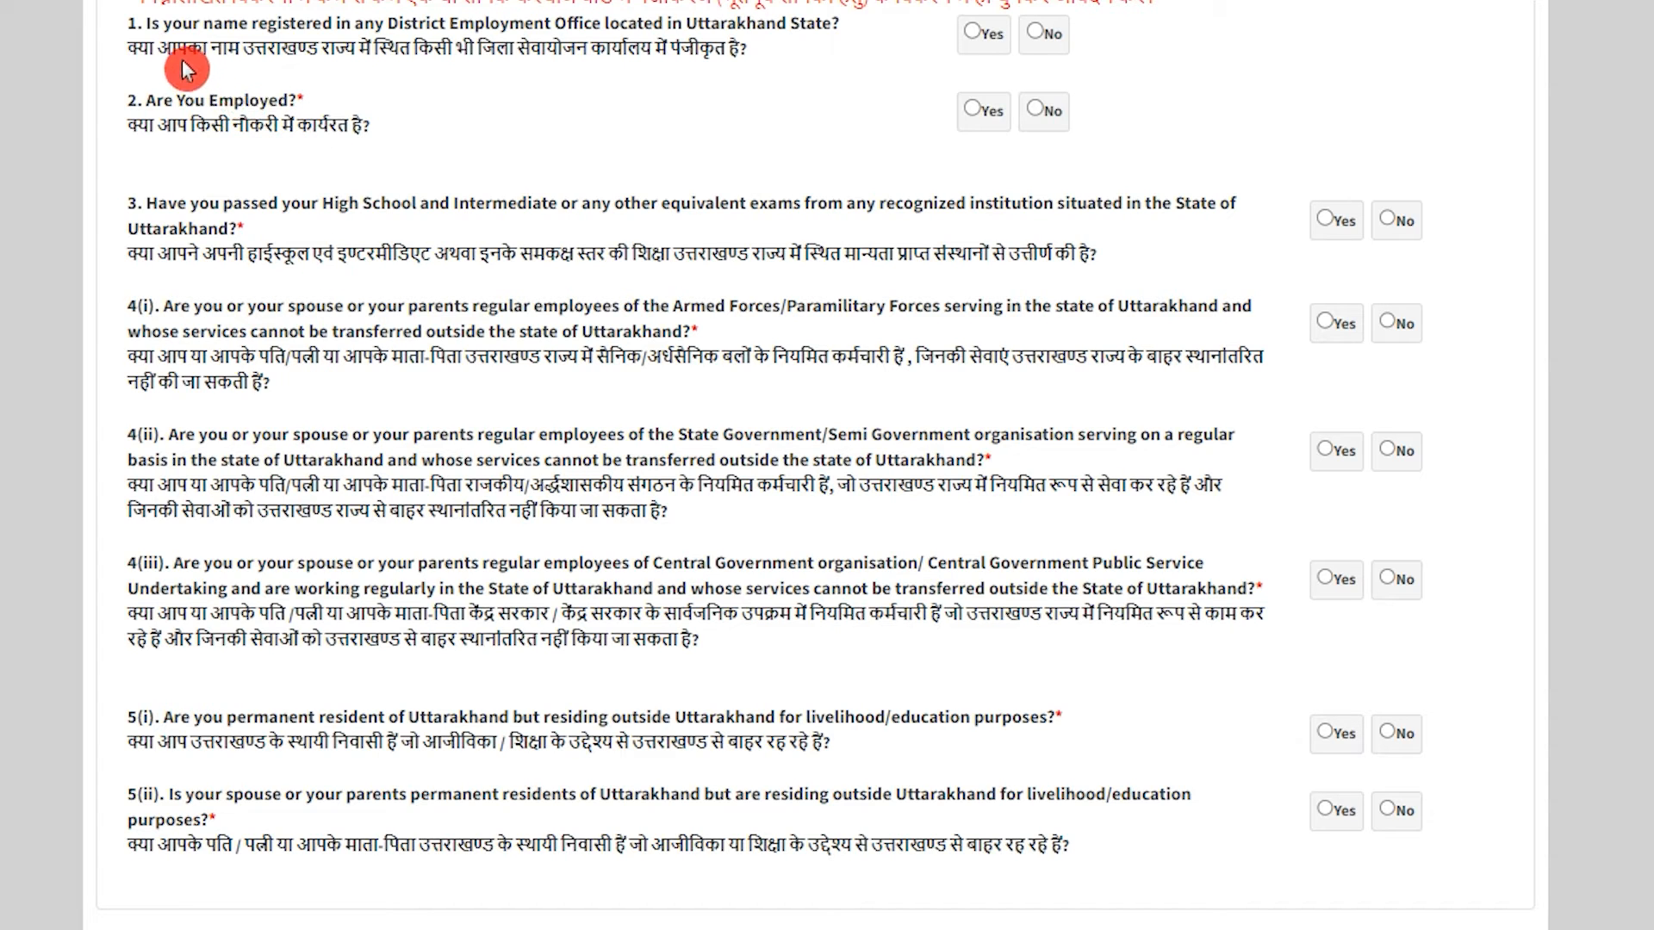
# Answer questions 1 and 2 No and question 3 (Uttarakhand exams) Yes.
pyautogui.moveTo(160, 54); pyautogui.dragTo(748, 48)
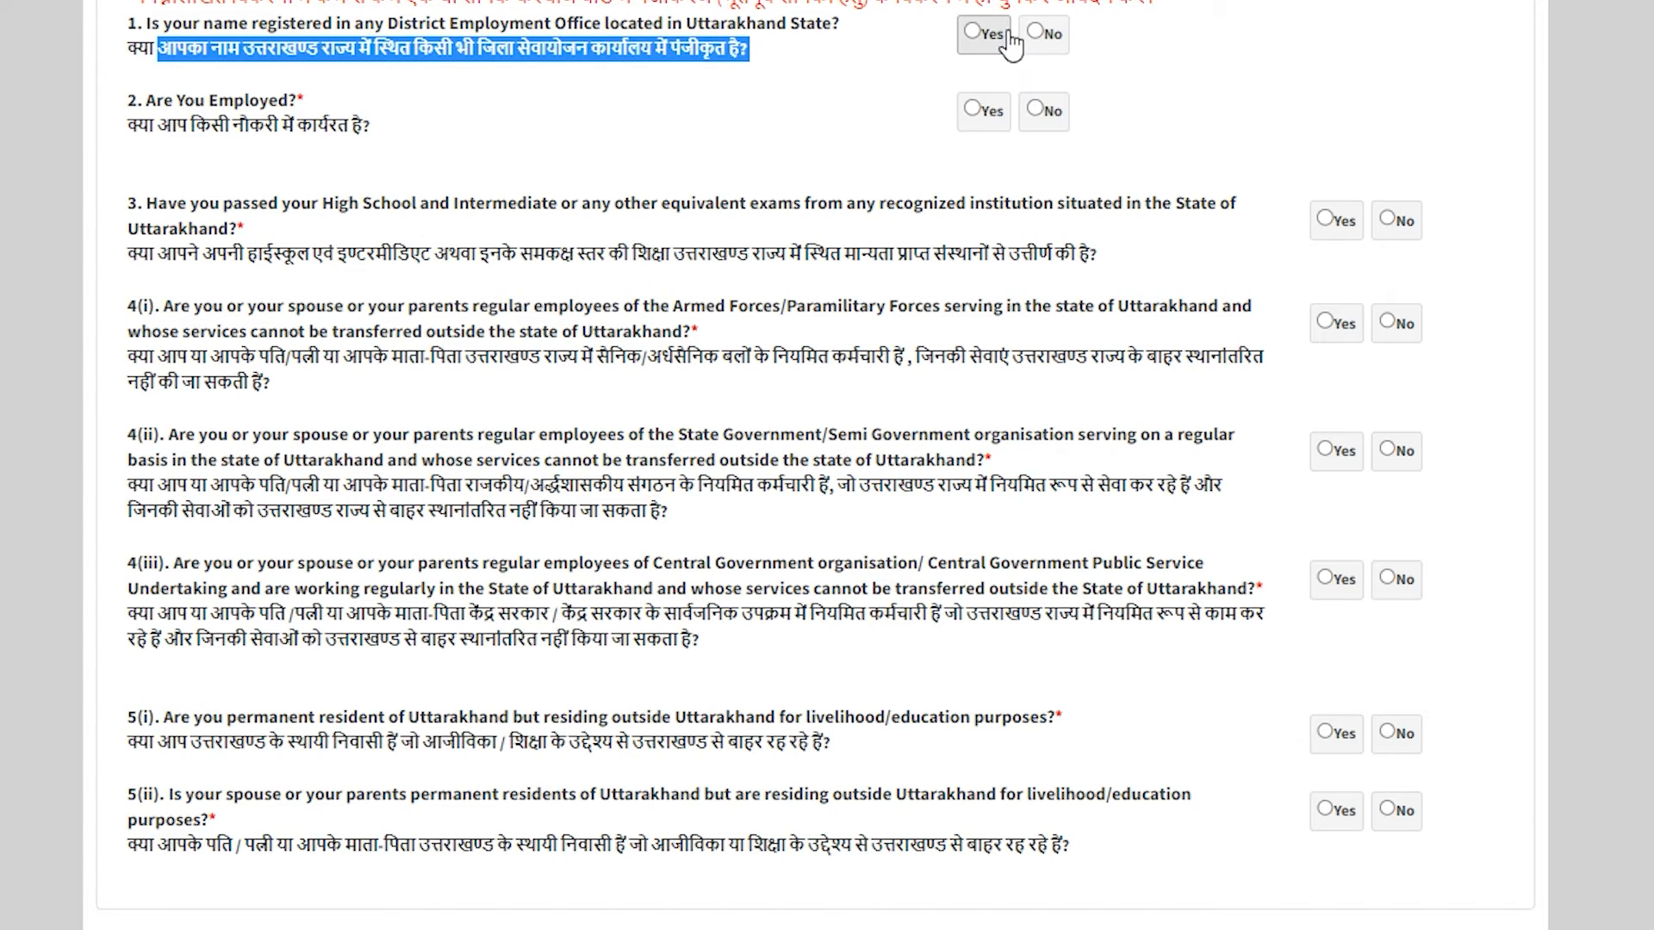
pyautogui.click(1036, 35)
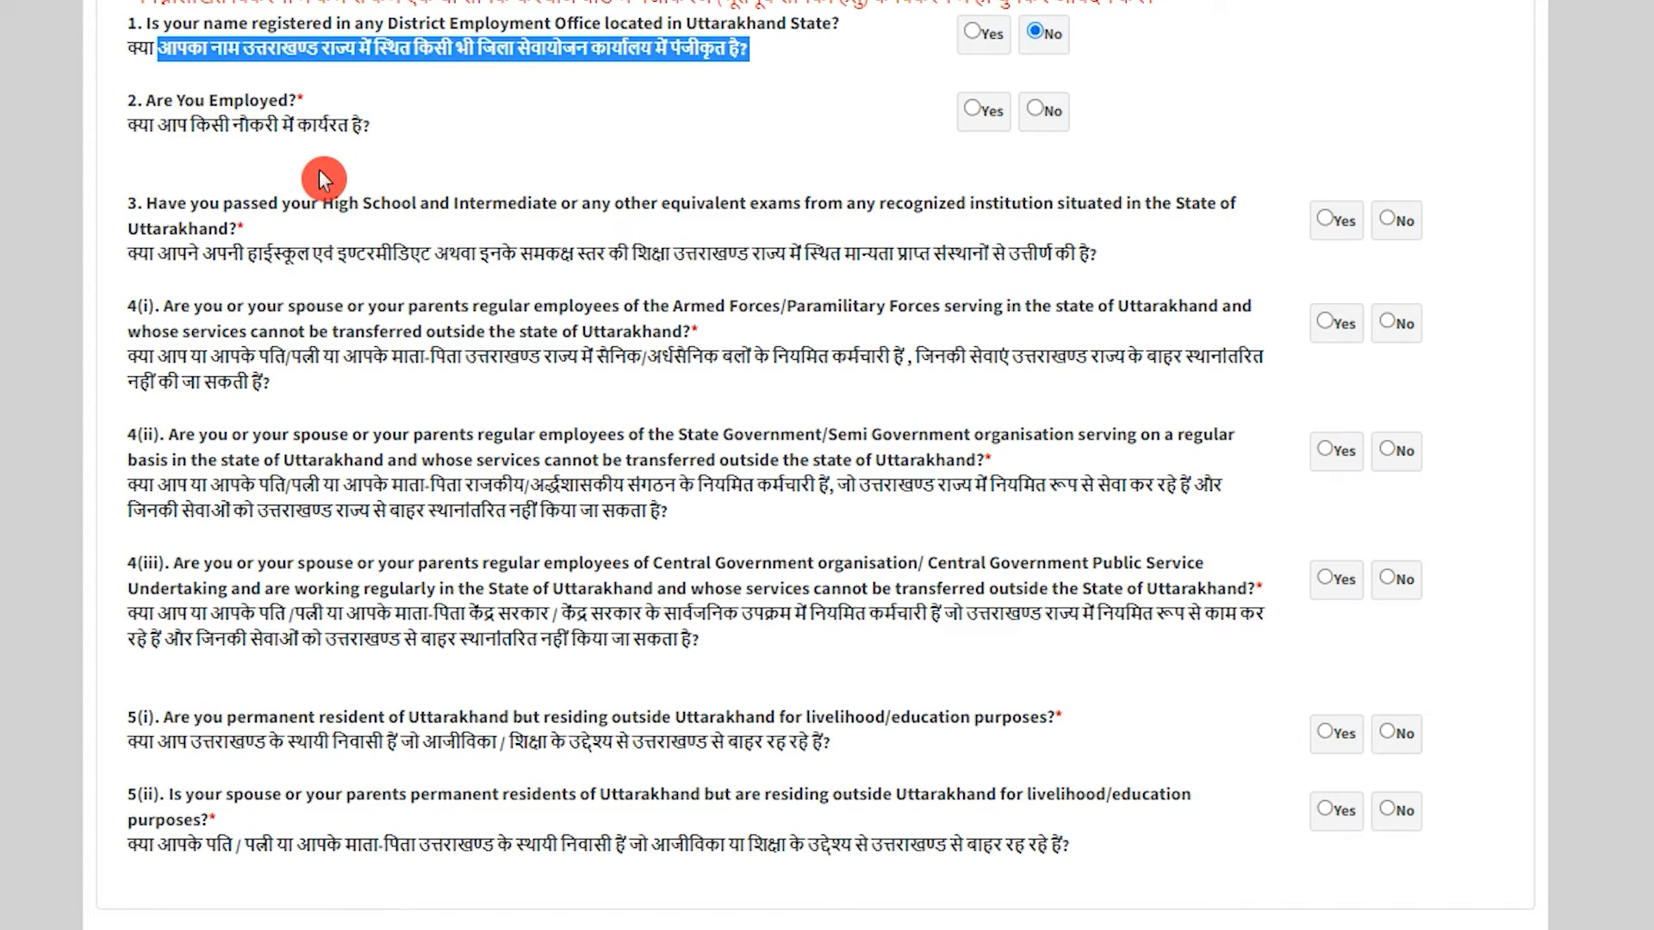
pyautogui.moveTo(179, 128); pyautogui.dragTo(324, 128)
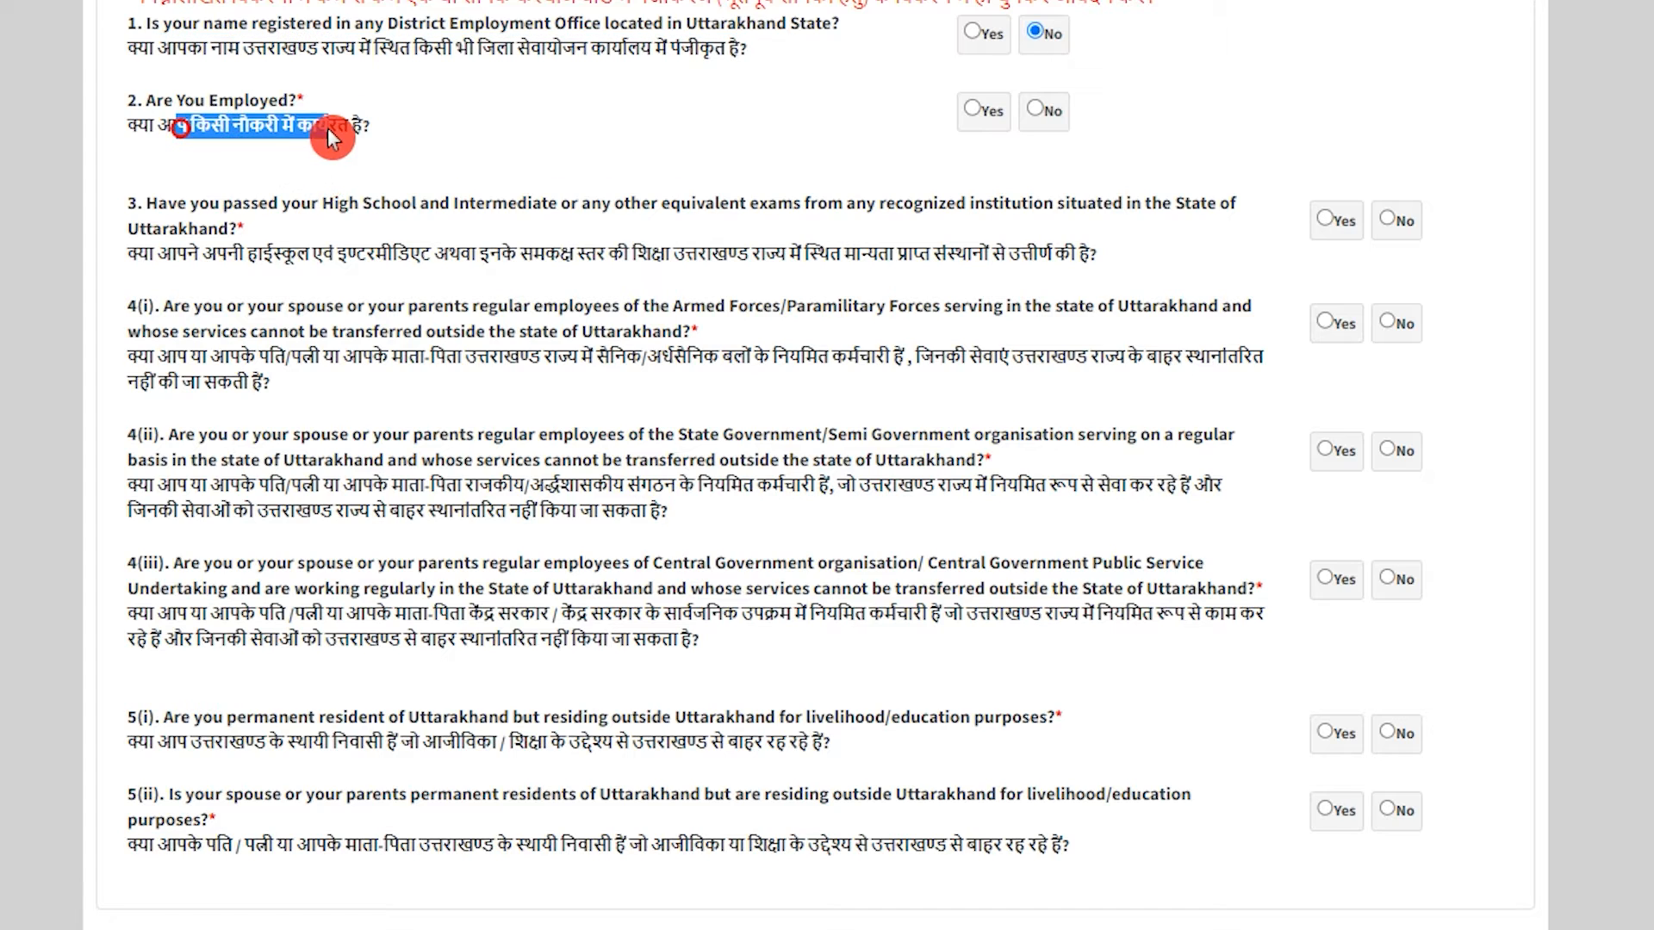
pyautogui.click(1033, 113)
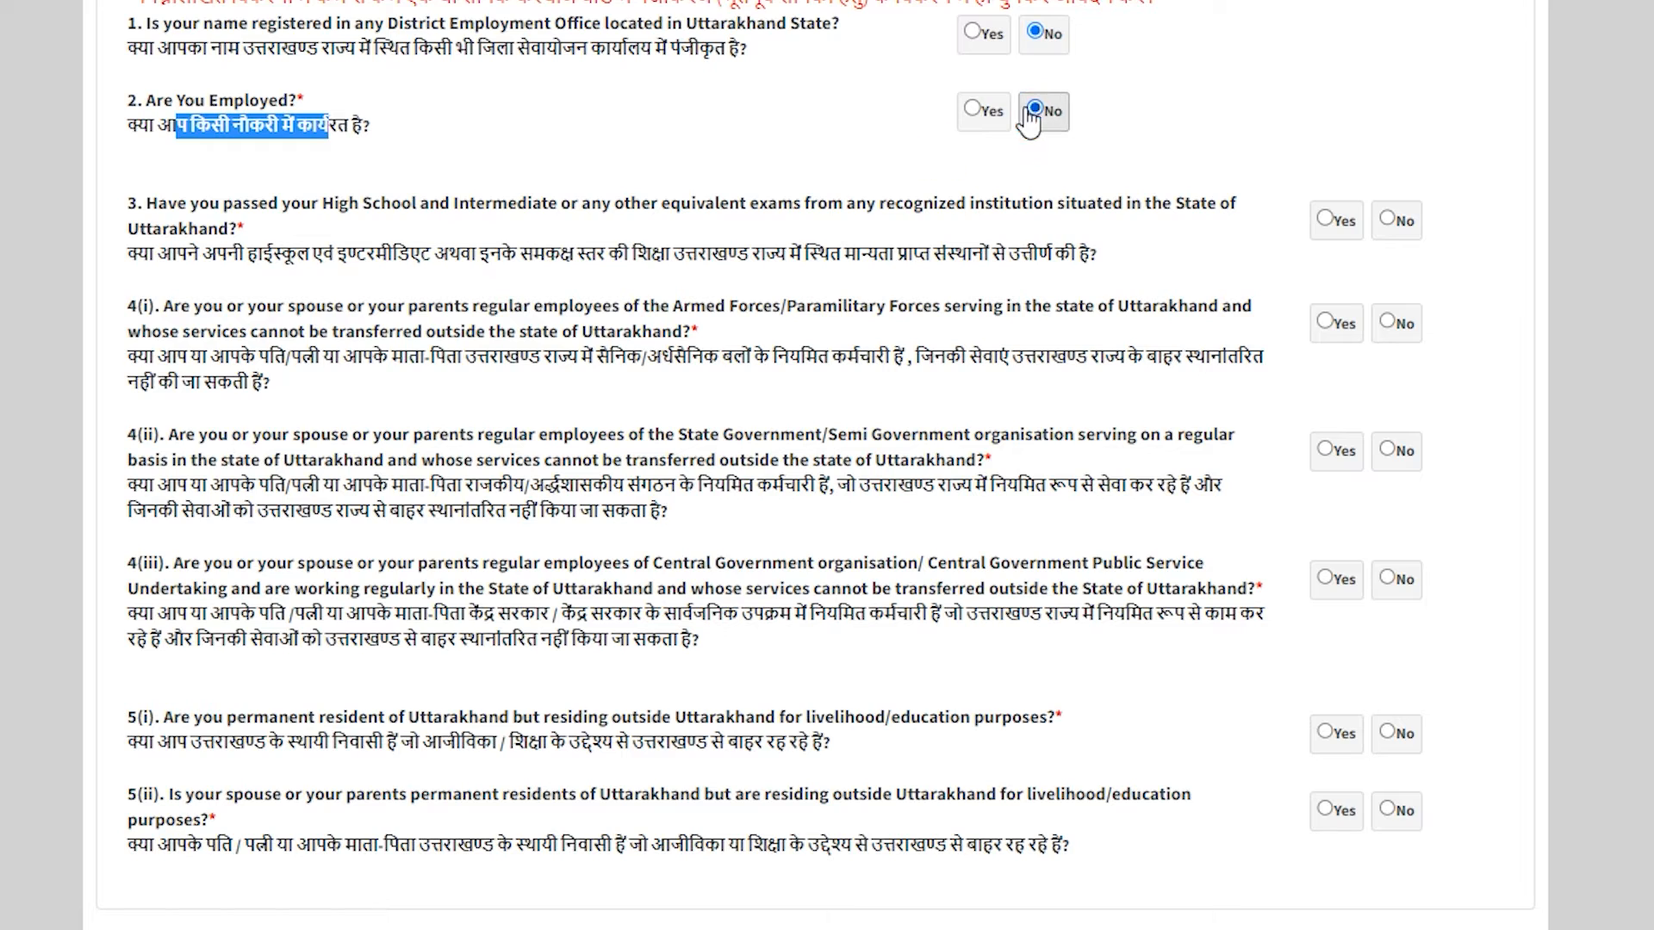
pyautogui.moveTo(155, 255); pyautogui.dragTo(400, 256)
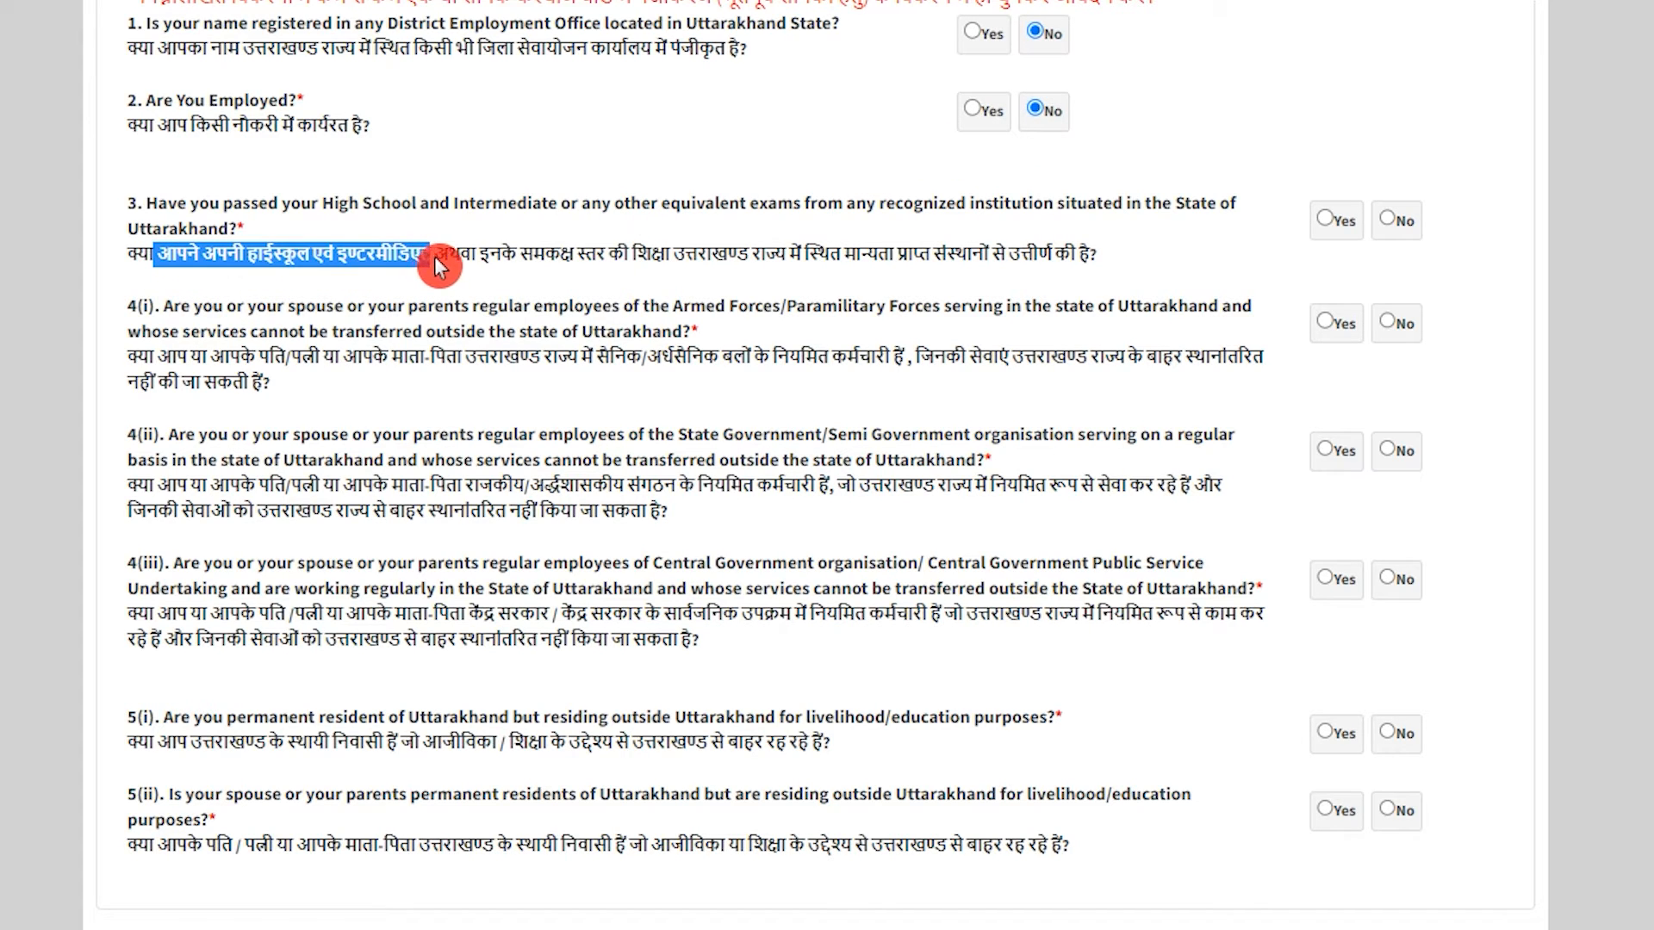
pyautogui.moveTo(632, 255); pyautogui.dragTo(711, 256)
pyautogui.moveTo(866, 255); pyautogui.dragTo(1044, 257)
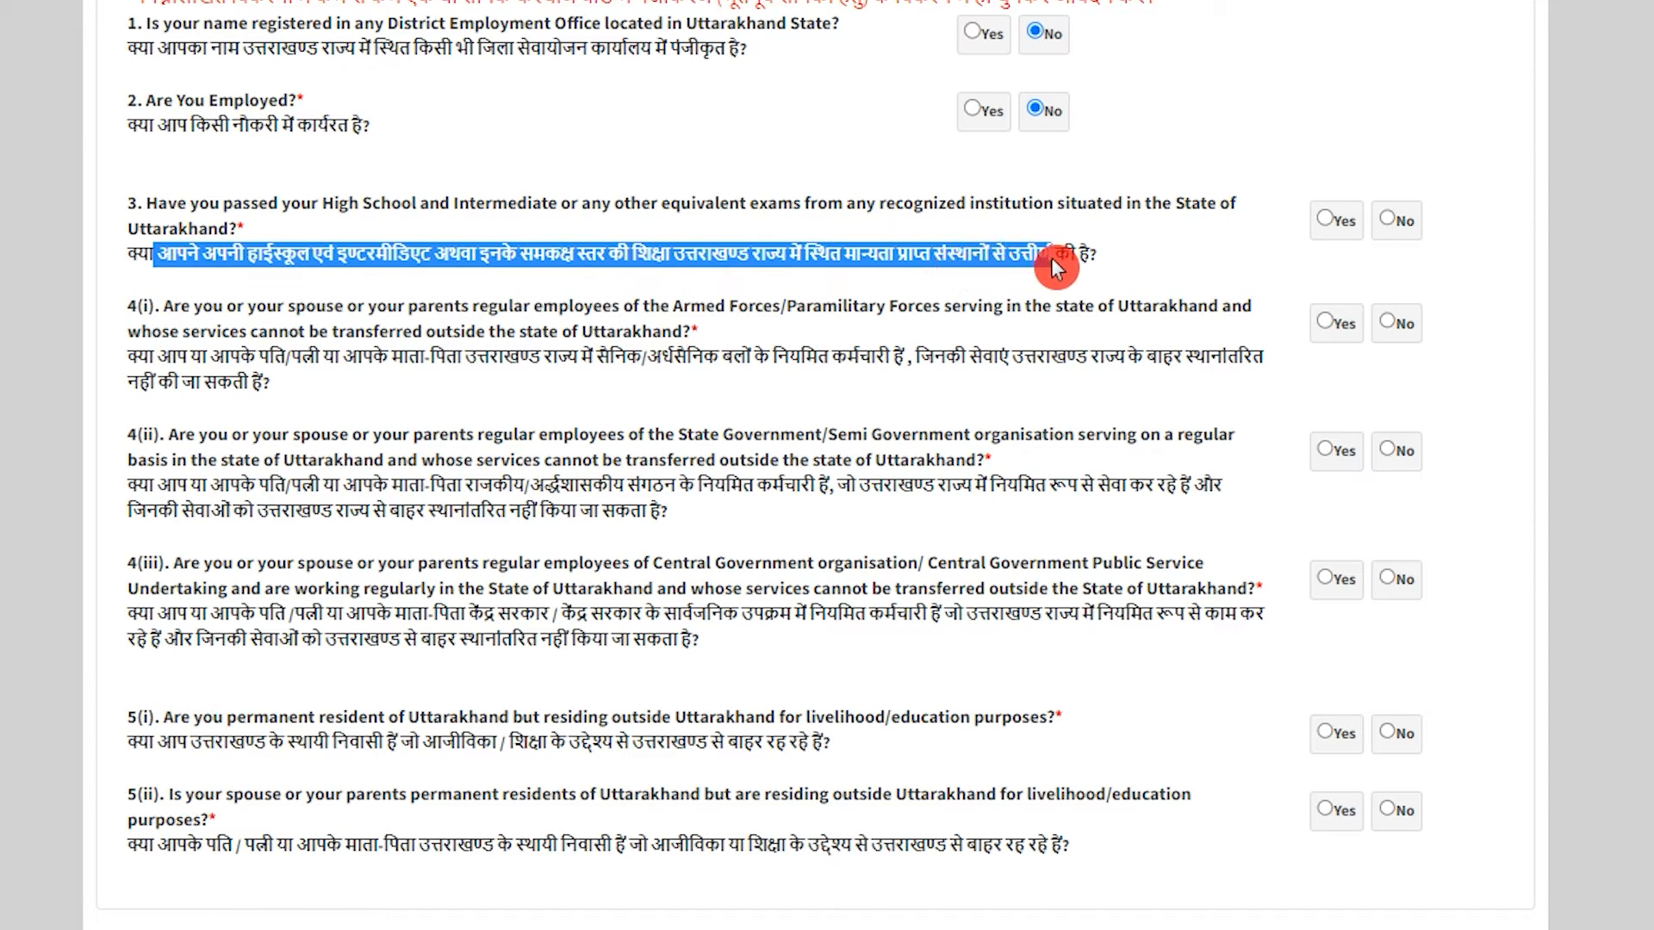
pyautogui.click(1328, 217)
# Answer No to the armed forces, state and central government questions 4(i)–4(iii).
pyautogui.moveTo(158, 353); pyautogui.dragTo(806, 360)
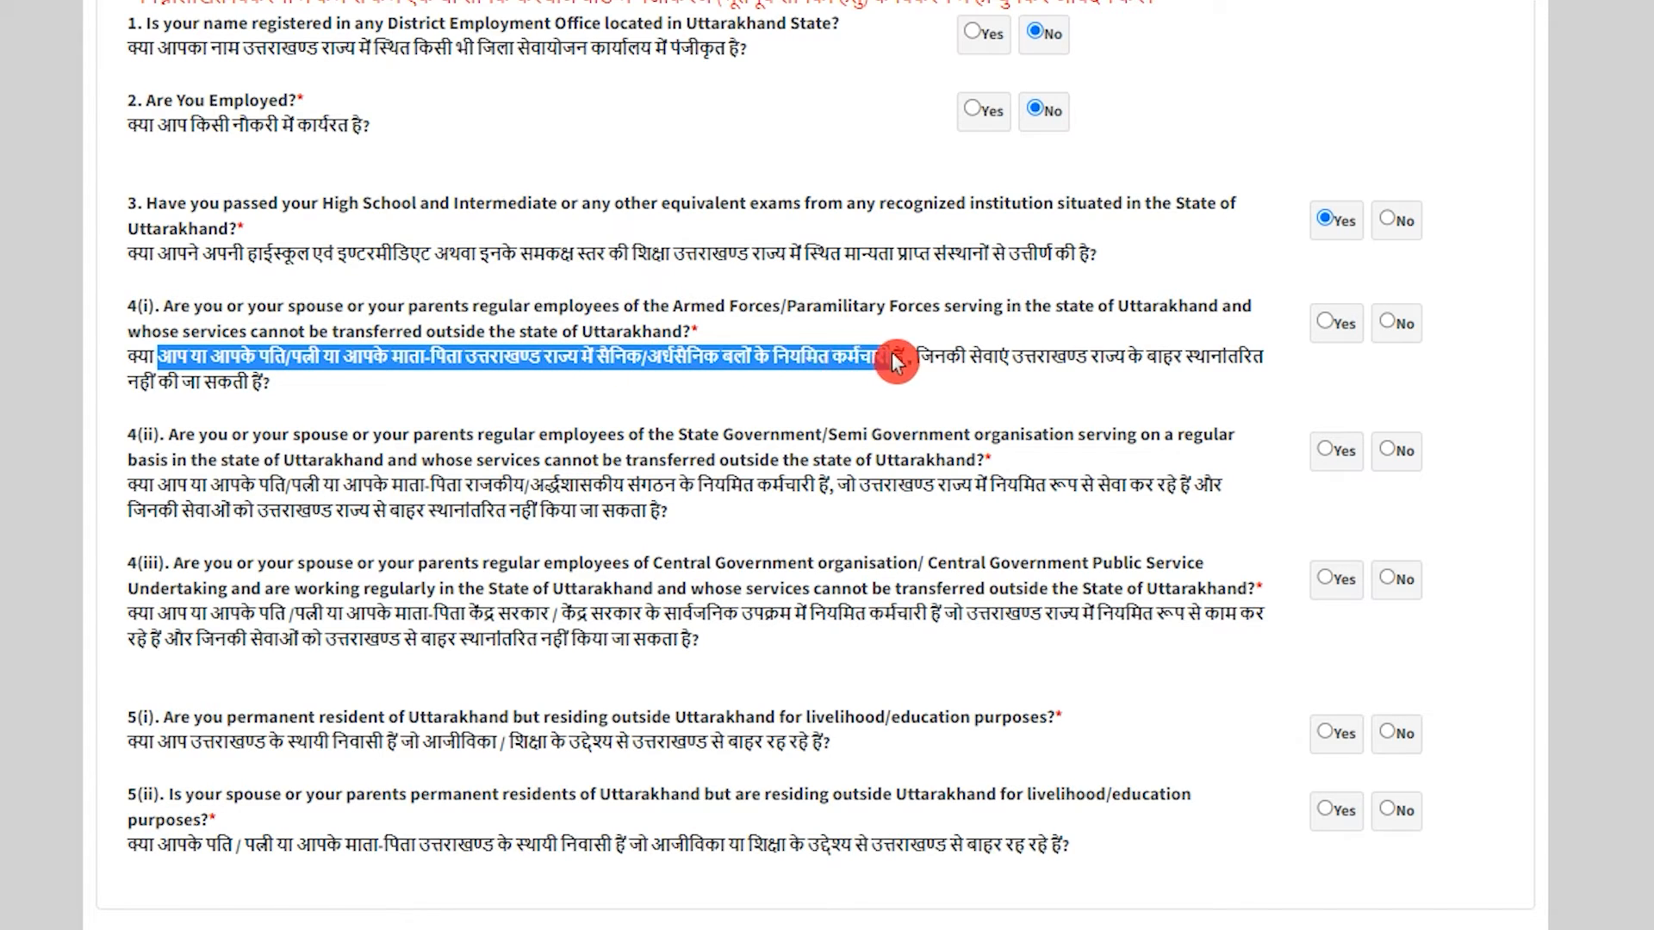
pyautogui.moveTo(1031, 360); pyautogui.dragTo(1118, 353)
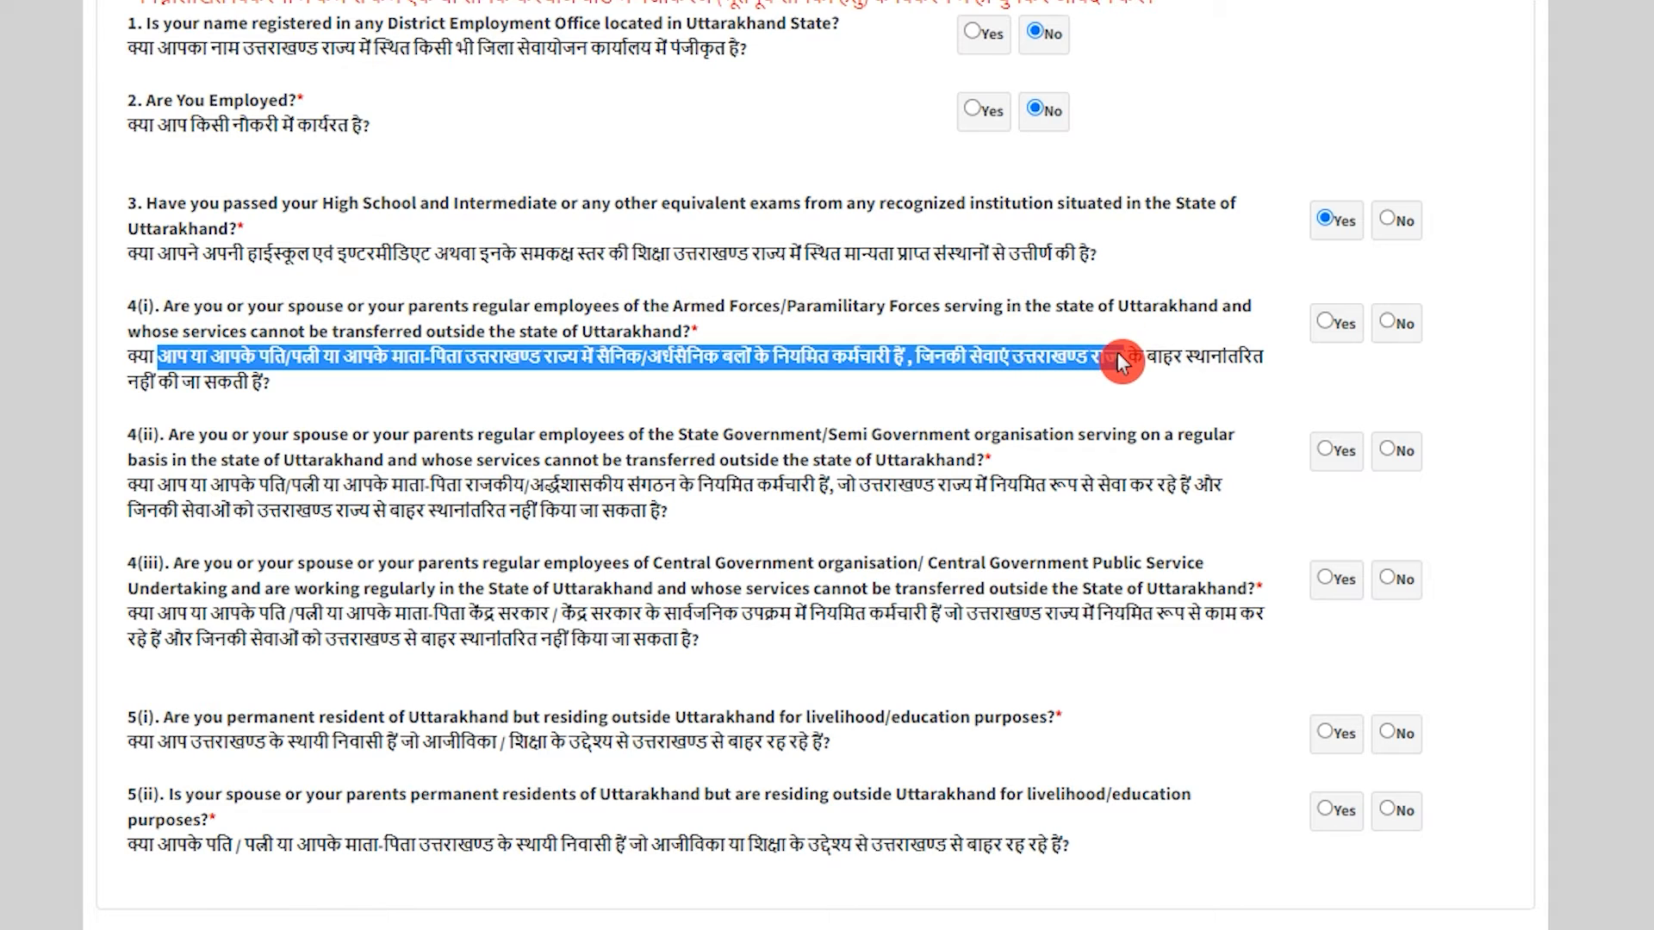
pyautogui.click(1398, 324)
pyautogui.moveTo(134, 479); pyautogui.dragTo(1025, 492)
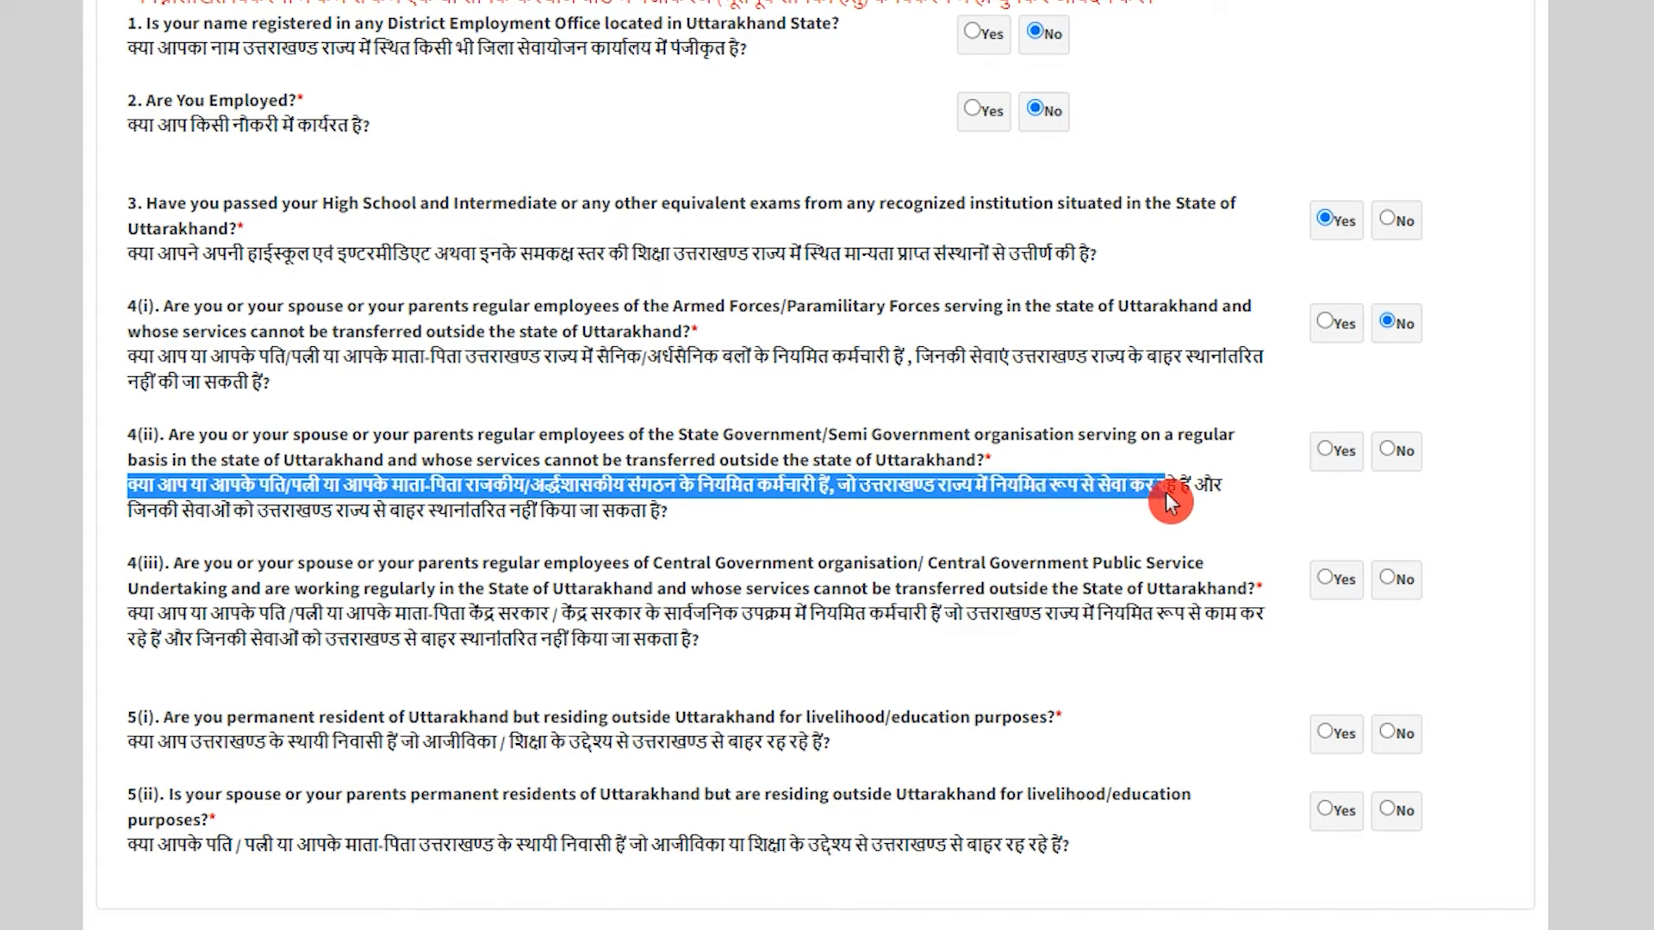
pyautogui.moveTo(1167, 498); pyautogui.dragTo(608, 517)
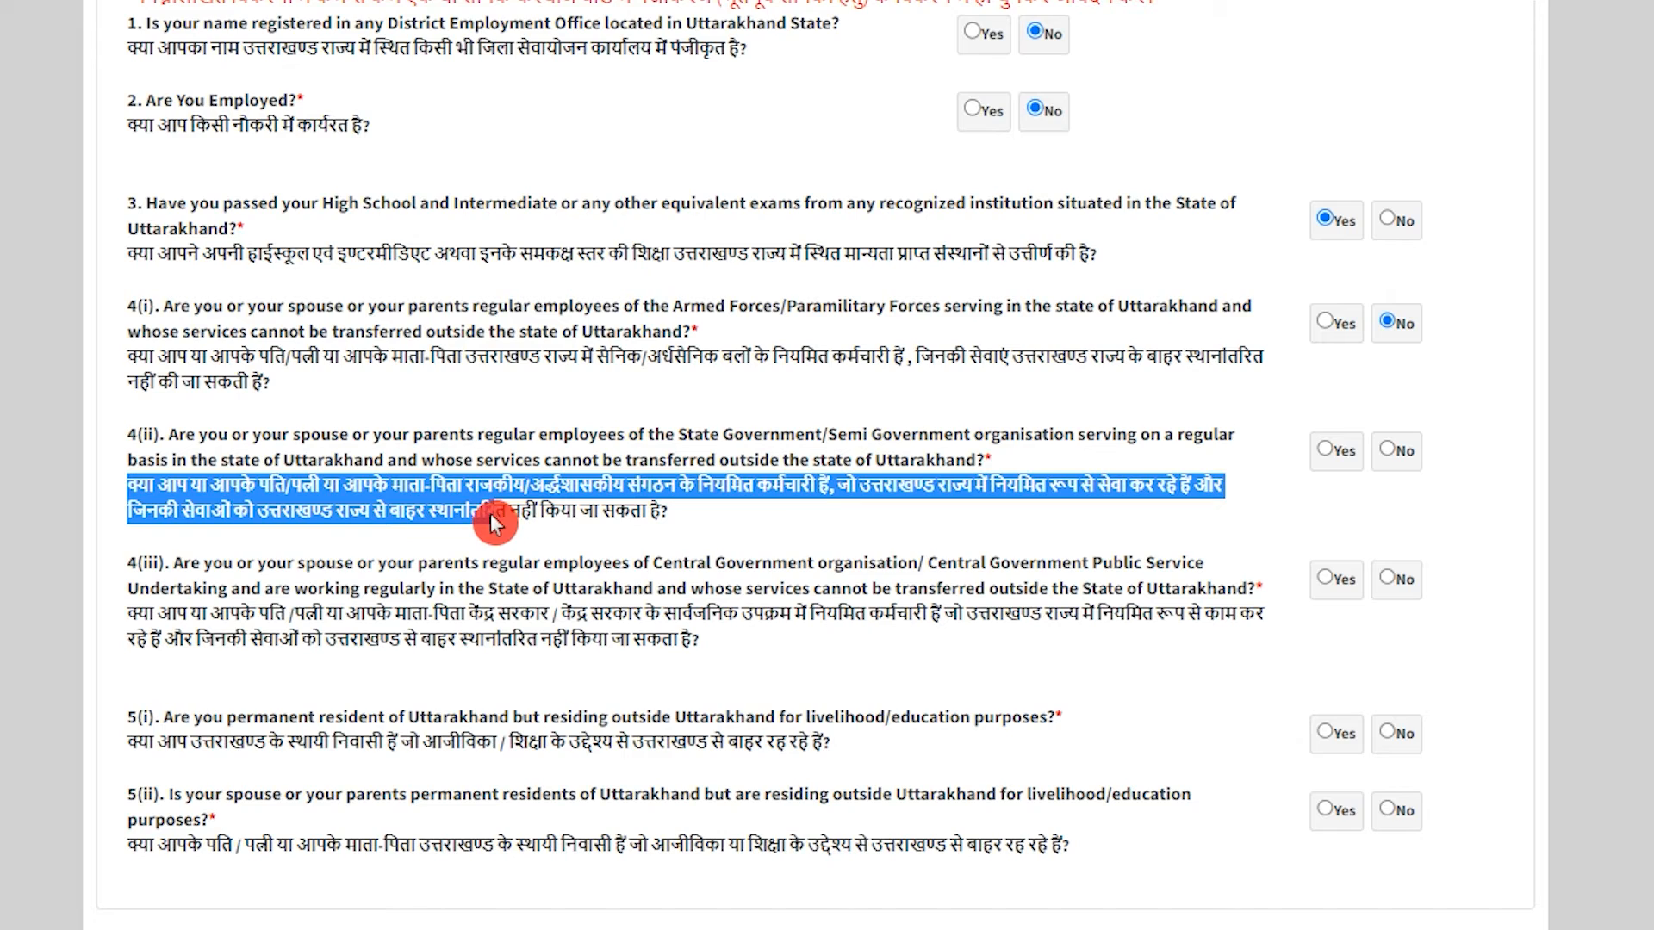
pyautogui.moveTo(424, 524); pyautogui.dragTo(490, 524)
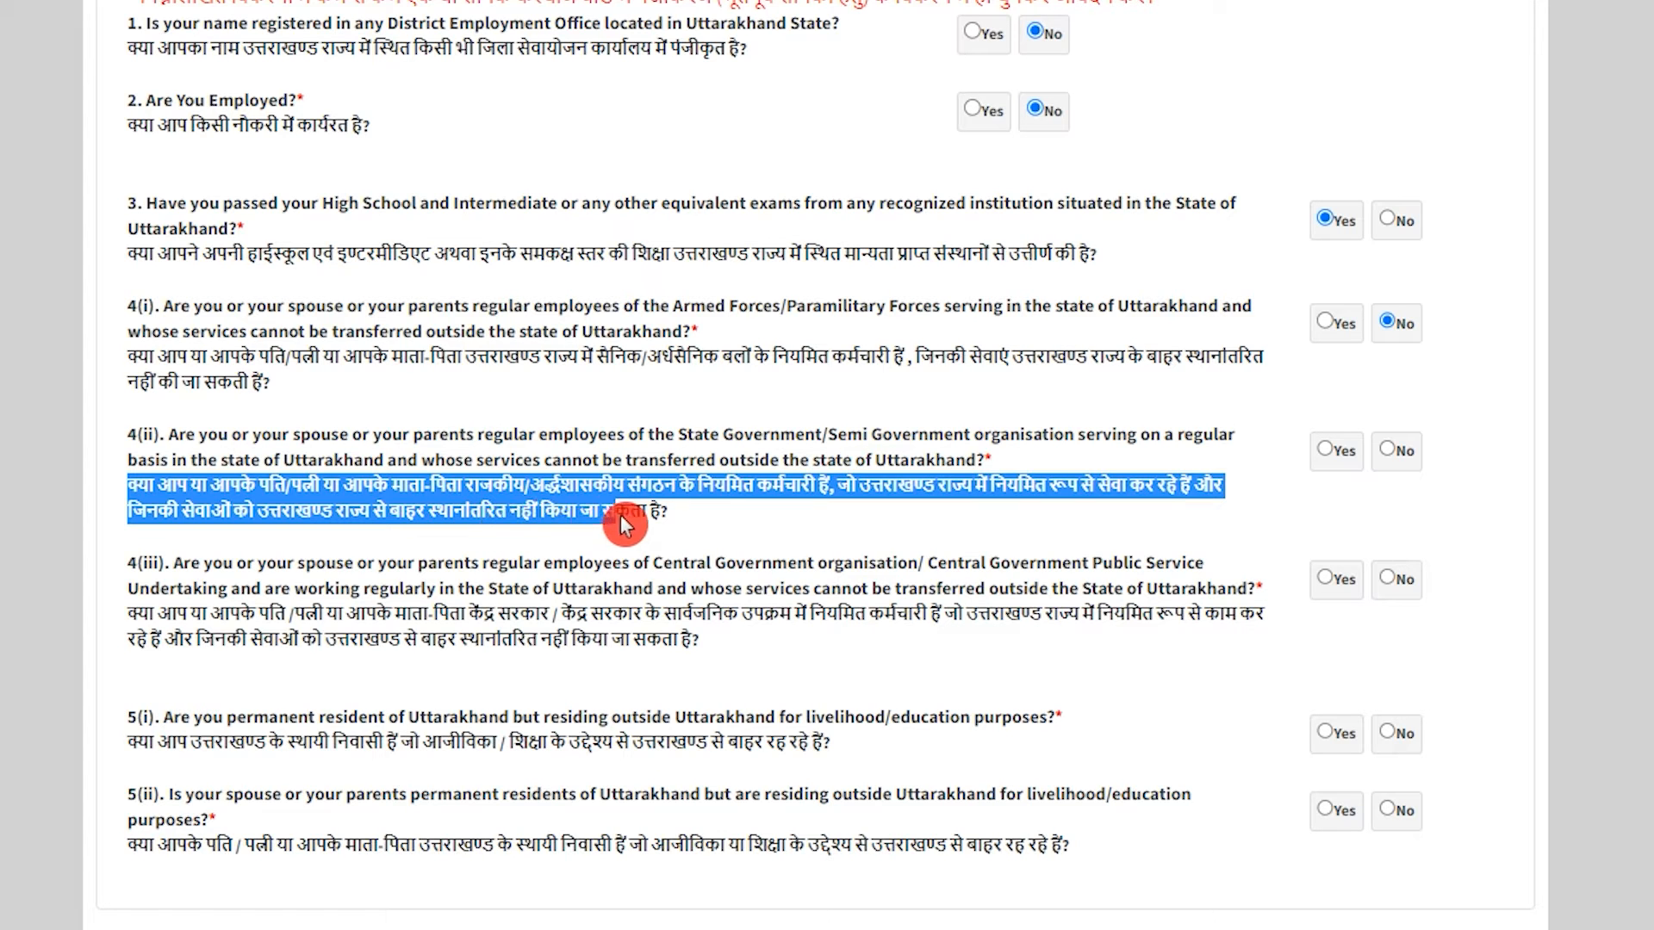
pyautogui.click(1386, 451)
pyautogui.moveTo(129, 615); pyautogui.dragTo(939, 625)
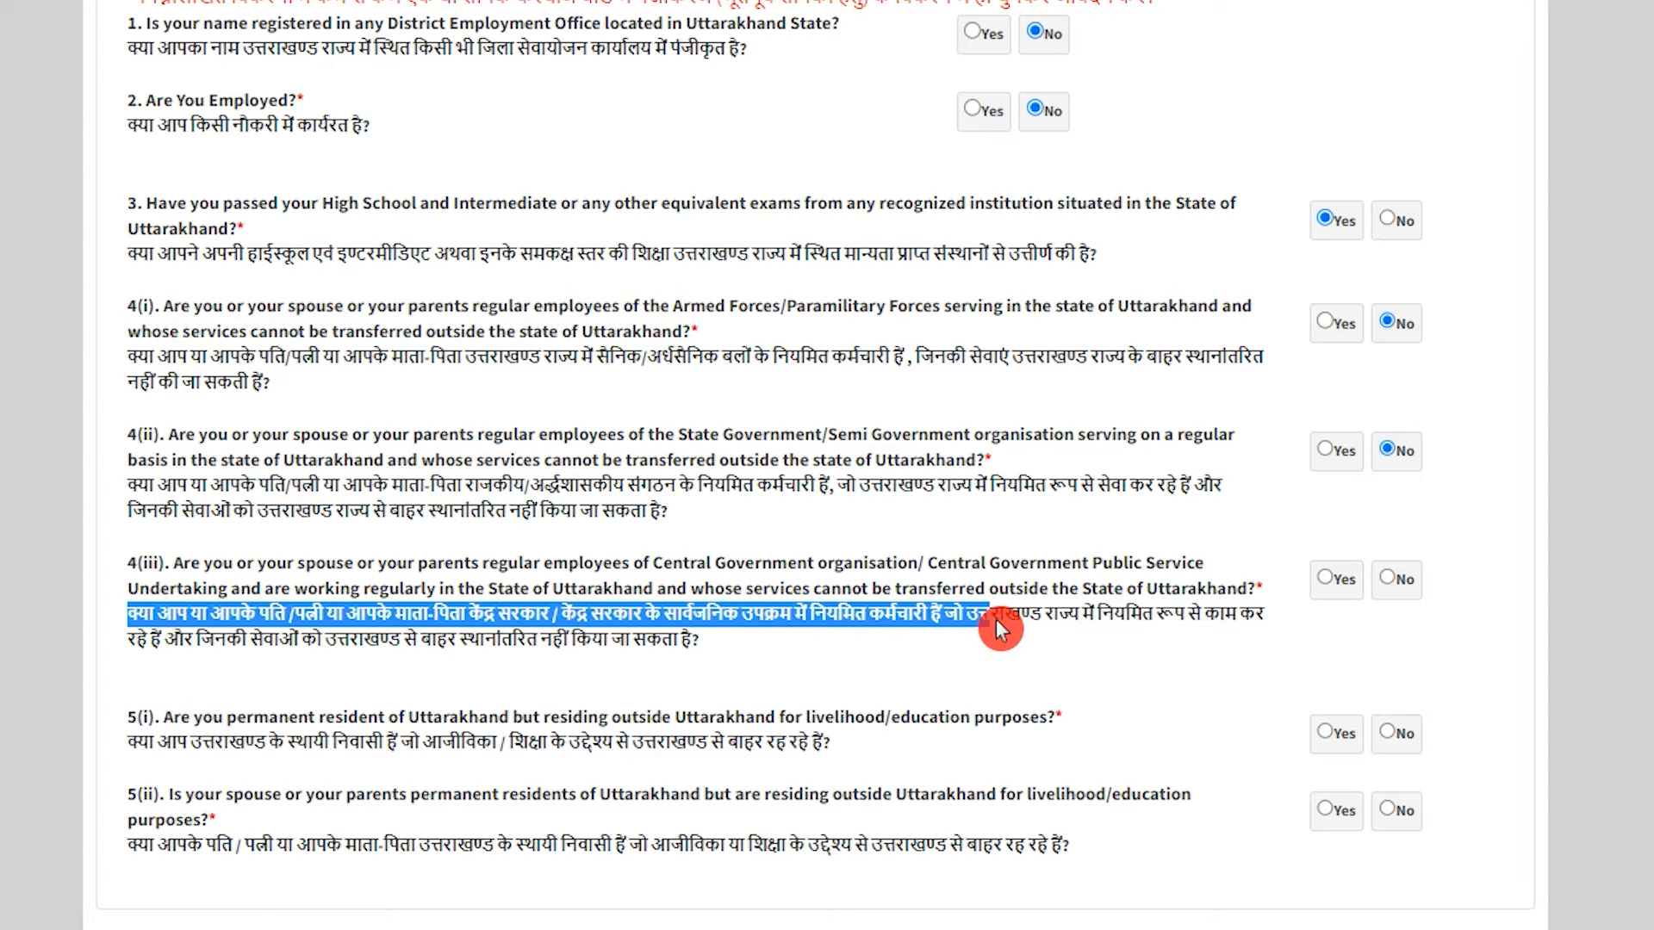
pyautogui.click(1389, 582)
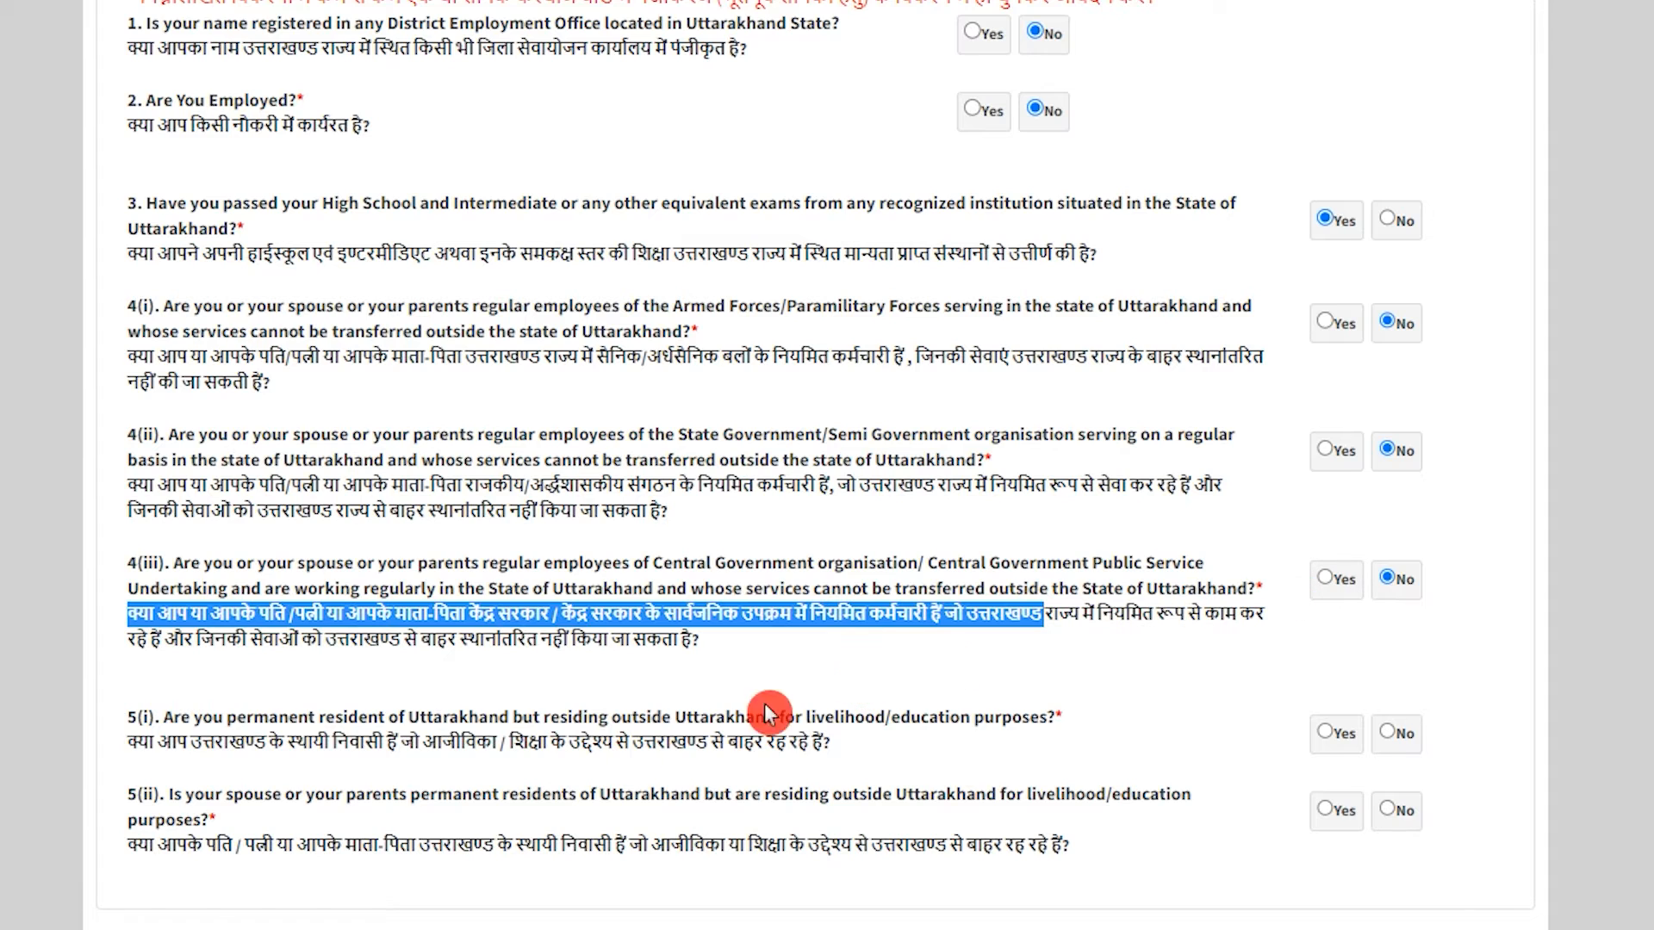
# Answer Yes to residing outside Uttarakhand, 5(i), and parents residing outside, 5(ii).
pyautogui.click(152, 746)
pyautogui.moveTo(184, 754); pyautogui.dragTo(790, 751)
pyautogui.click(1337, 734)
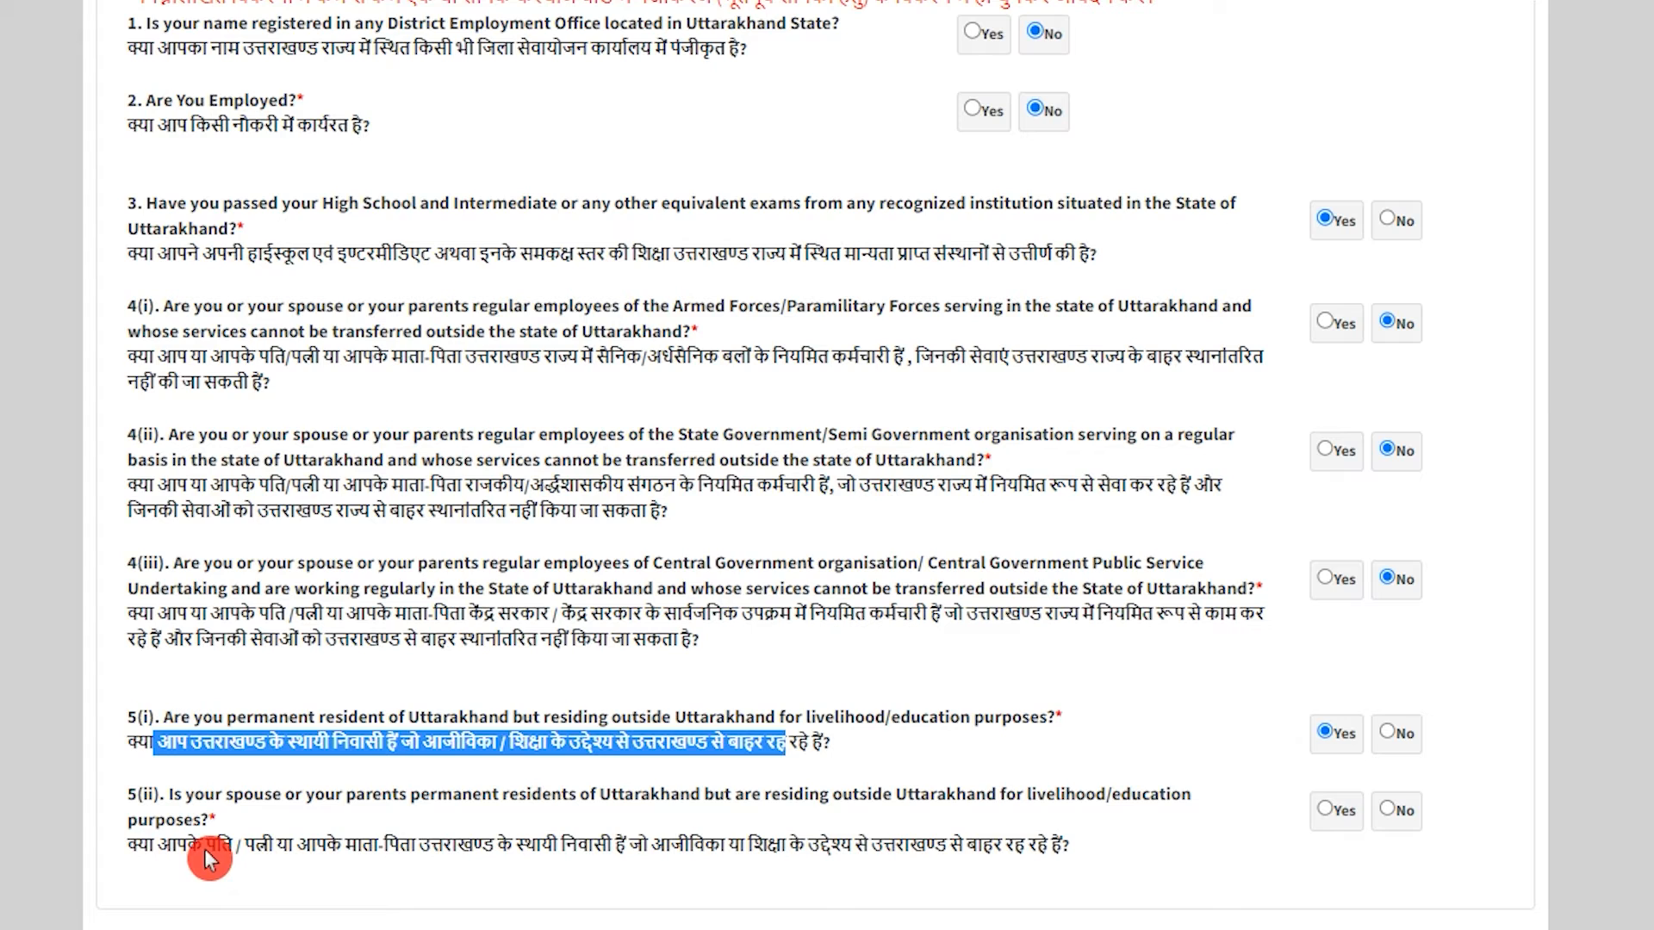
pyautogui.moveTo(173, 844); pyautogui.dragTo(958, 865)
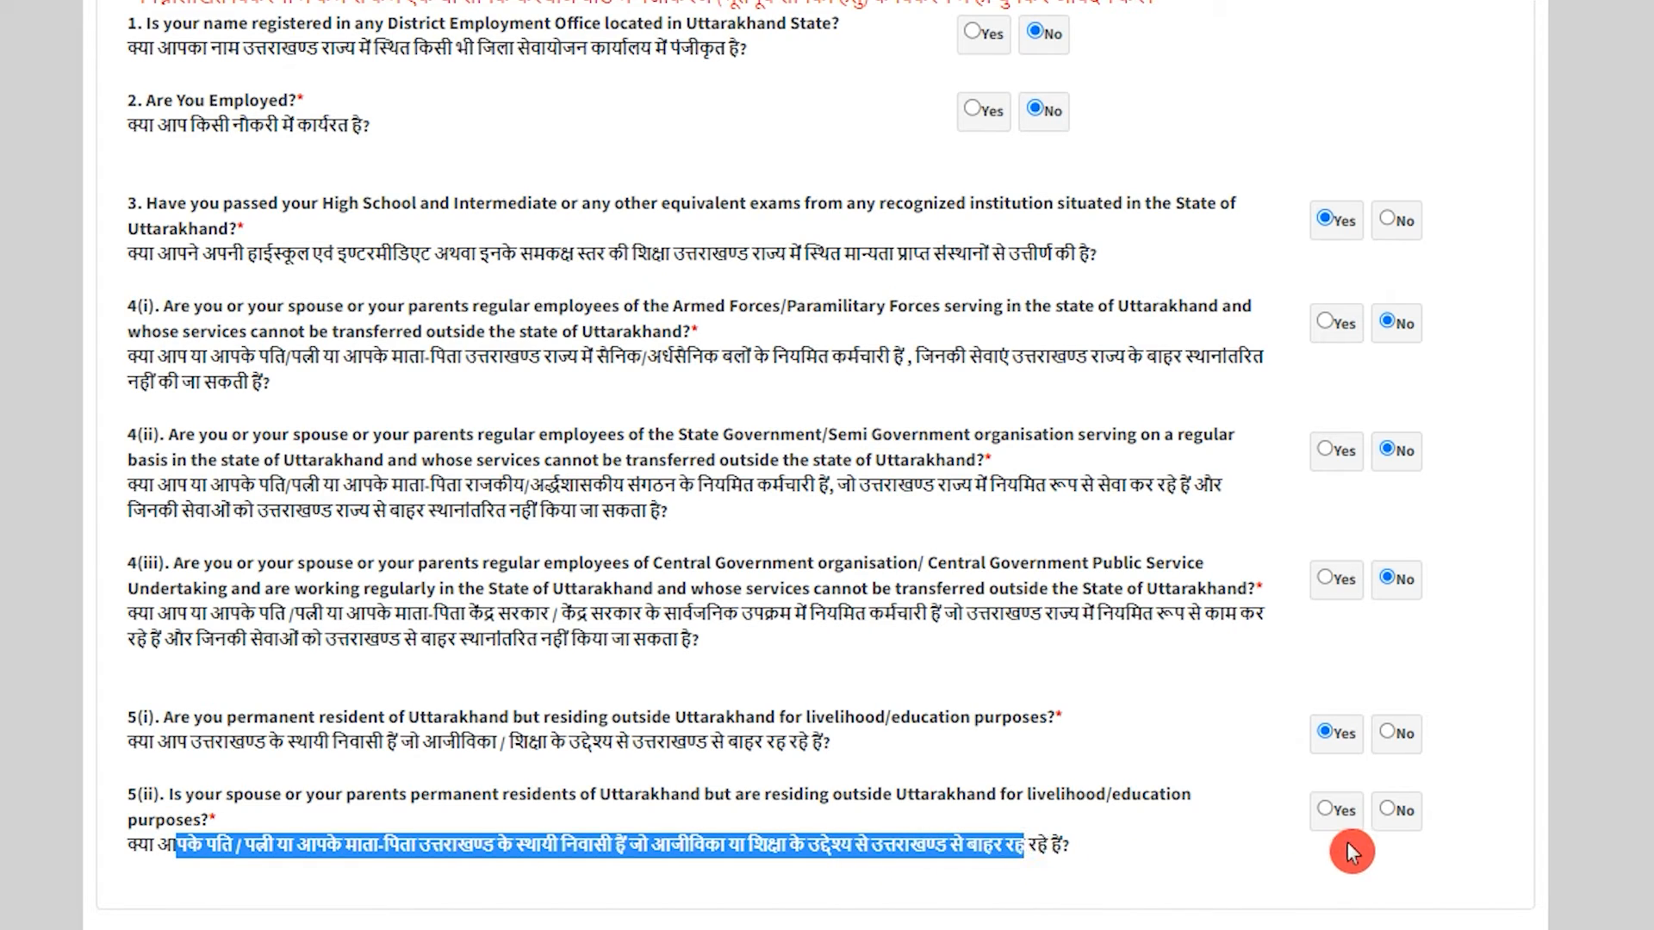
pyautogui.click(1303, 813)
# Declare Uttarakhand domicile as Yes and open then close the category list.
pyautogui.scroll(-6, 479, 628)
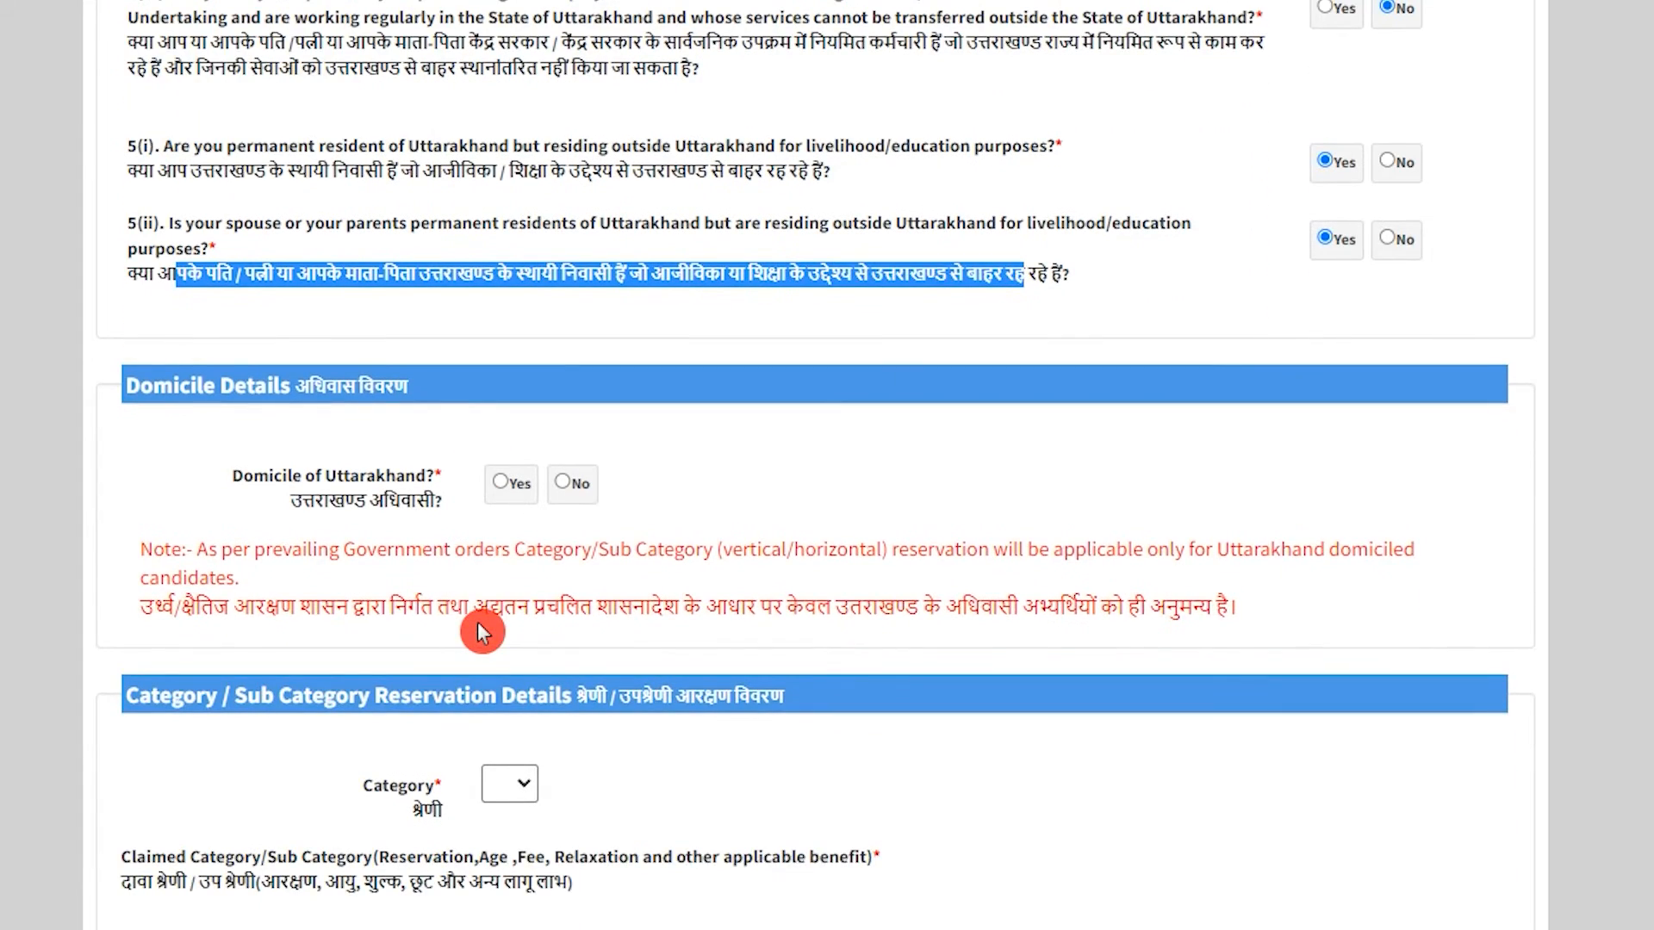
pyautogui.scroll(-2, 479, 629)
pyautogui.moveTo(148, 239); pyautogui.dragTo(405, 239)
pyautogui.moveTo(314, 360); pyautogui.dragTo(399, 360)
pyautogui.click(503, 344)
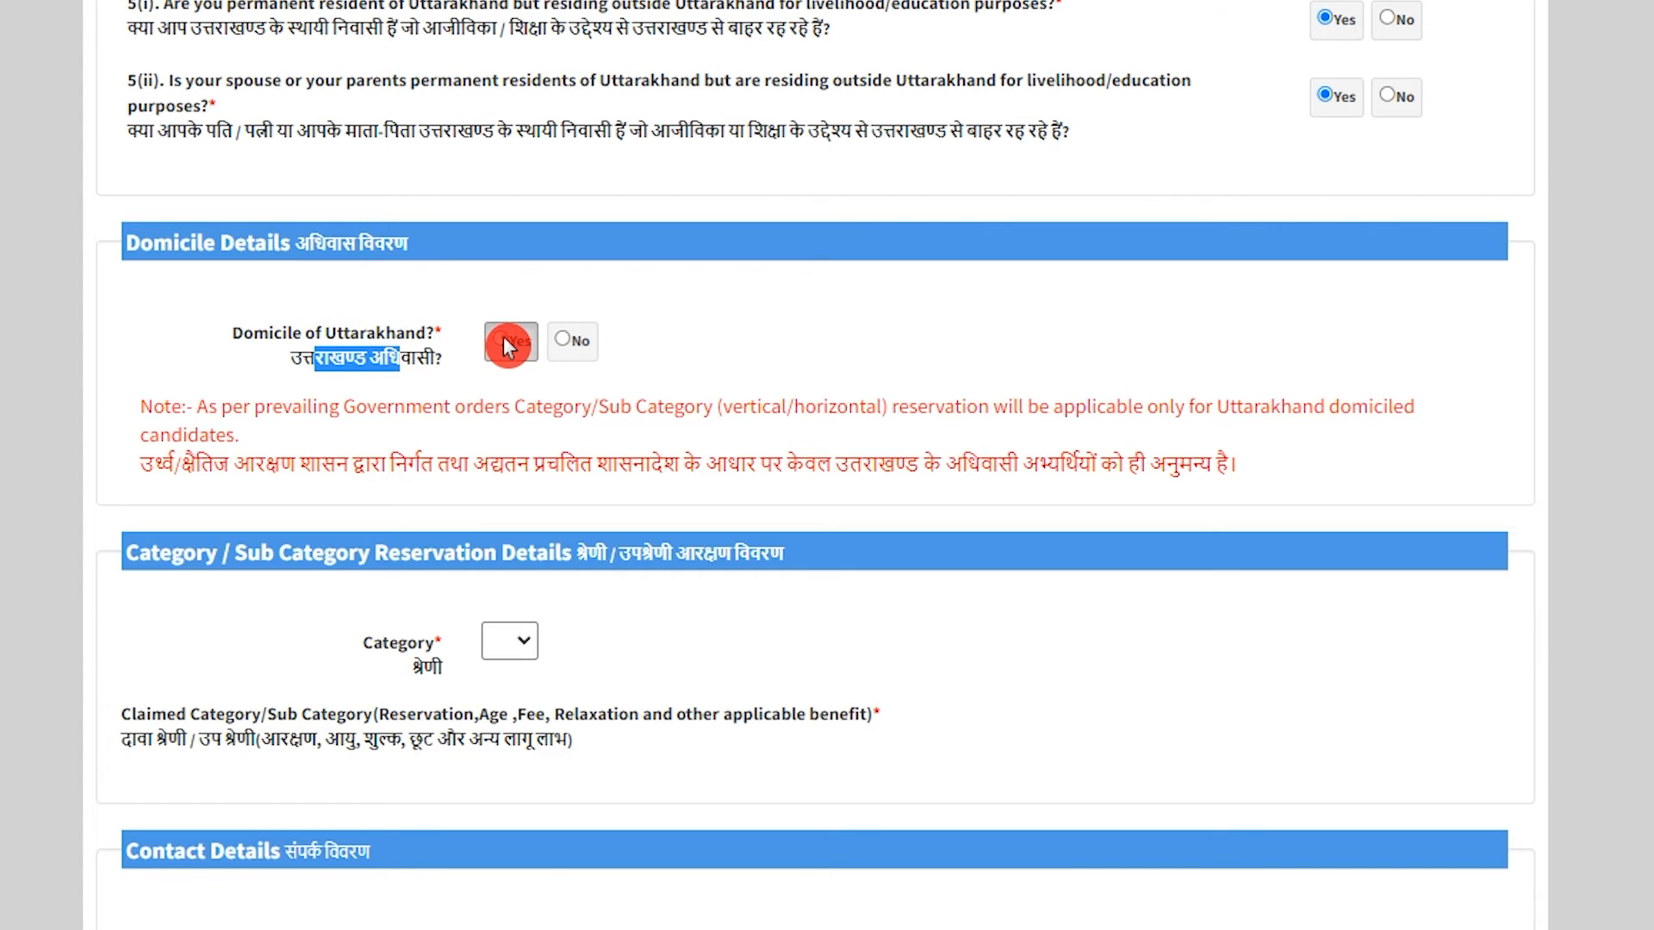
pyautogui.scroll(-2, 506, 346)
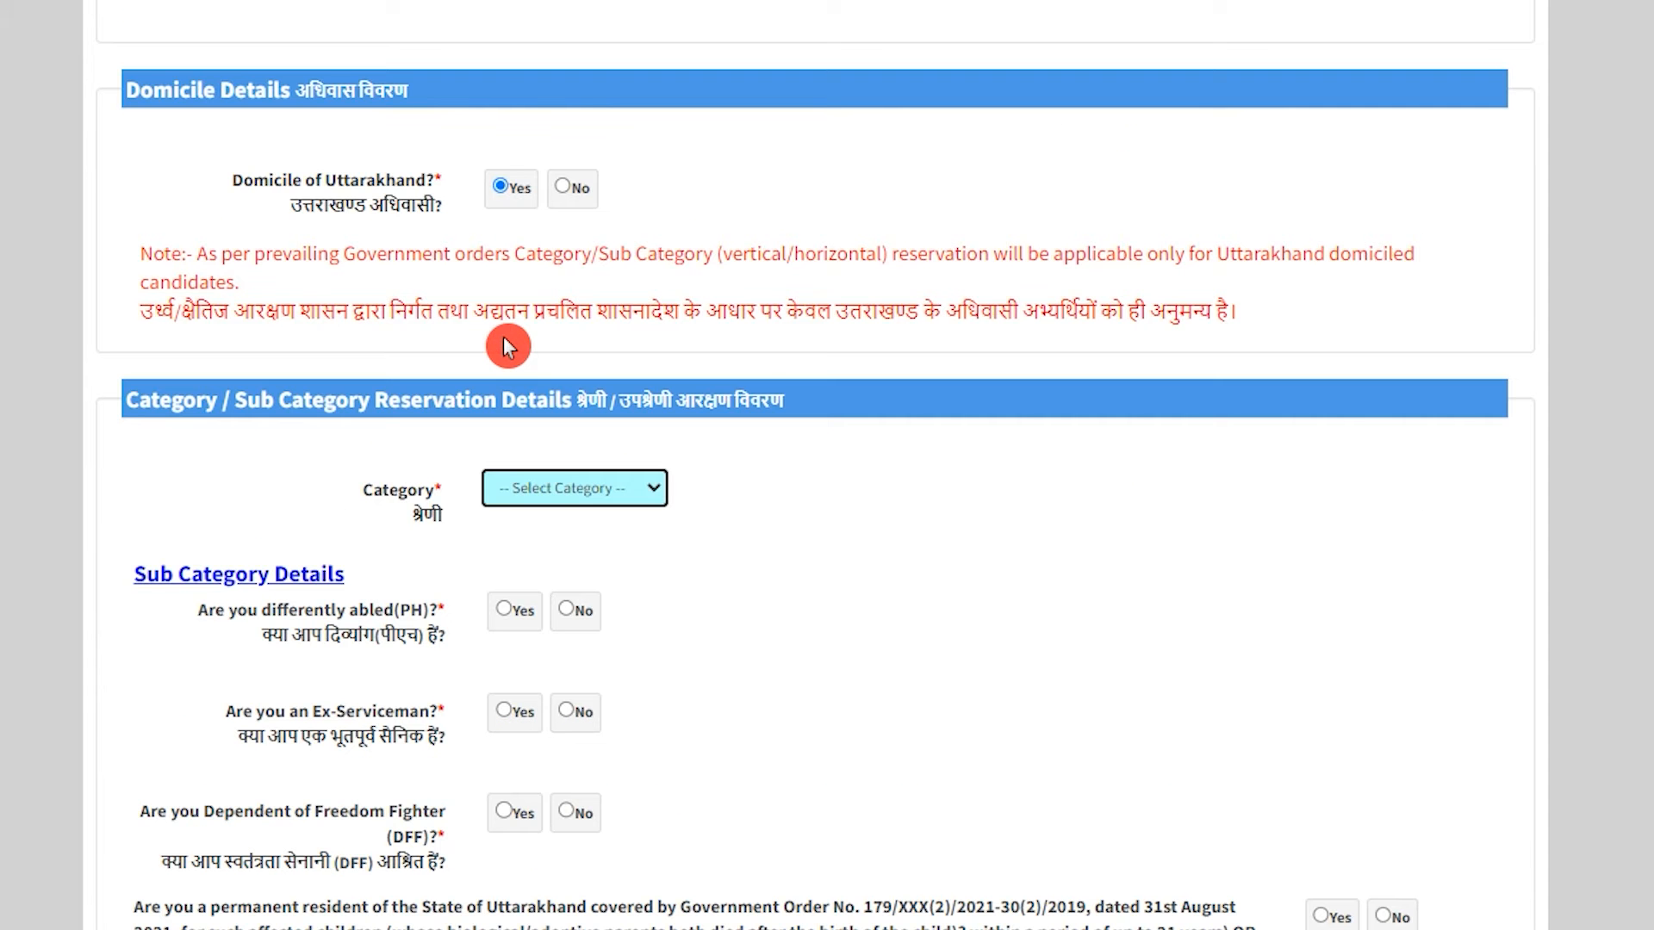
pyautogui.click(525, 496)
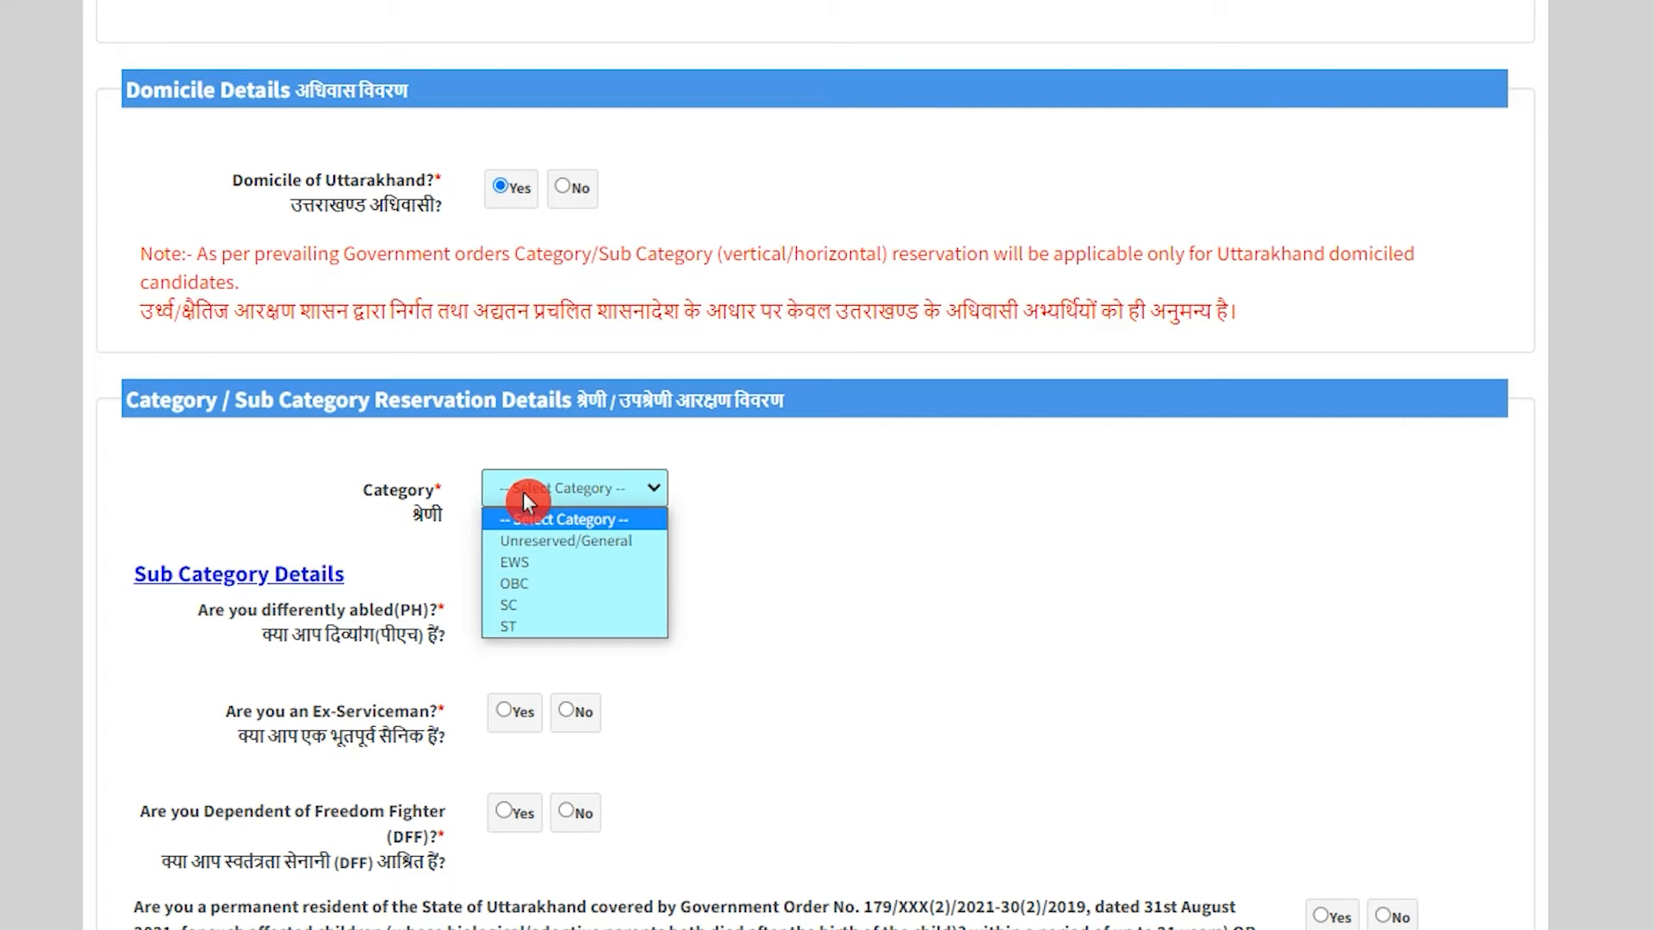
pyautogui.click(523, 493)
# Switch domicile to No, pick Unreserved/General category, then set domicile back to Yes.
pyautogui.click(561, 190)
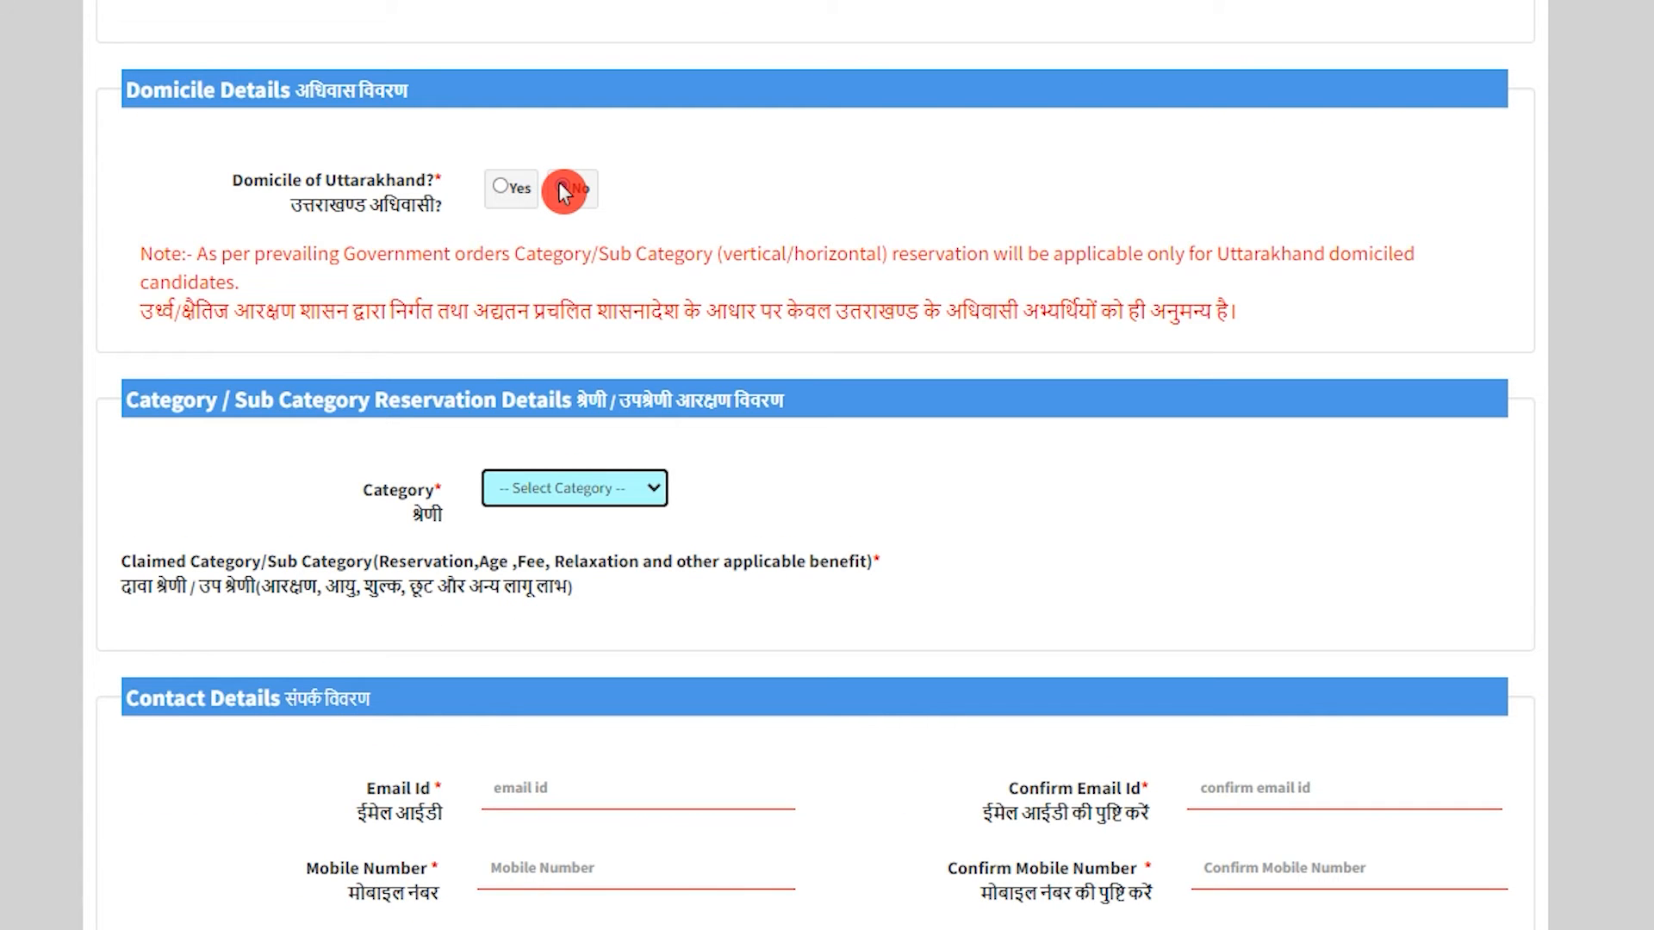
pyautogui.click(561, 189)
pyautogui.click(556, 489)
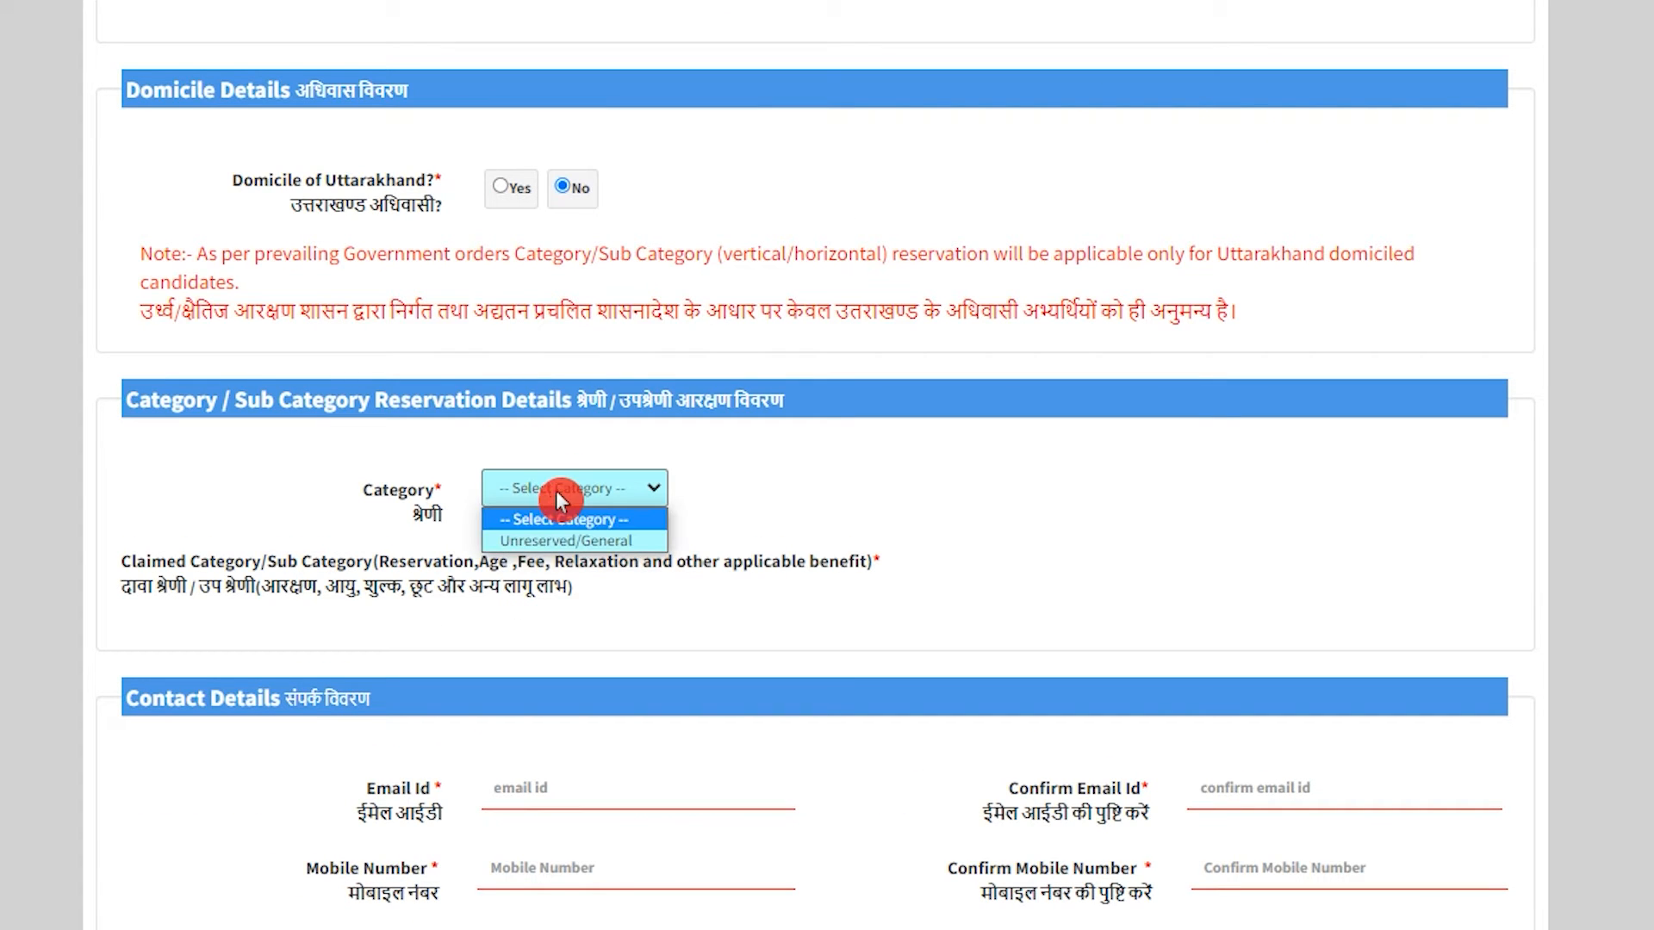
pyautogui.click(629, 541)
pyautogui.click(504, 188)
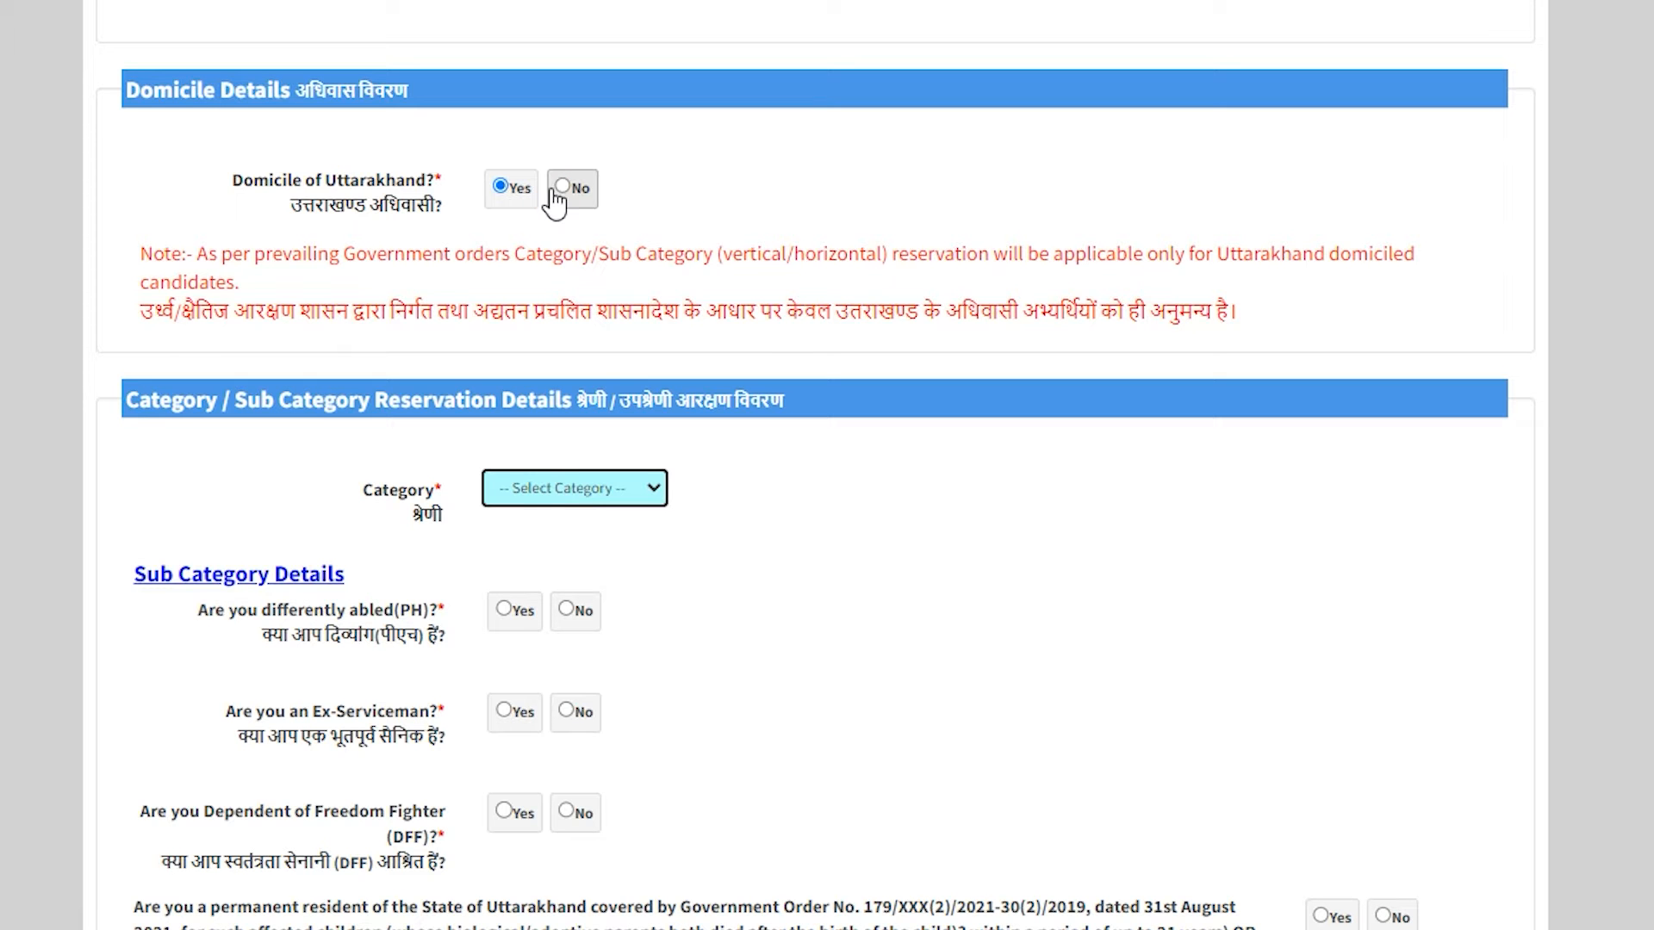
# Choose Unreserved/General as the reservation category.
pyautogui.moveTo(146, 400); pyautogui.dragTo(595, 400)
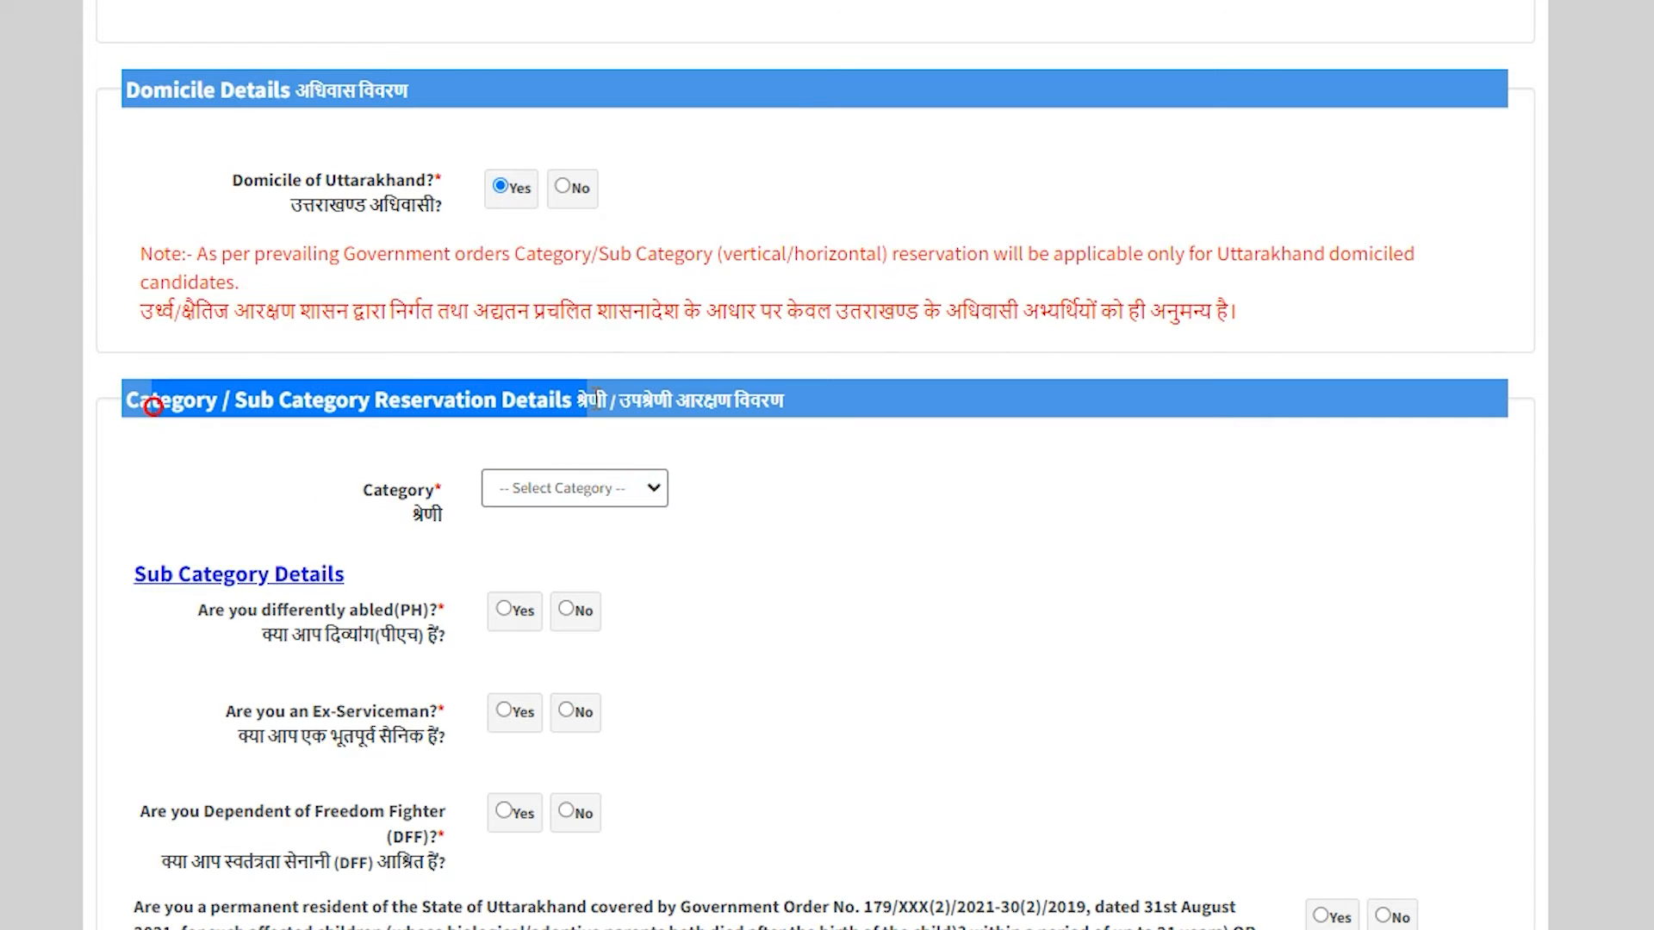
pyautogui.scroll(-2, 597, 403)
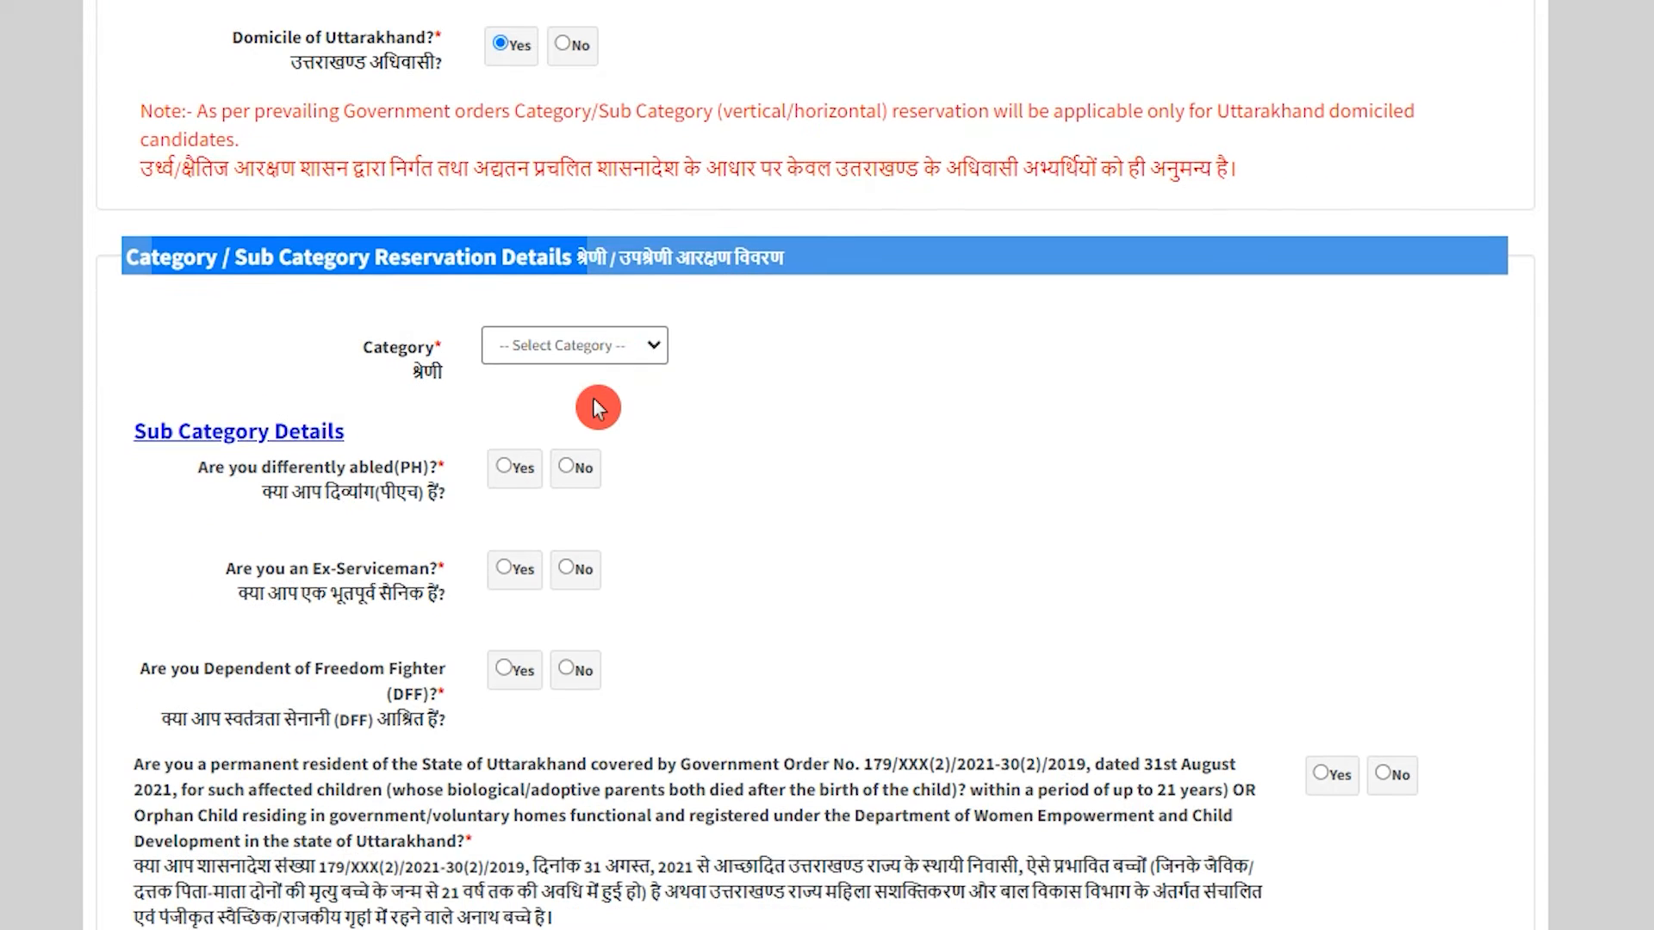
pyautogui.click(587, 351)
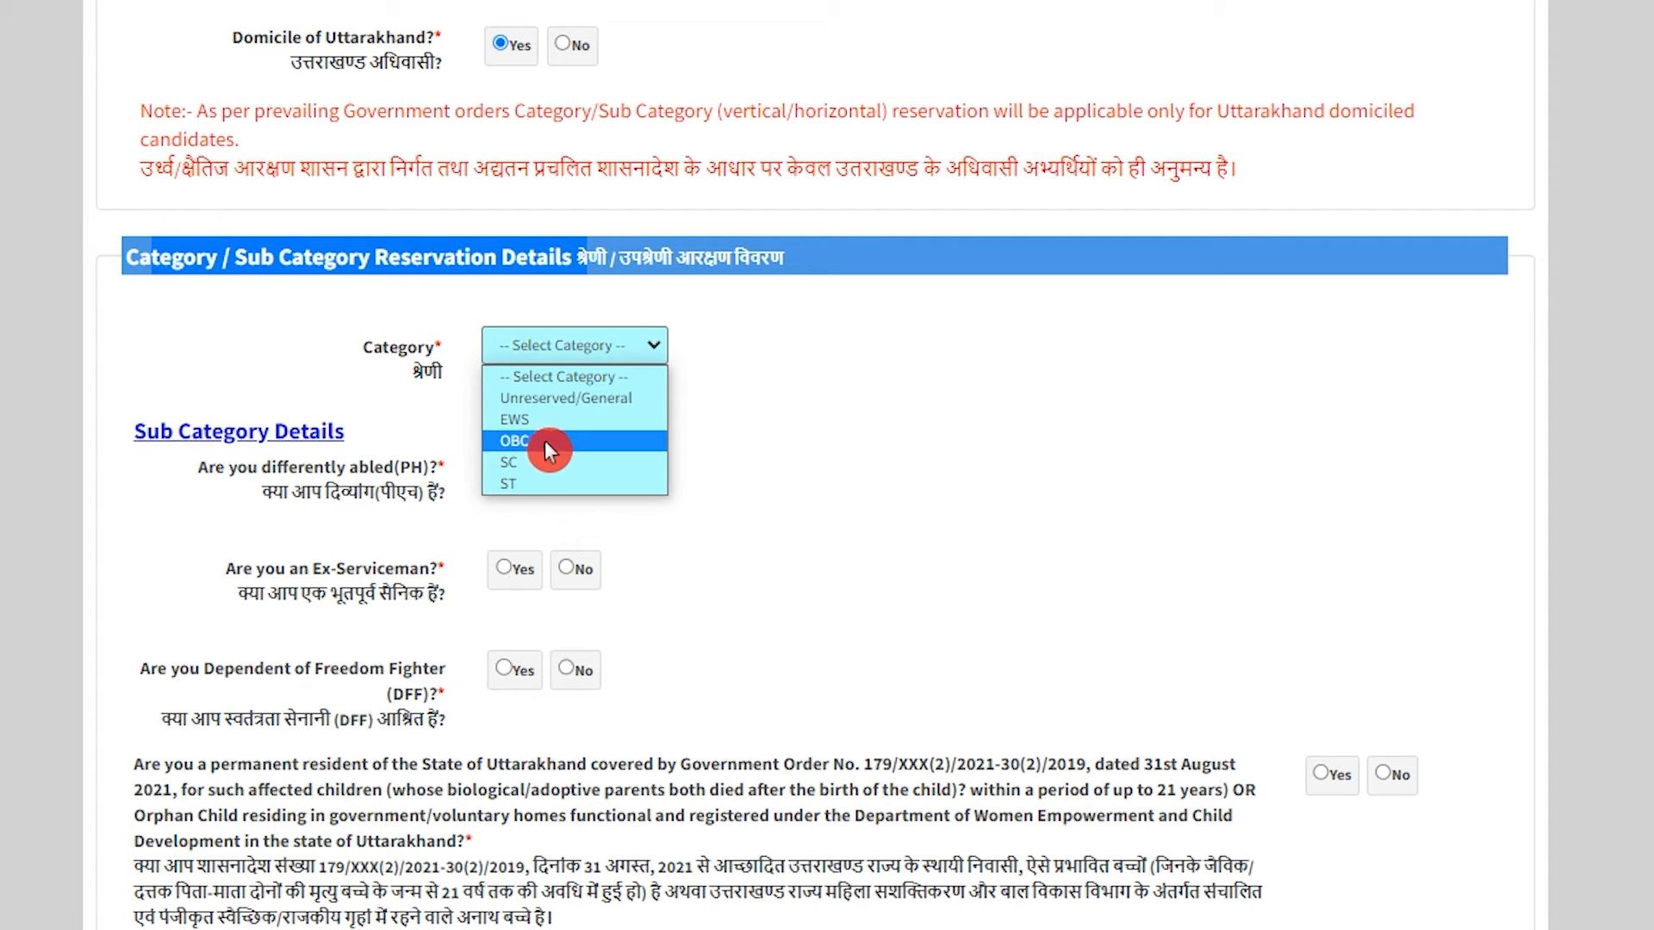
pyautogui.click(554, 401)
pyautogui.scroll(2, 554, 410)
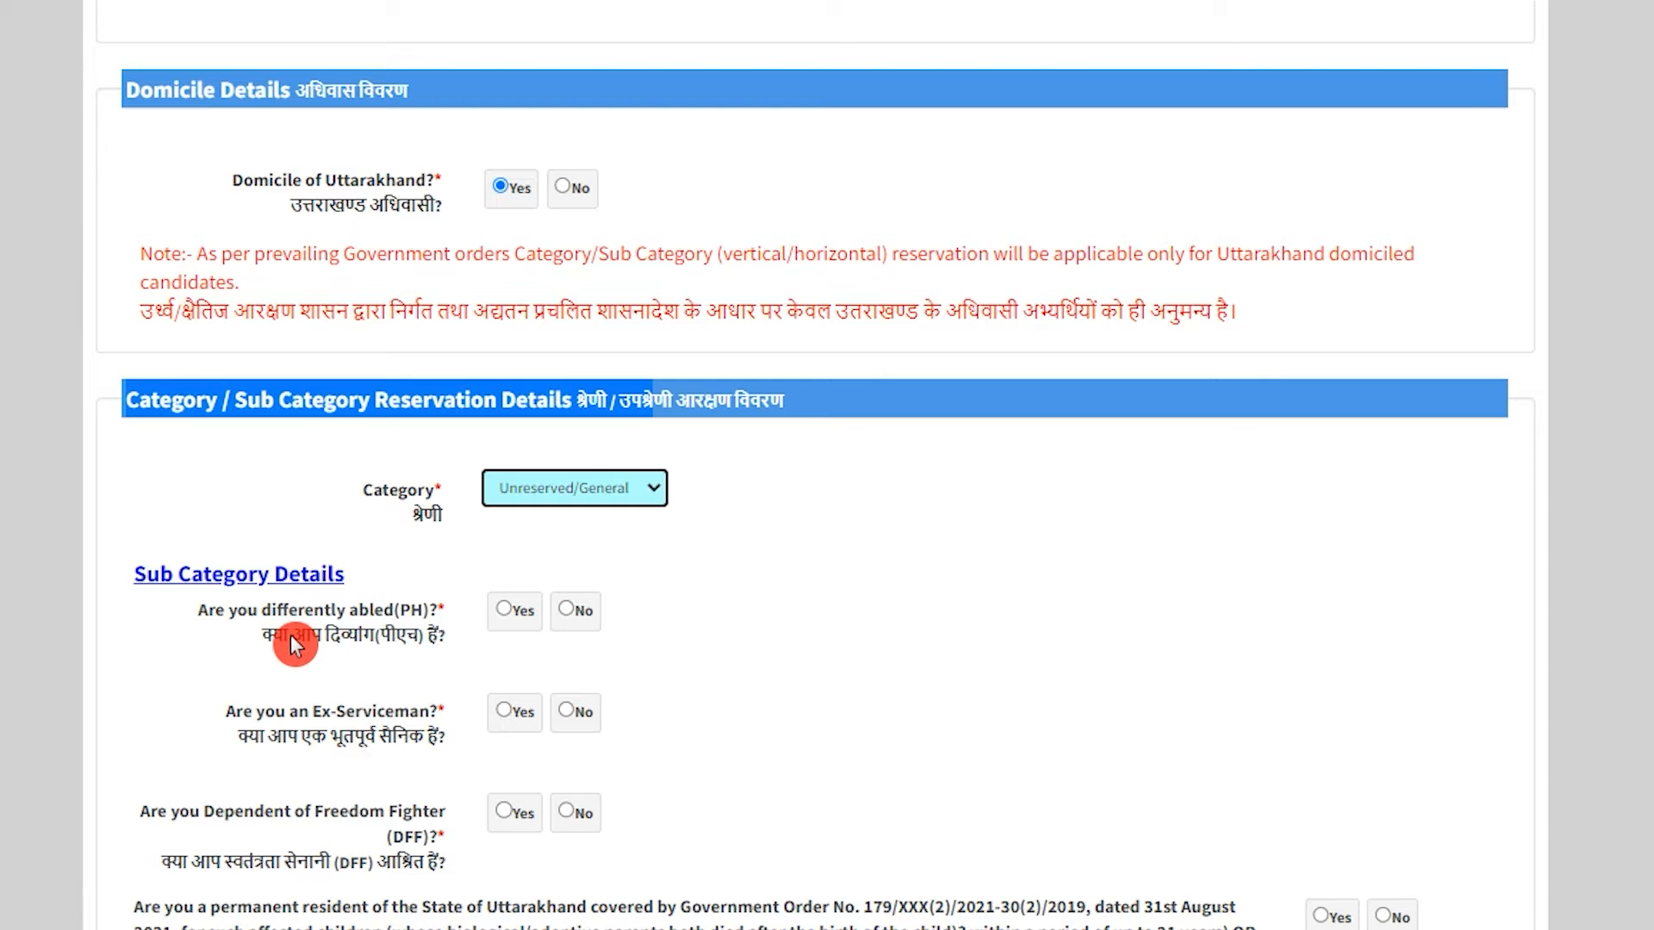
# Answer No to the differently abled, Ex-Serviceman and Dependent of Freedom Fighter questions.
pyautogui.moveTo(291, 634); pyautogui.dragTo(340, 635)
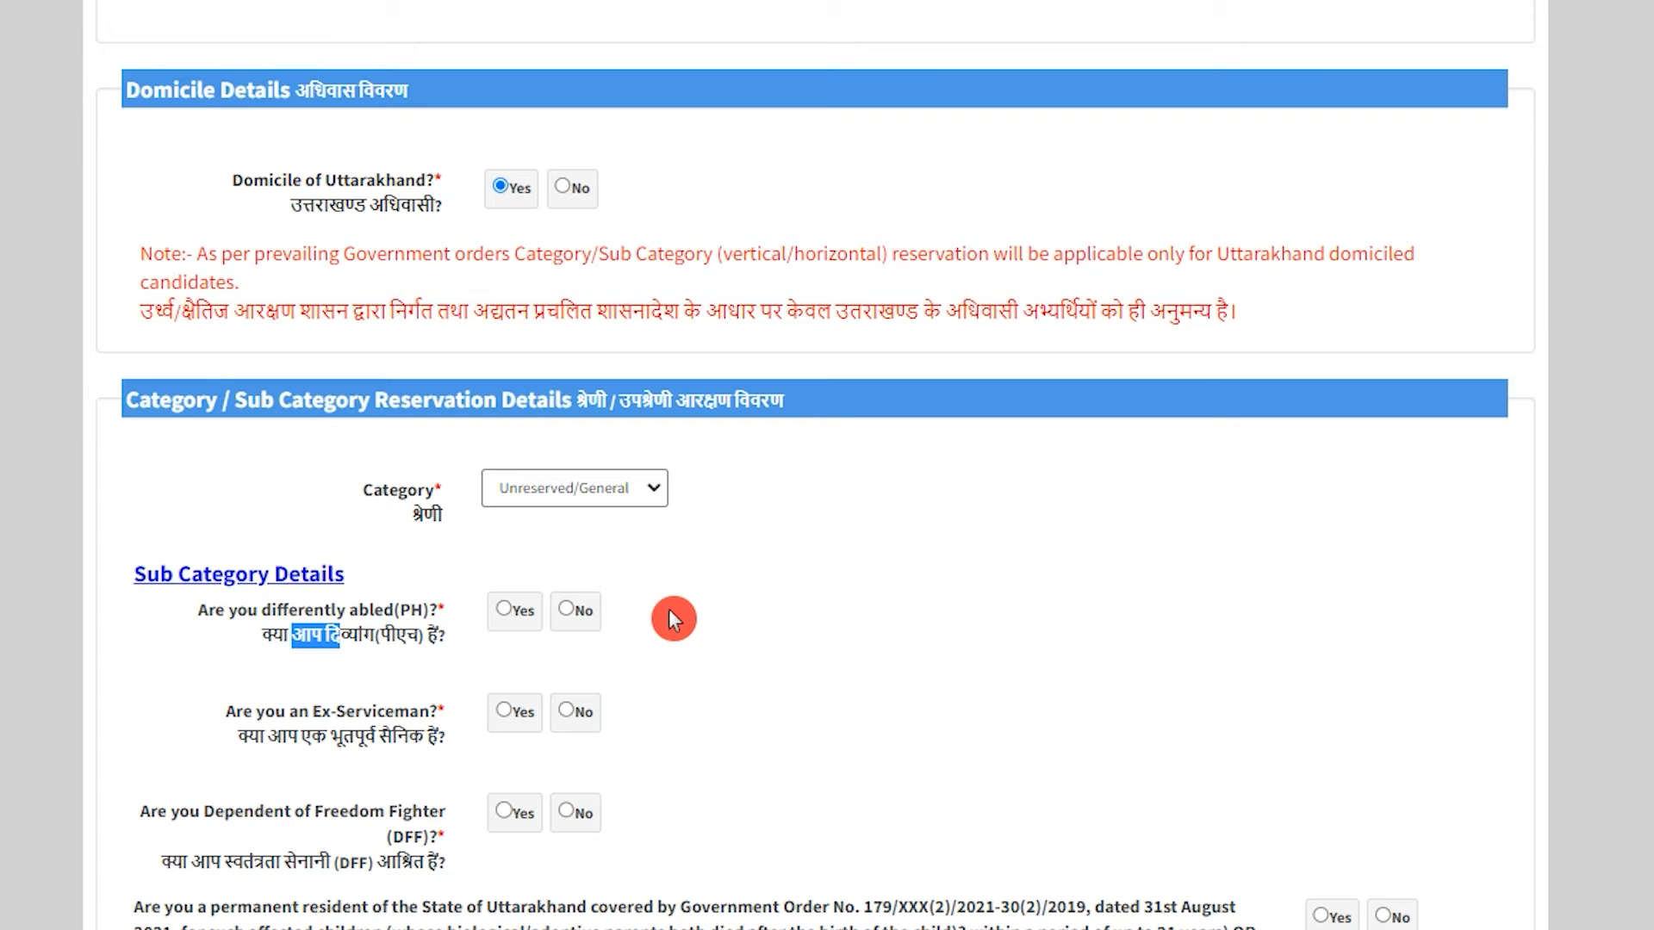
pyautogui.click(566, 610)
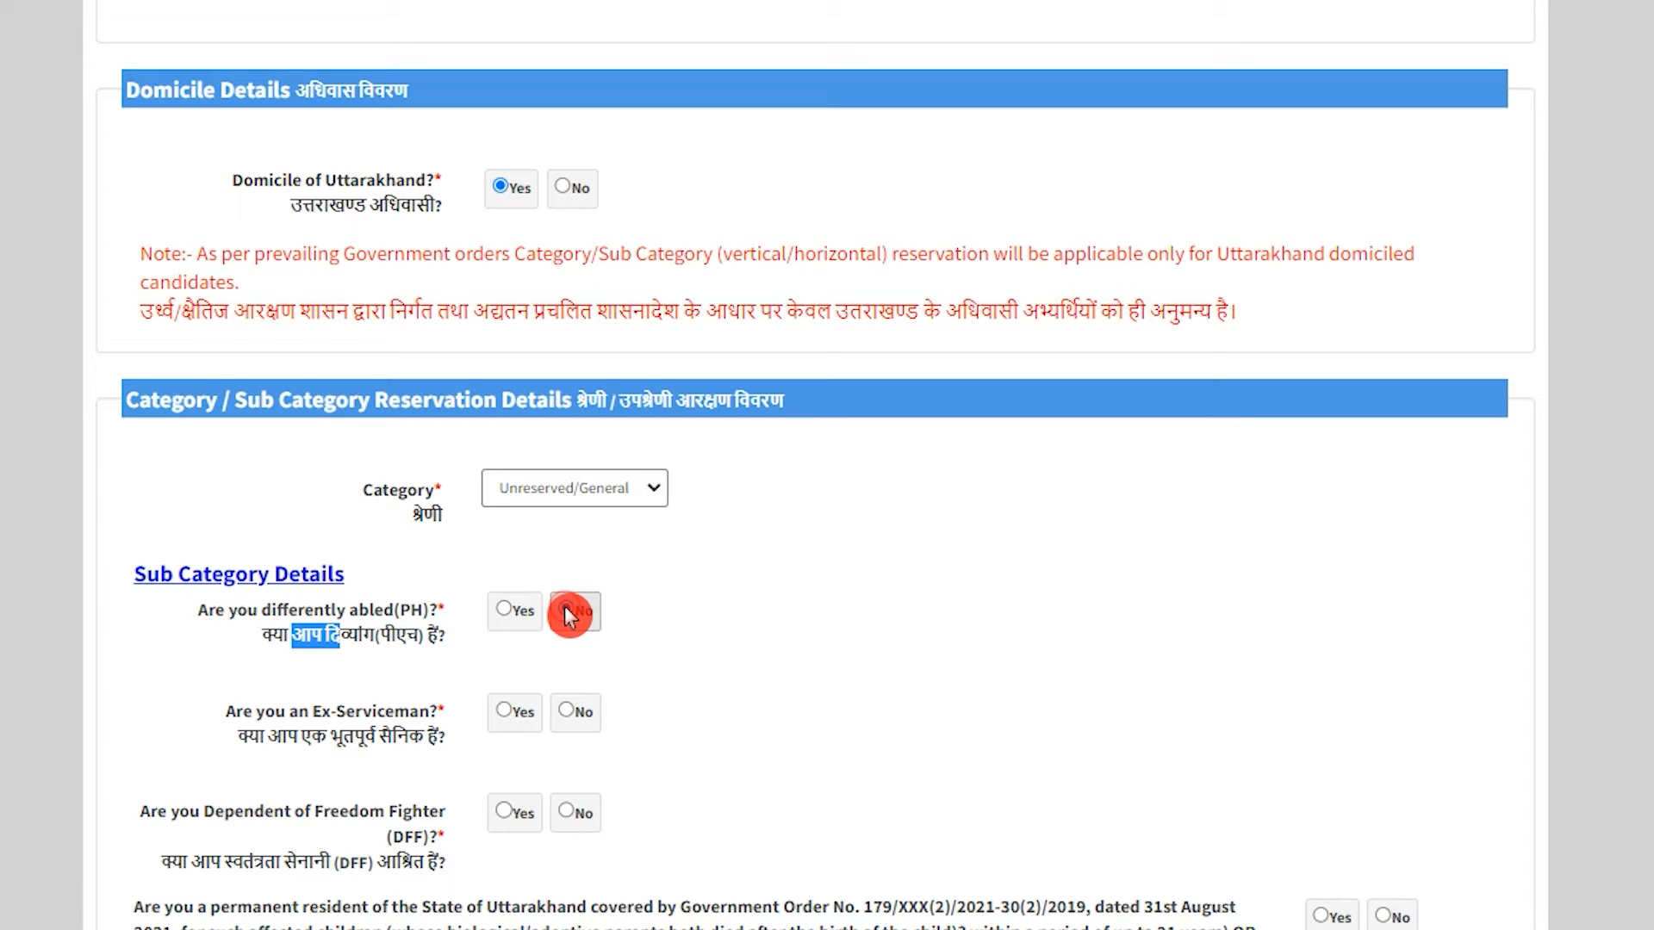
pyautogui.click(258, 736)
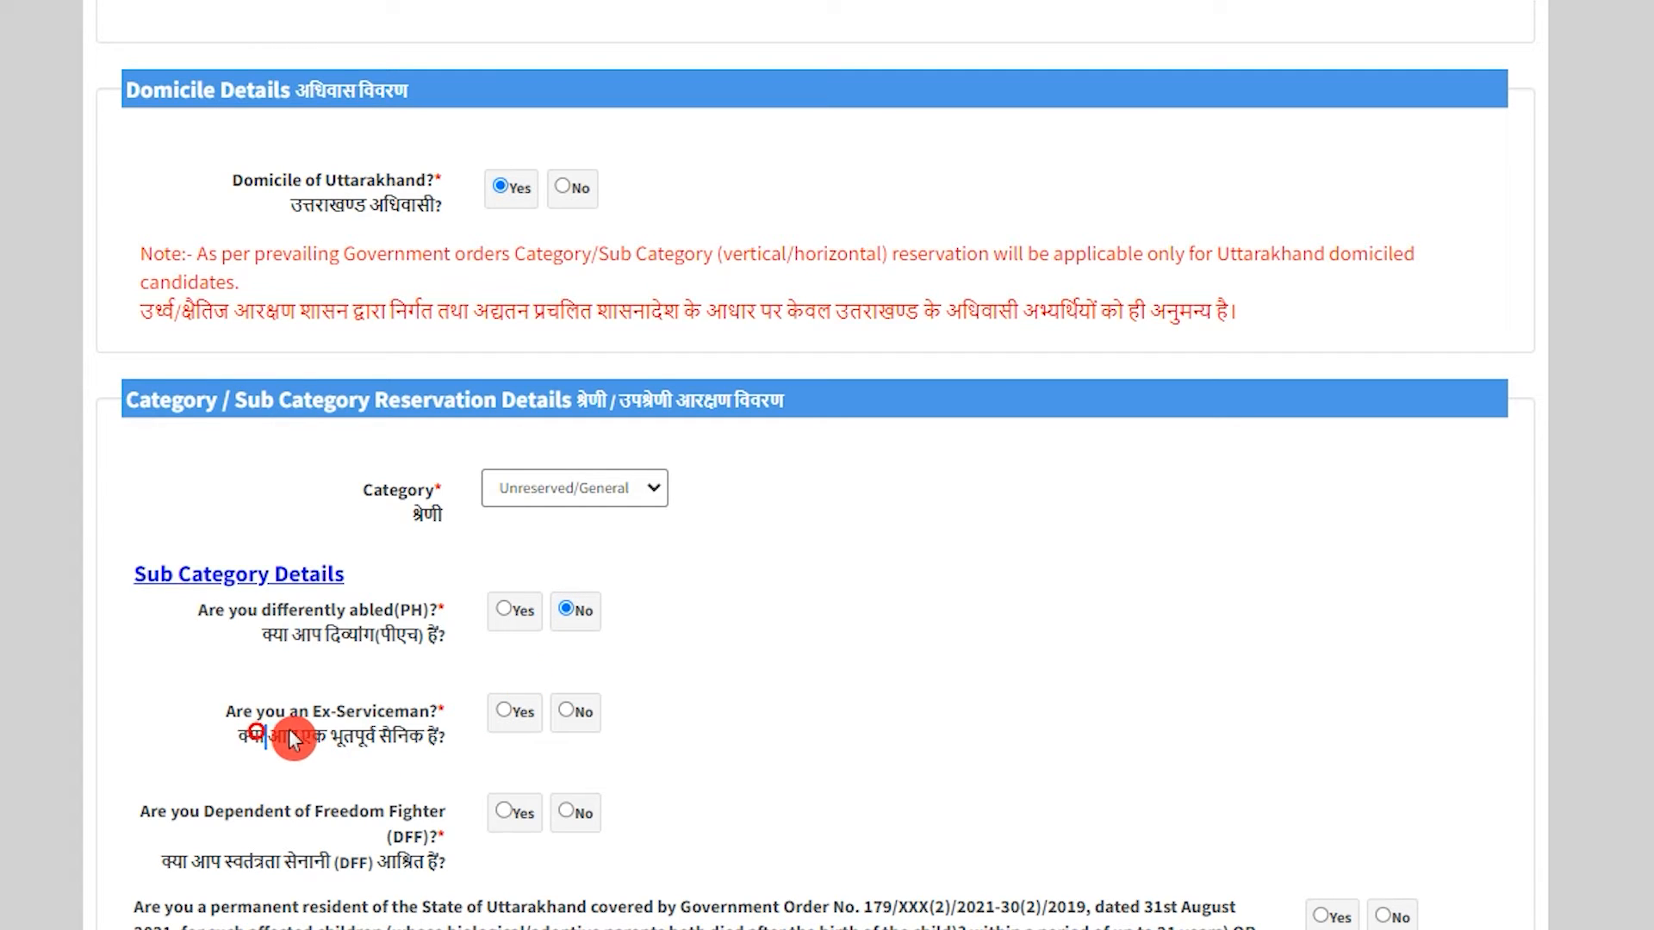
pyautogui.moveTo(293, 739); pyautogui.dragTo(405, 735)
pyautogui.click(564, 713)
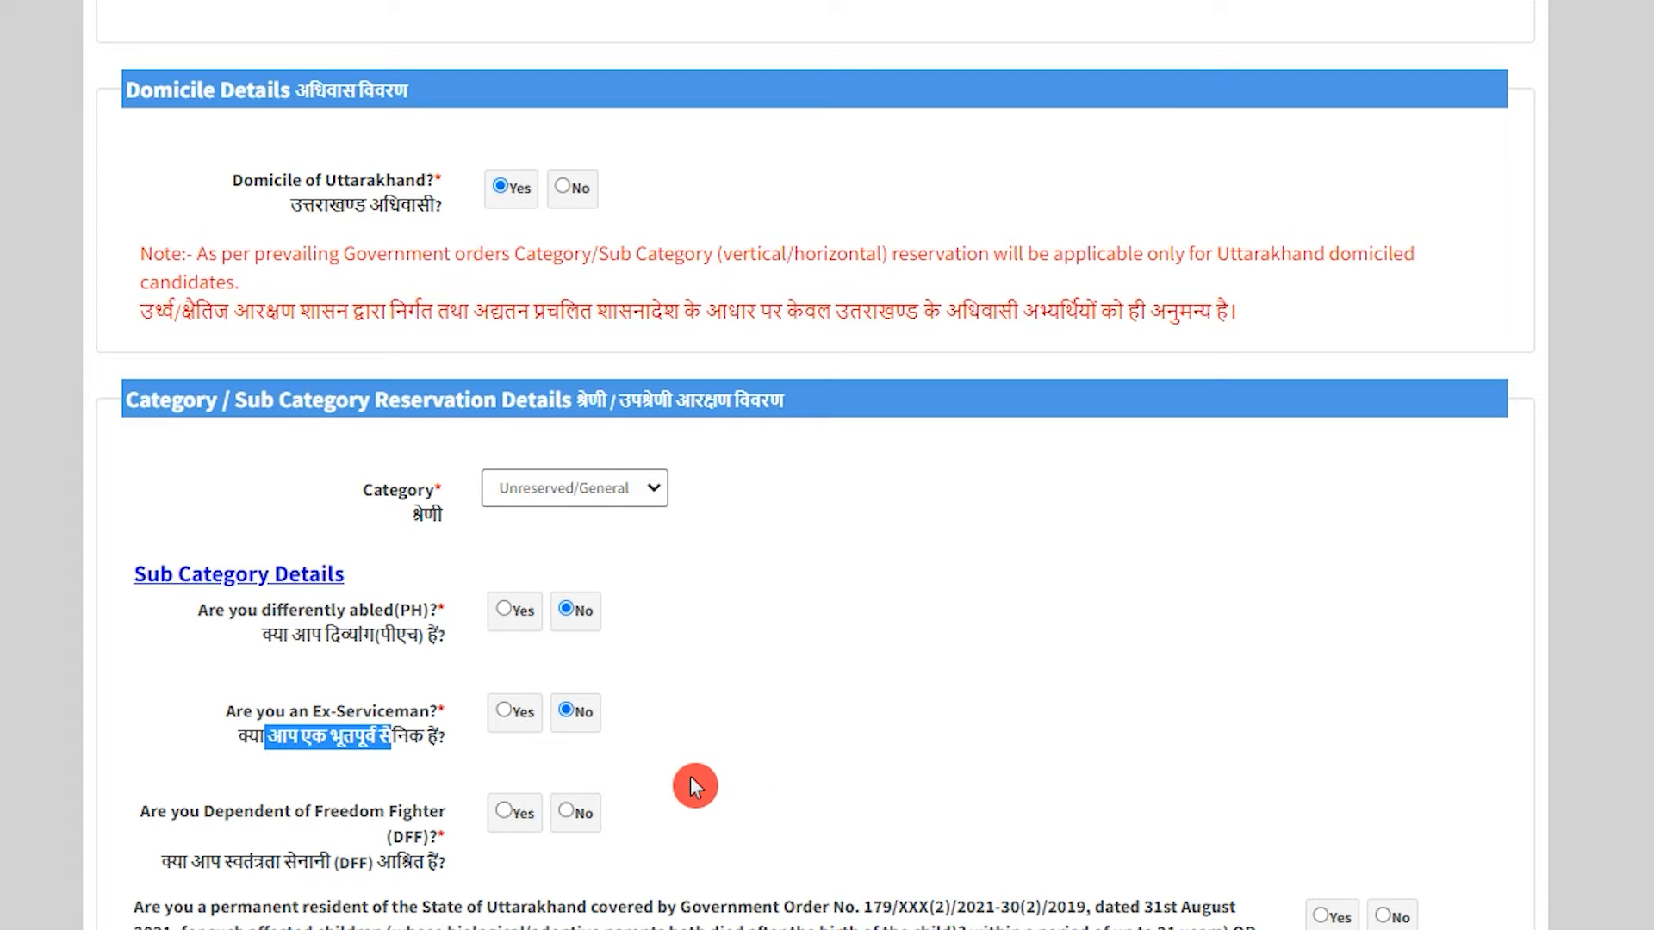
pyautogui.moveTo(211, 862); pyautogui.dragTo(395, 862)
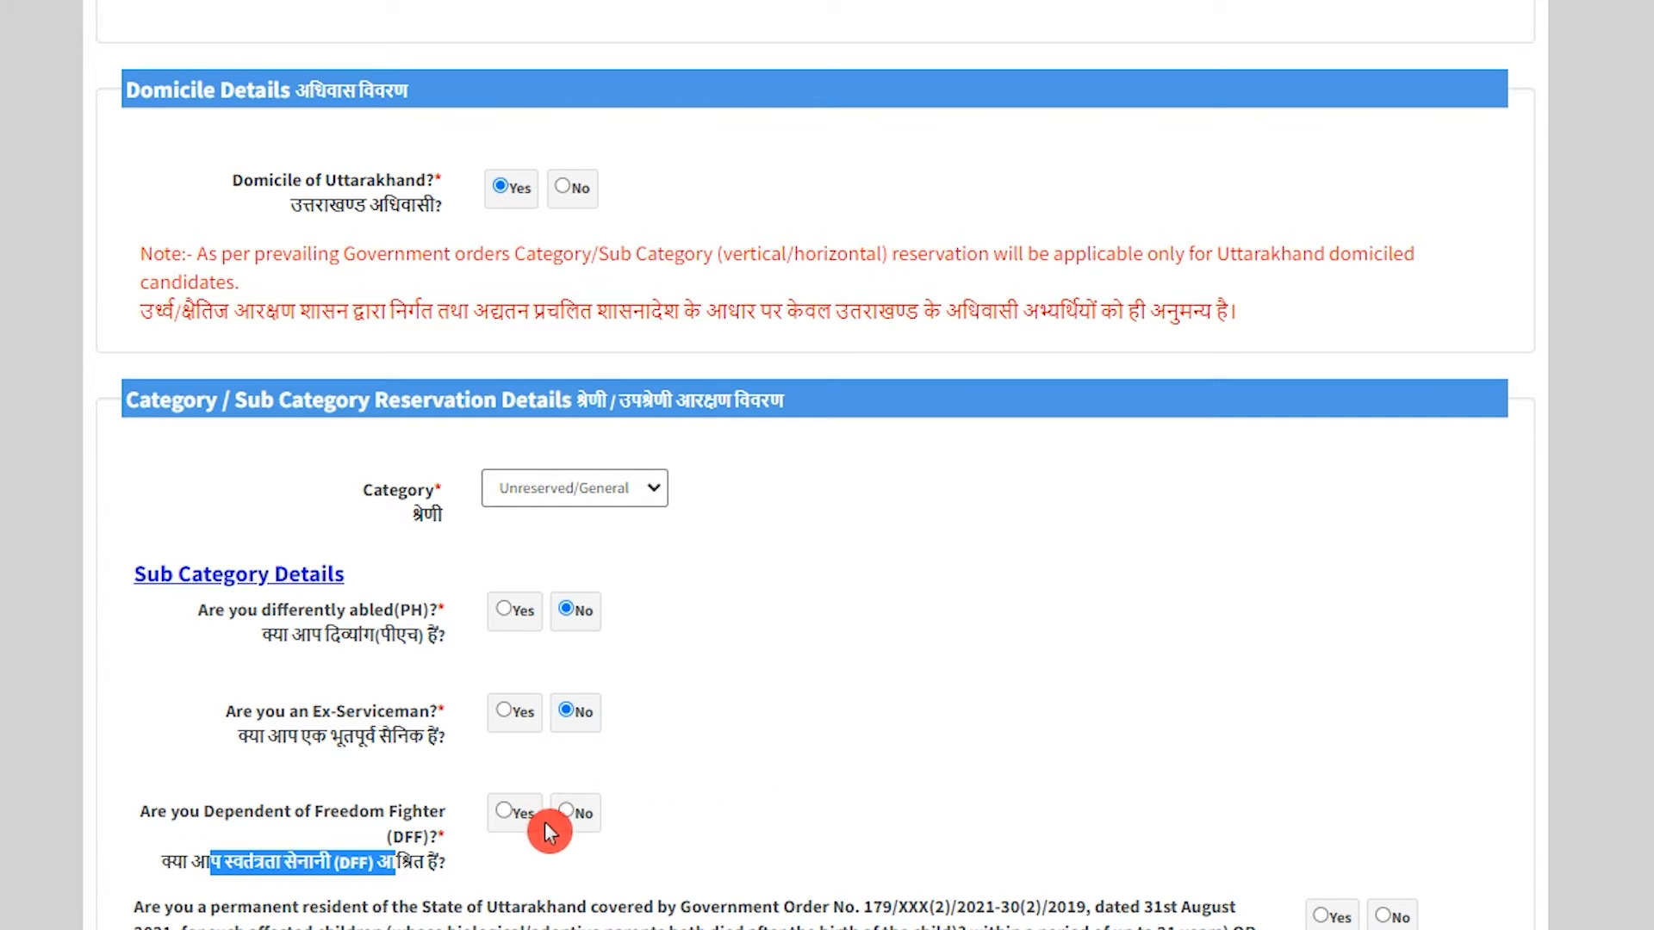
pyautogui.click(565, 811)
# Answer No to the Government Order 179 permanent-resident orphan question.
pyautogui.scroll(-5, 628, 737)
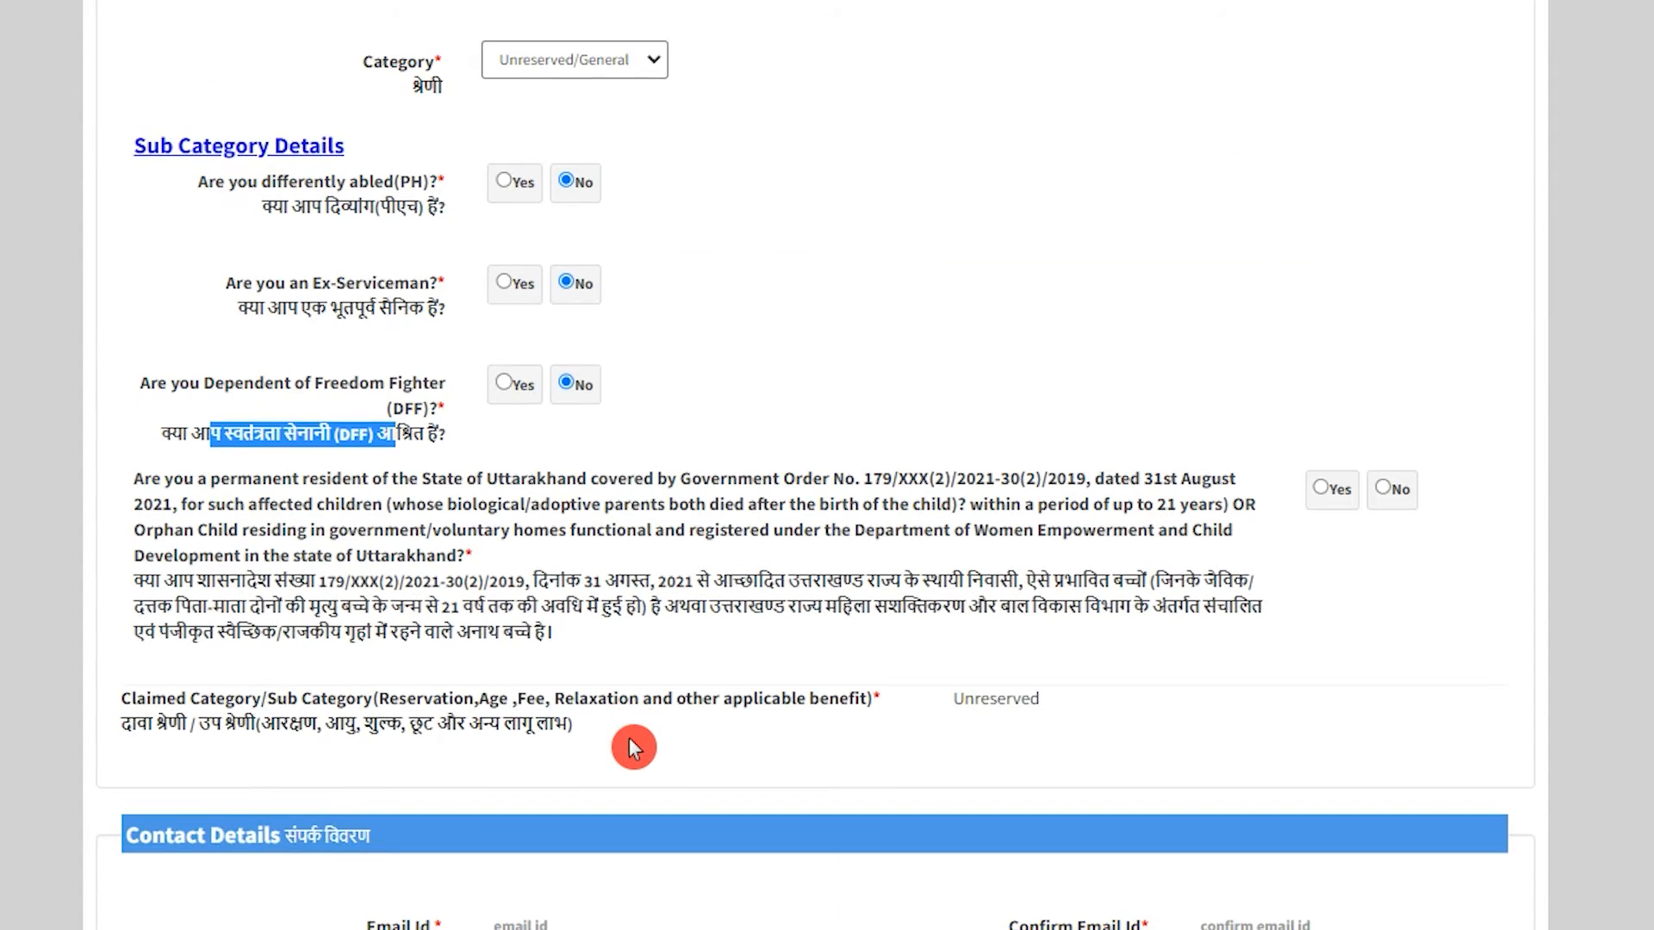
pyautogui.scroll(-2, 633, 747)
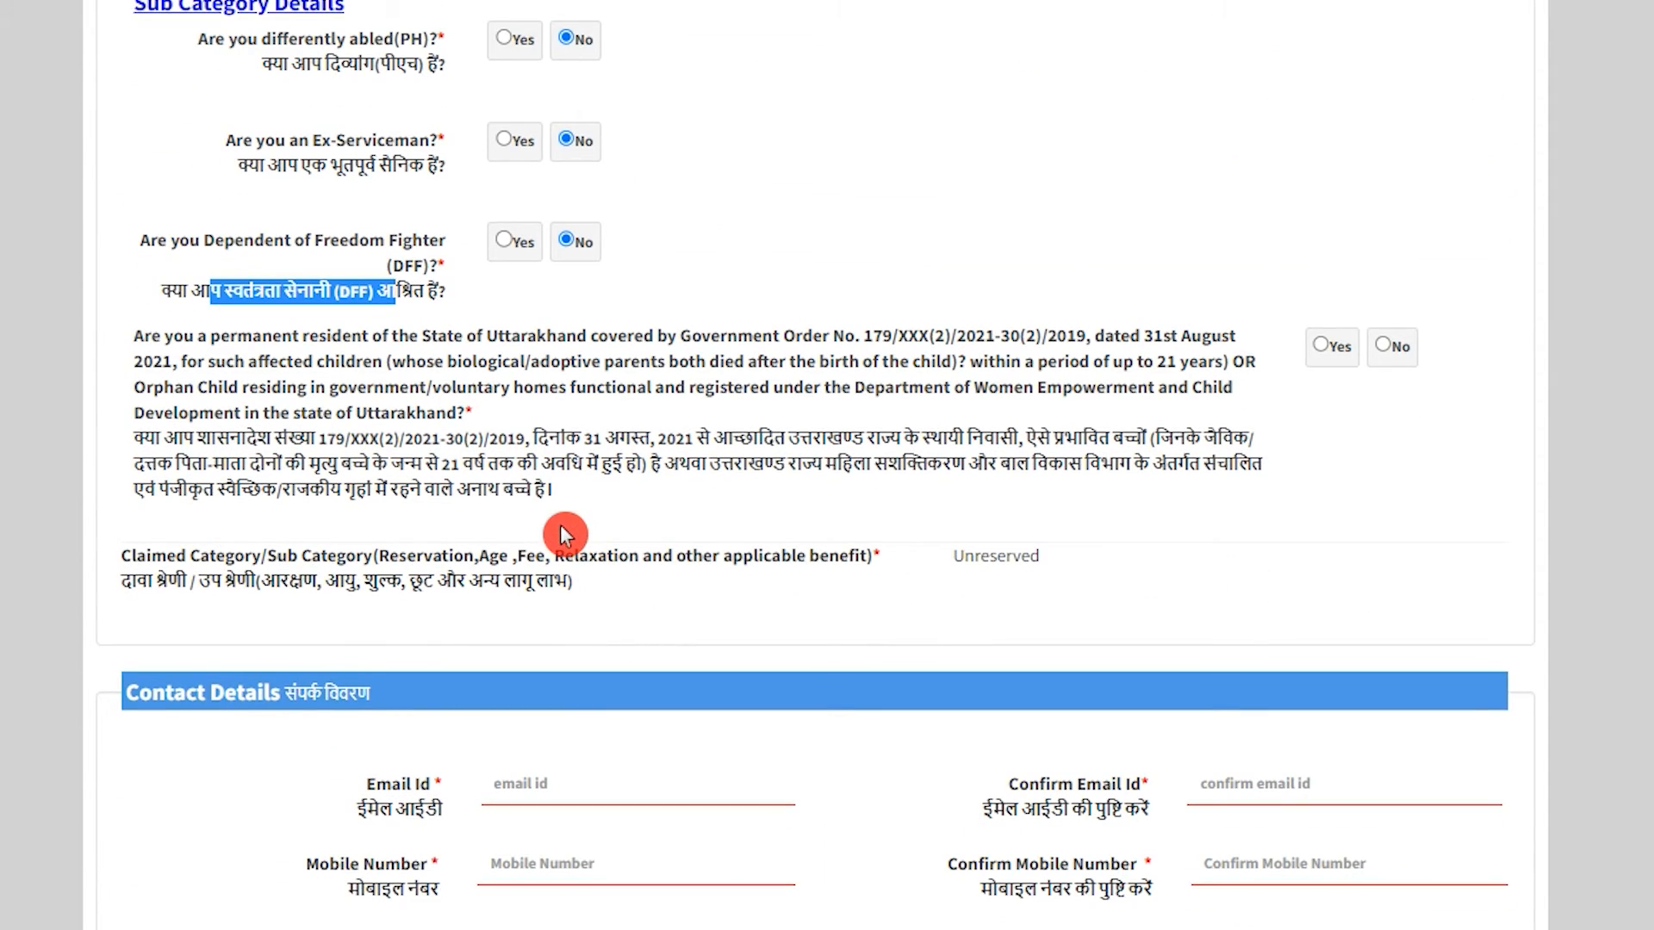
pyautogui.moveTo(350, 440); pyautogui.dragTo(1039, 441)
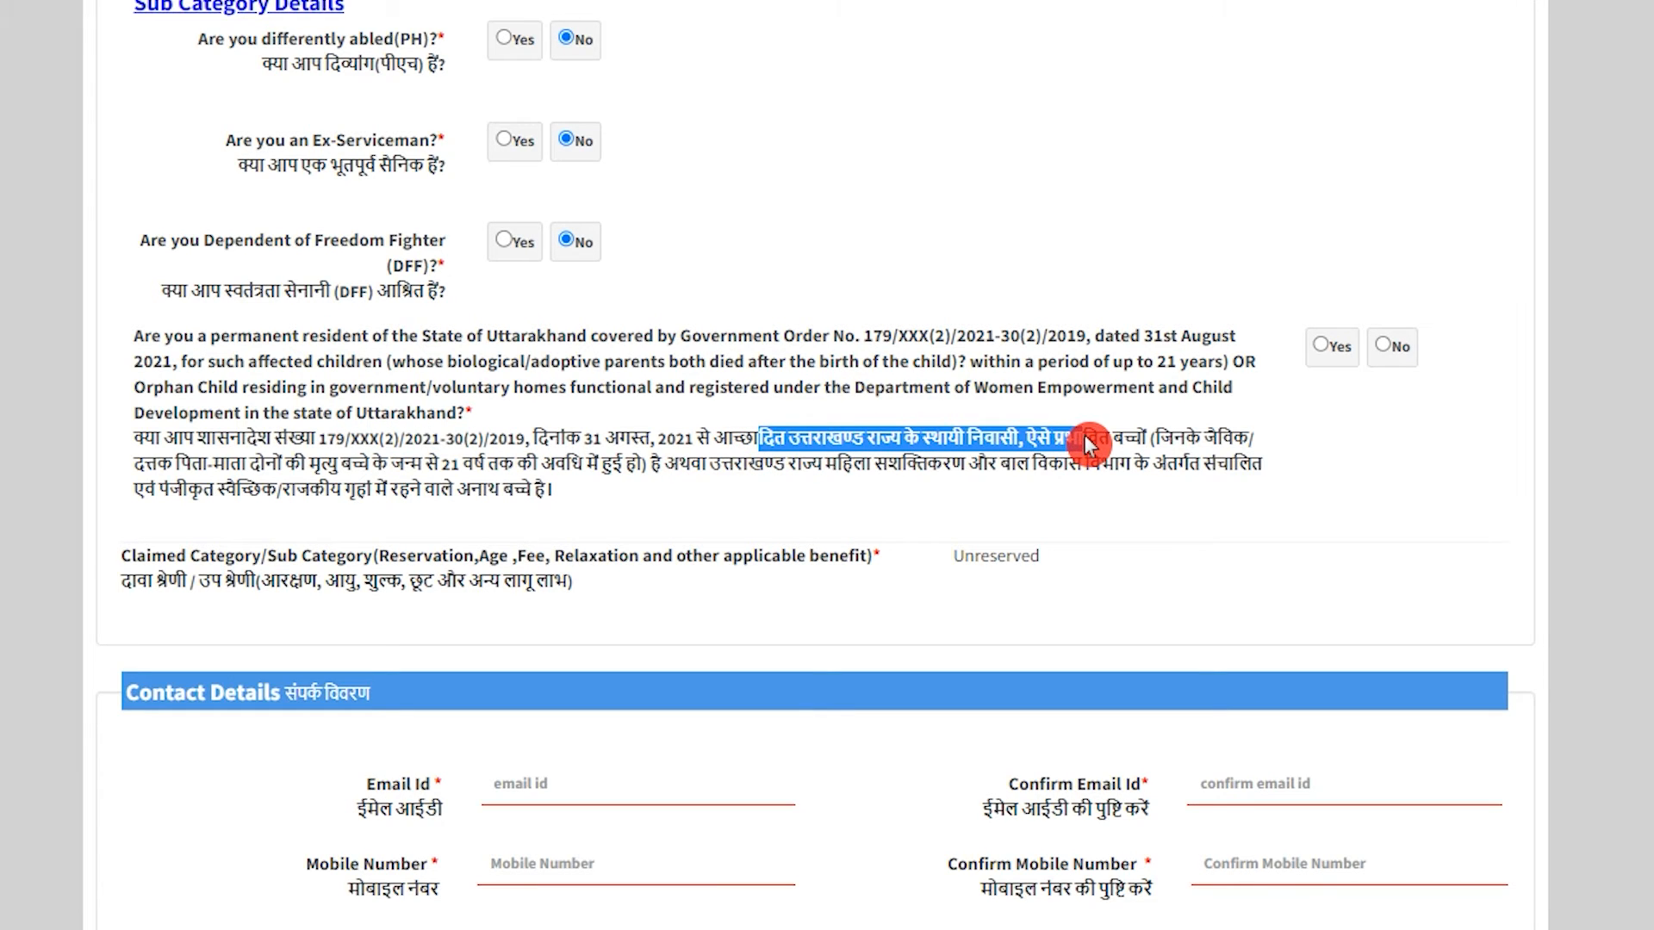
pyautogui.moveTo(1163, 435); pyautogui.dragTo(1173, 440)
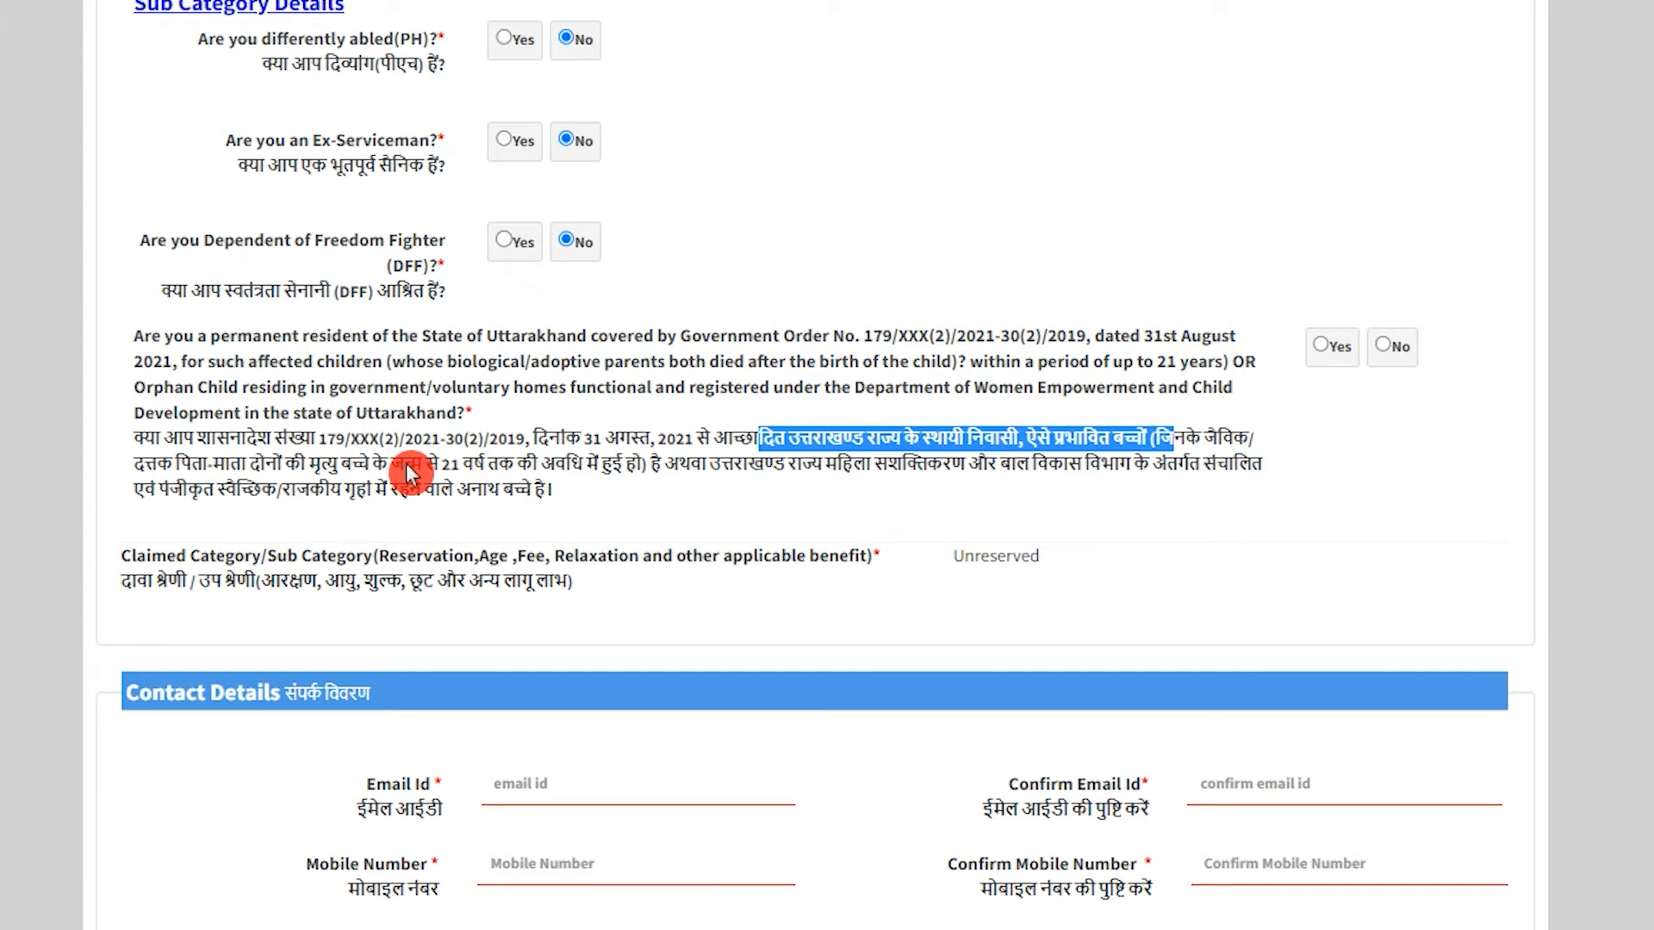
pyautogui.moveTo(449, 464); pyautogui.dragTo(644, 463)
pyautogui.click(1382, 353)
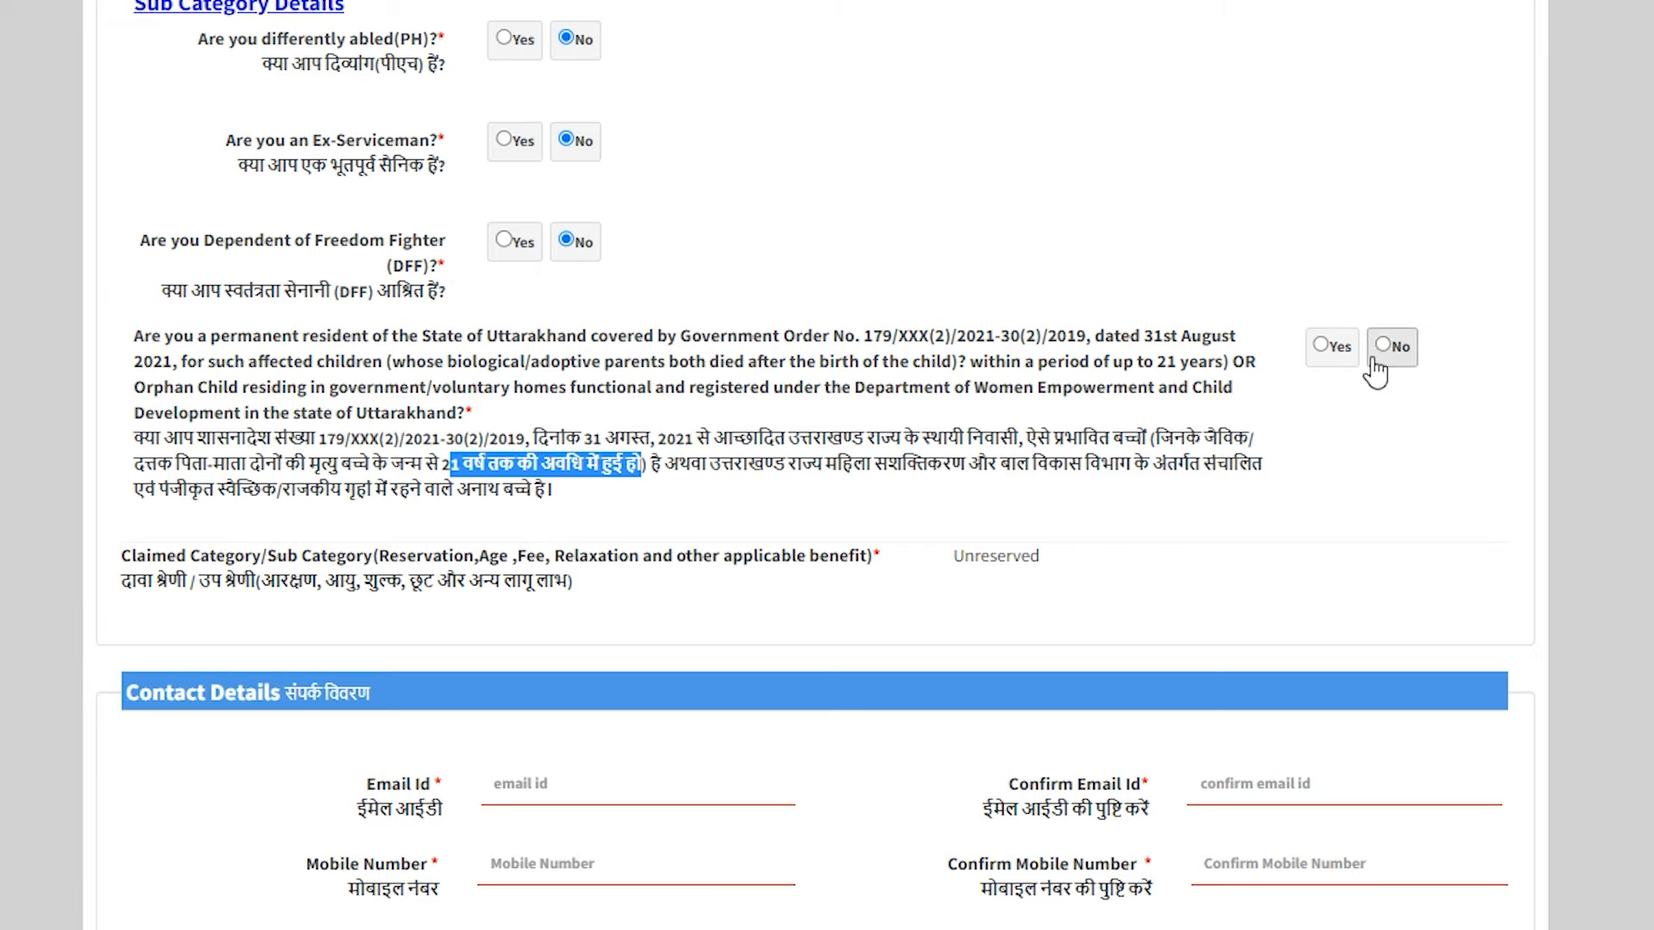
pyautogui.click(971, 463)
pyautogui.moveTo(165, 692); pyautogui.dragTo(322, 693)
pyautogui.scroll(-3, 323, 703)
pyautogui.scroll(-3, 324, 703)
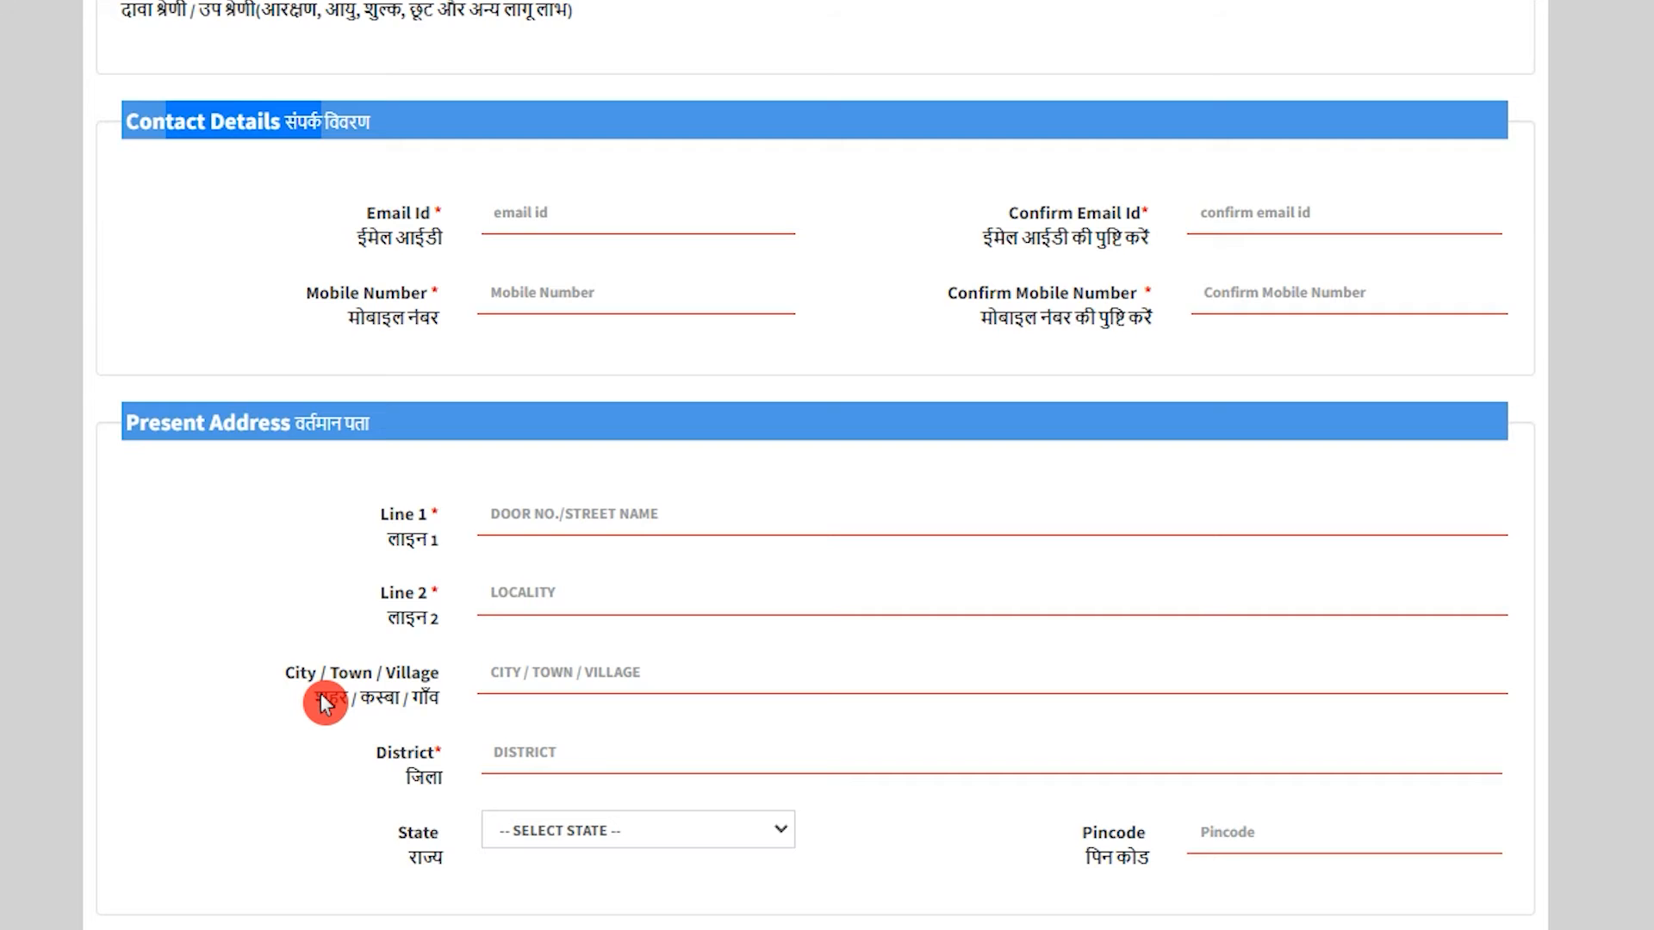
# Enter the contact e-mail and 10-digit mobile number, each with its confirmation field.
pyautogui.scroll(-2, 320, 694)
pyautogui.click(591, 78)
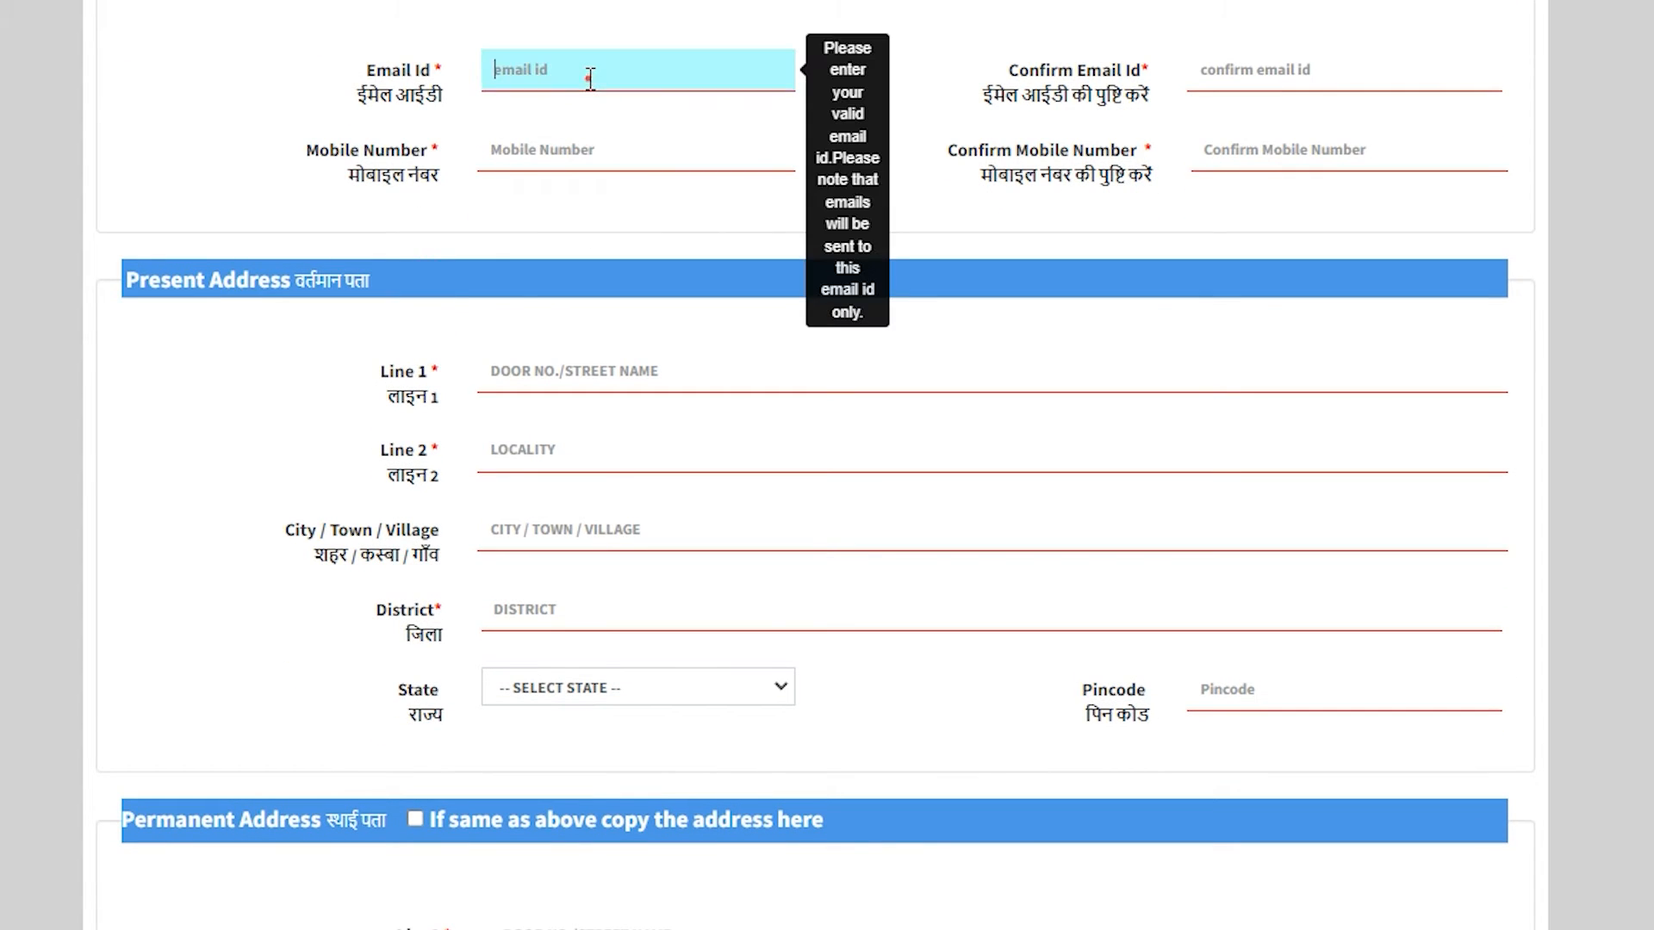
pyautogui.write('abc@gmail')
pyautogui.click(1279, 69)
pyautogui.write('abc@')
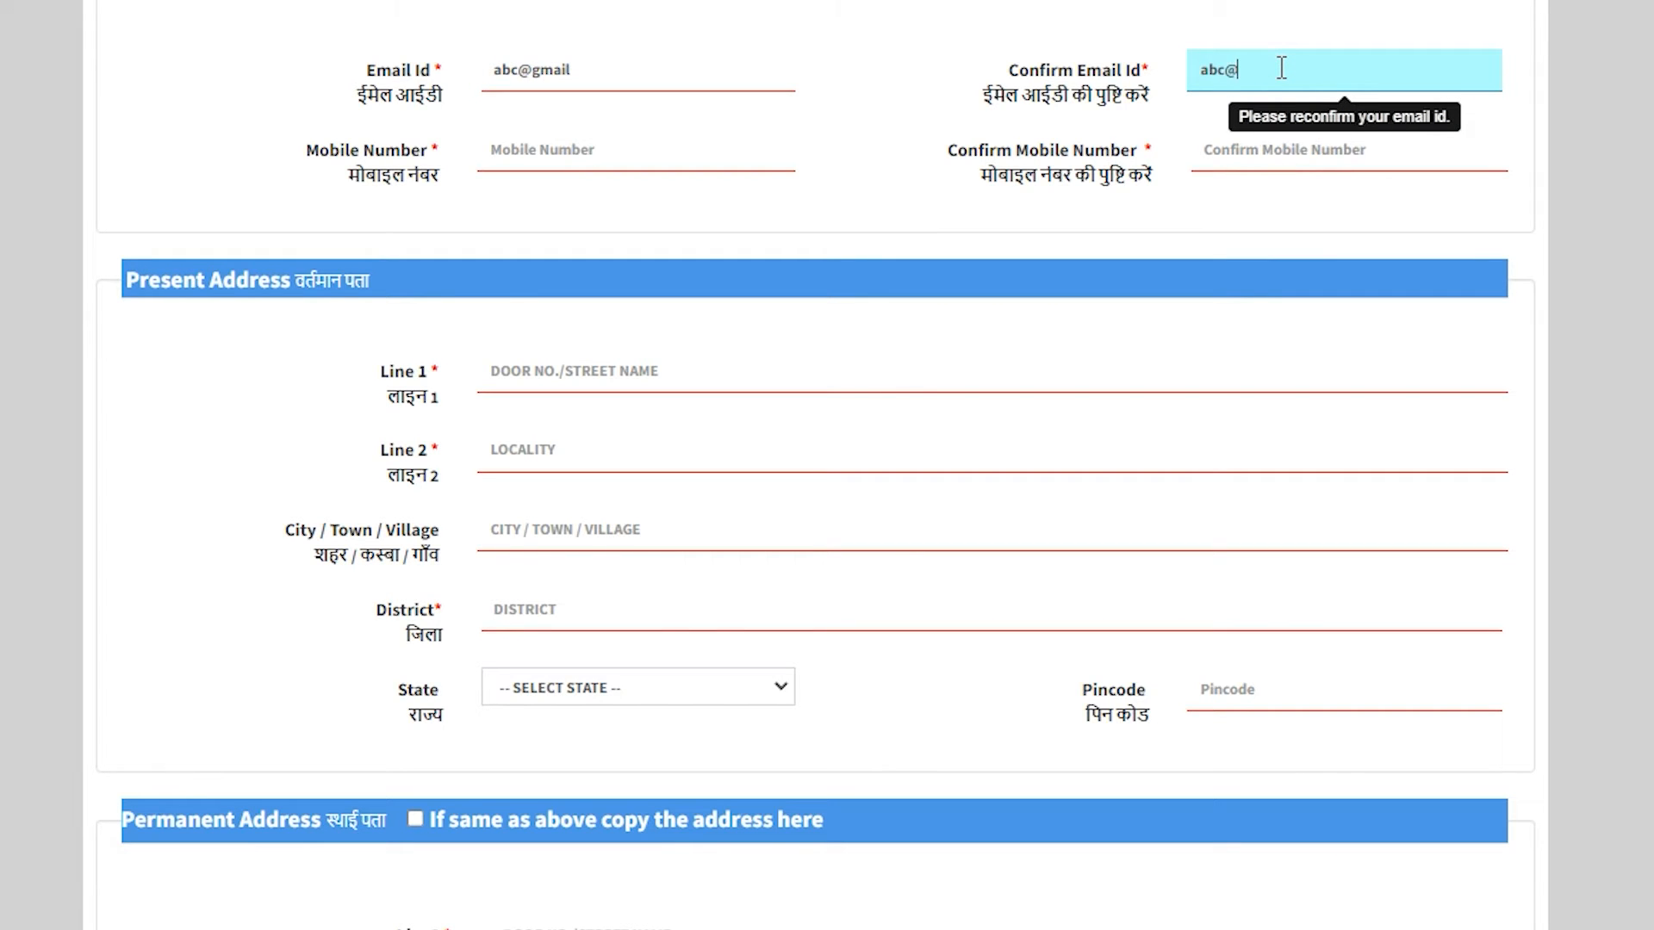
pyautogui.write('gmail.com')
pyautogui.press('Tab')
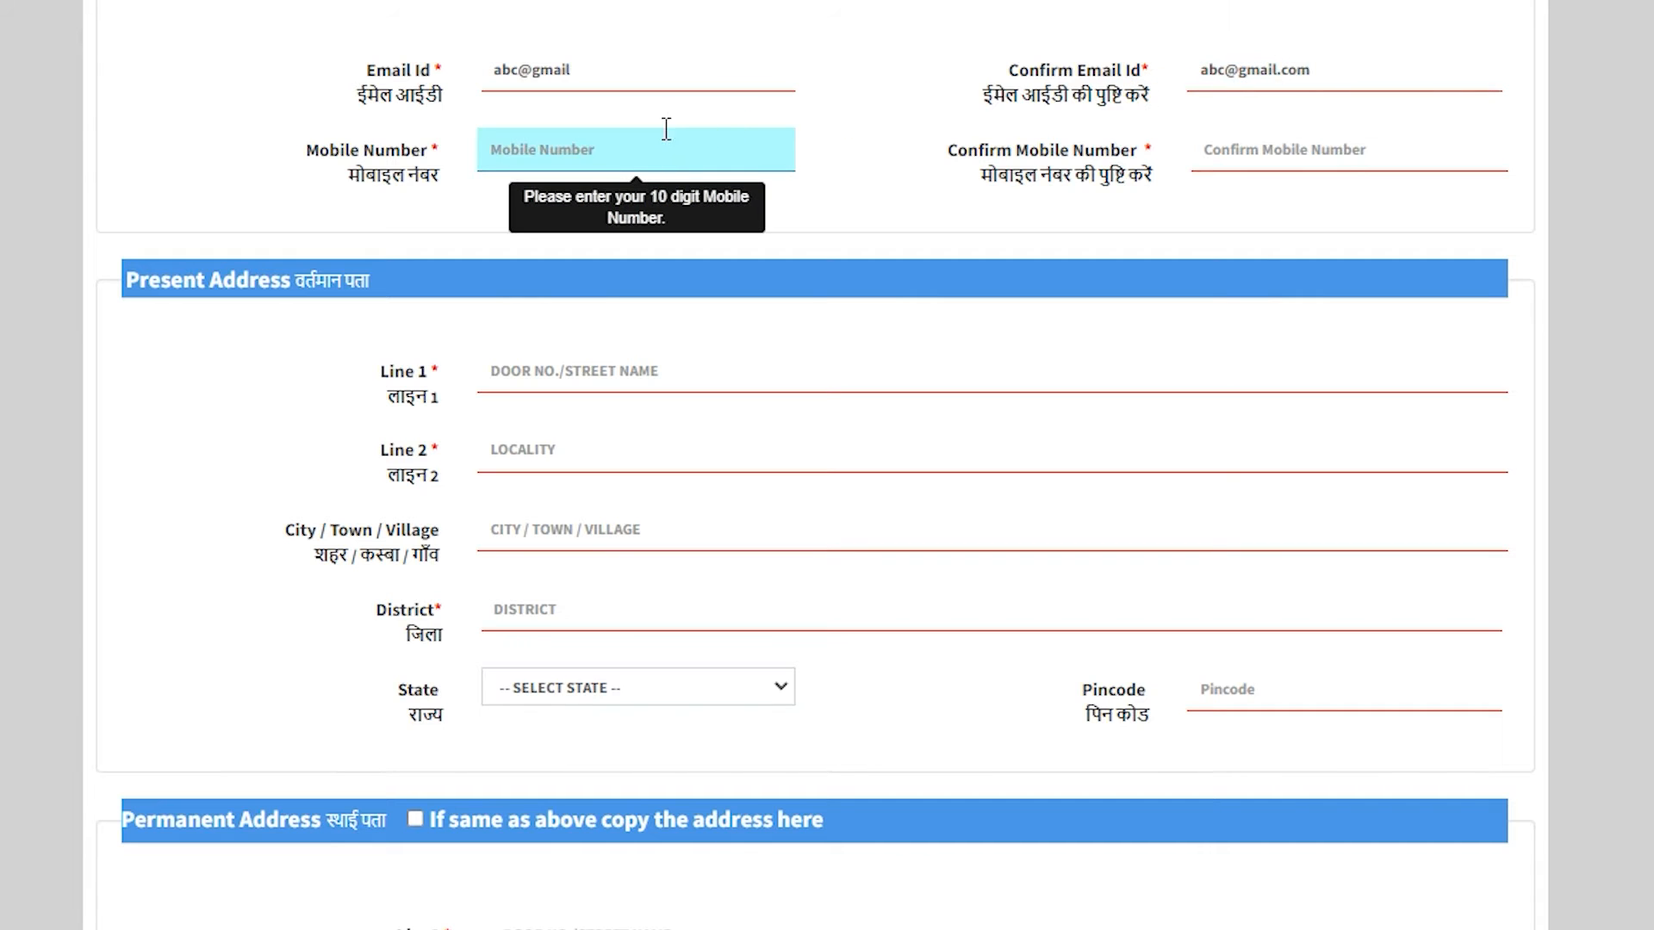
pyautogui.write('1234567891')
pyautogui.press('Tab')
pyautogui.write('1234567891')
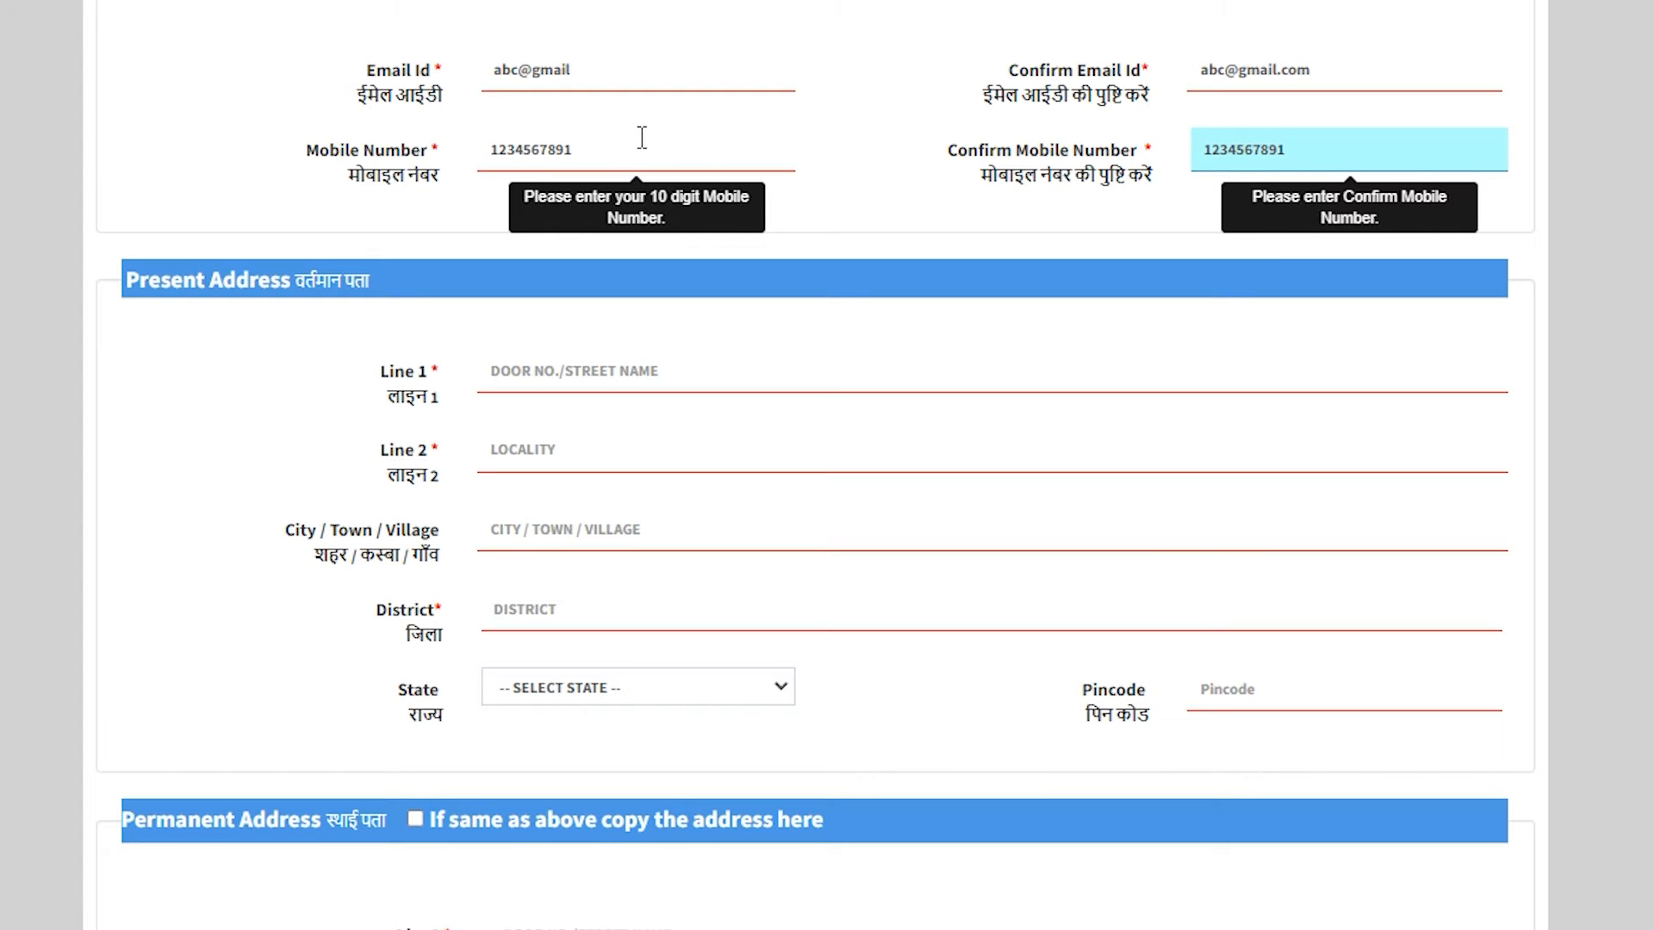
pyautogui.click(951, 266)
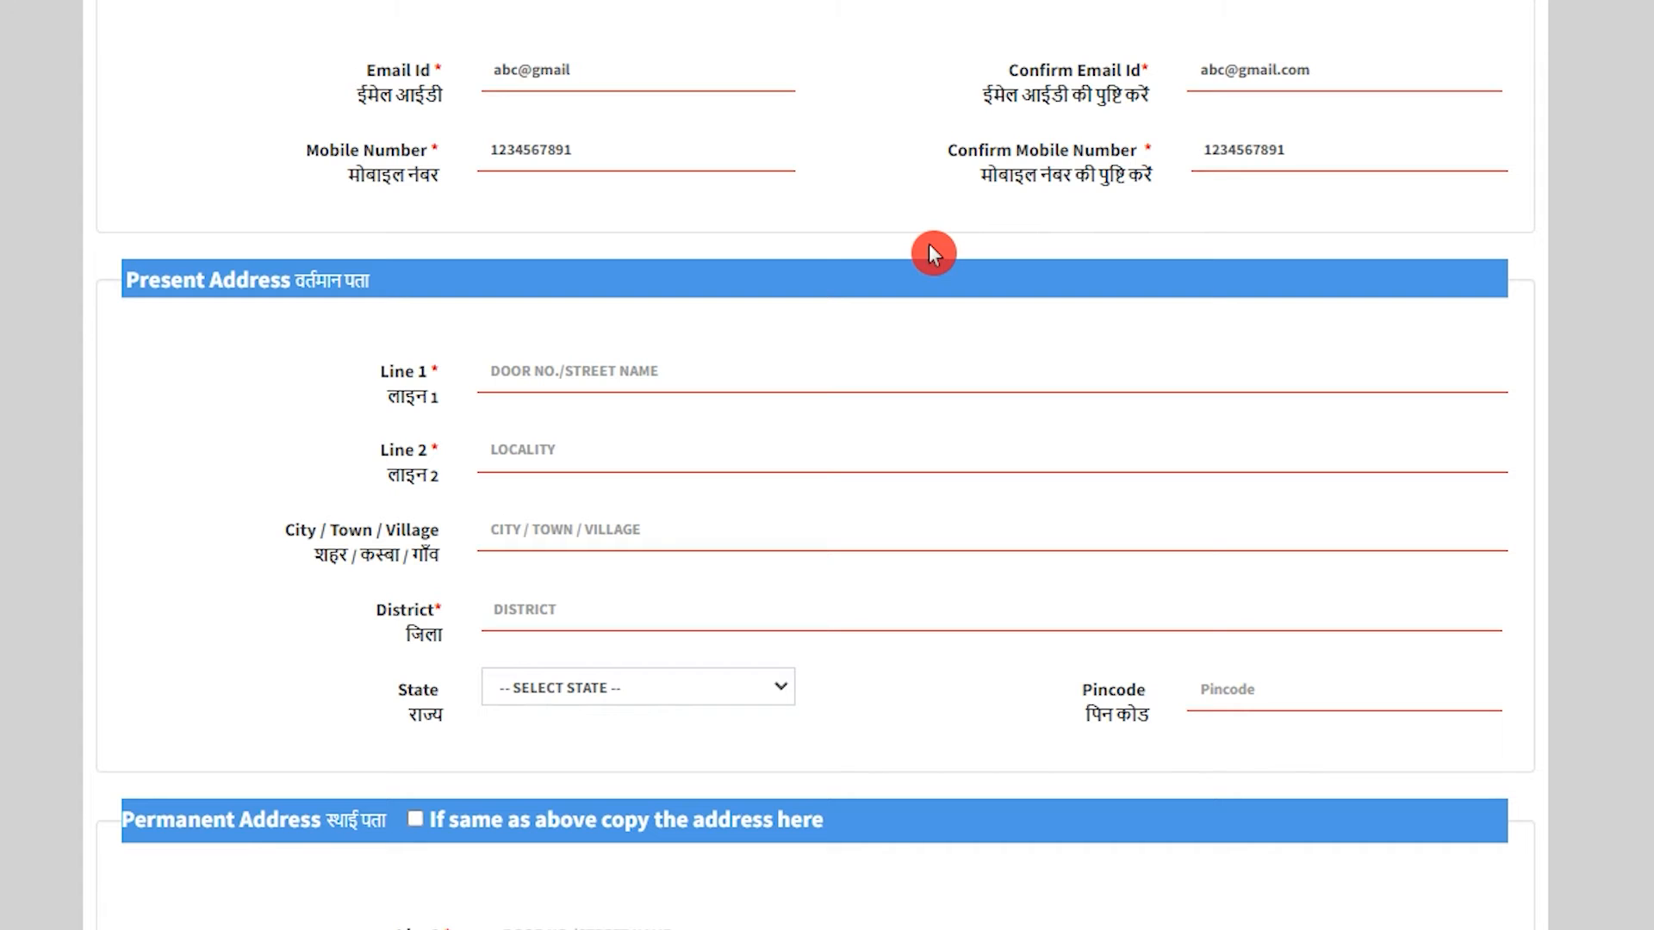
# Enter the house number in the present address's first line.
pyautogui.click(637, 370)
pyautogui.write('H.')
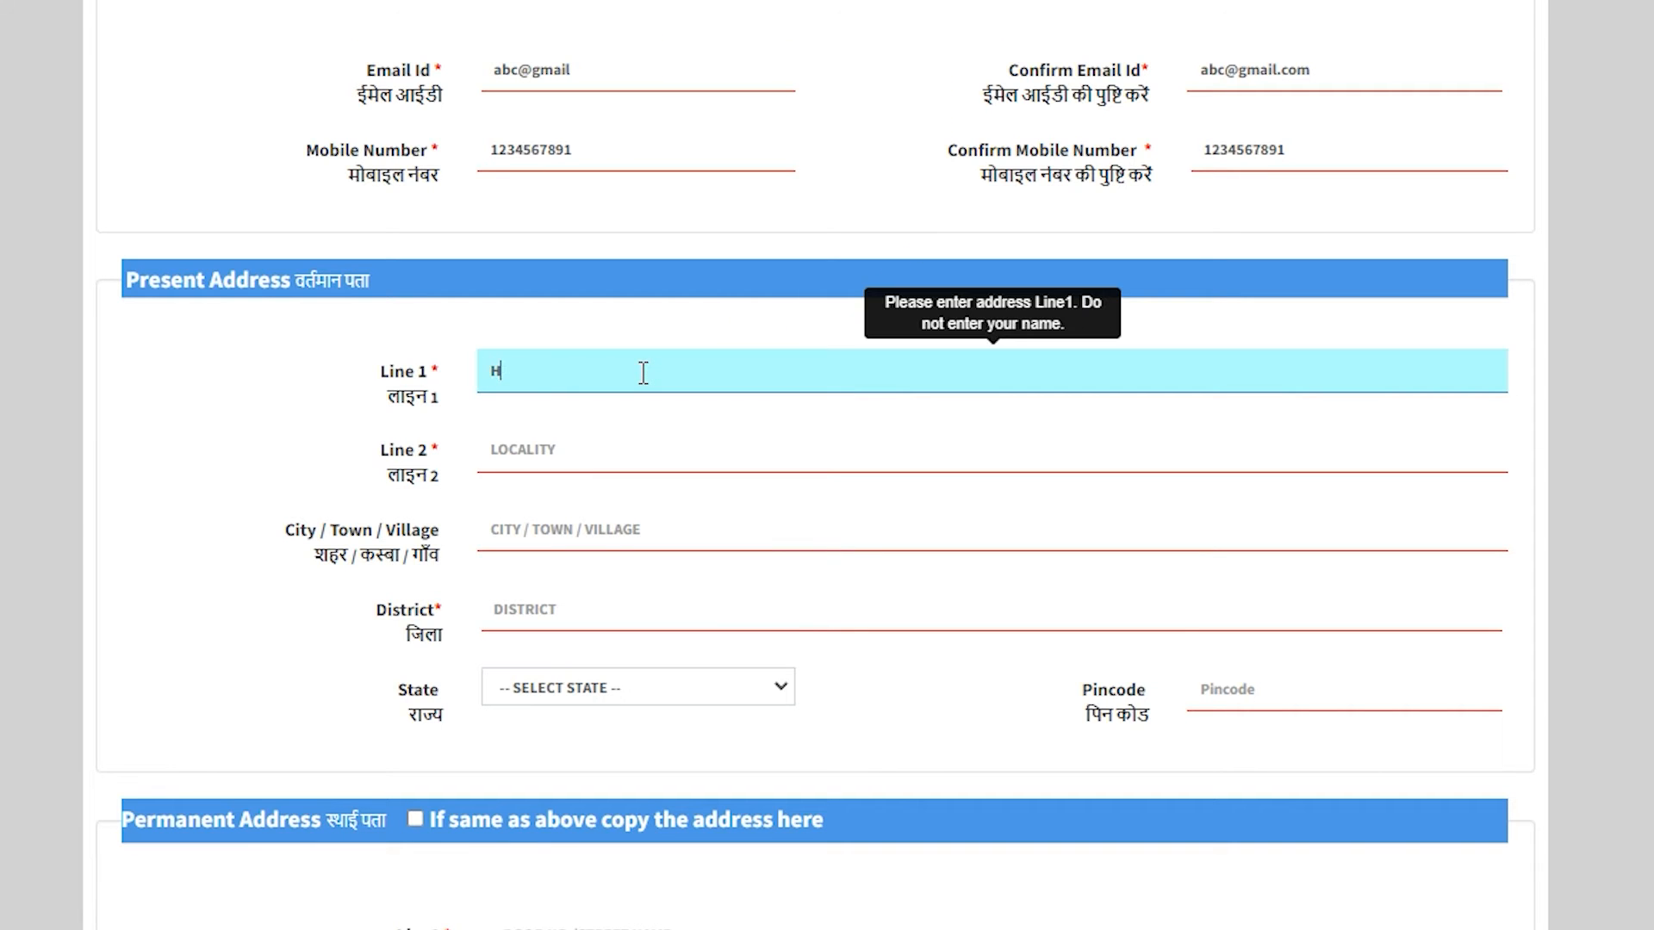
pyautogui.write(' NO. 10')
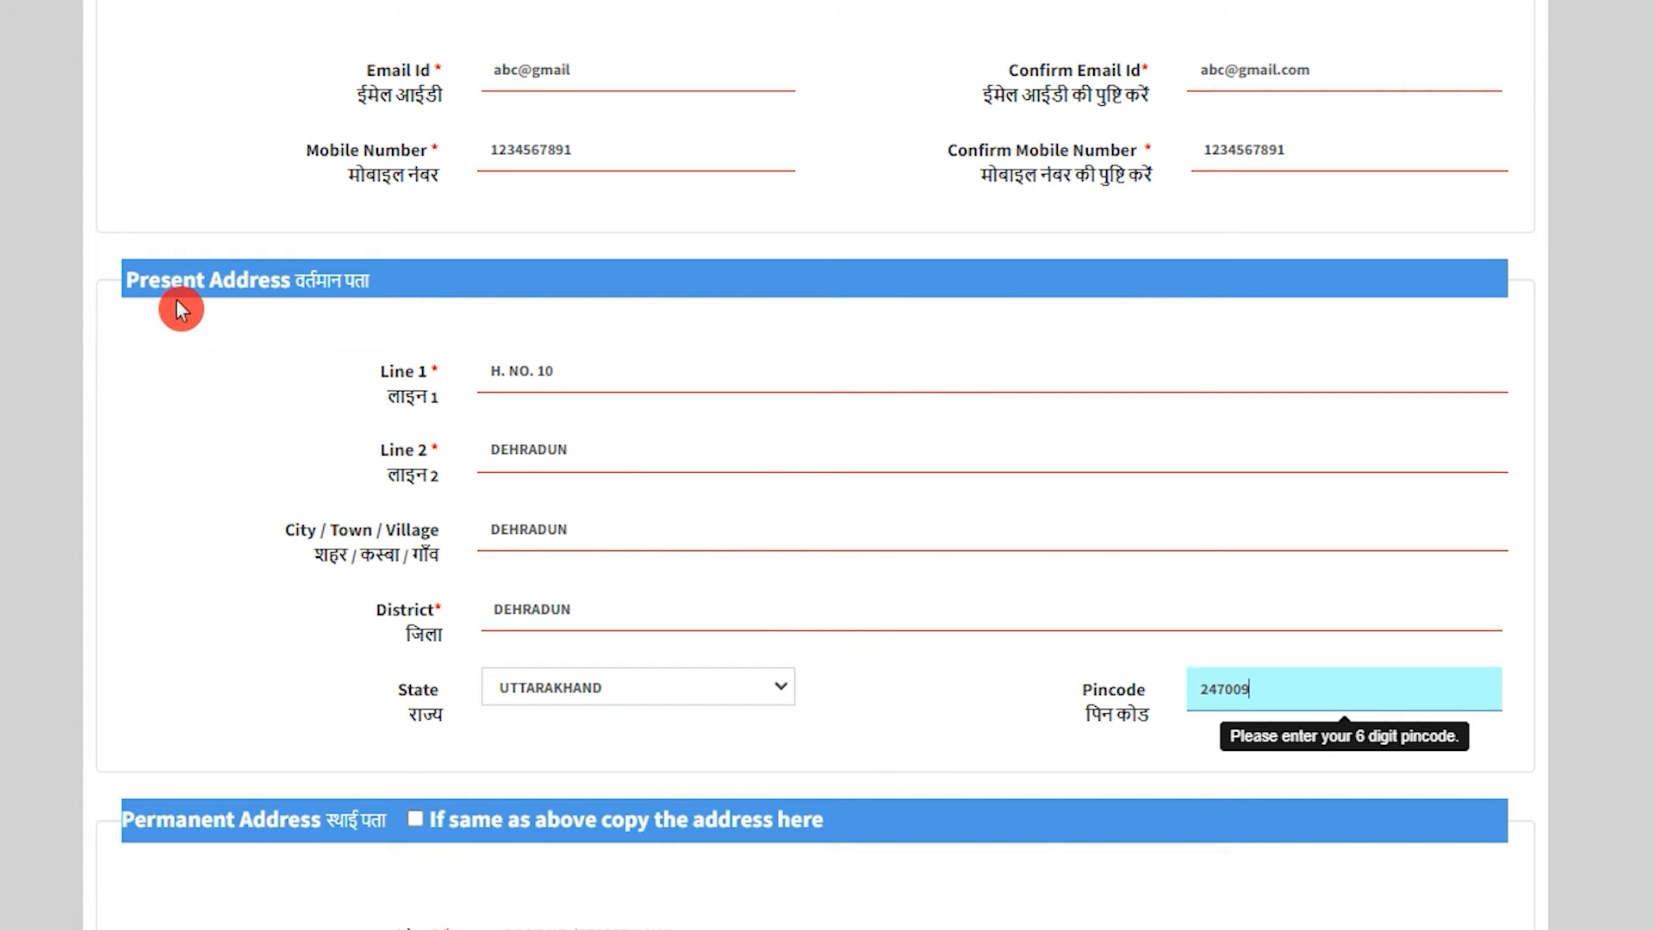
pyautogui.click(176, 302)
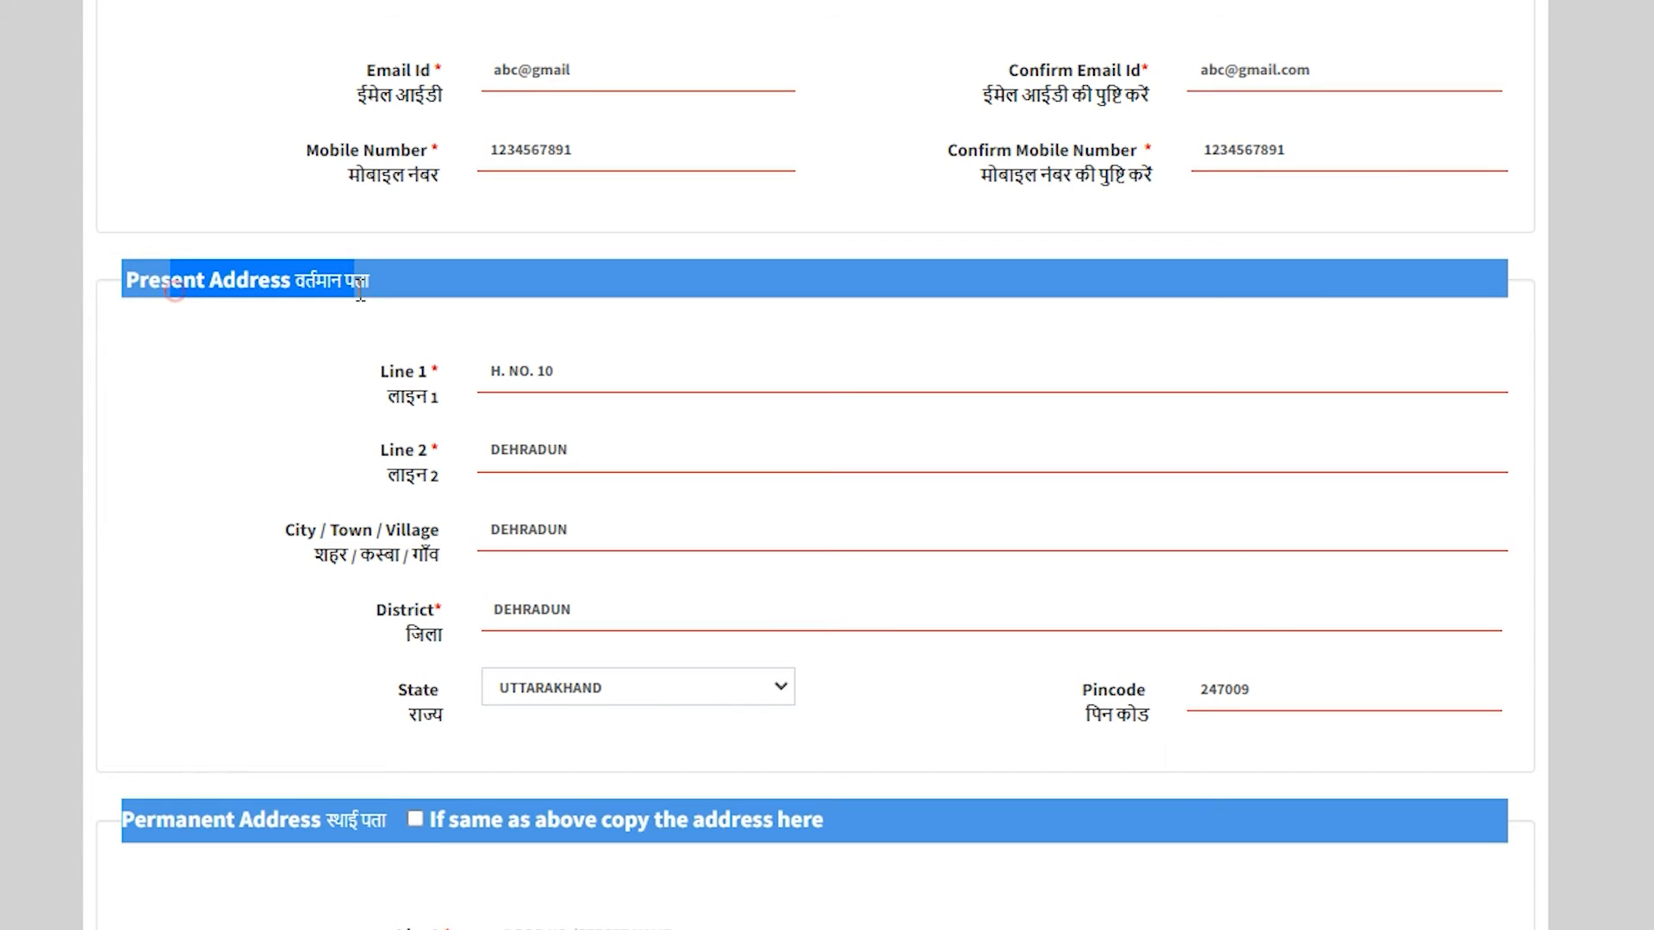
# Copy the present address as the permanent address.
pyautogui.scroll(-5, 363, 603)
pyautogui.scroll(-2, 364, 605)
pyautogui.moveTo(148, 250); pyautogui.dragTo(295, 257)
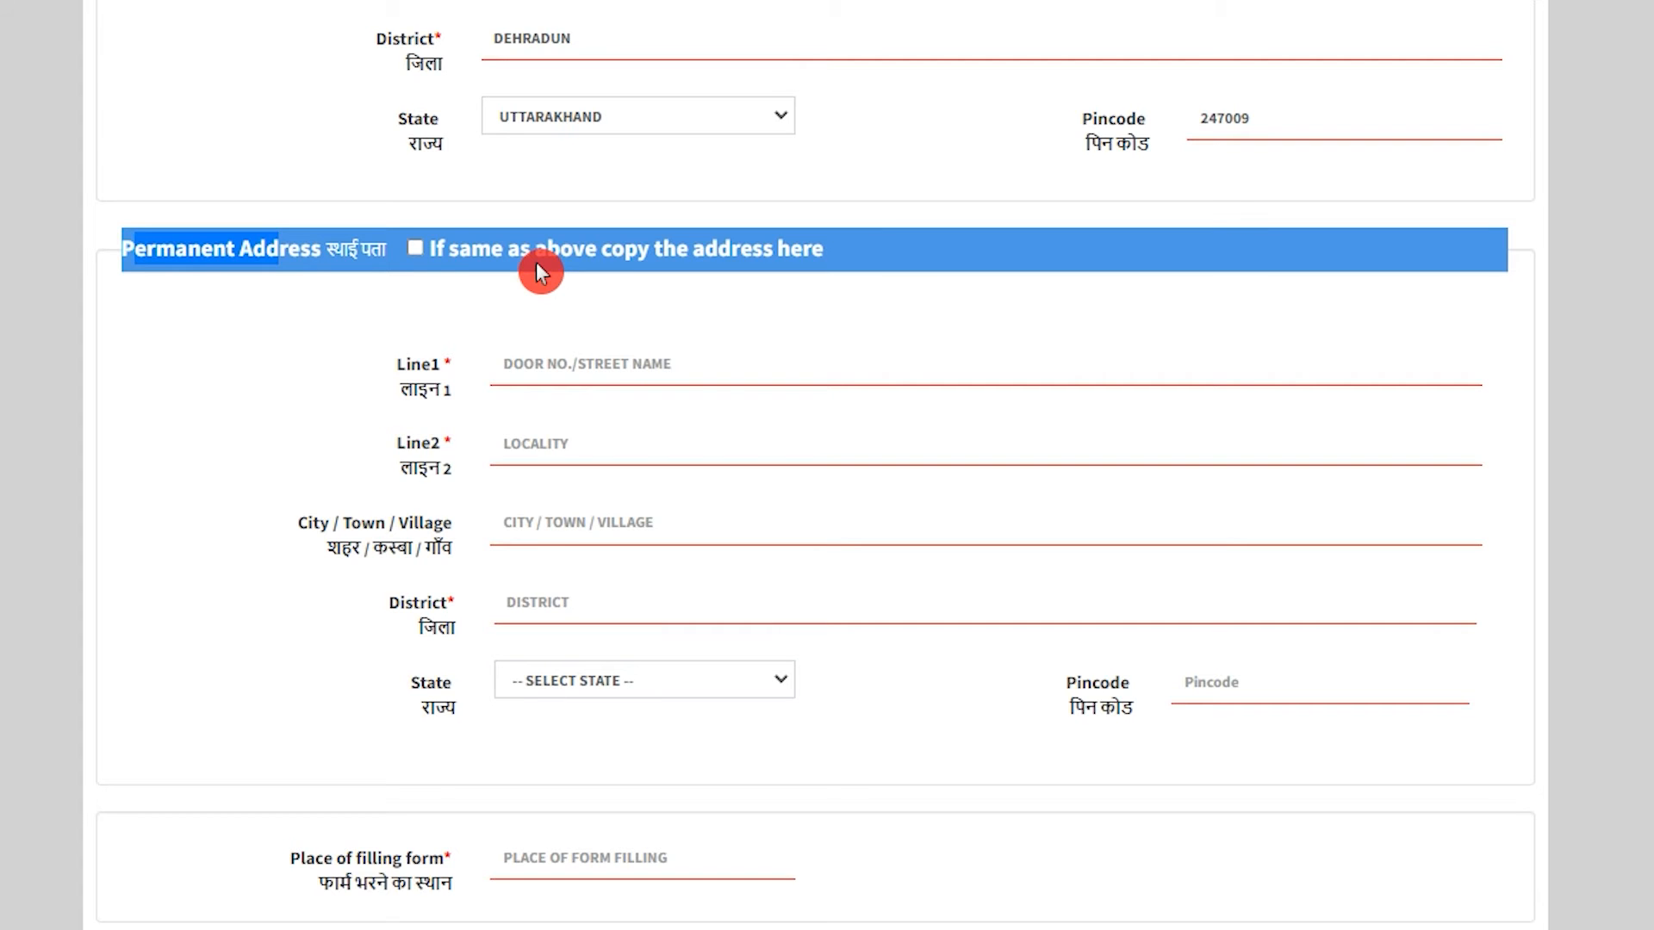
pyautogui.click(422, 247)
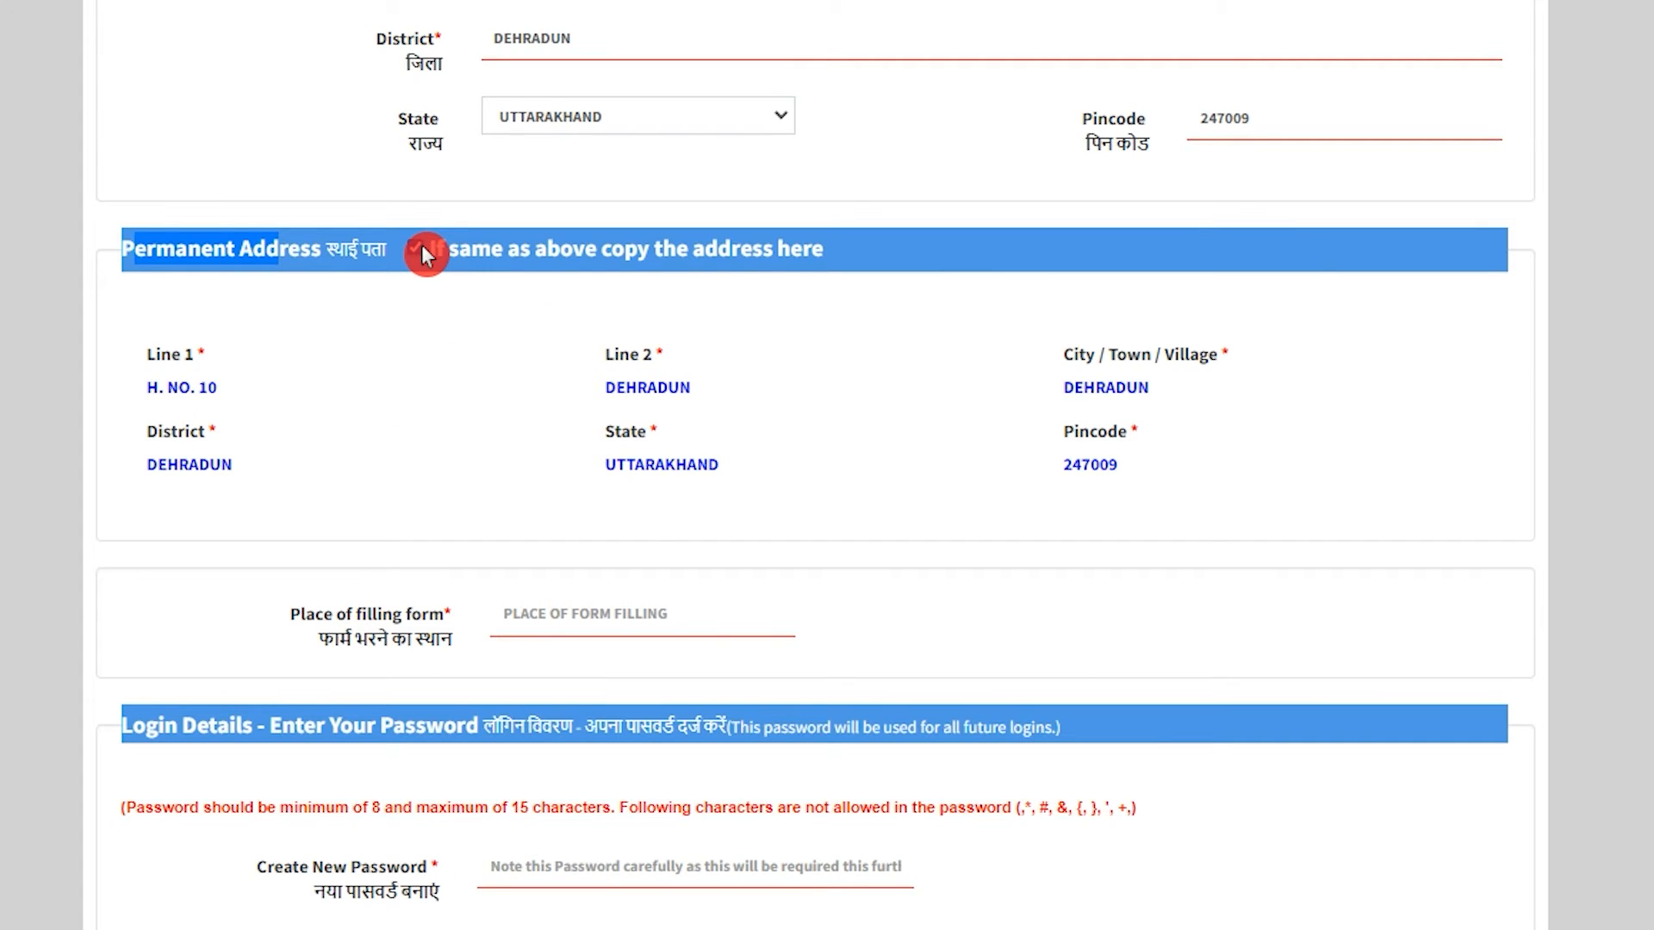
pyautogui.click(585, 622)
# Enter DEHARDUN as the place of filling form and focus the new password field.
pyautogui.write('DEHARDUN')
pyautogui.press('Tab')
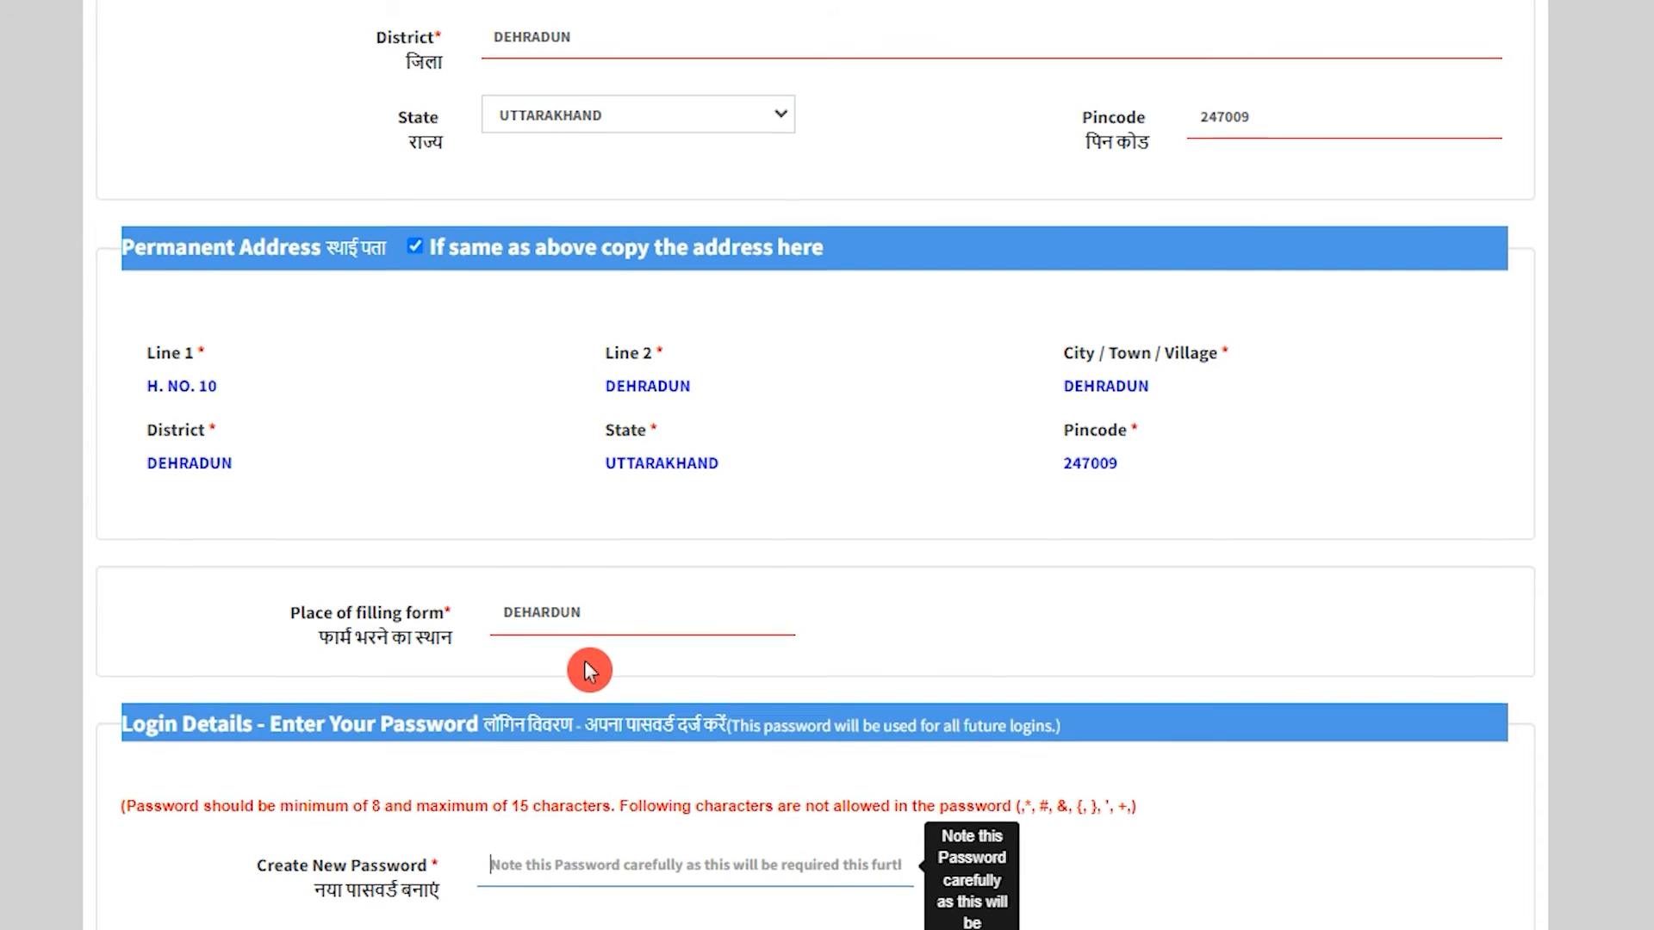
pyautogui.scroll(-5, 584, 660)
pyautogui.click(508, 463)
pyautogui.click(514, 462)
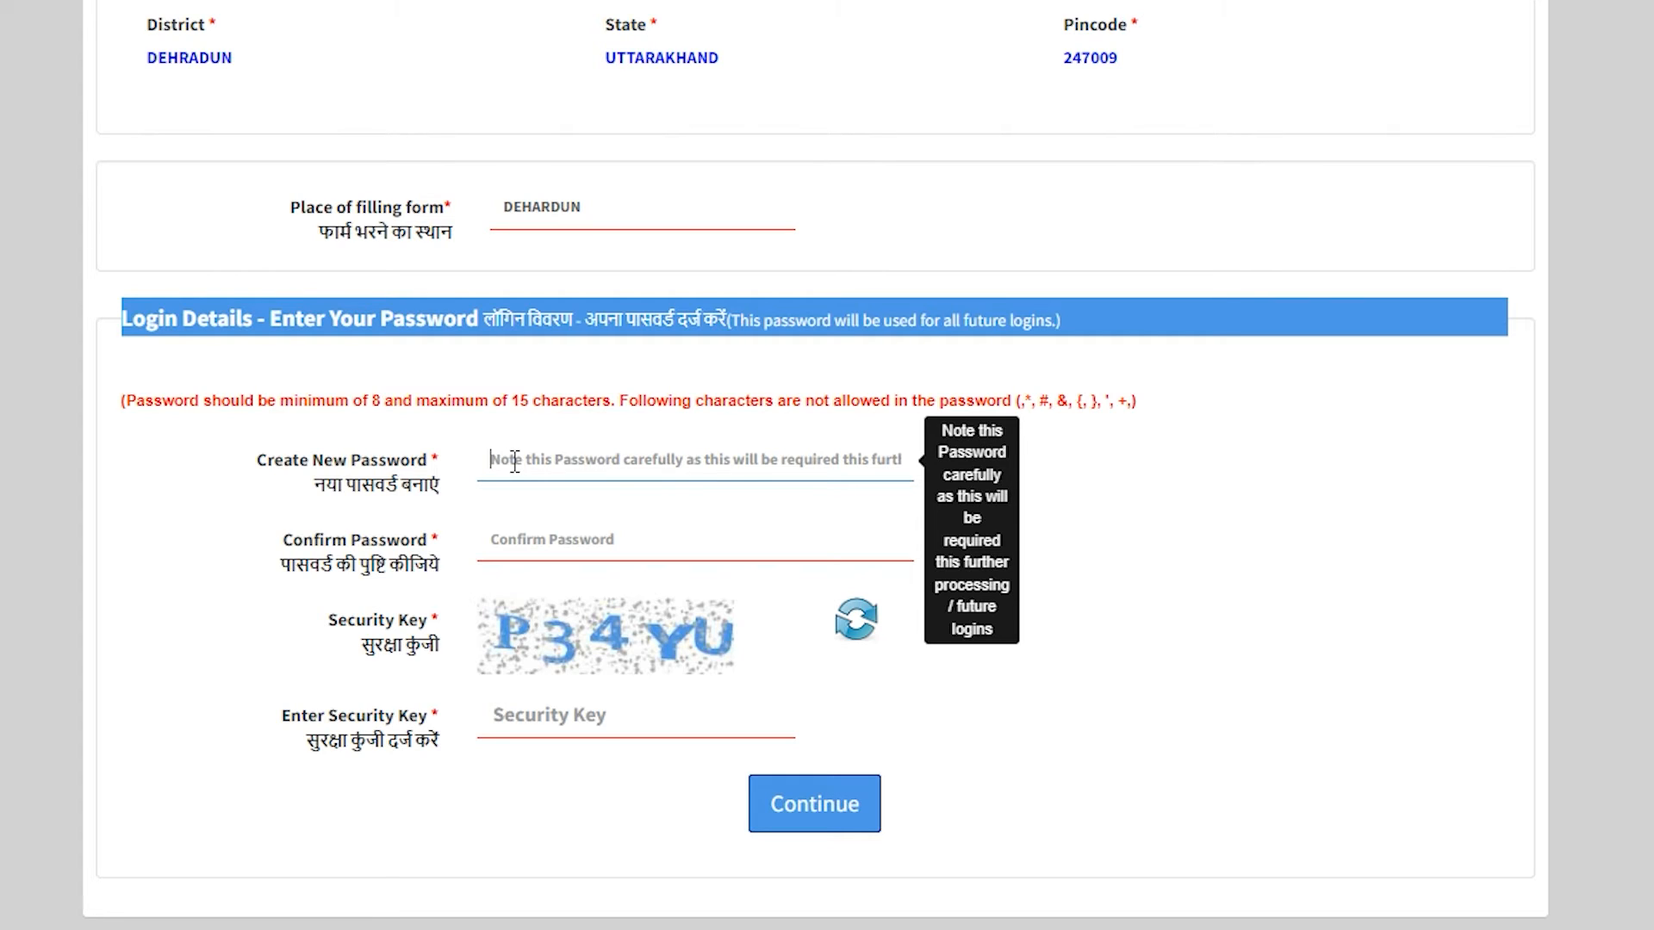
# Enter the new password, its confirmation and the security key, then continue to the review dialog.
pyautogui.click(534, 539)
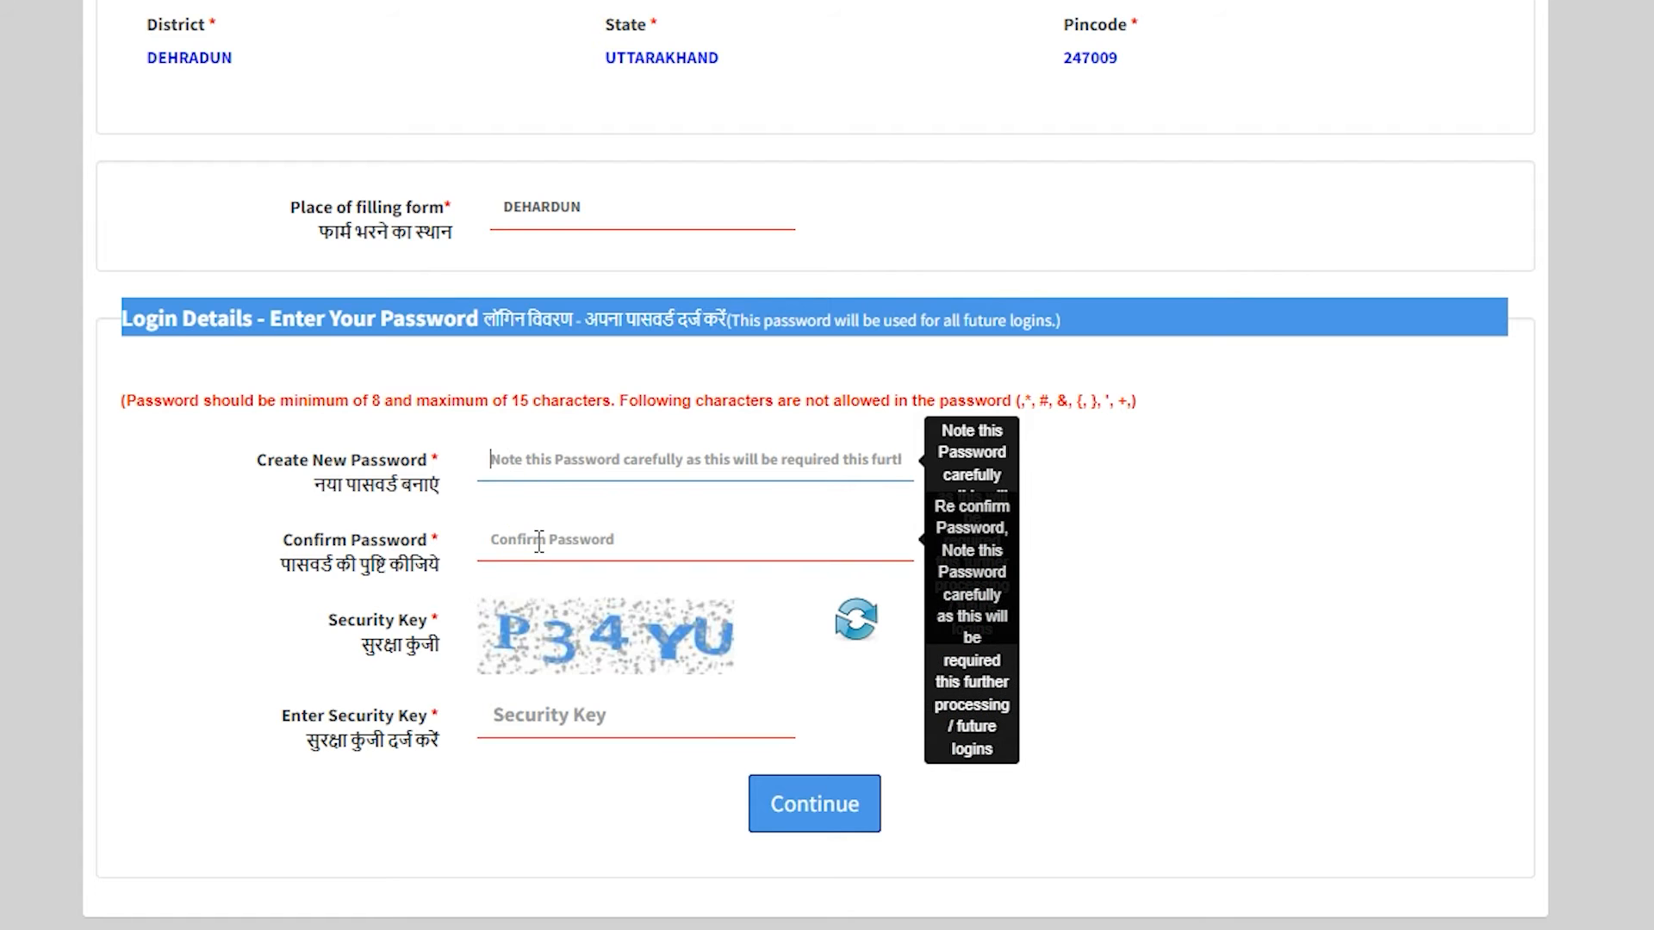
pyautogui.moveTo(303, 539); pyautogui.dragTo(402, 542)
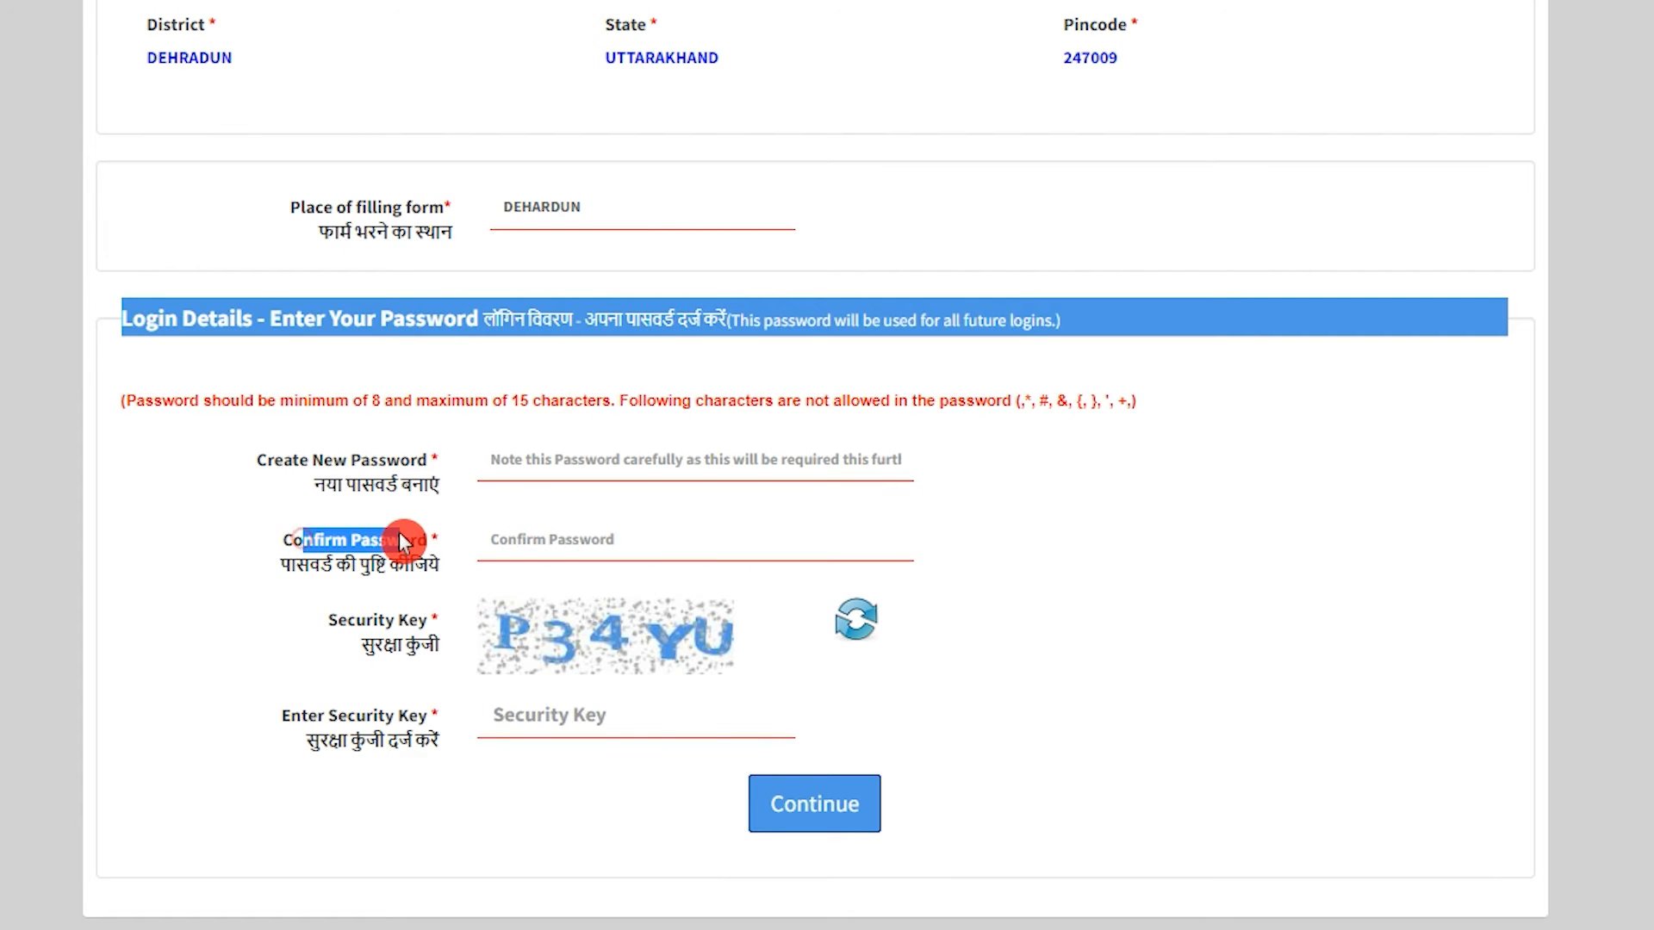
pyautogui.click(546, 540)
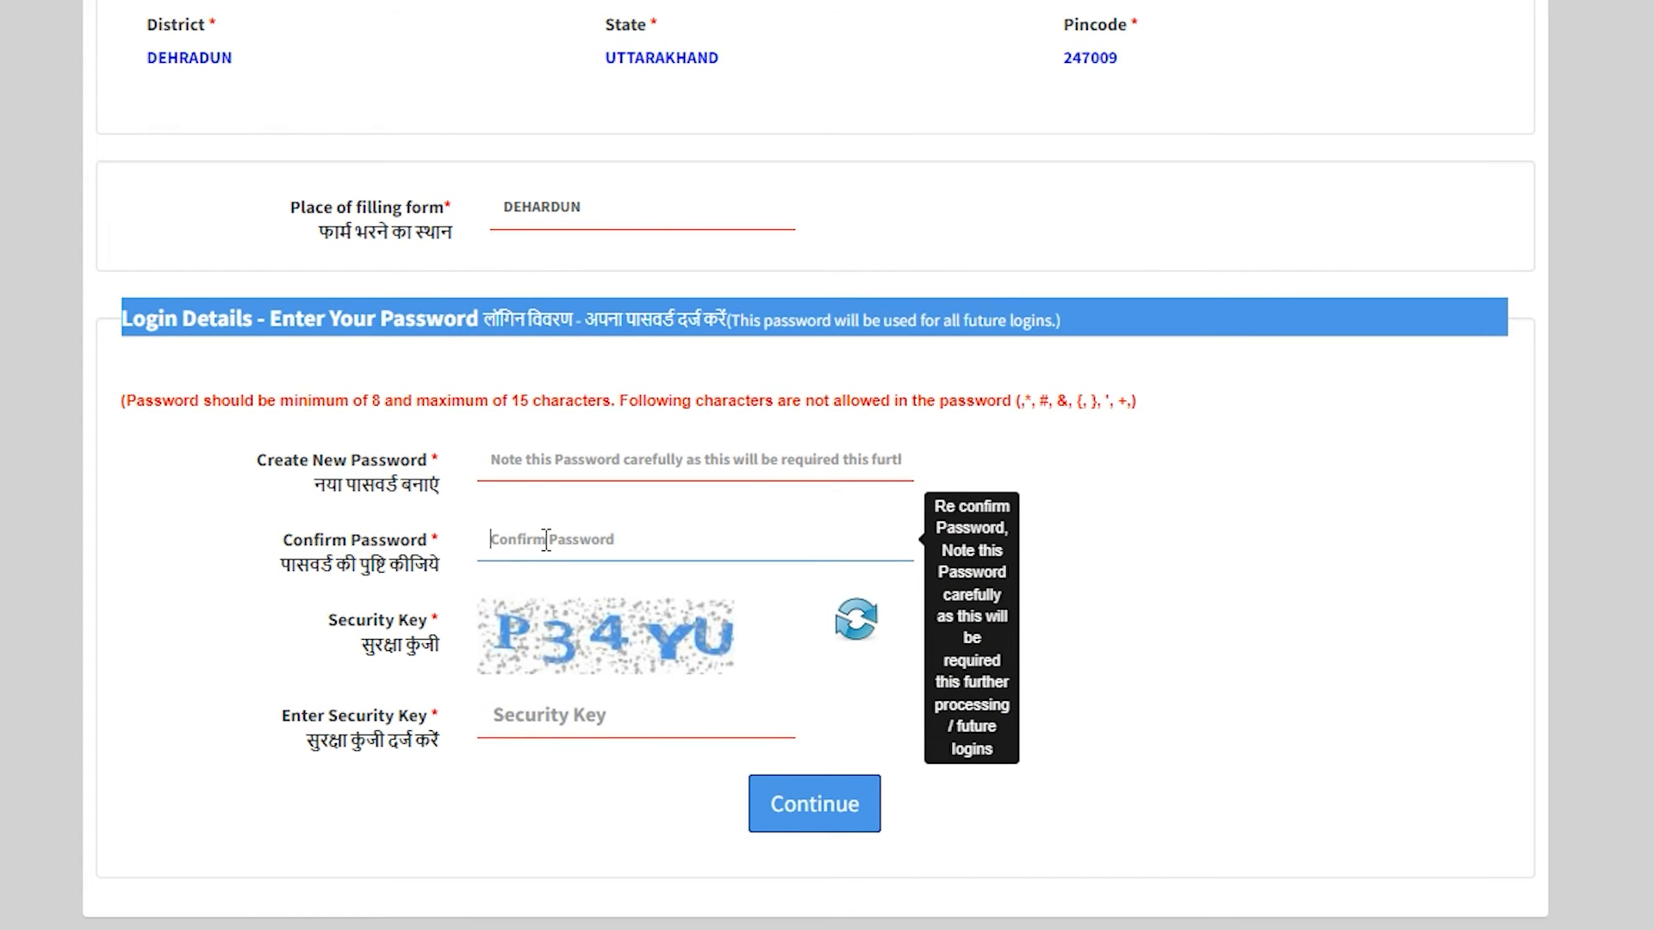
pyautogui.click(289, 459)
pyautogui.moveTo(290, 459); pyautogui.dragTo(435, 463)
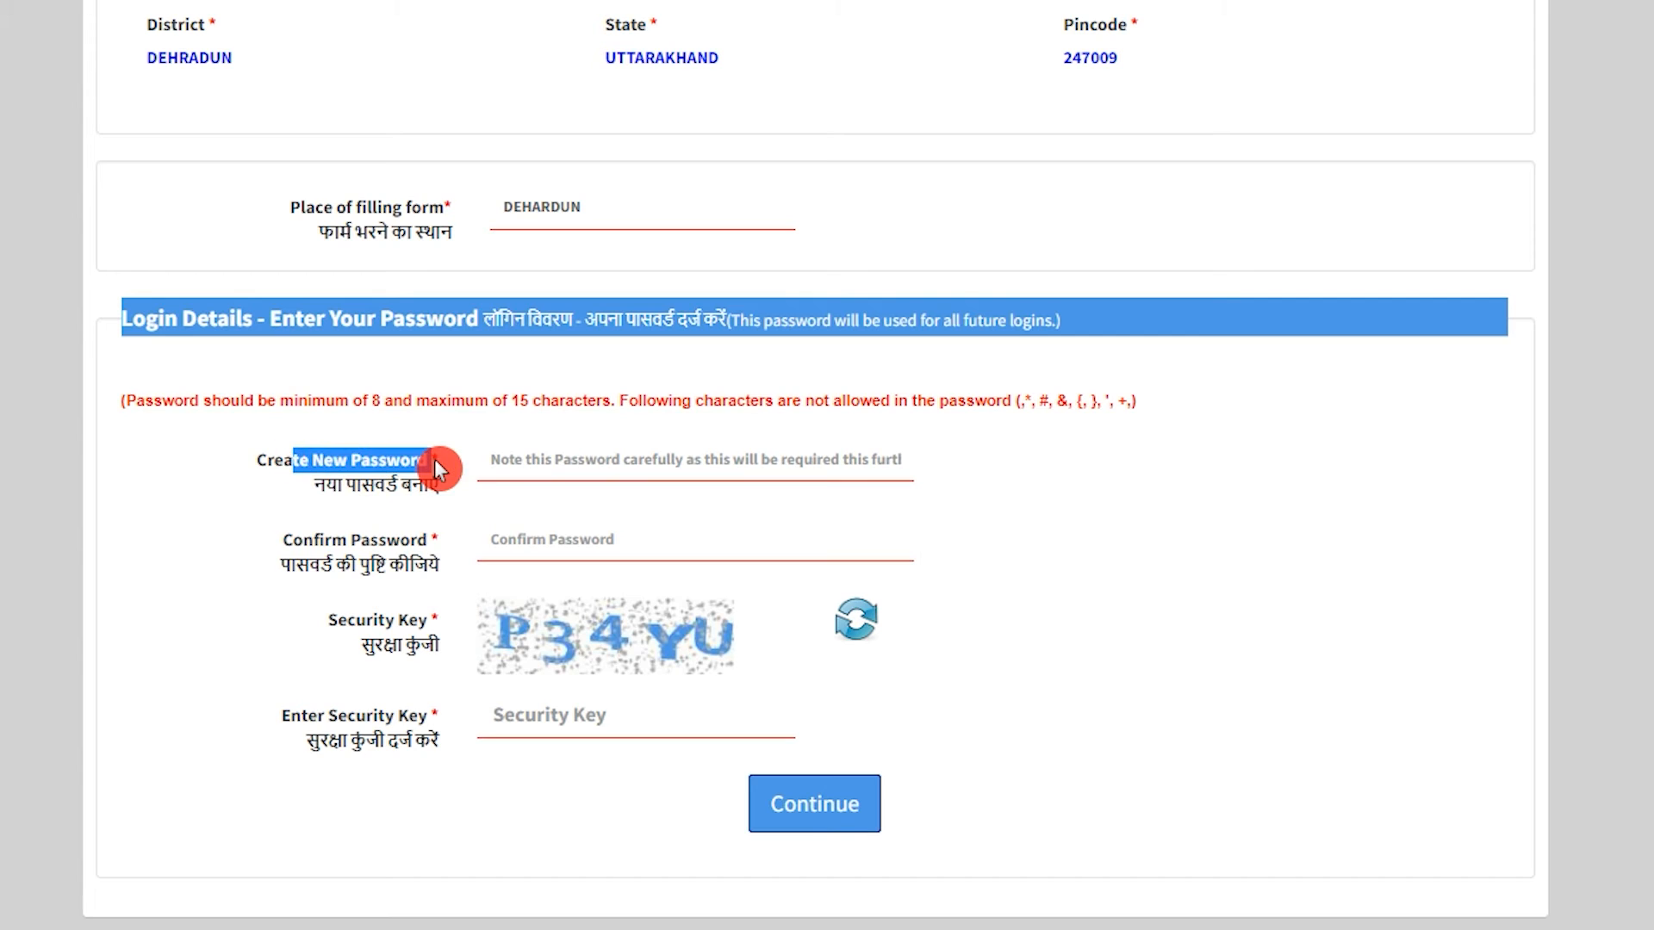
pyautogui.click(546, 704)
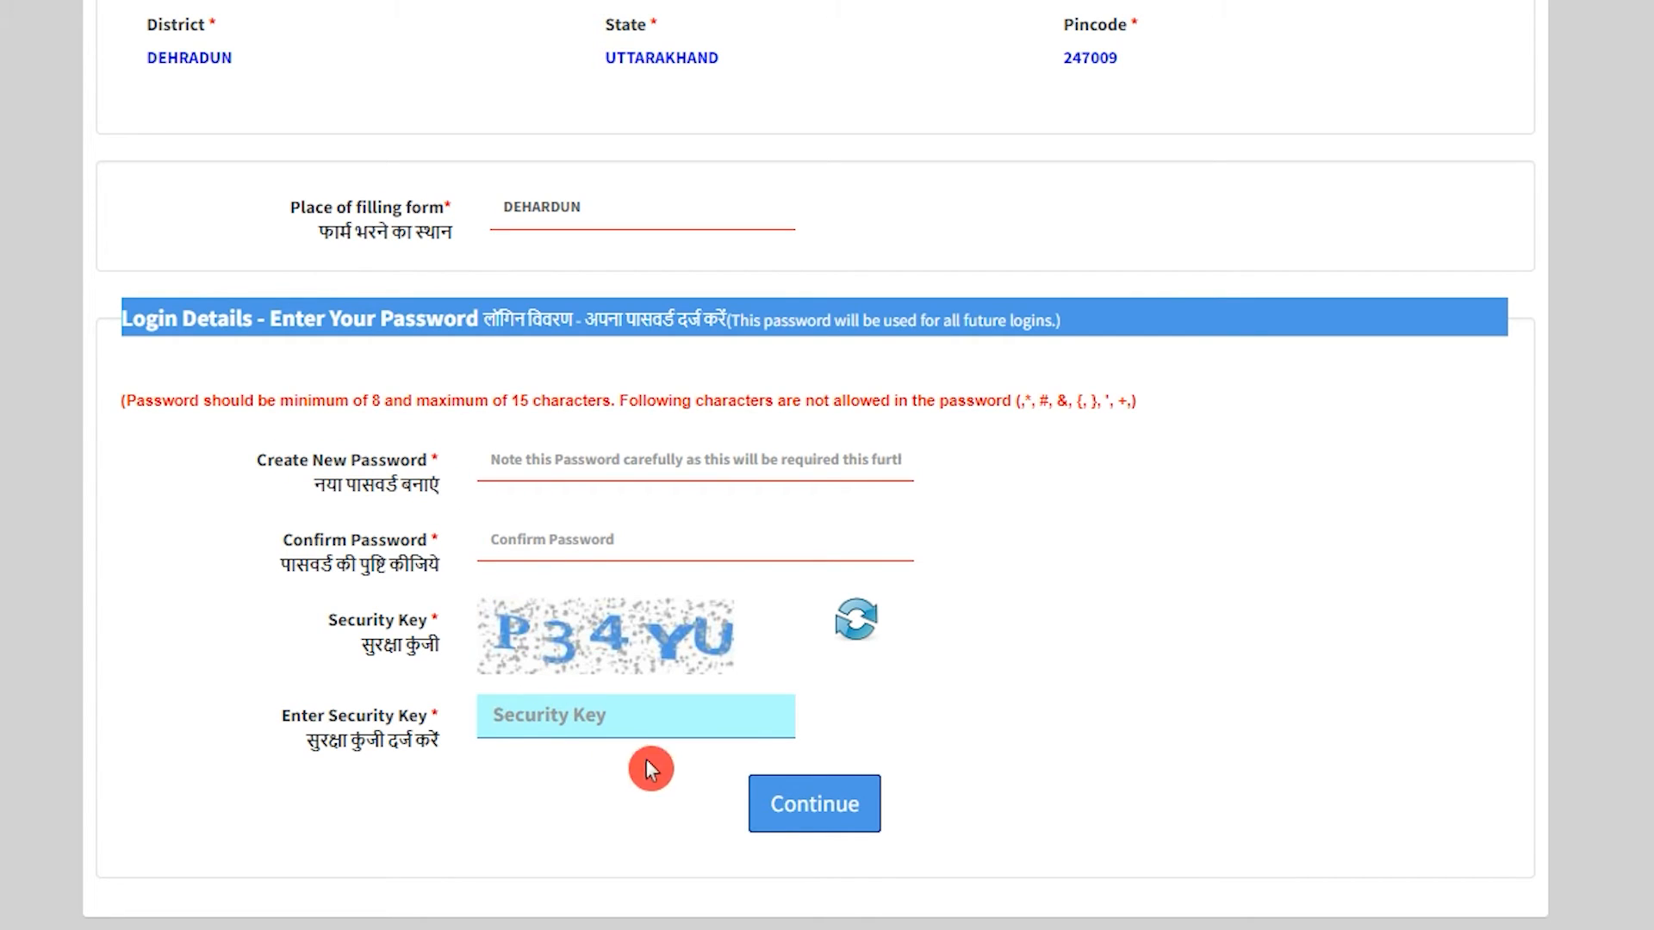
pyautogui.click(855, 823)
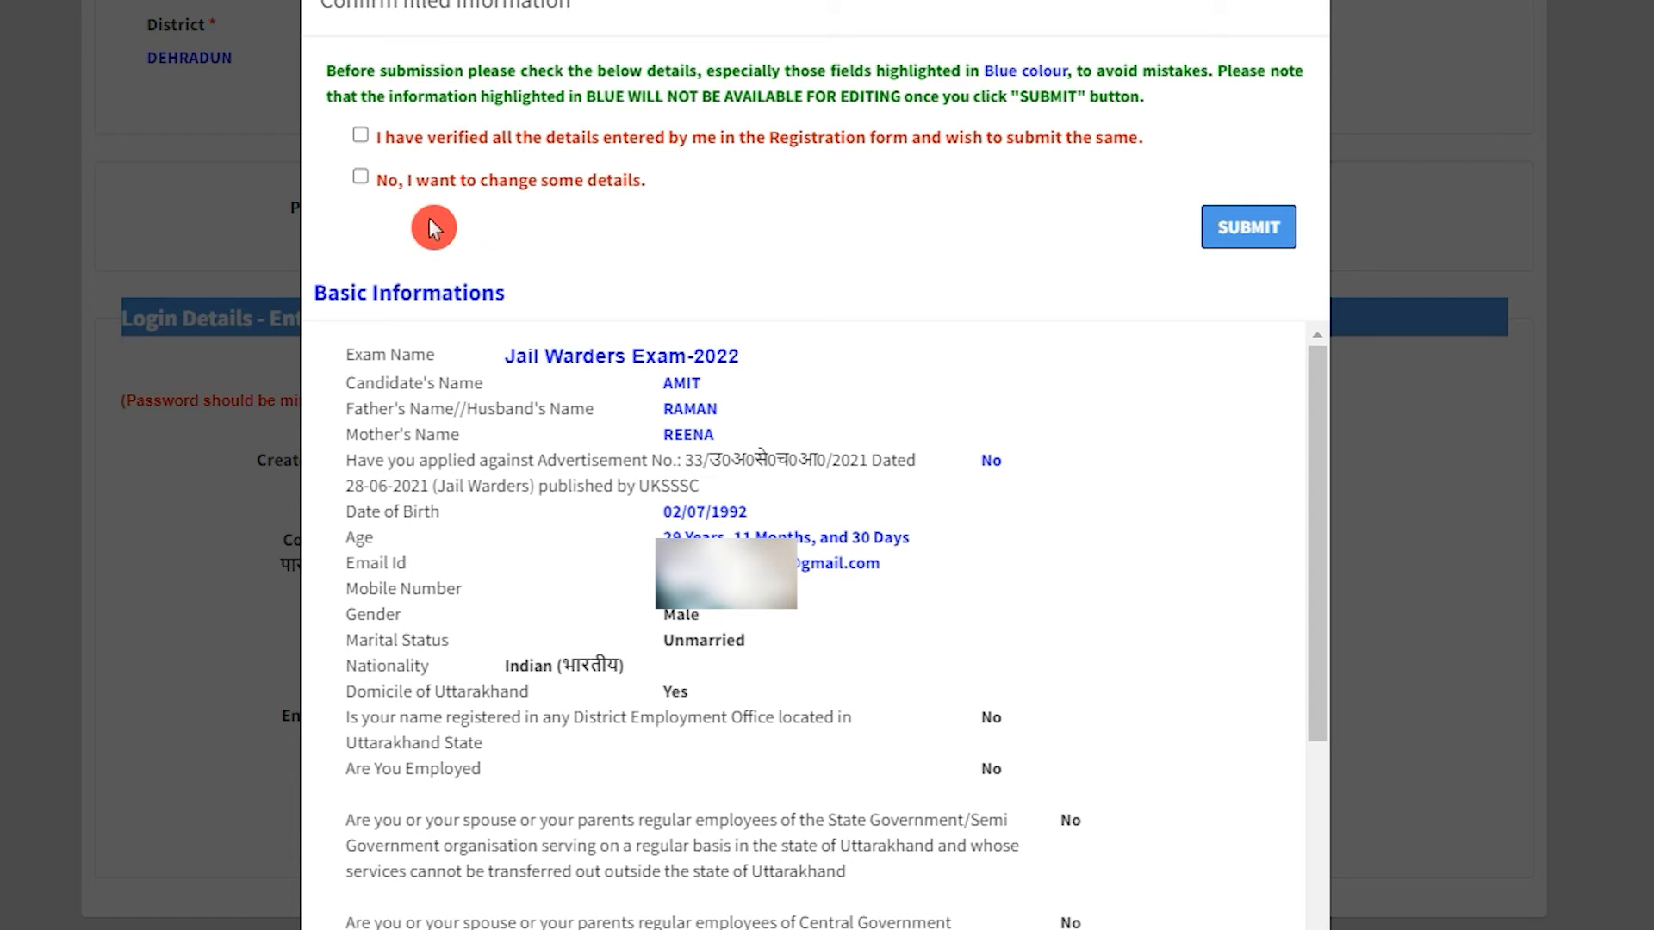
# Tick 'I have verified all the details entered by me' and submit the Jail Warders registration.
pyautogui.click(360, 178)
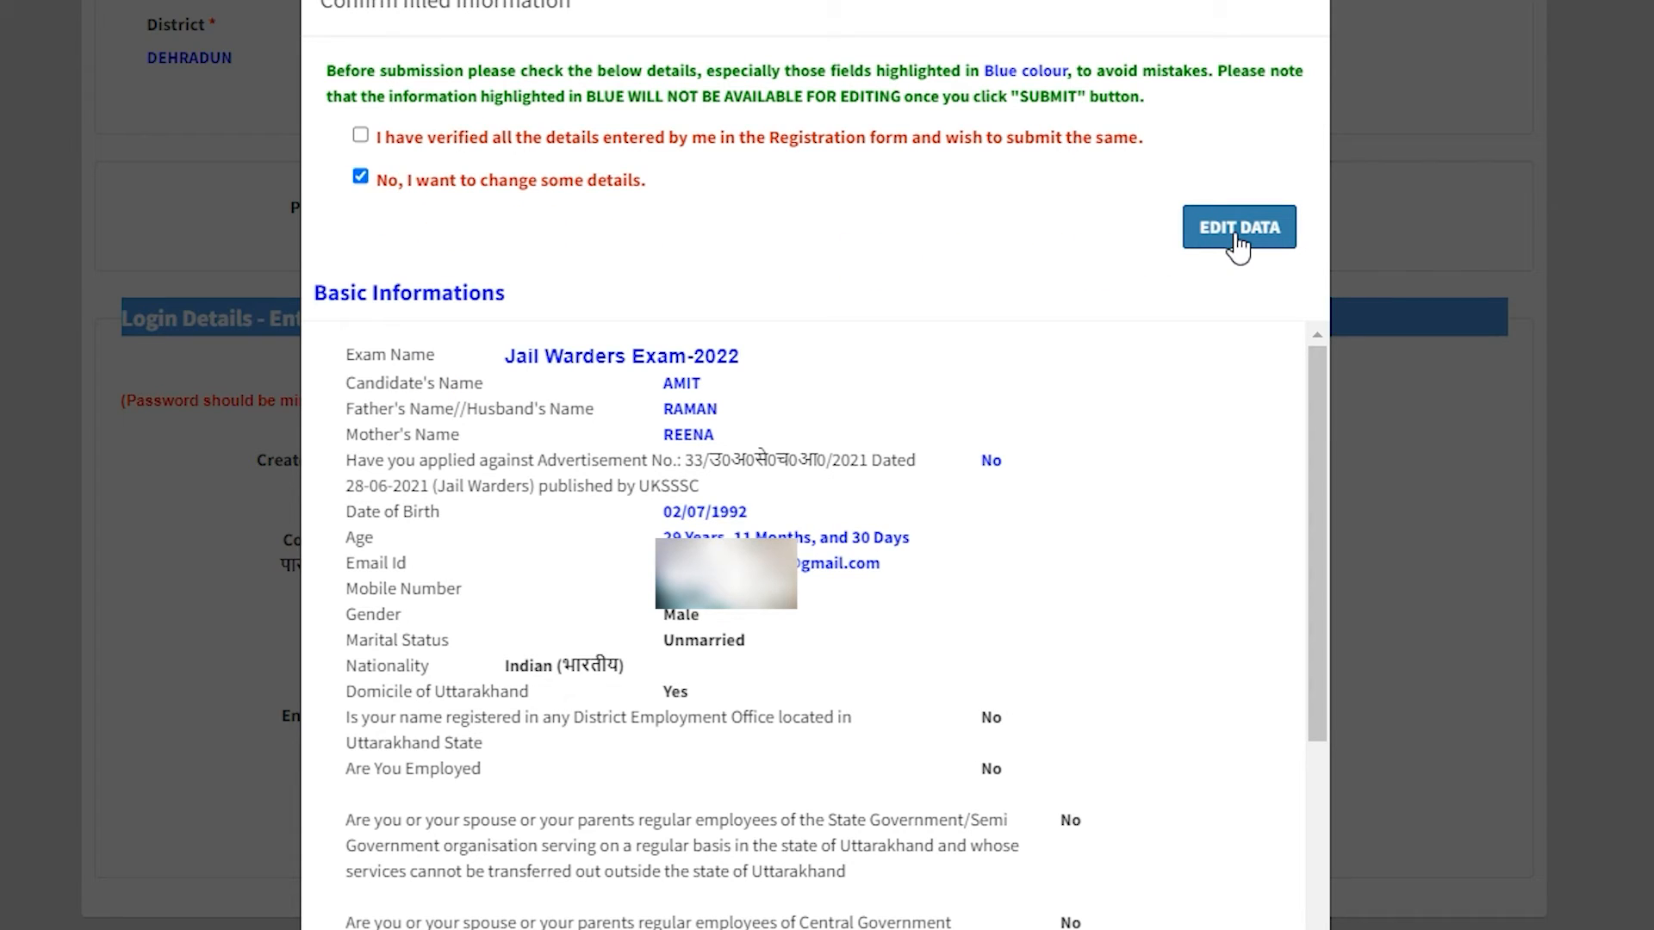
pyautogui.click(360, 177)
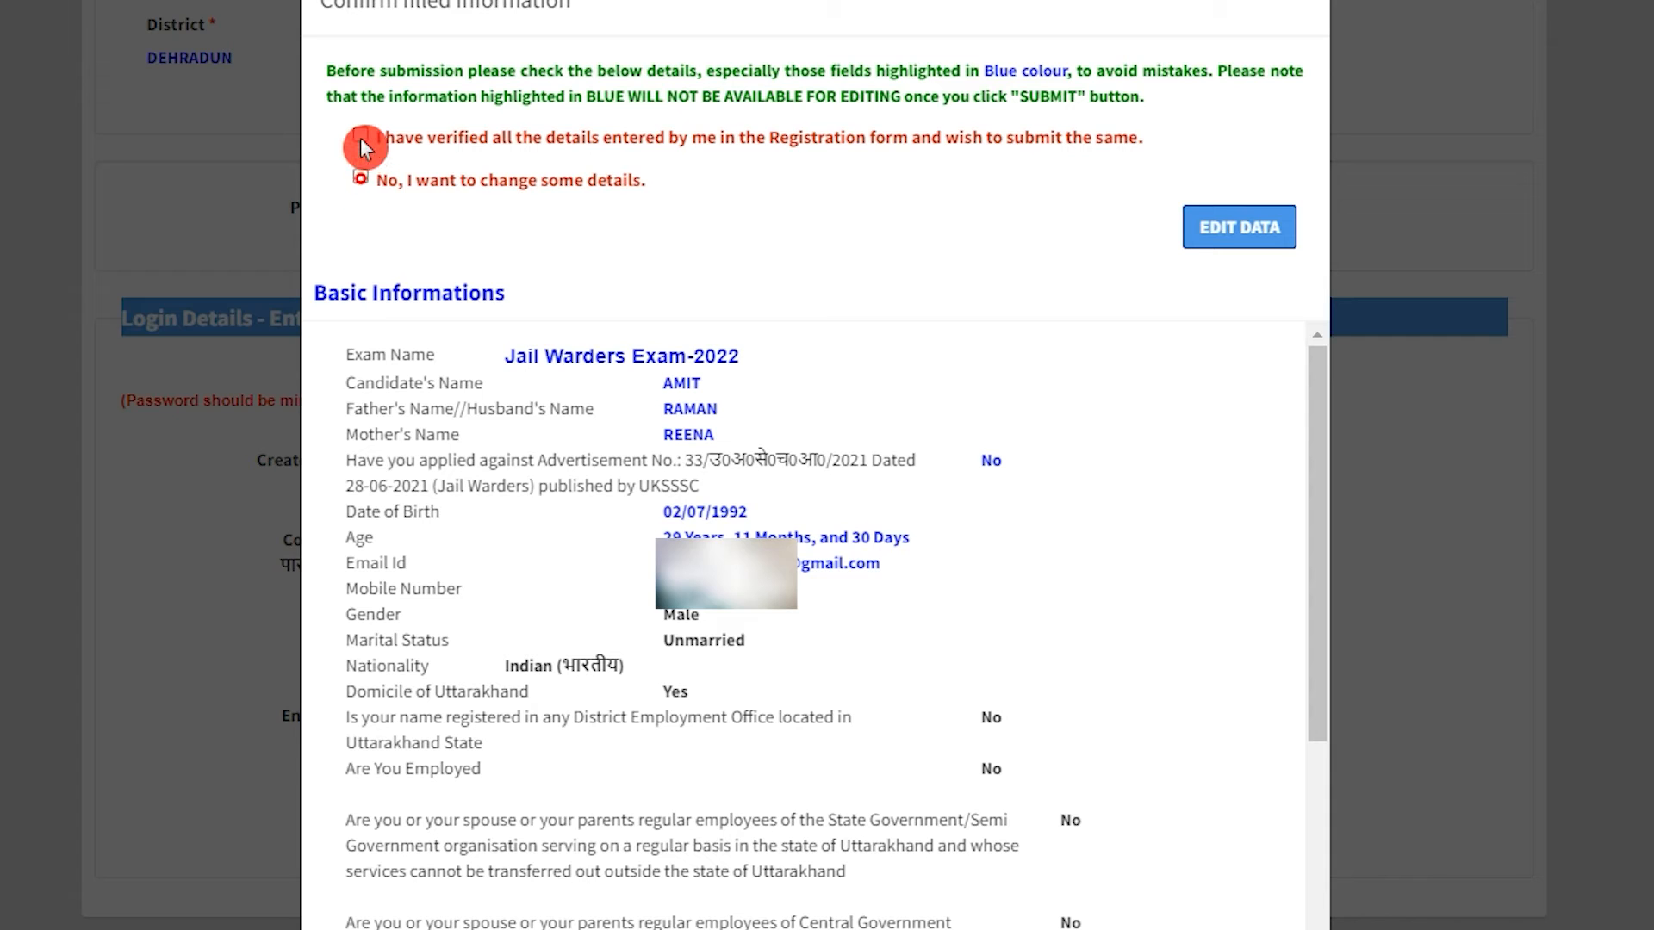
pyautogui.click(360, 138)
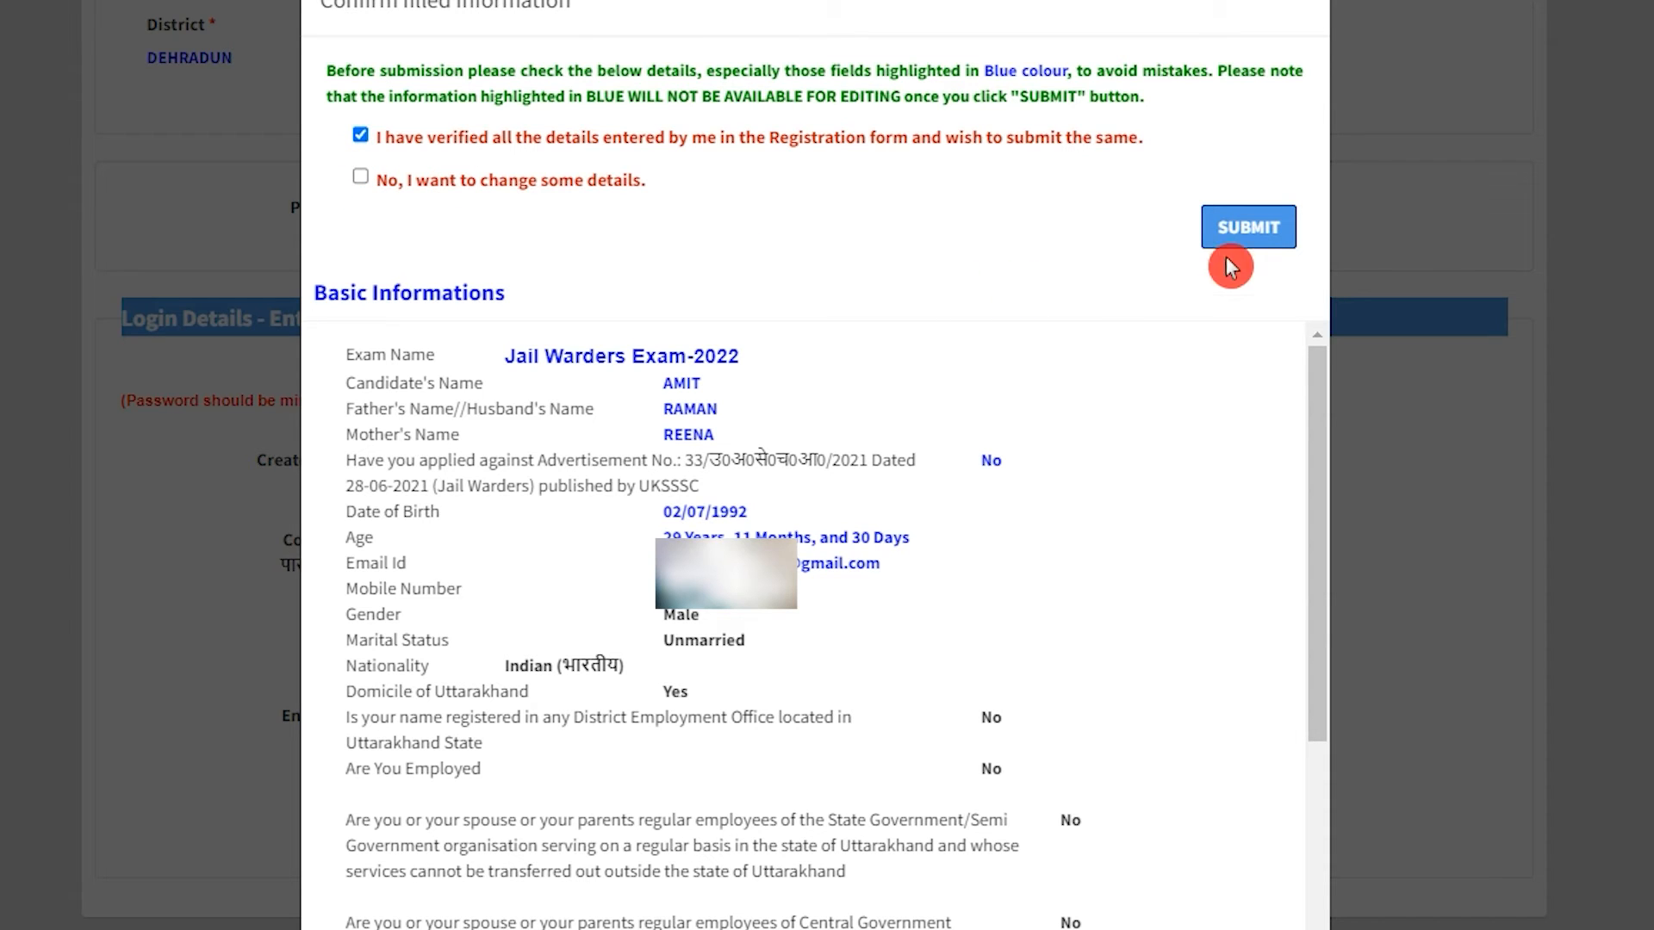
pyautogui.click(1248, 228)
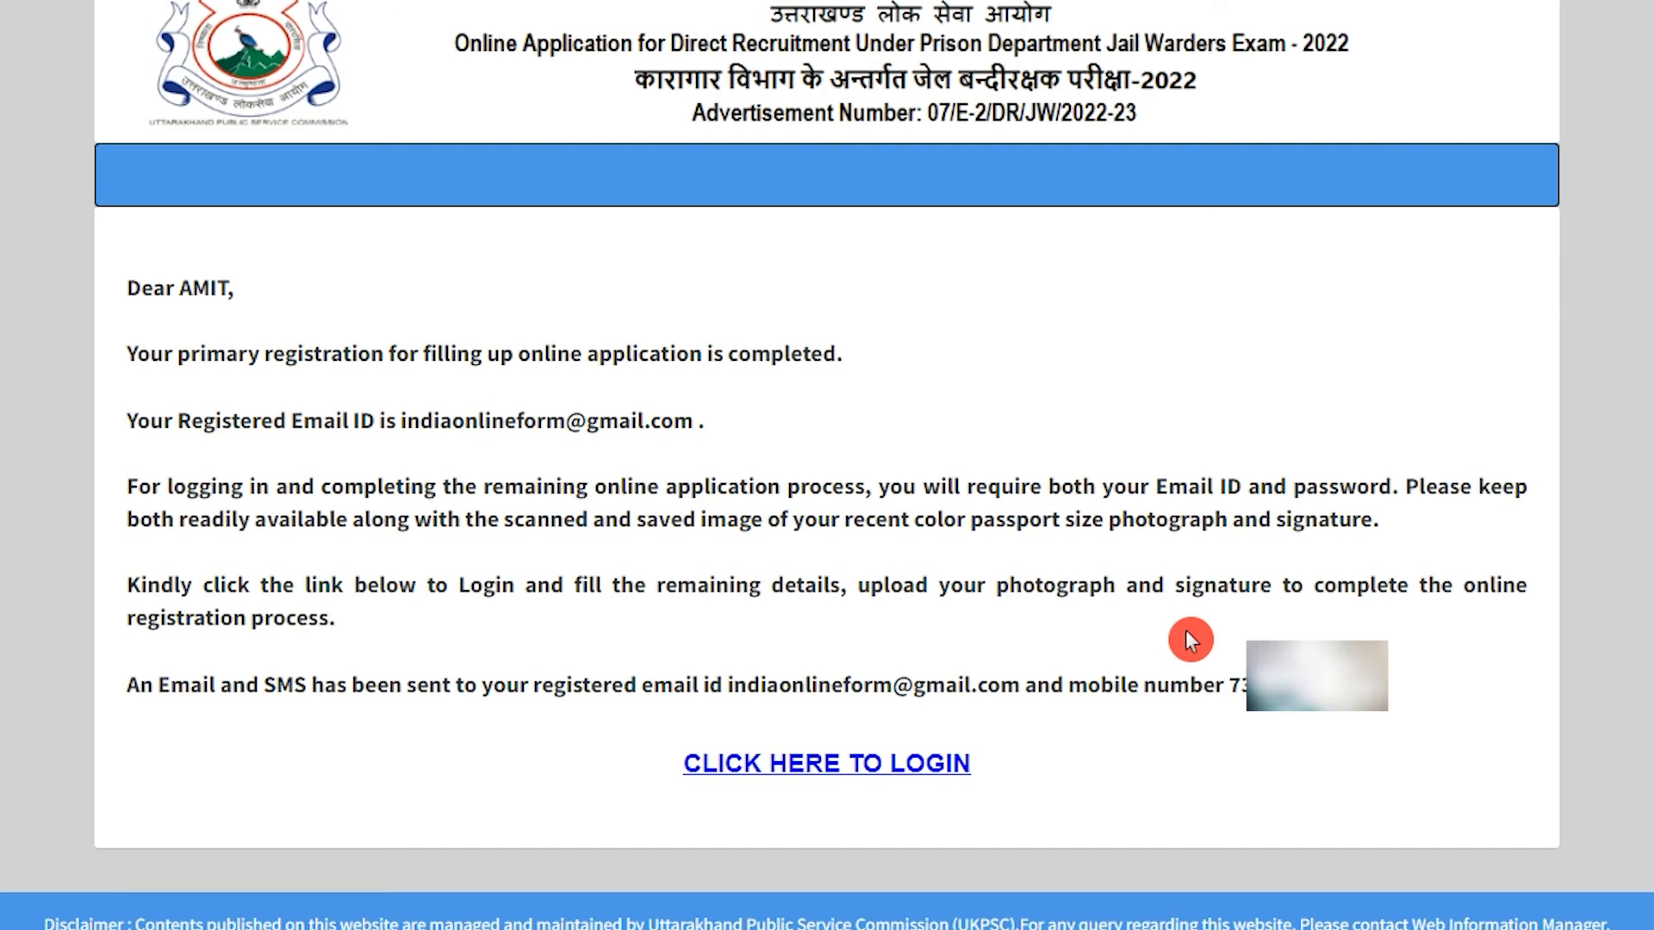
# Log in with the registered e-mail or mobile, the account password and the security key.
pyautogui.click(859, 765)
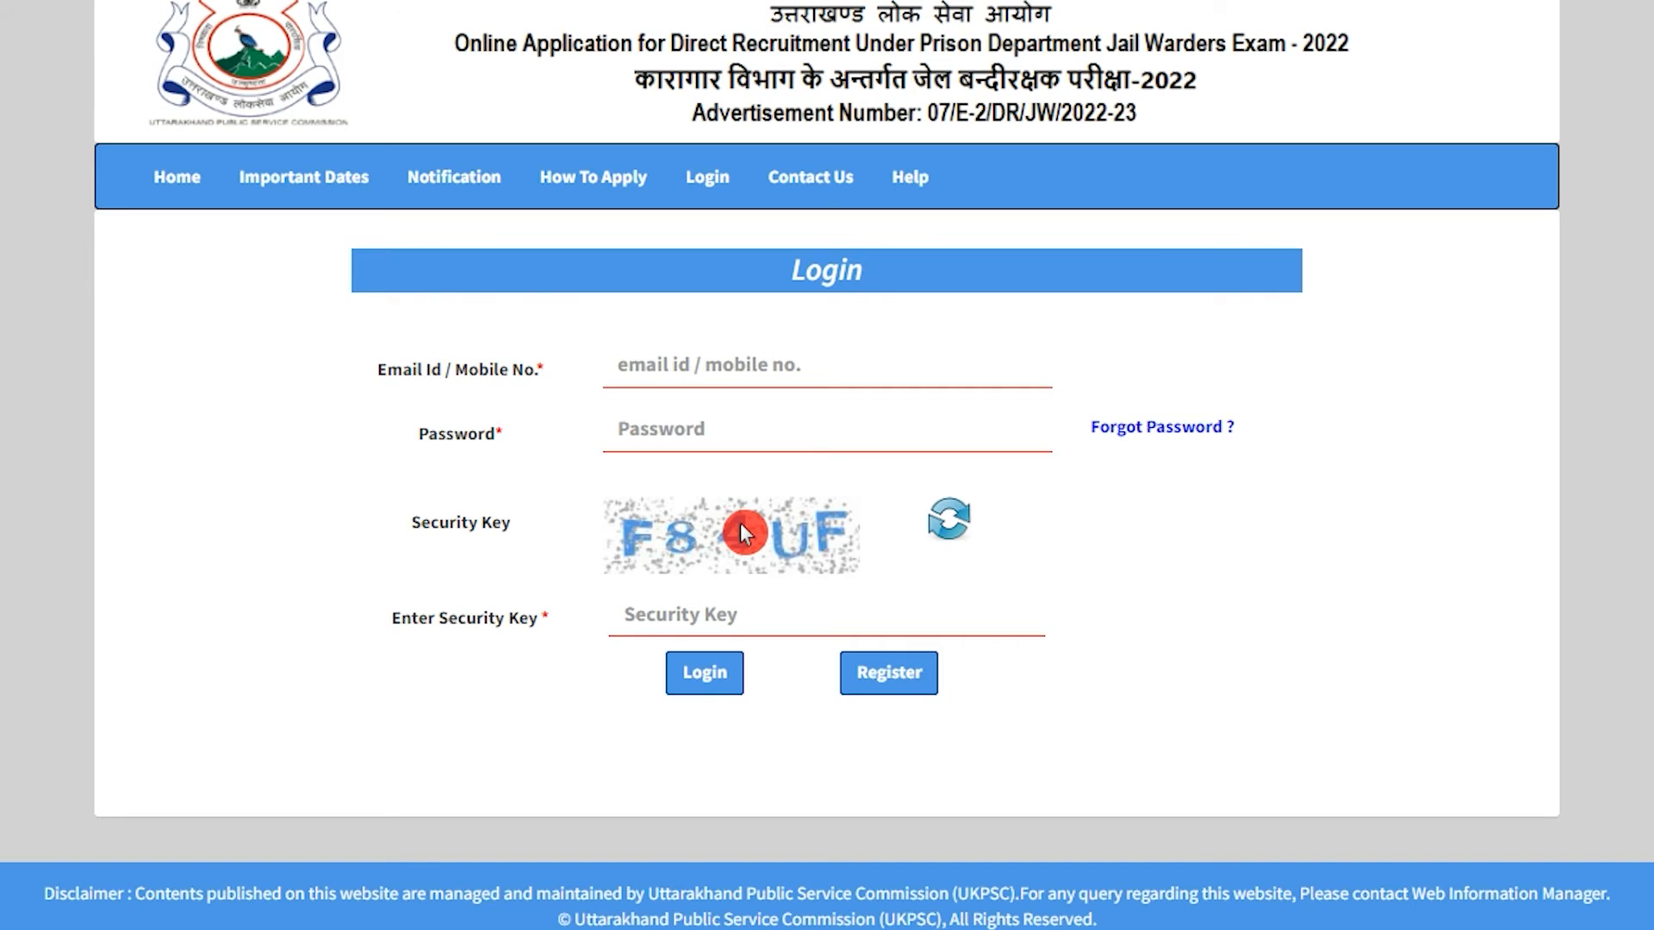
pyautogui.click(711, 366)
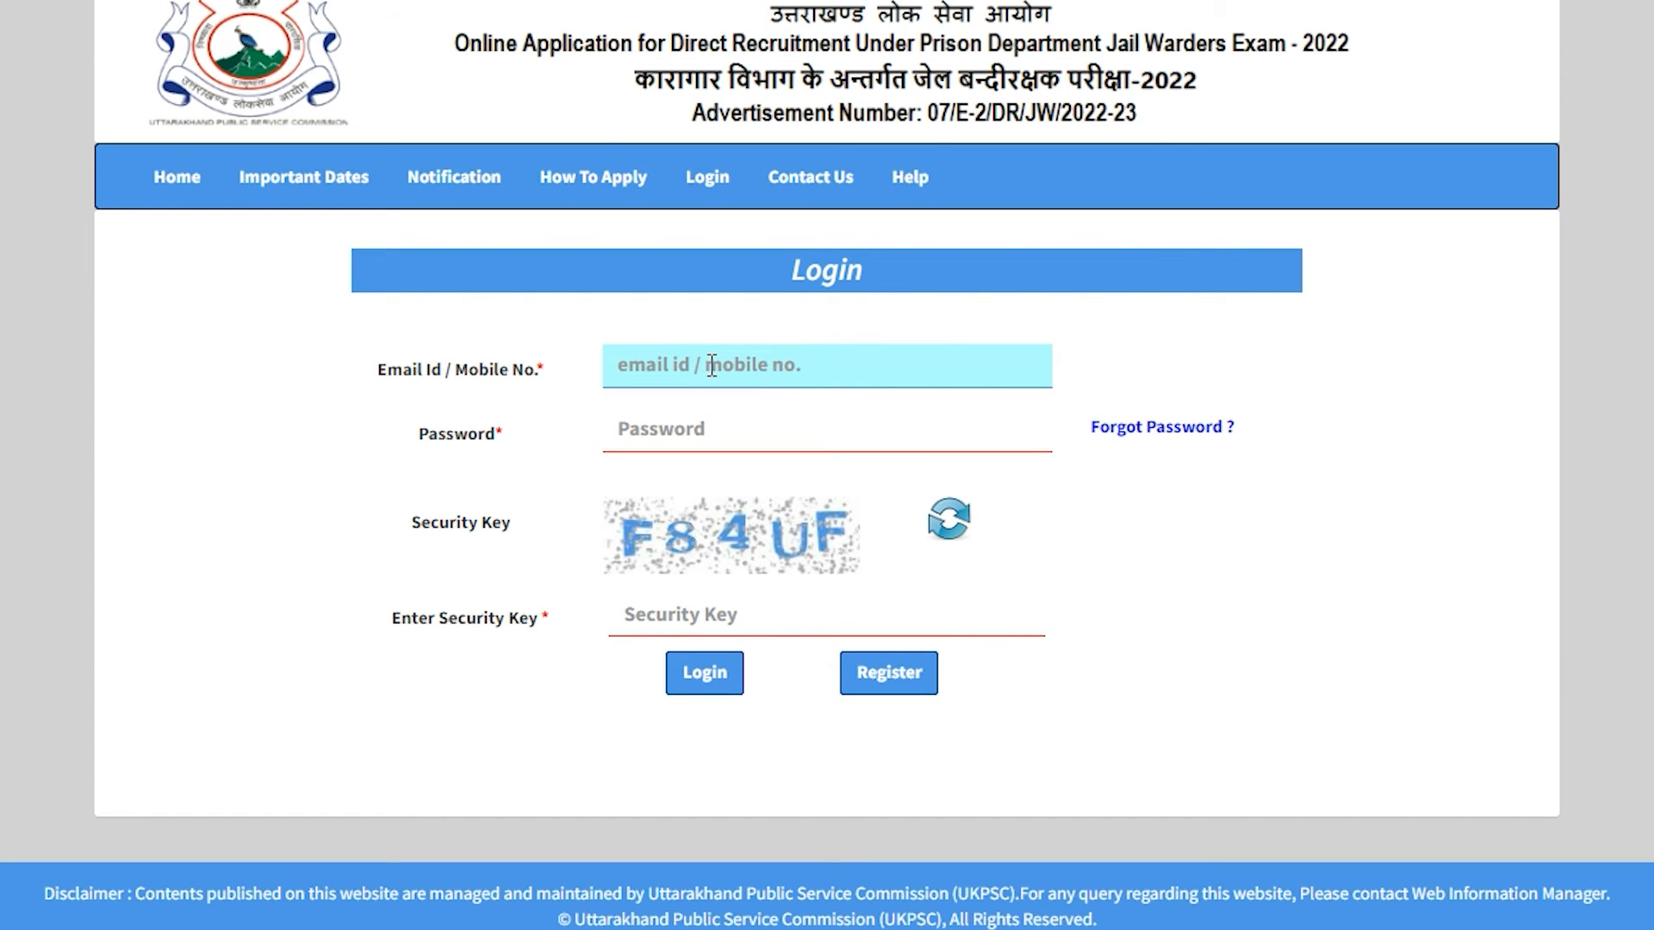
pyautogui.click(696, 427)
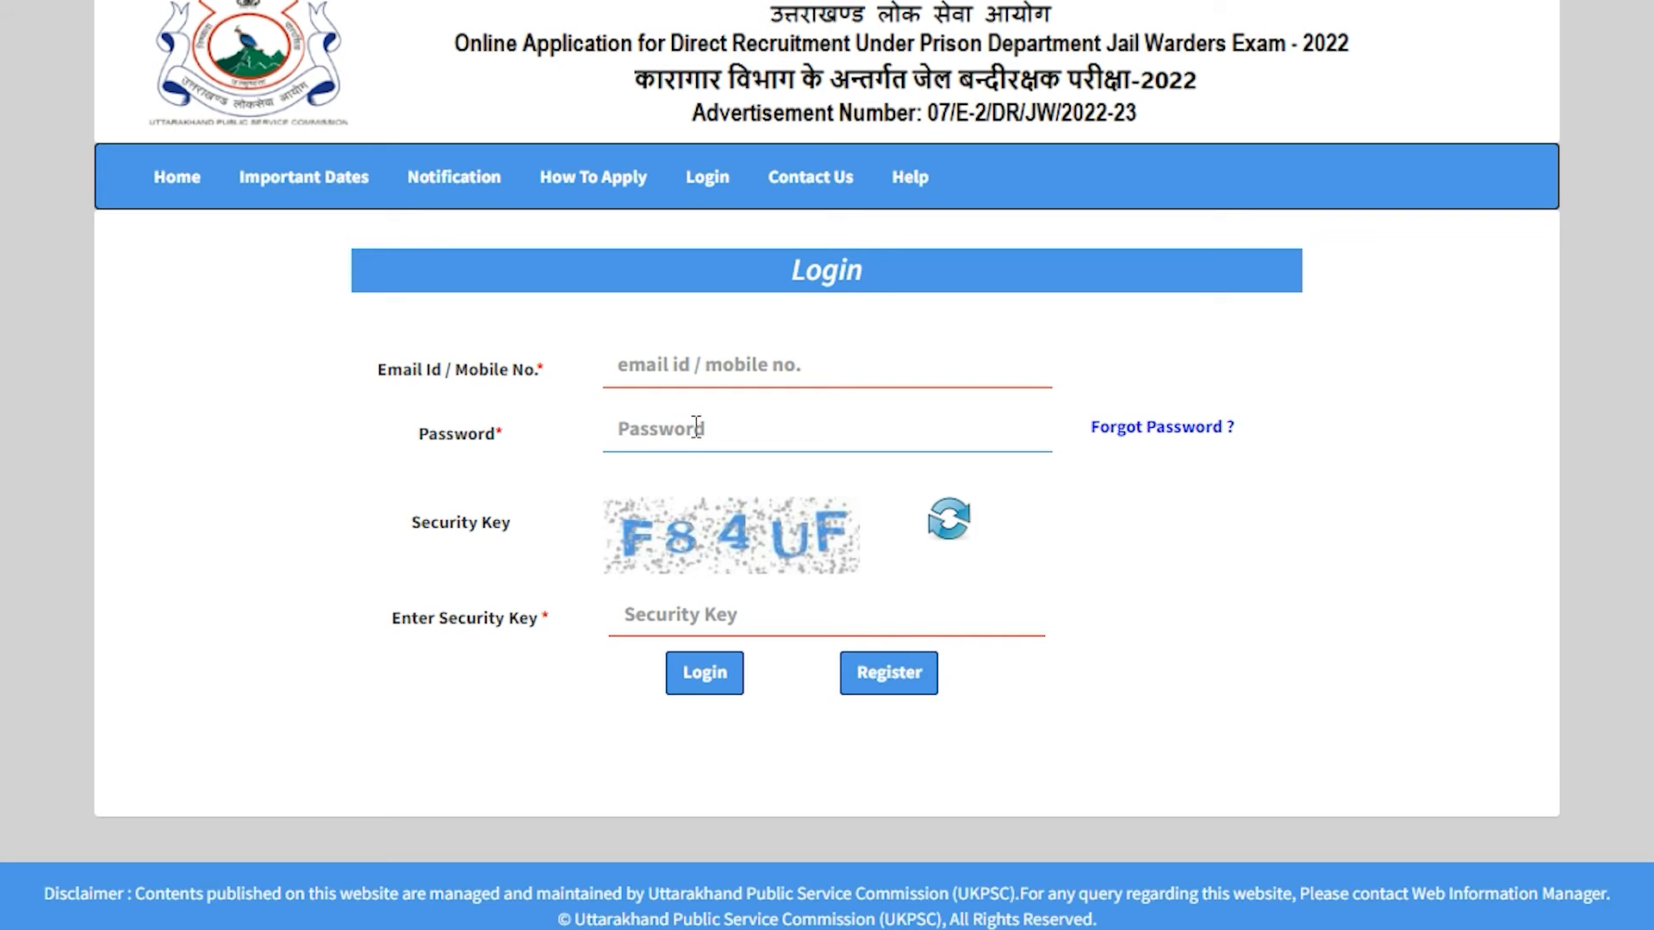
pyautogui.click(689, 614)
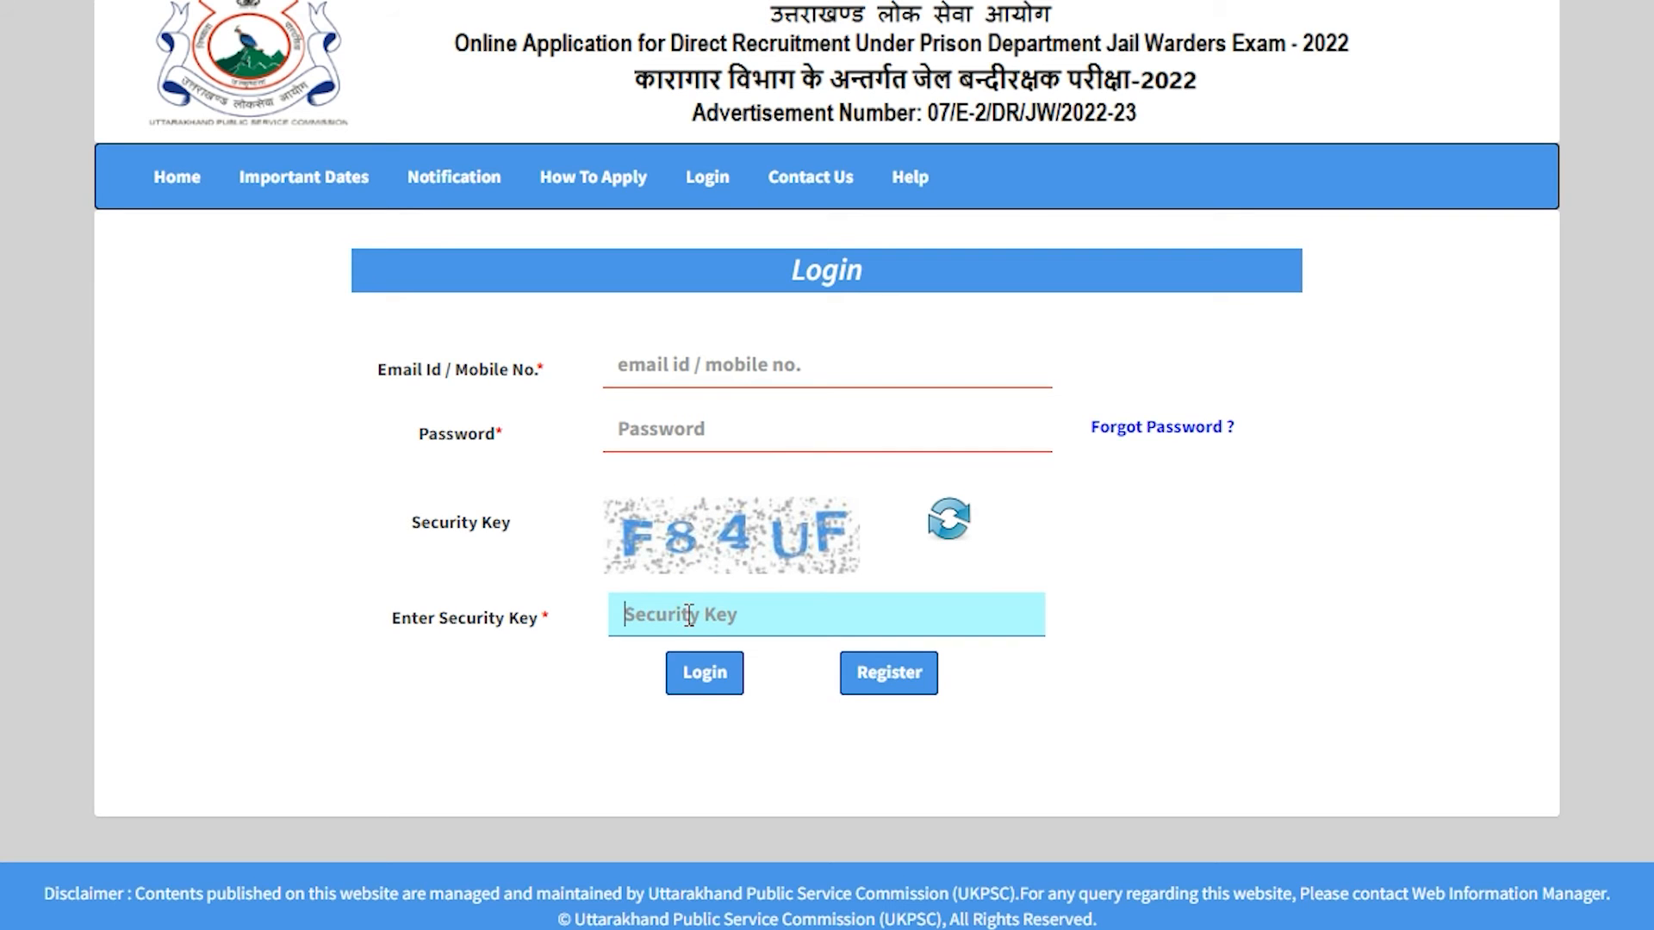
pyautogui.click(726, 695)
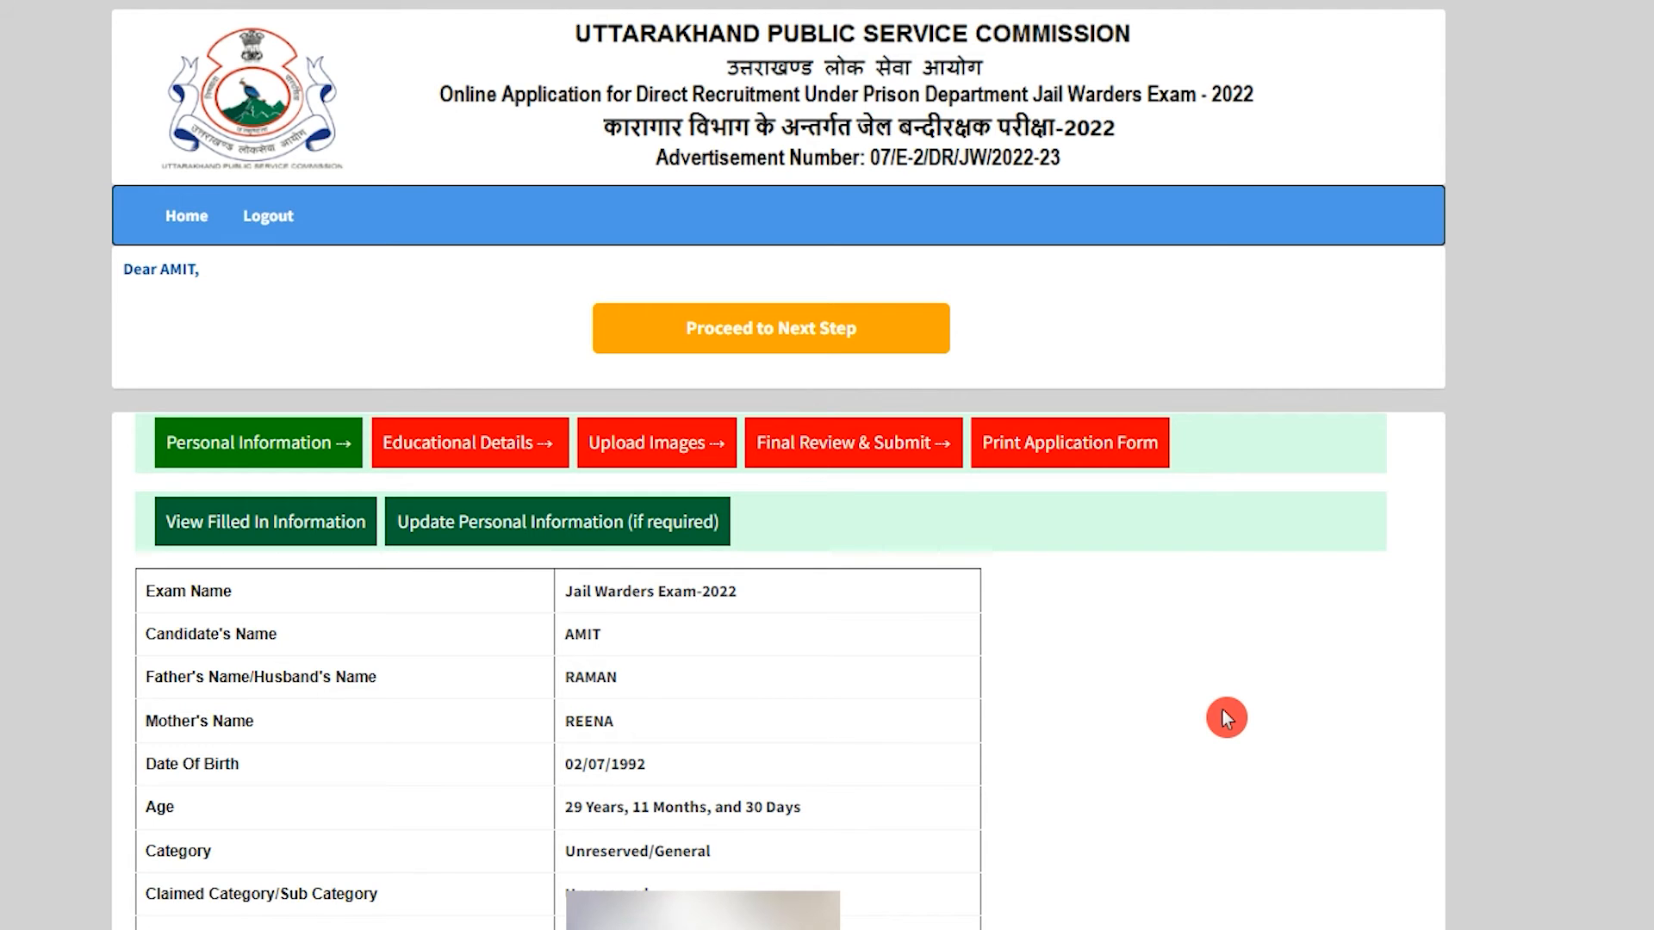
# Proceed to Educational Qualifications and answer Yes to the Hindi-knowledge question.
pyautogui.click(798, 339)
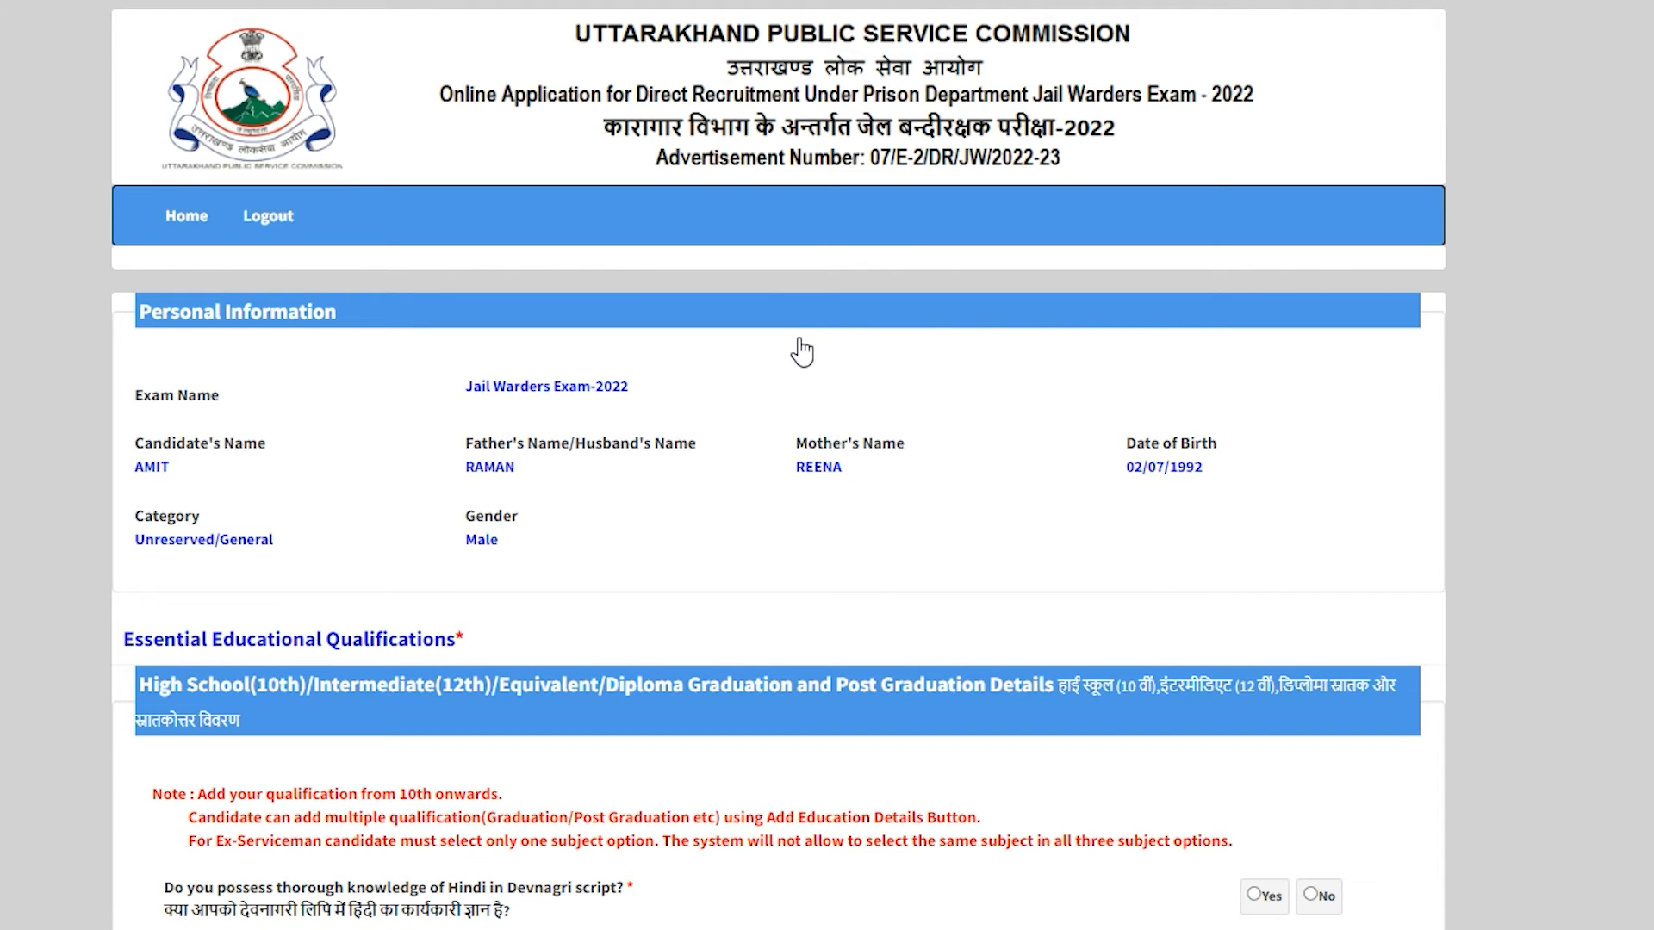
pyautogui.click(628, 521)
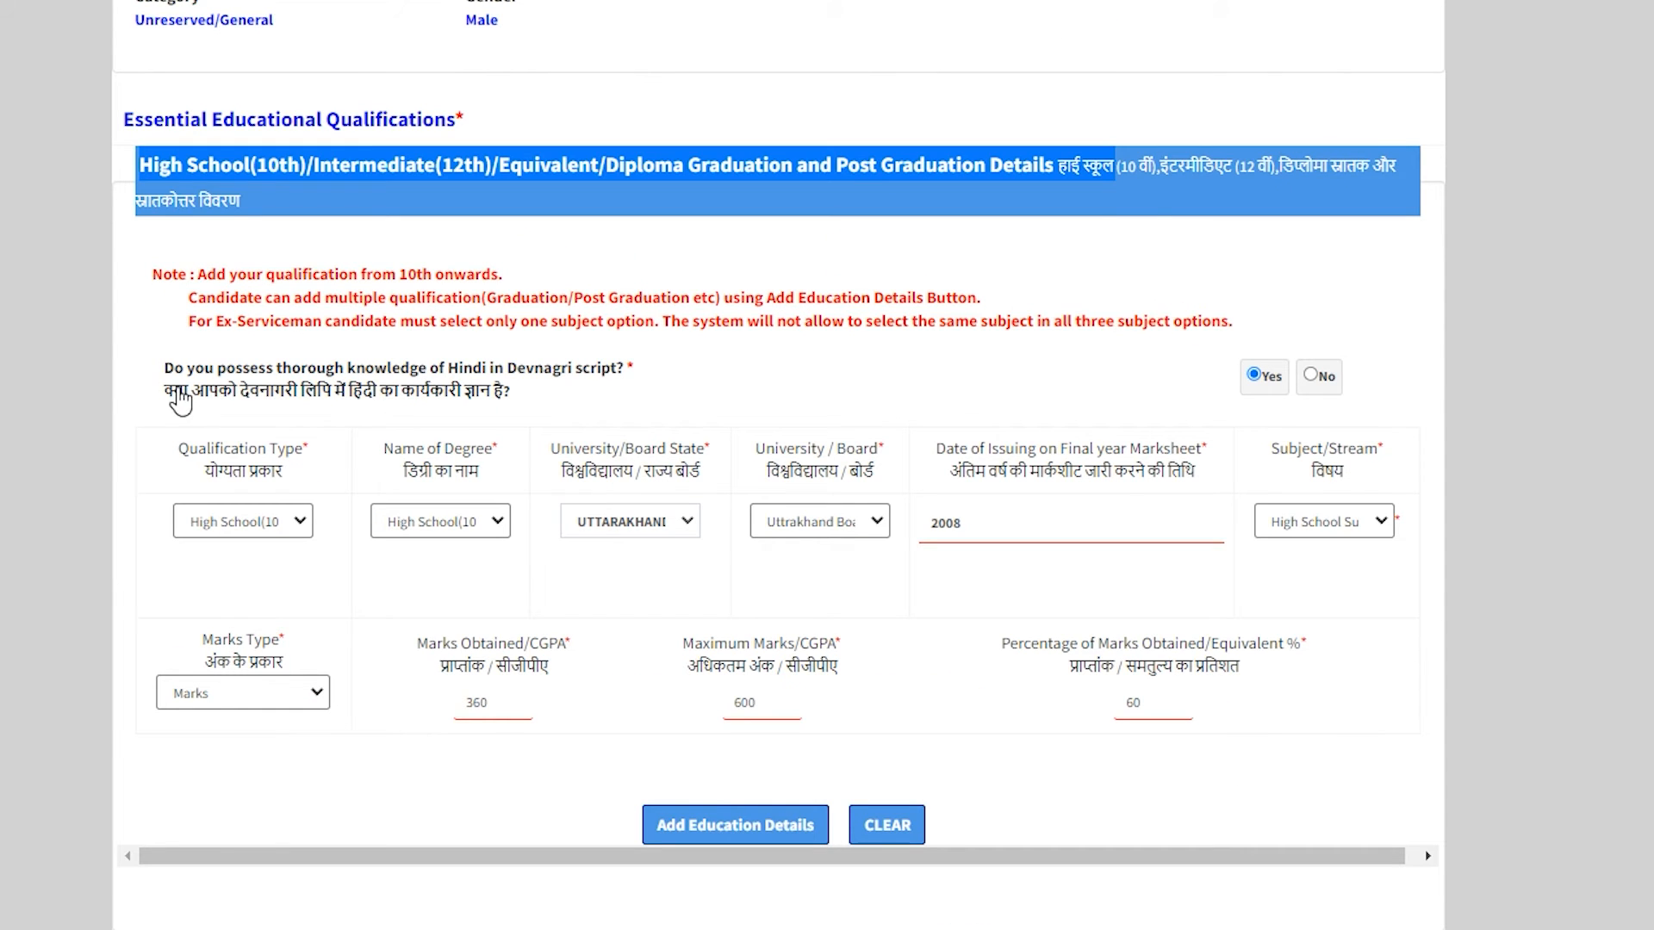
pyautogui.moveTo(169, 393); pyautogui.dragTo(732, 418)
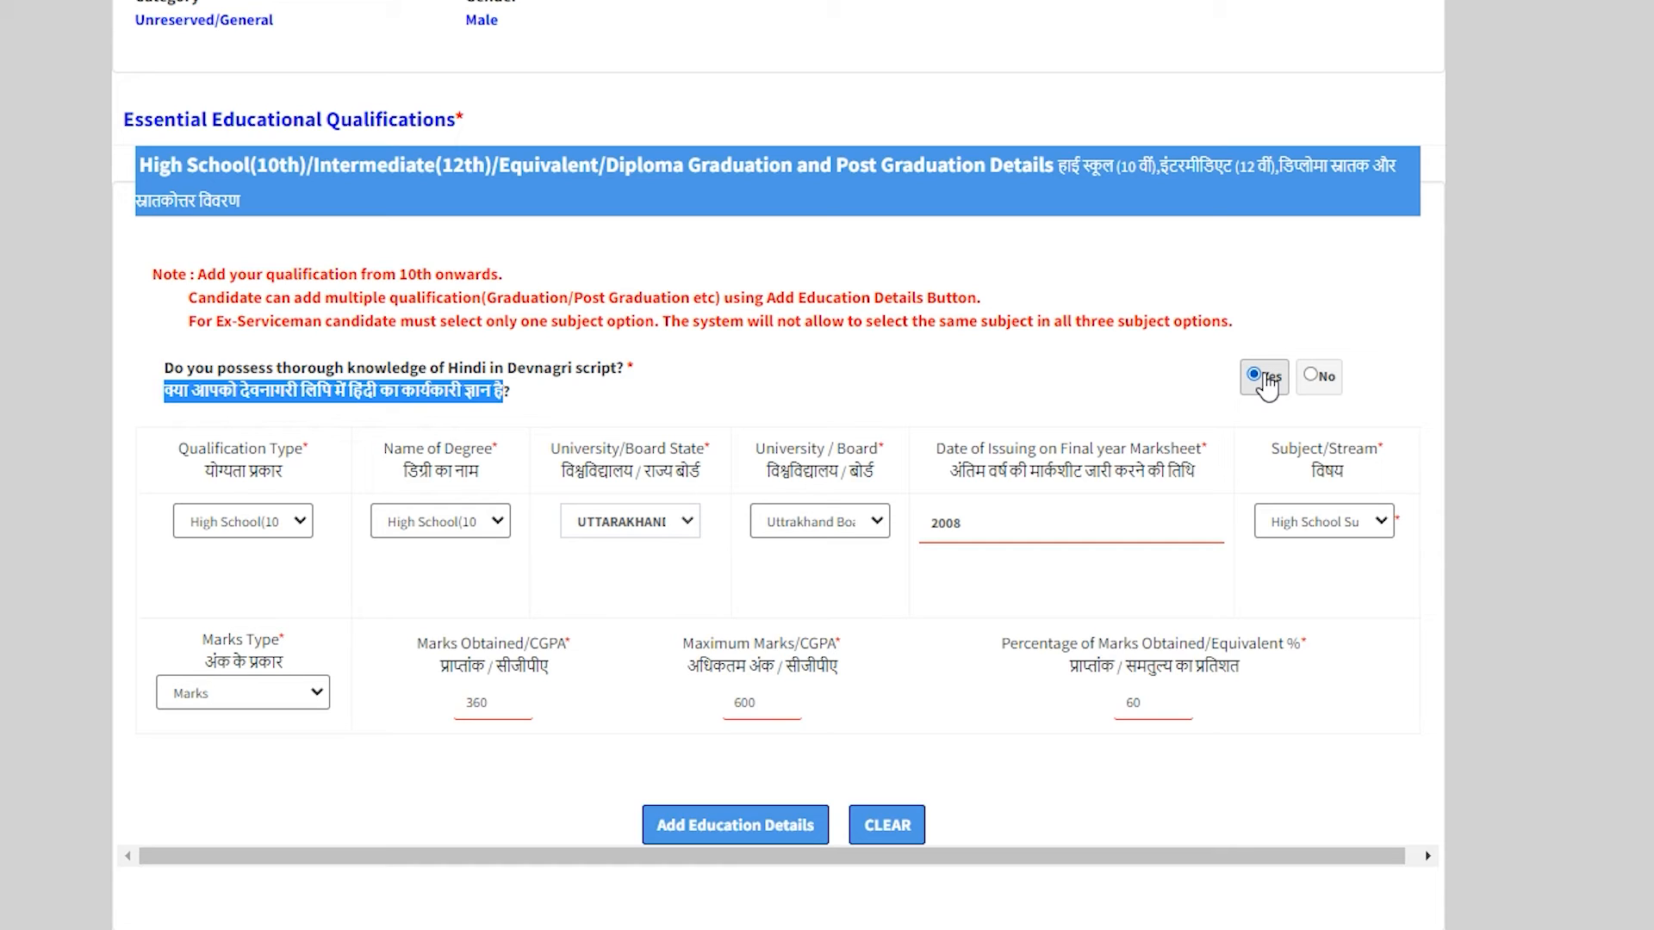
# Check the High School(10th) row: degree, board, marksheet year 2008 and High School Subjects.
pyautogui.click(274, 523)
pyautogui.click(276, 527)
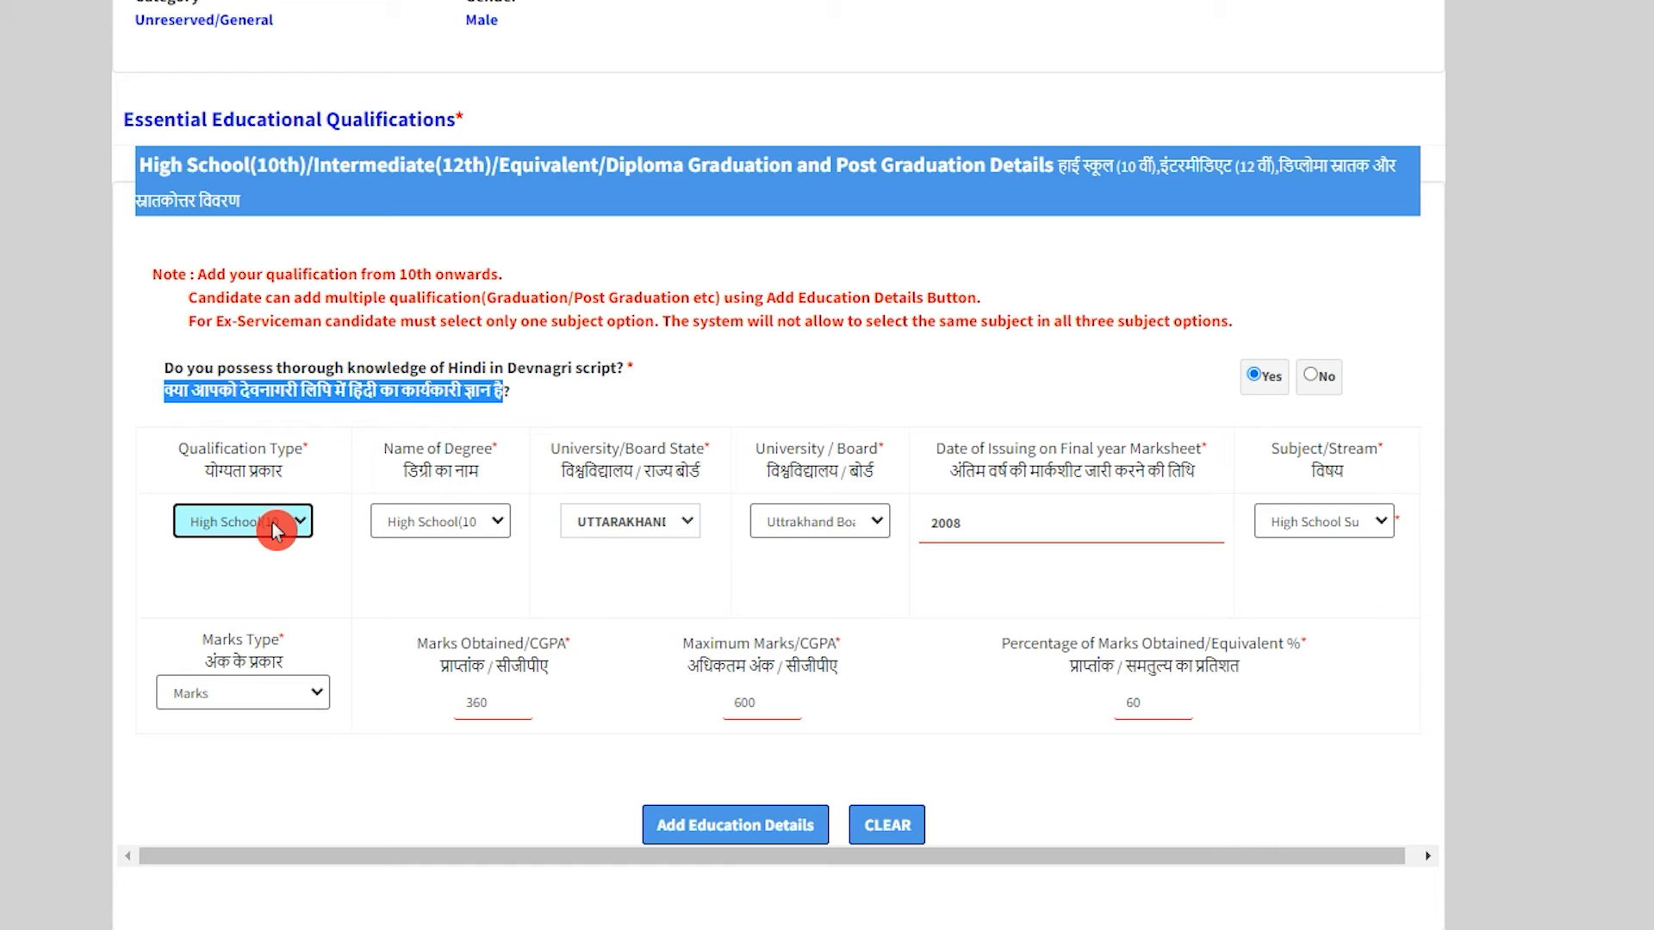
pyautogui.click(275, 527)
pyautogui.click(275, 527)
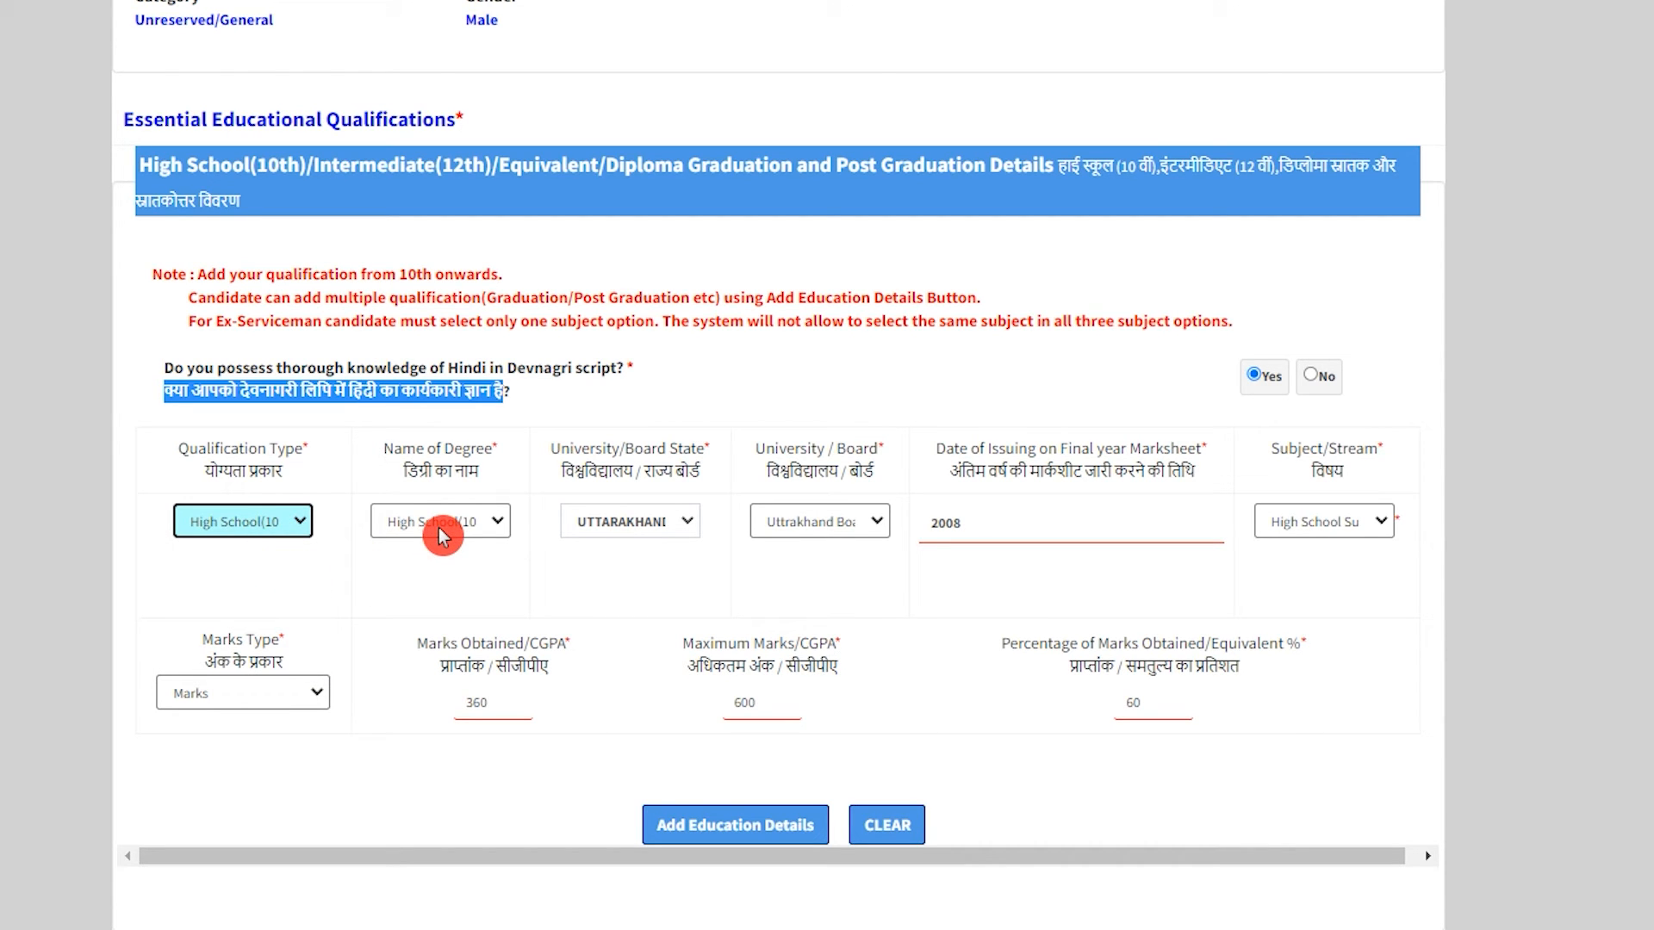
pyautogui.moveTo(465, 471); pyautogui.dragTo(423, 472)
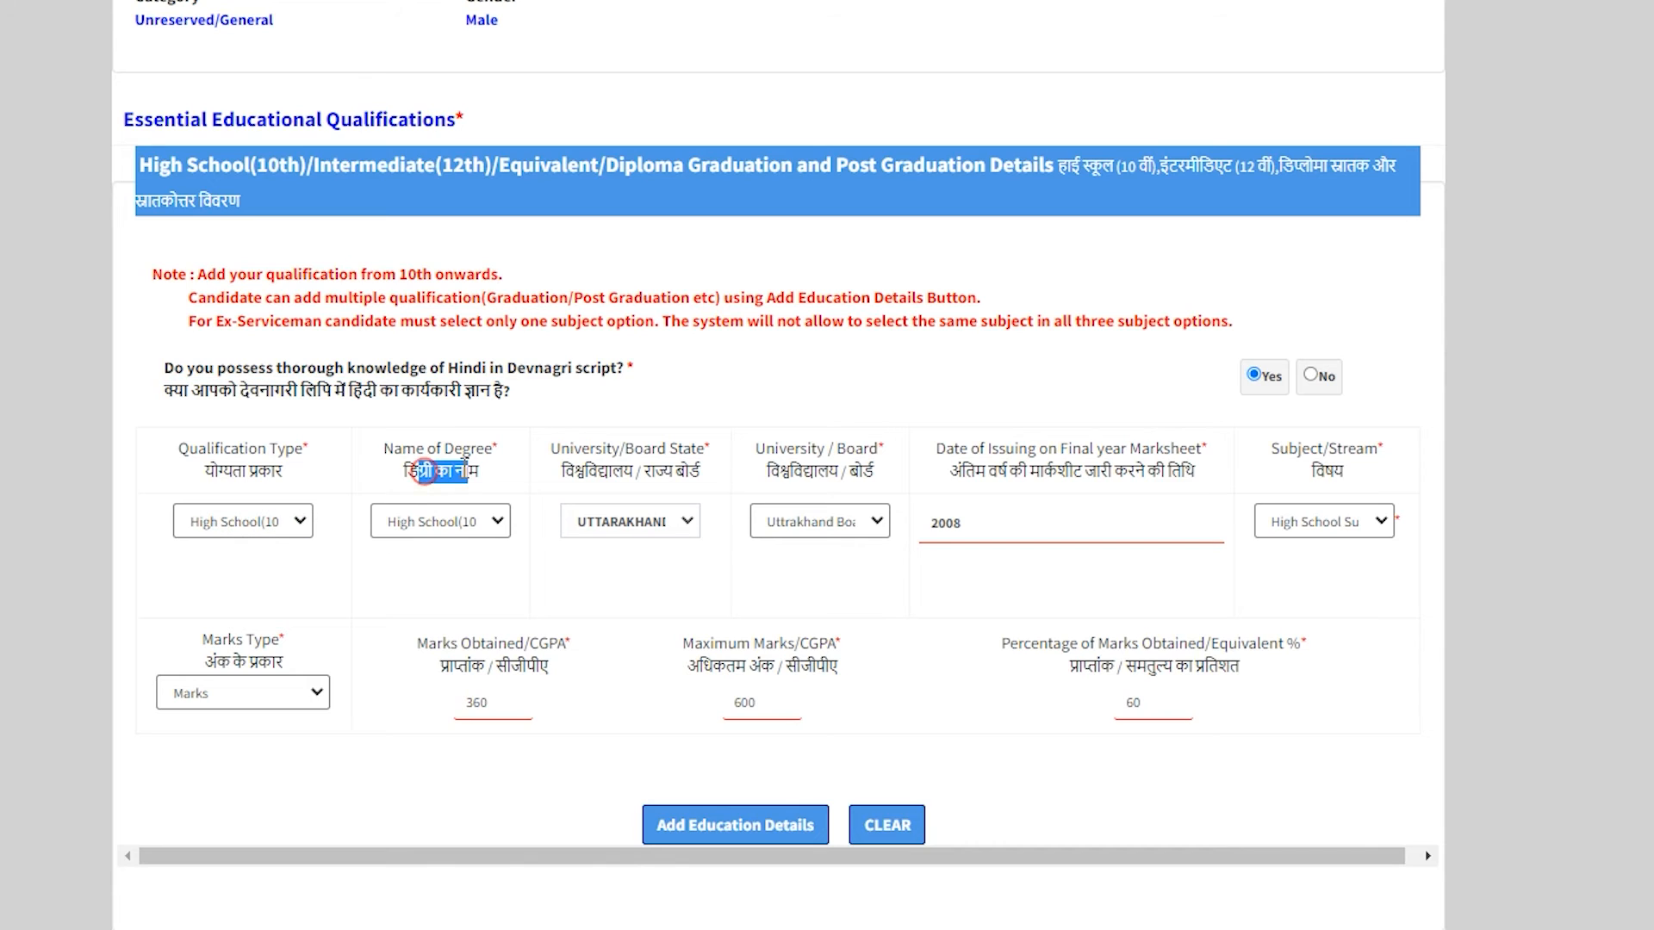
pyautogui.moveTo(602, 472); pyautogui.dragTo(677, 476)
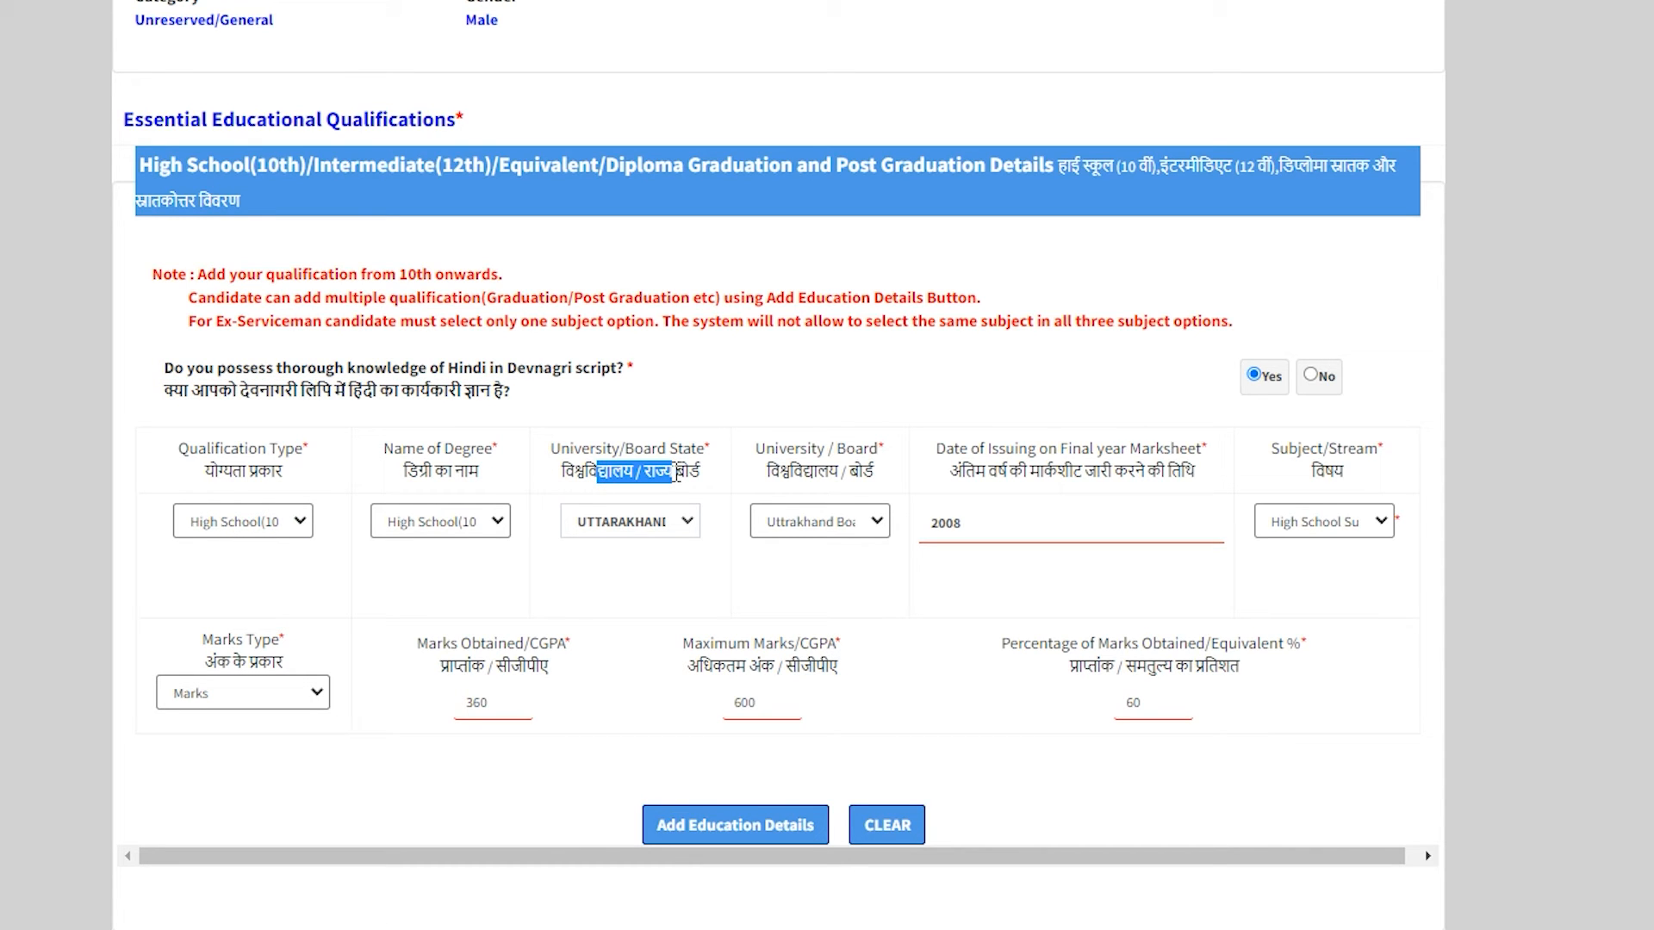
pyautogui.moveTo(803, 474); pyautogui.dragTo(874, 474)
pyautogui.moveTo(990, 471); pyautogui.dragTo(1149, 472)
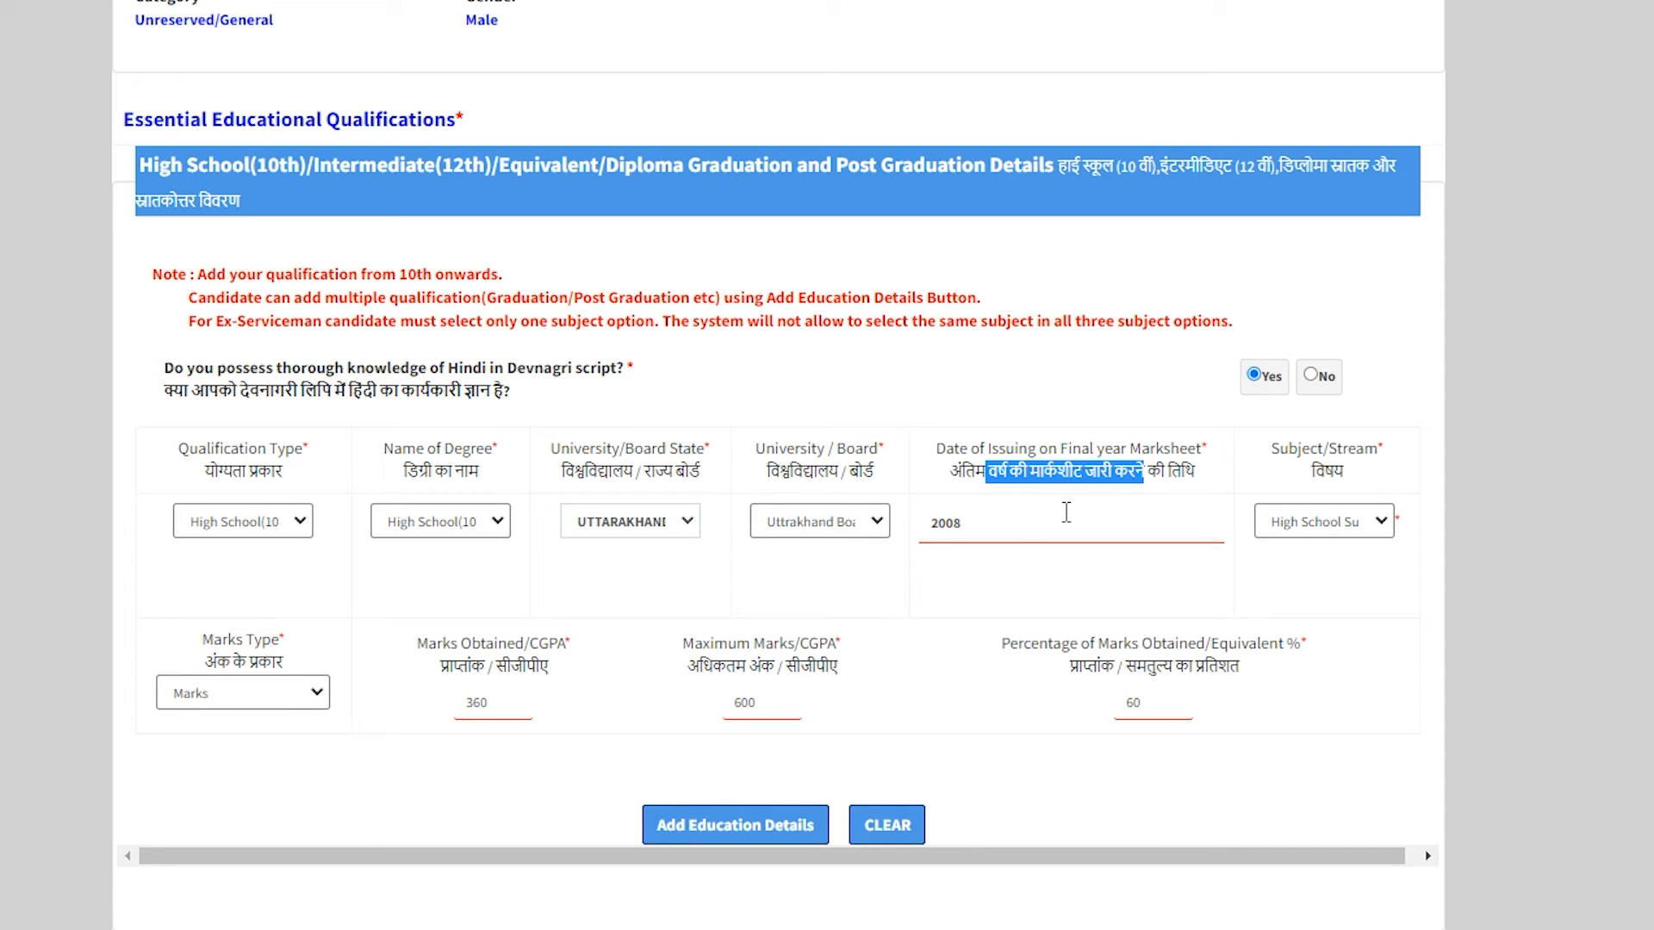
pyautogui.click(1034, 527)
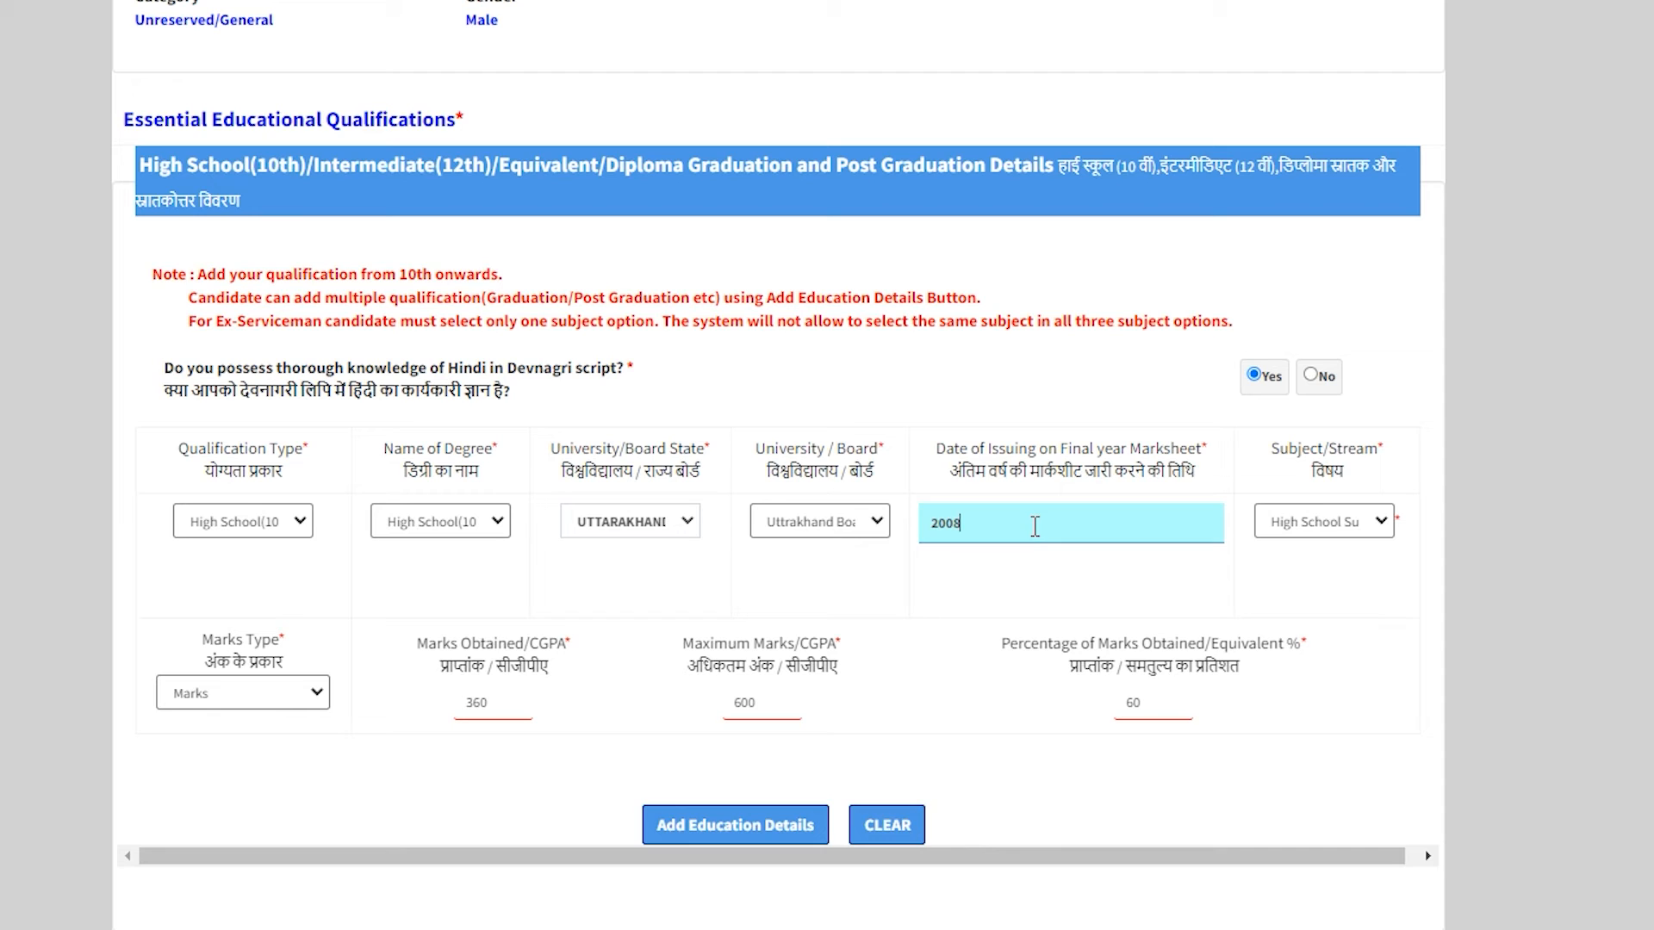
pyautogui.click(1302, 527)
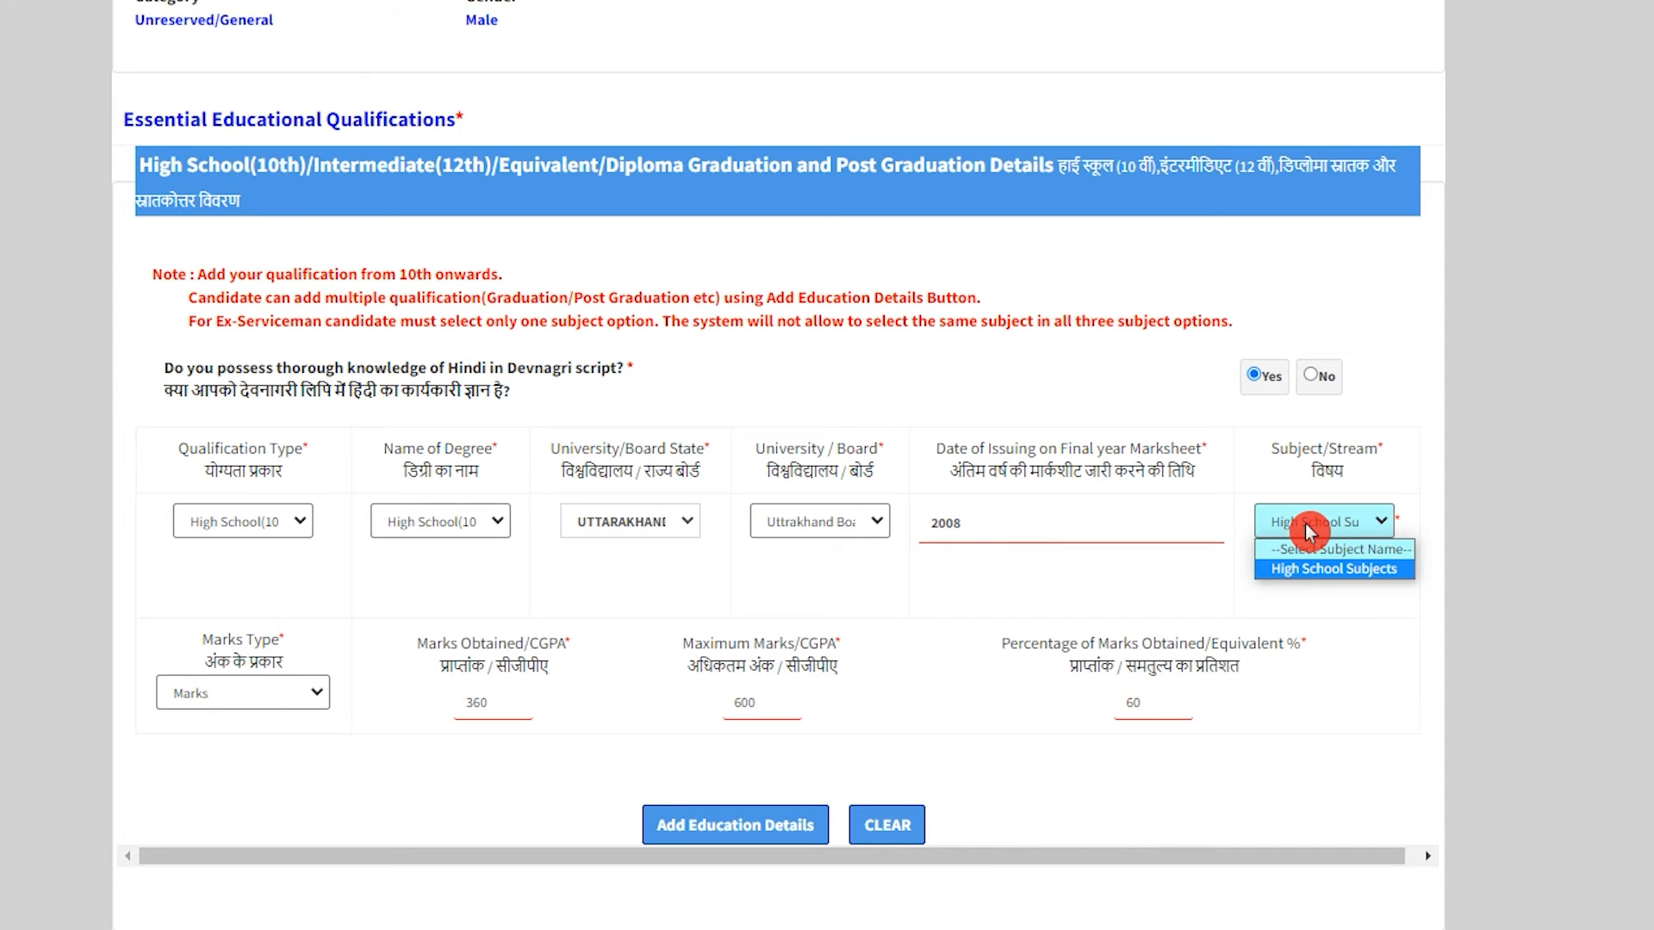
pyautogui.click(1305, 530)
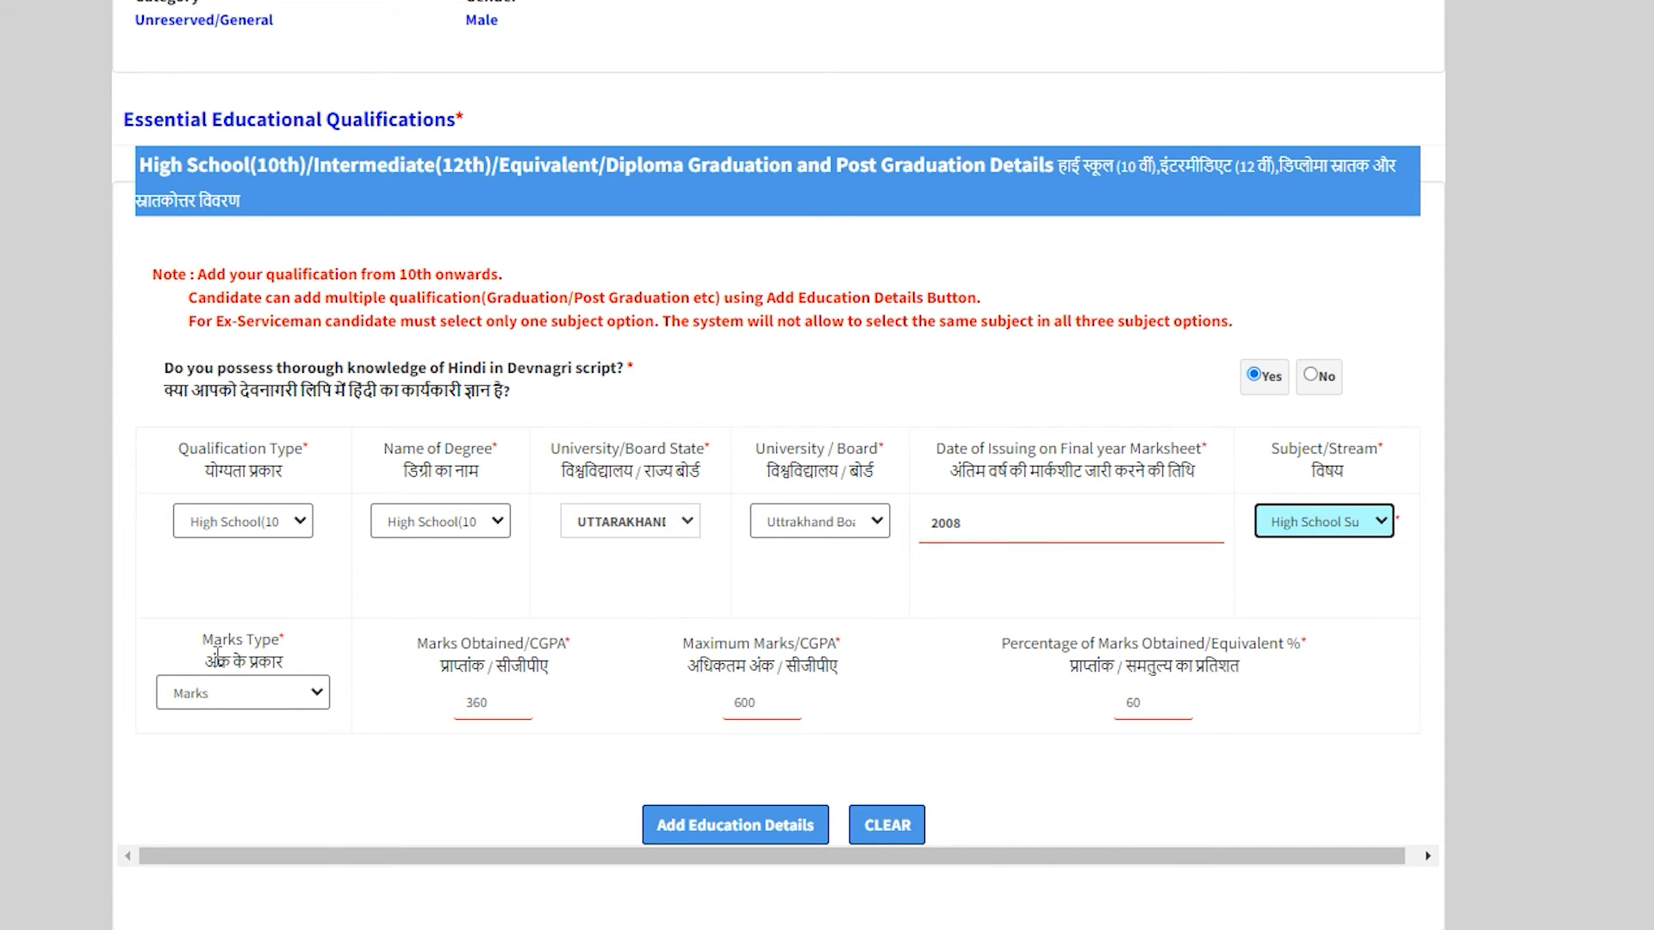
# Keep Marks as marks type with 360 of 600 marks and the resulting percentage.
pyautogui.moveTo(218, 659); pyautogui.dragTo(275, 661)
pyautogui.click(277, 703)
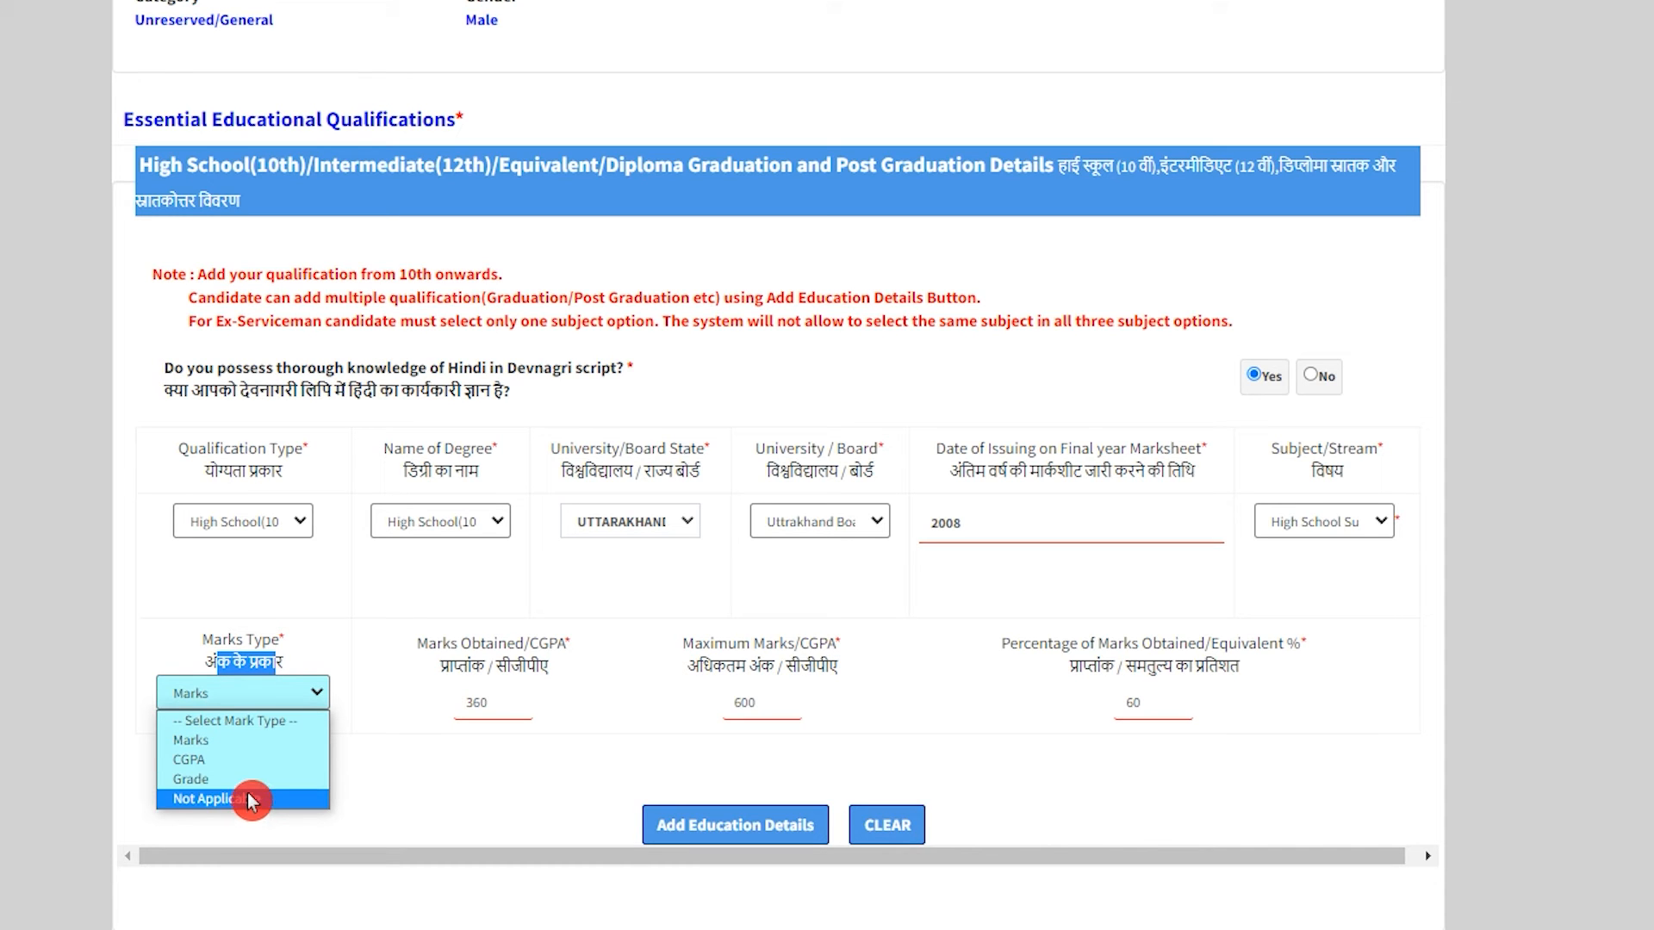
pyautogui.click(266, 738)
pyautogui.click(473, 753)
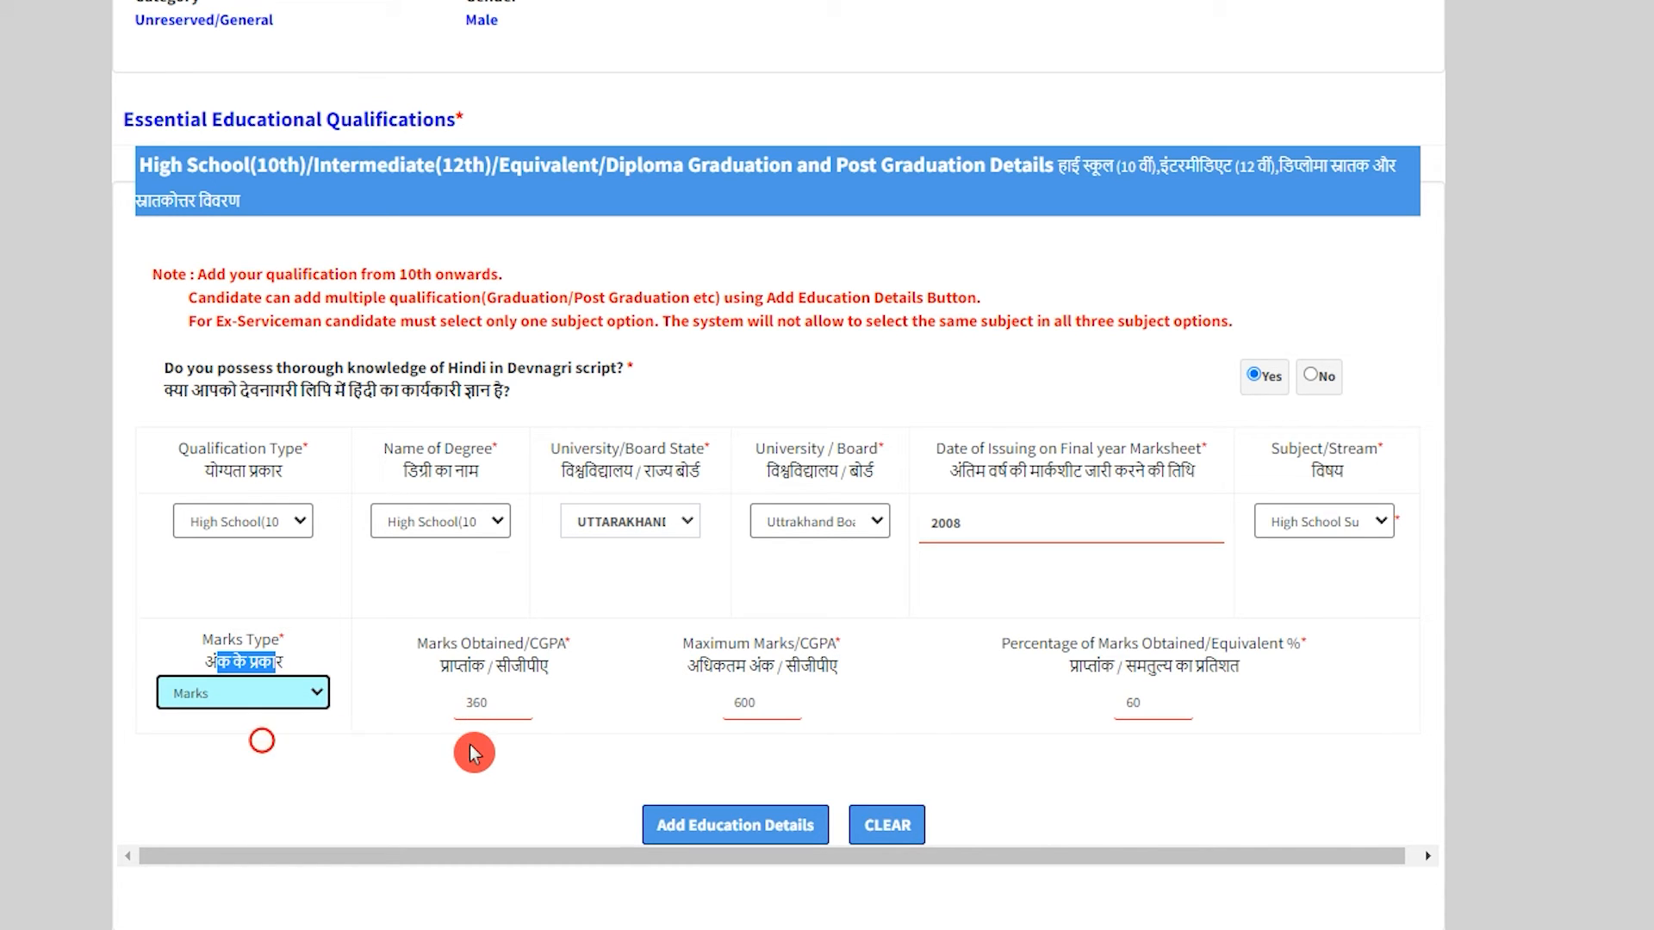
pyautogui.moveTo(505, 703); pyautogui.dragTo(464, 703)
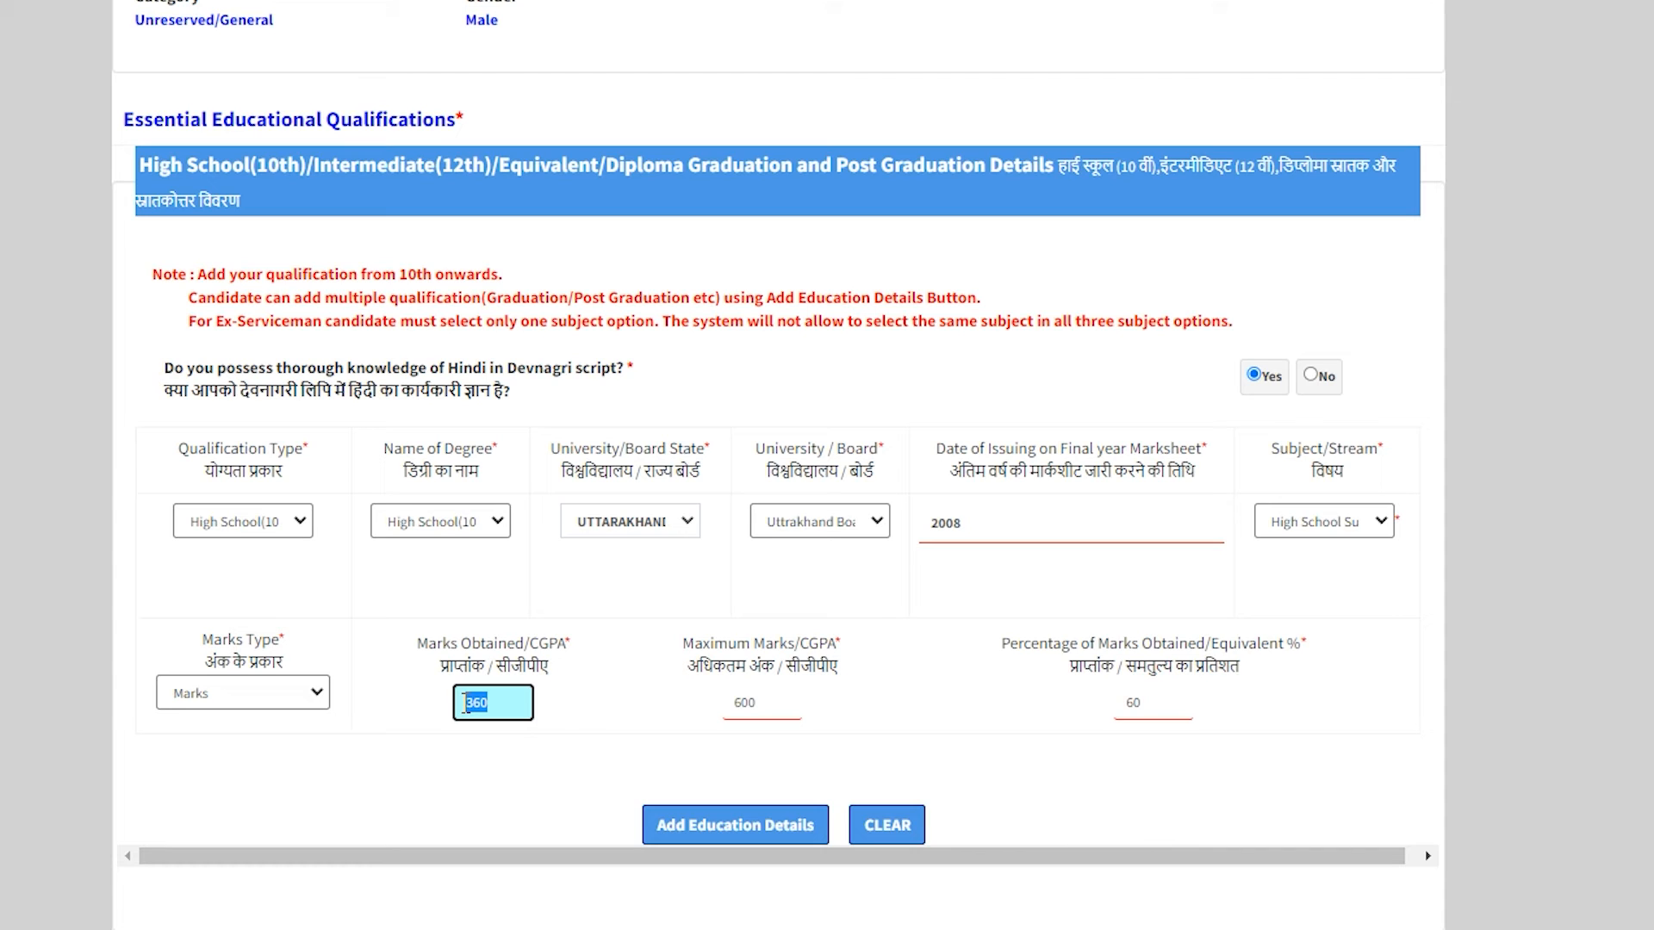
pyautogui.click(757, 703)
pyautogui.moveTo(757, 703); pyautogui.dragTo(737, 705)
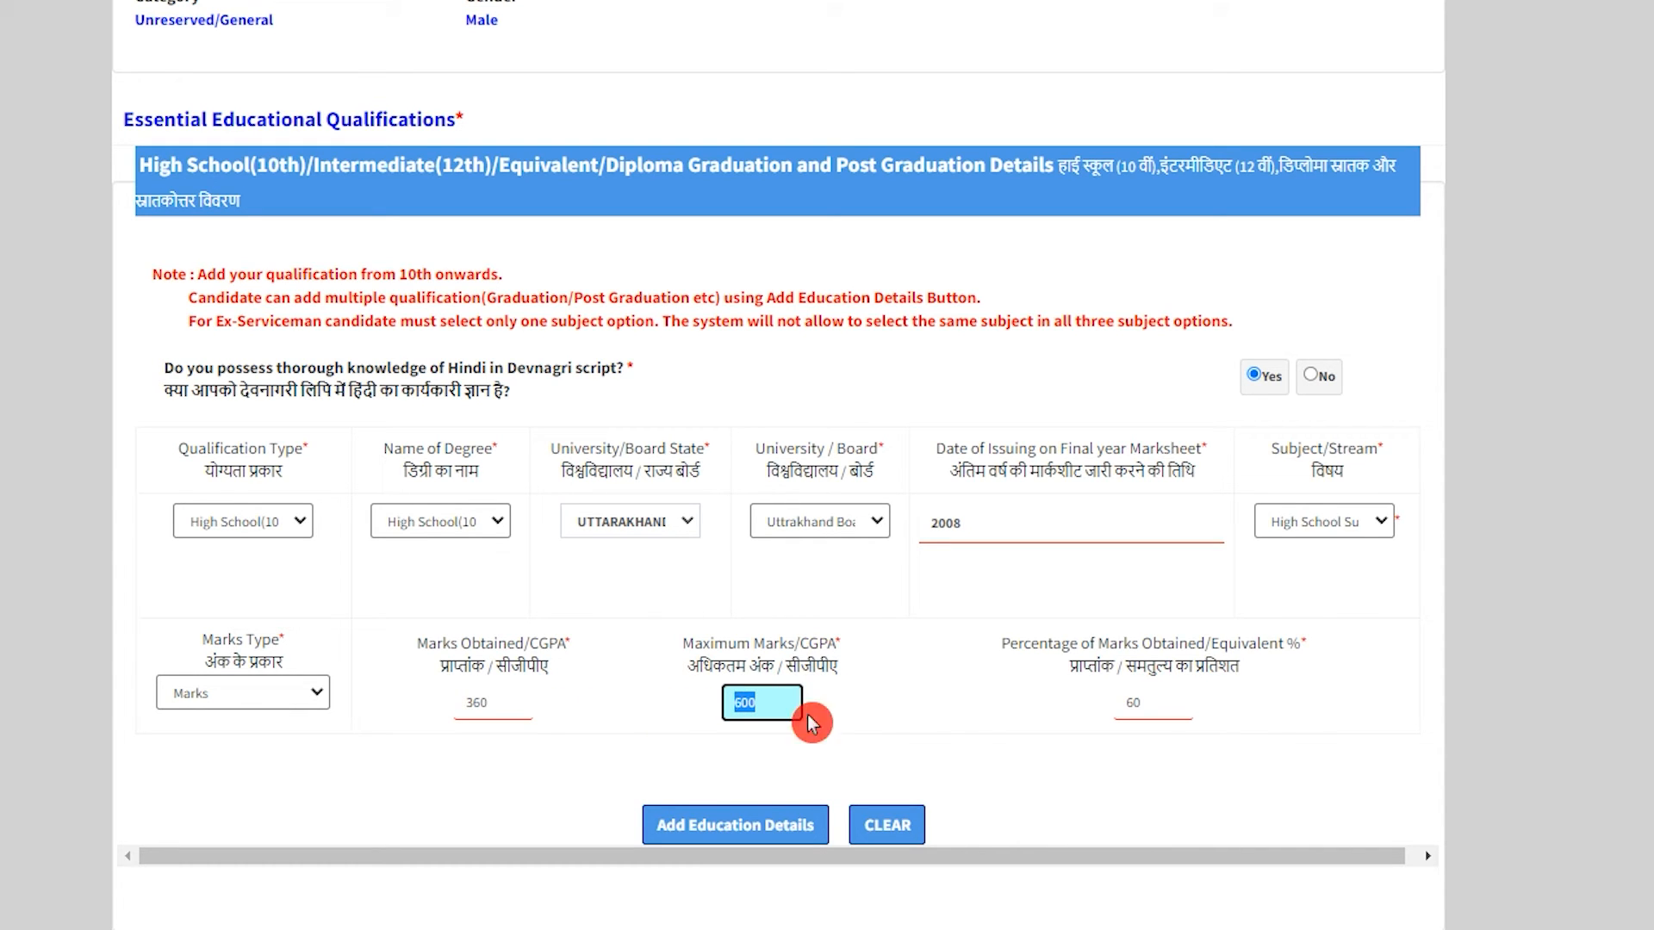
pyautogui.click(1161, 702)
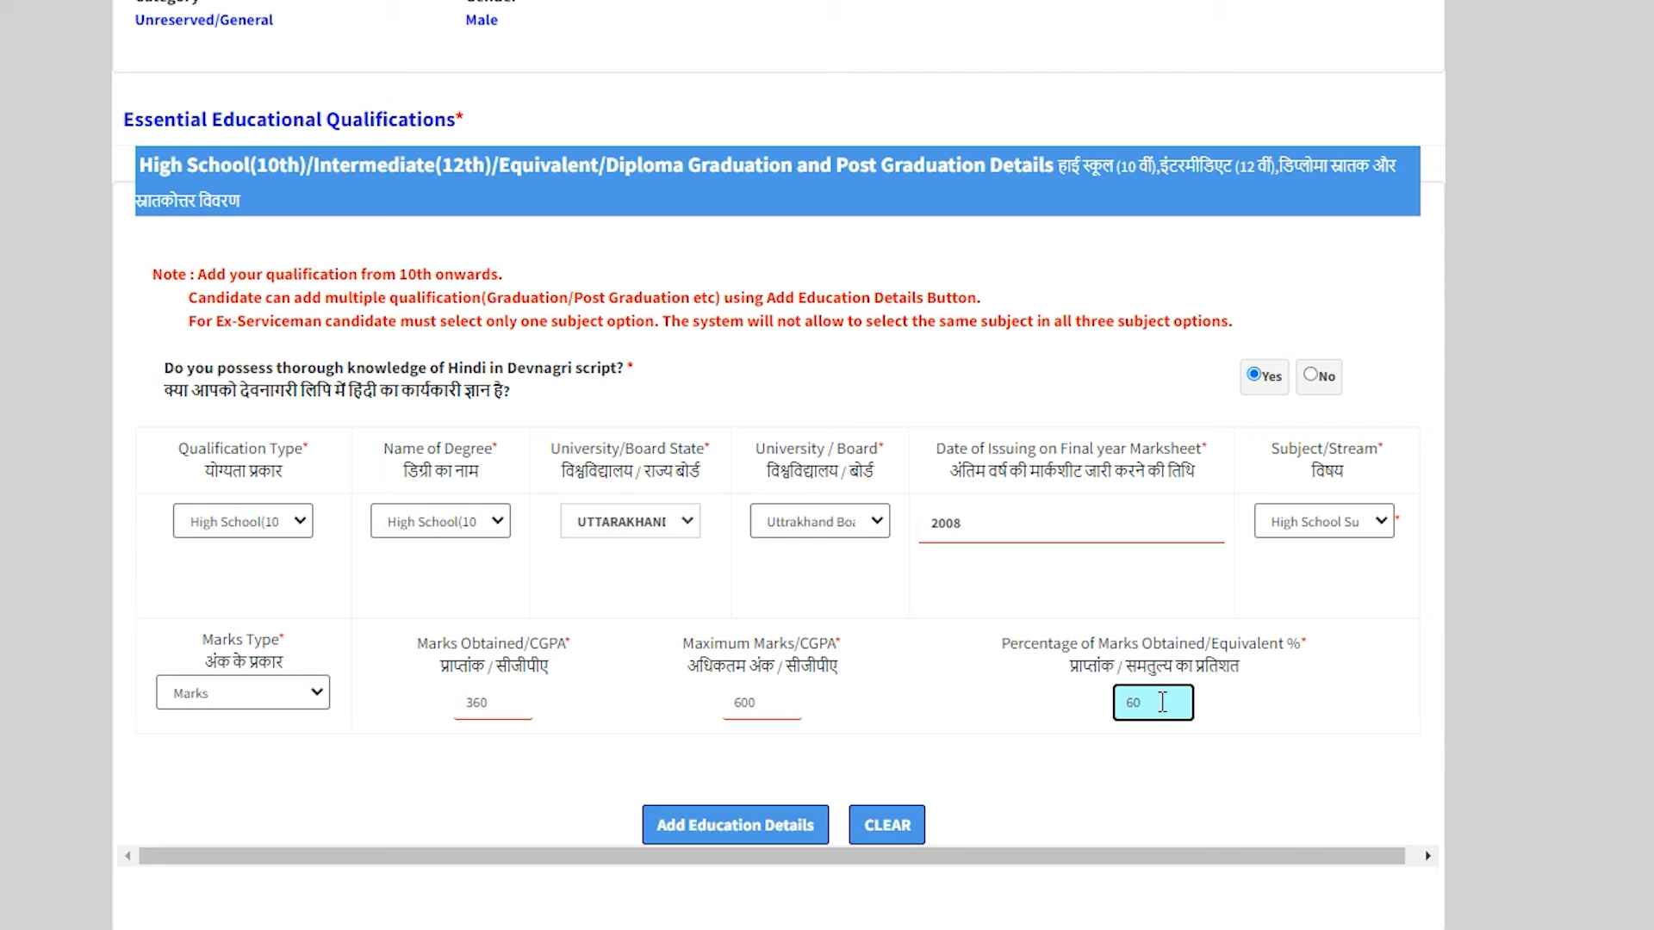
pyautogui.click(999, 715)
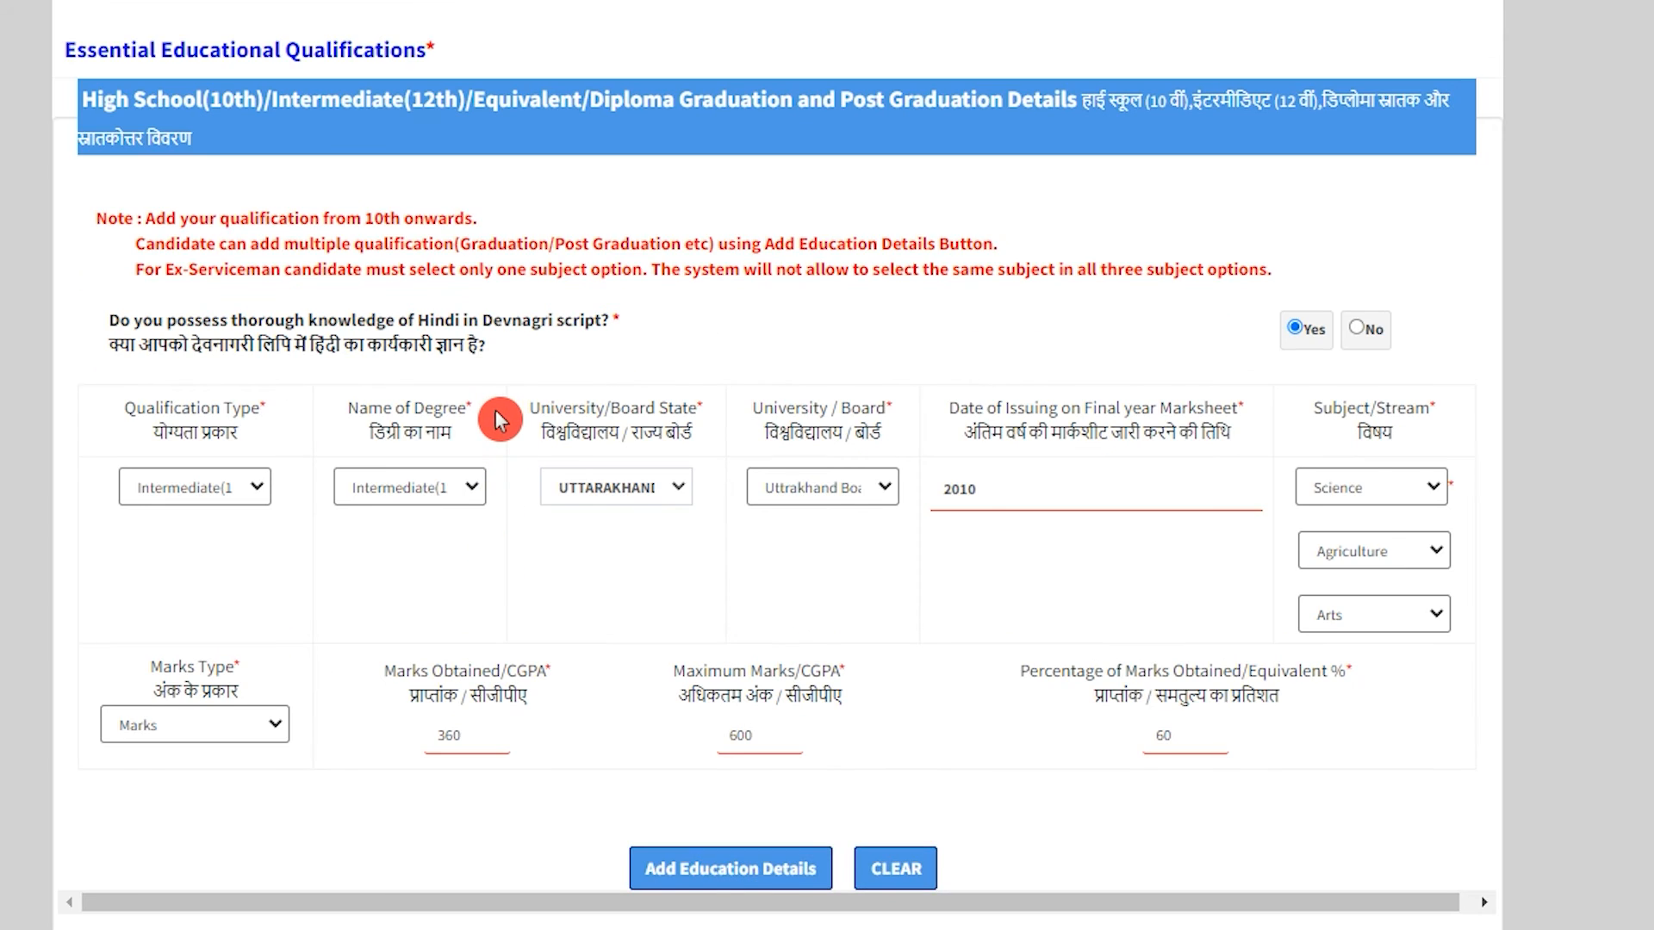
pyautogui.scroll(-10, 494, 410)
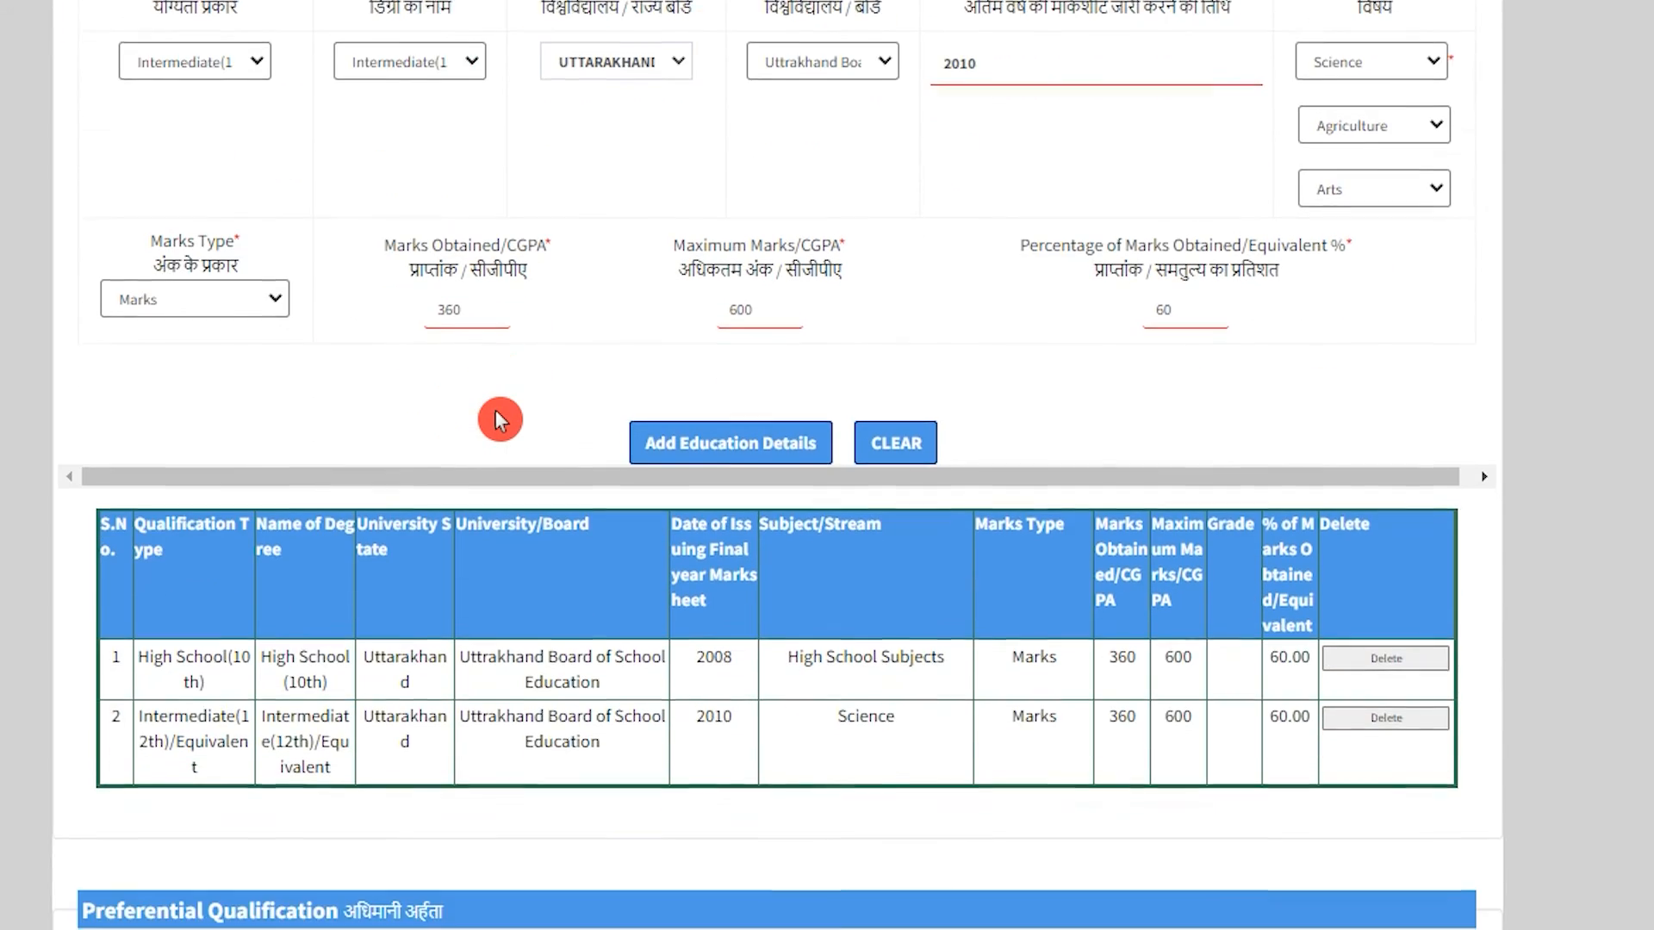
# Answer No to both the Territorial Army service and NCC 'B' Certificate questions.
pyautogui.scroll(-2, 500, 420)
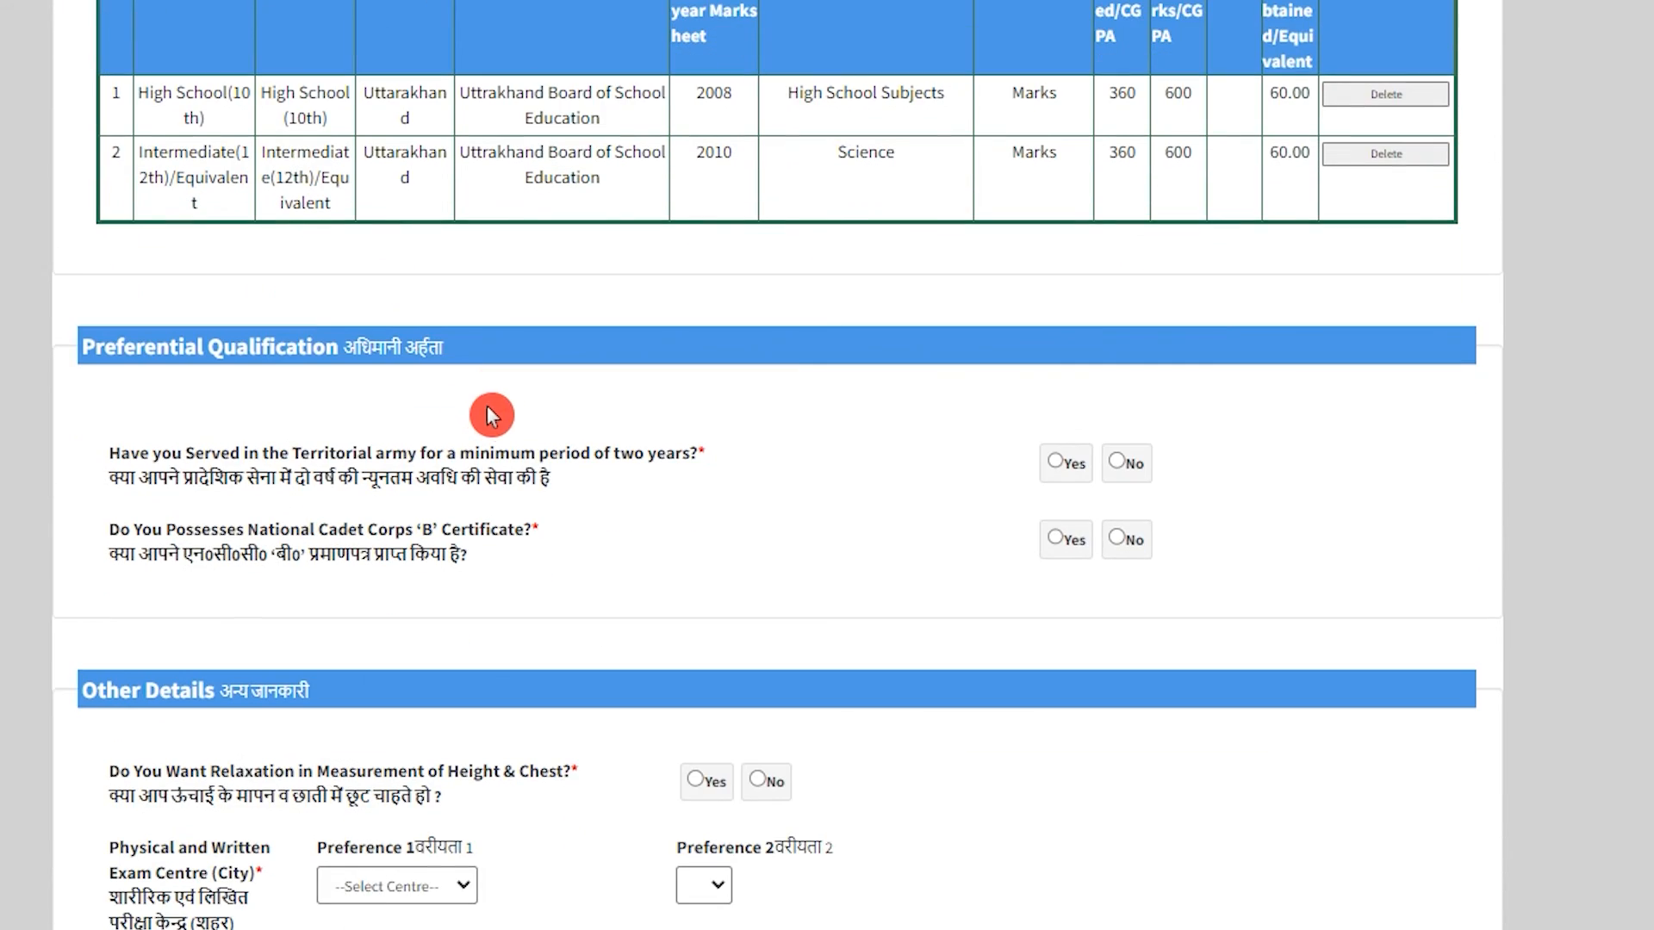
pyautogui.moveTo(360, 354); pyautogui.dragTo(433, 353)
pyautogui.moveTo(128, 478); pyautogui.dragTo(543, 480)
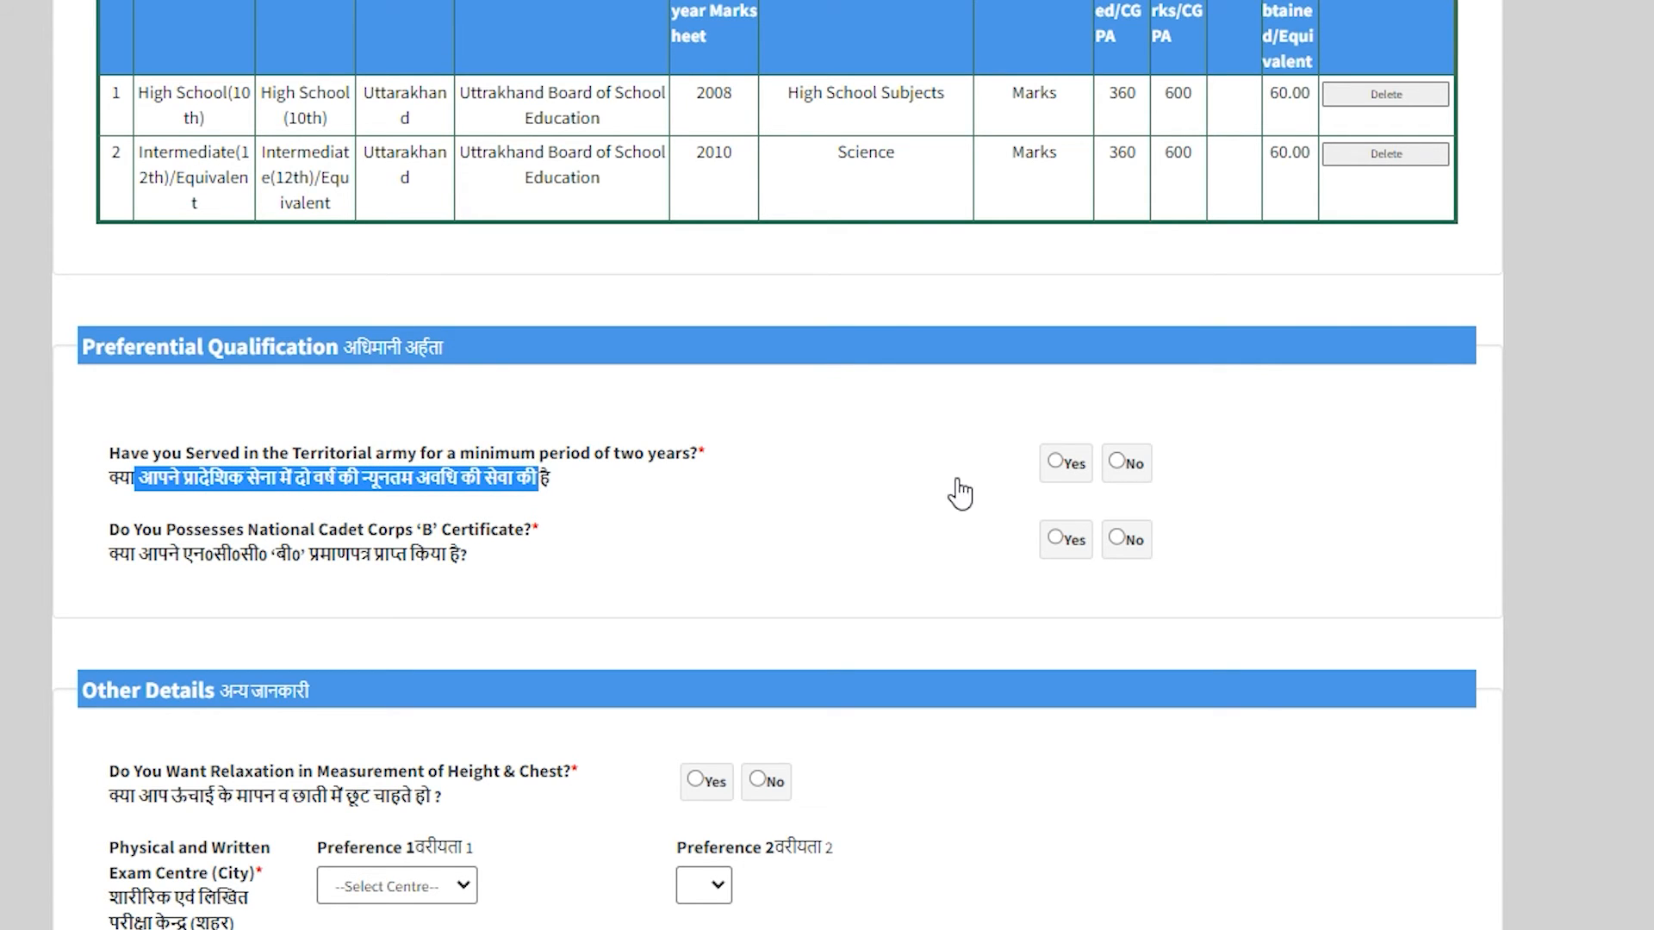
pyautogui.click(1116, 471)
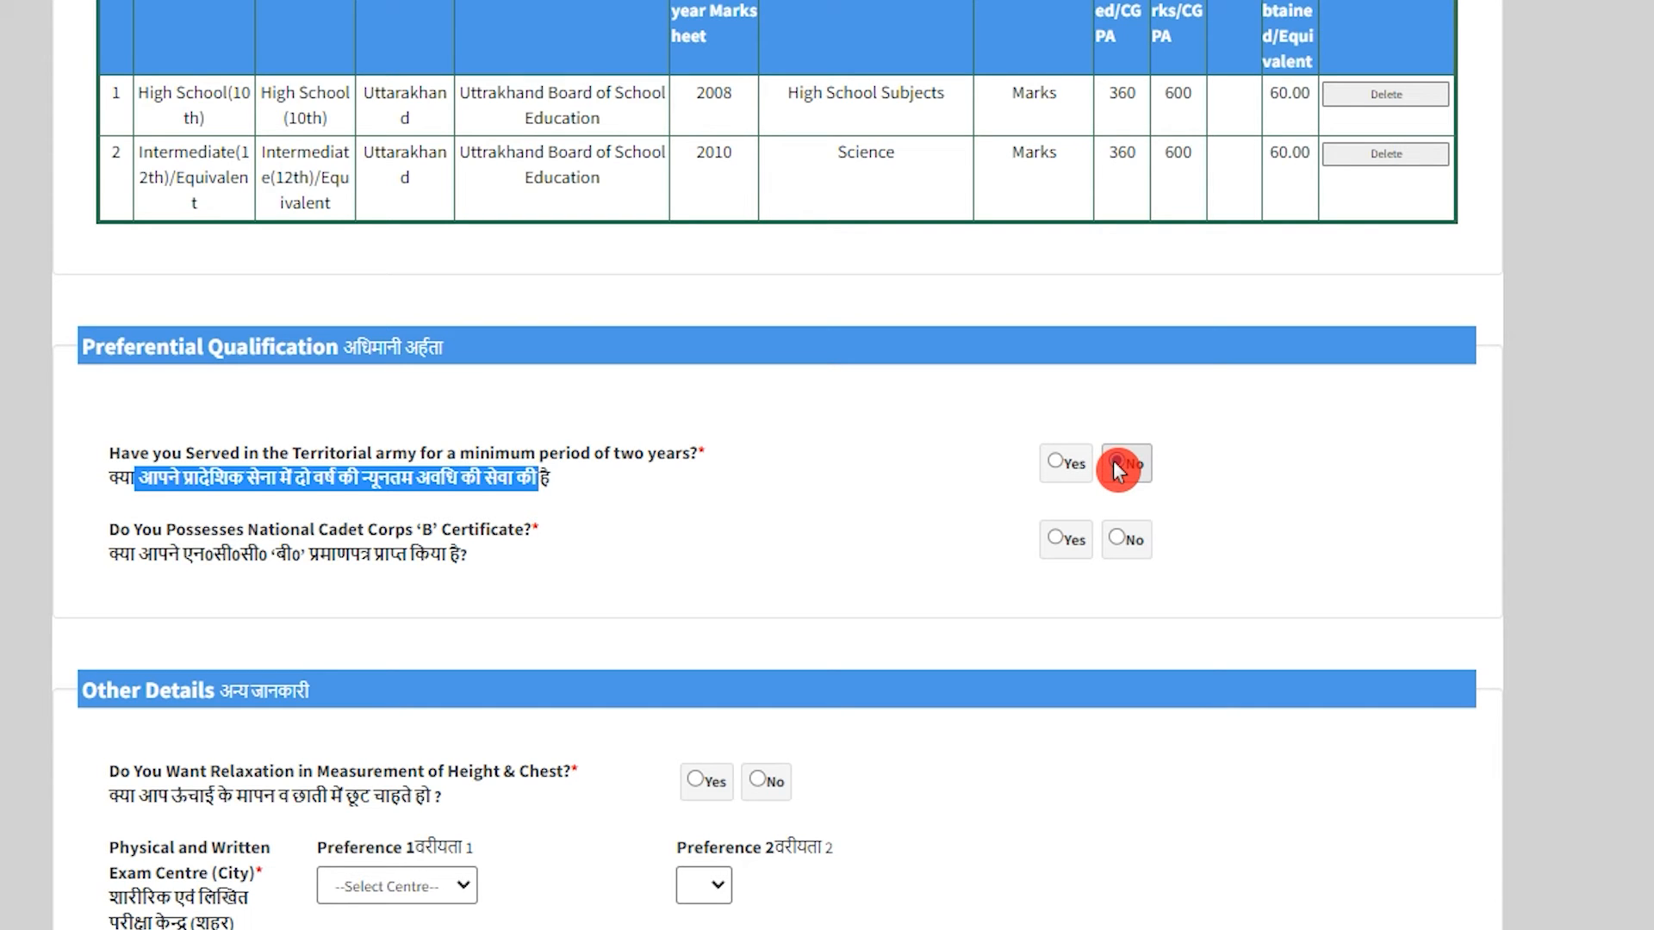
pyautogui.moveTo(142, 568); pyautogui.dragTo(436, 567)
pyautogui.click(1130, 545)
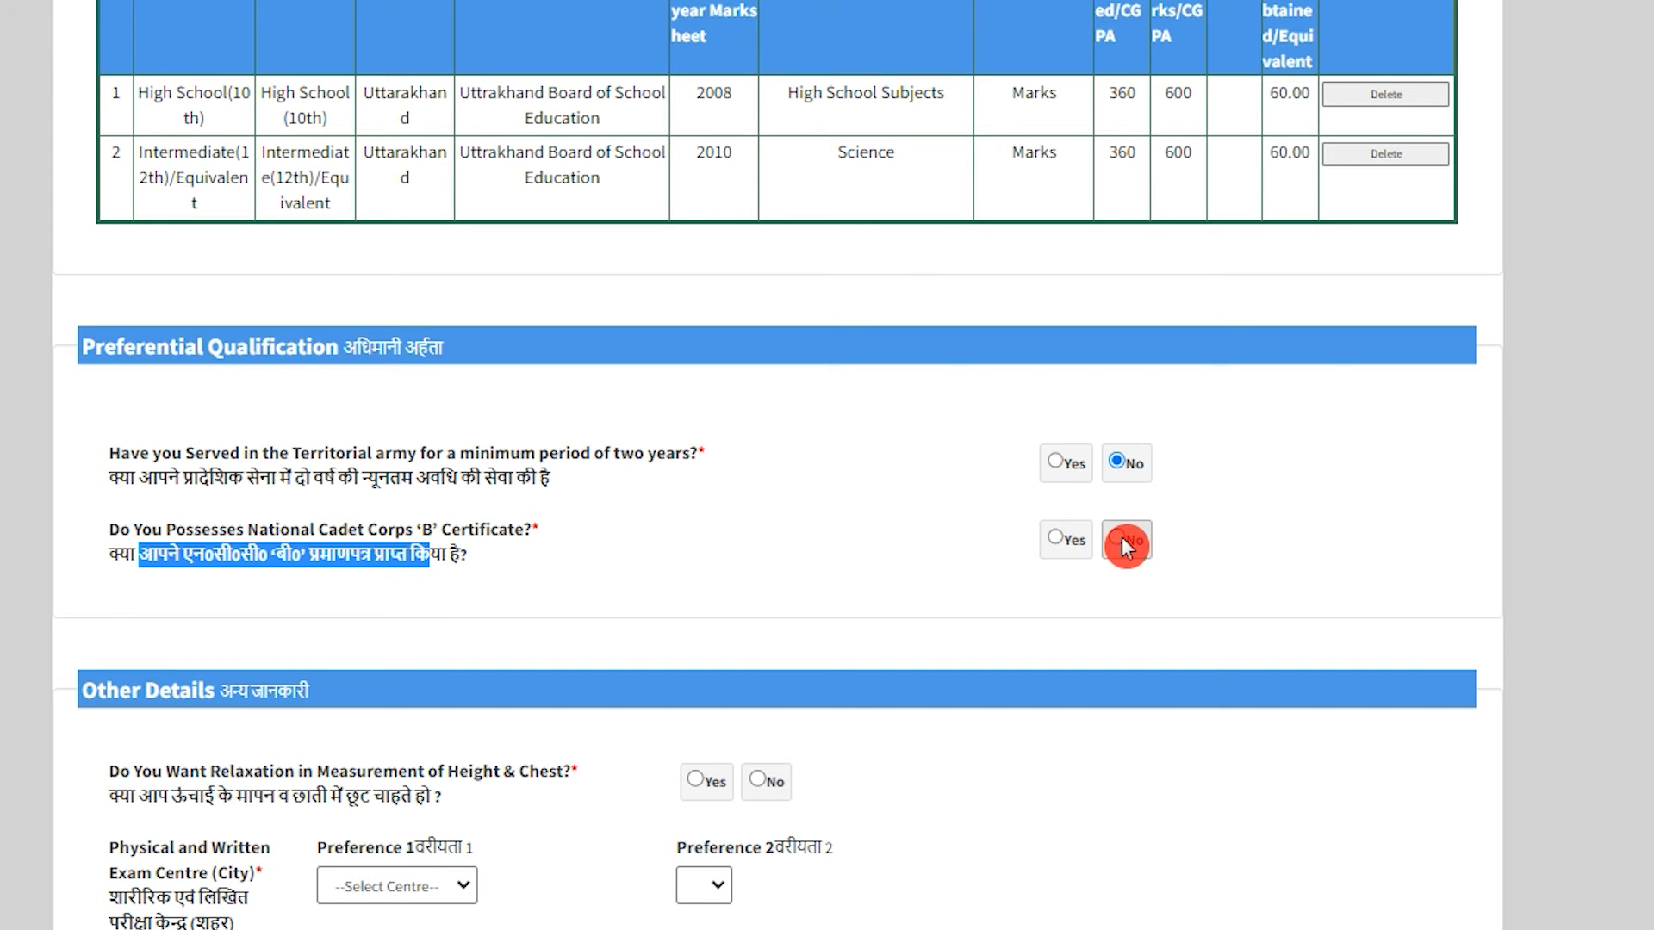
# Decline the height and chest measurement relaxation in Other Details.
pyautogui.scroll(-5, 517, 598)
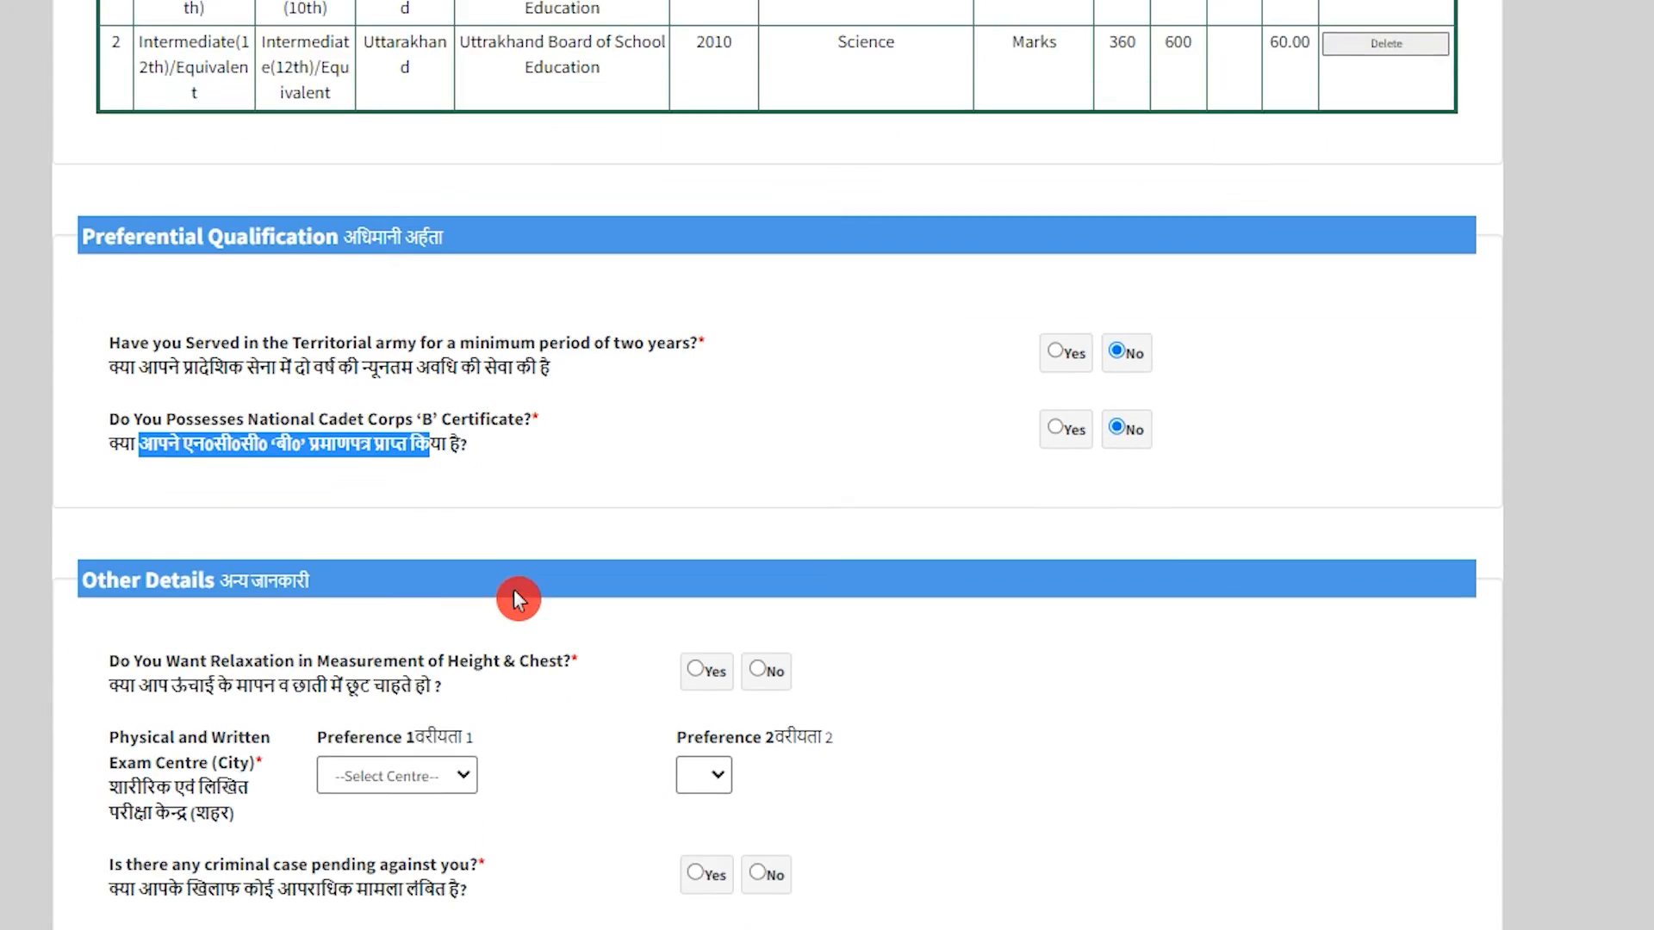
pyautogui.moveTo(238, 274); pyautogui.dragTo(286, 267)
pyautogui.moveTo(131, 384); pyautogui.dragTo(400, 390)
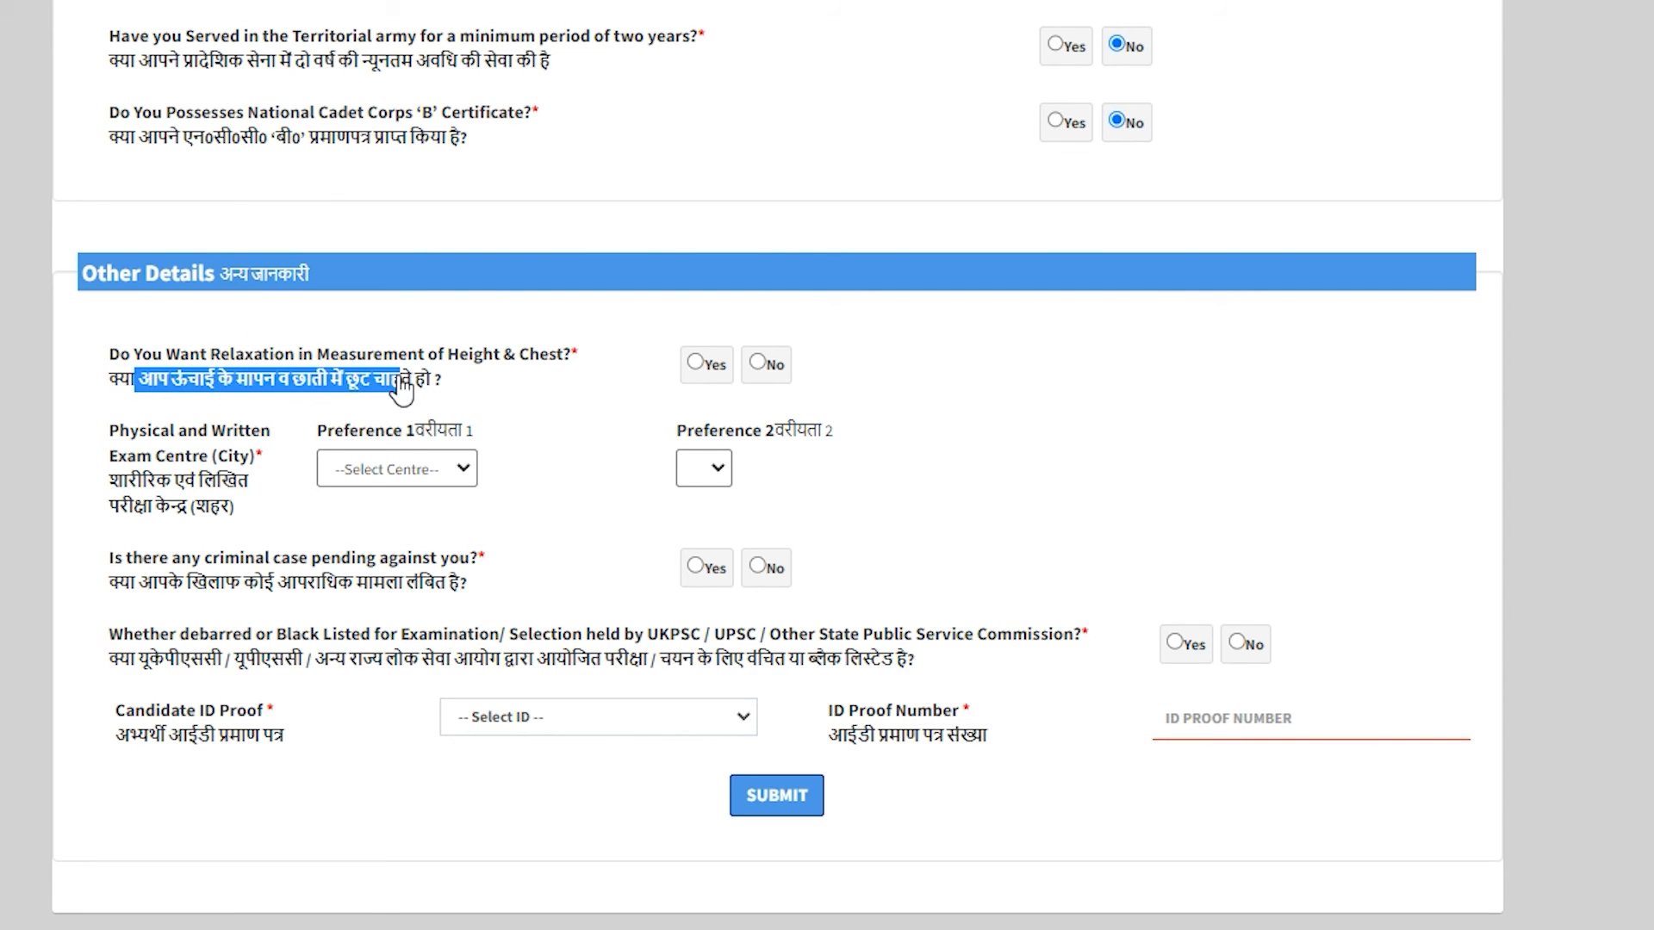
pyautogui.click(765, 363)
# Set exam centre preferences to Dehradun and Almora, then review the criminal-case and debarred questions.
pyautogui.moveTo(157, 503); pyautogui.dragTo(209, 522)
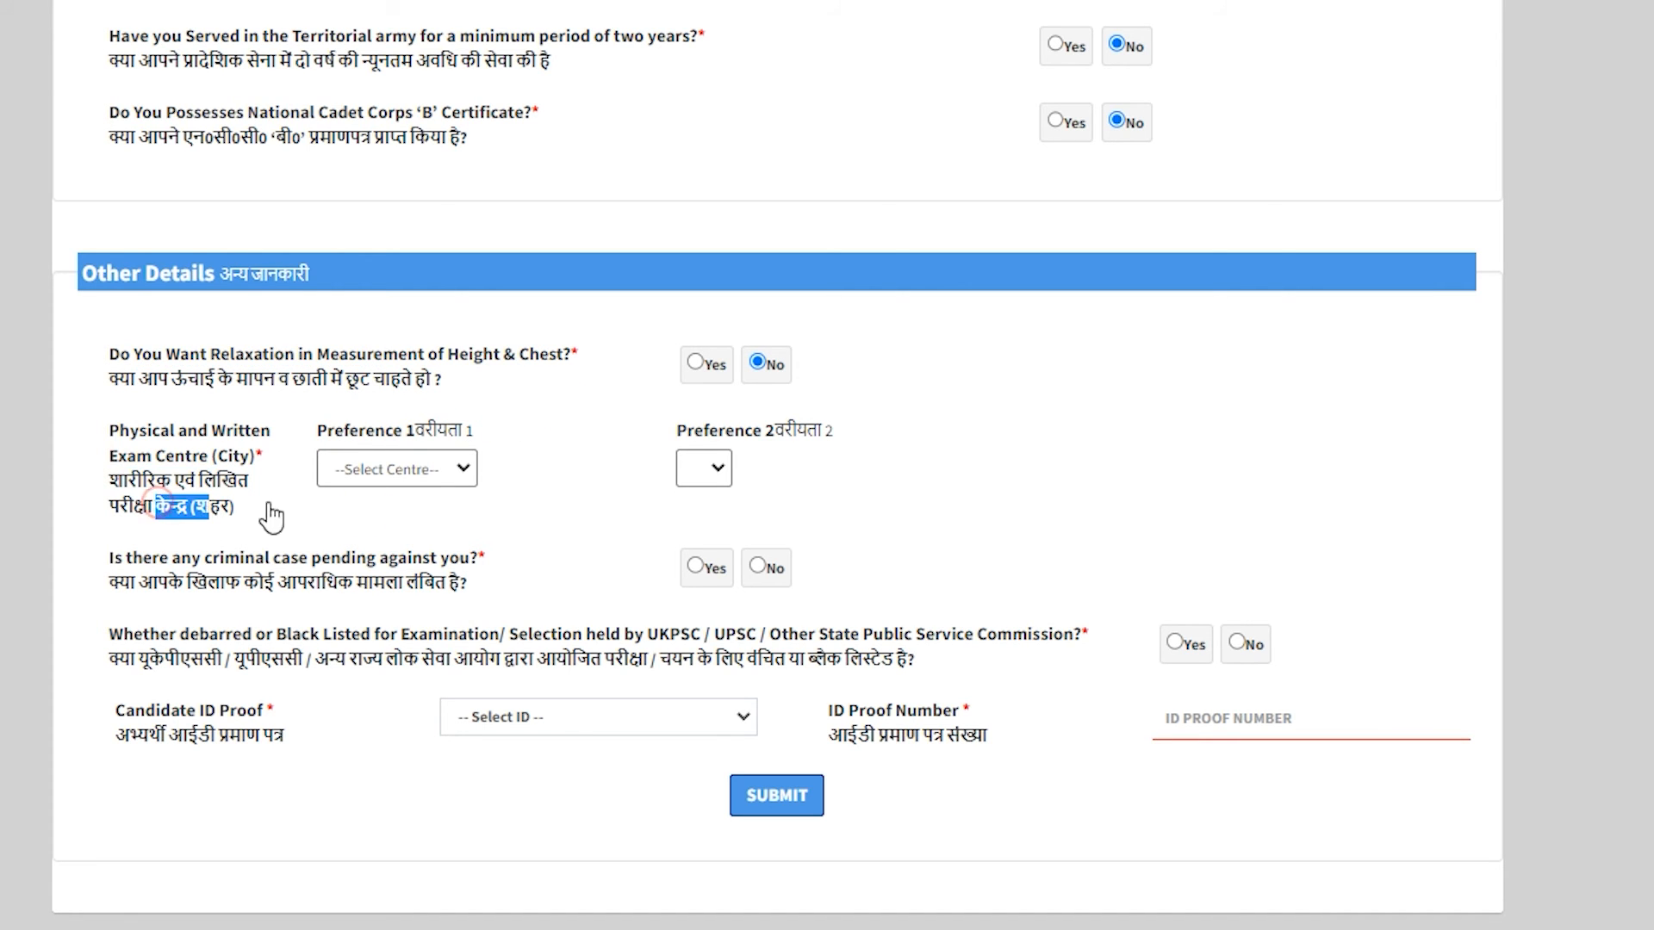
pyautogui.click(445, 482)
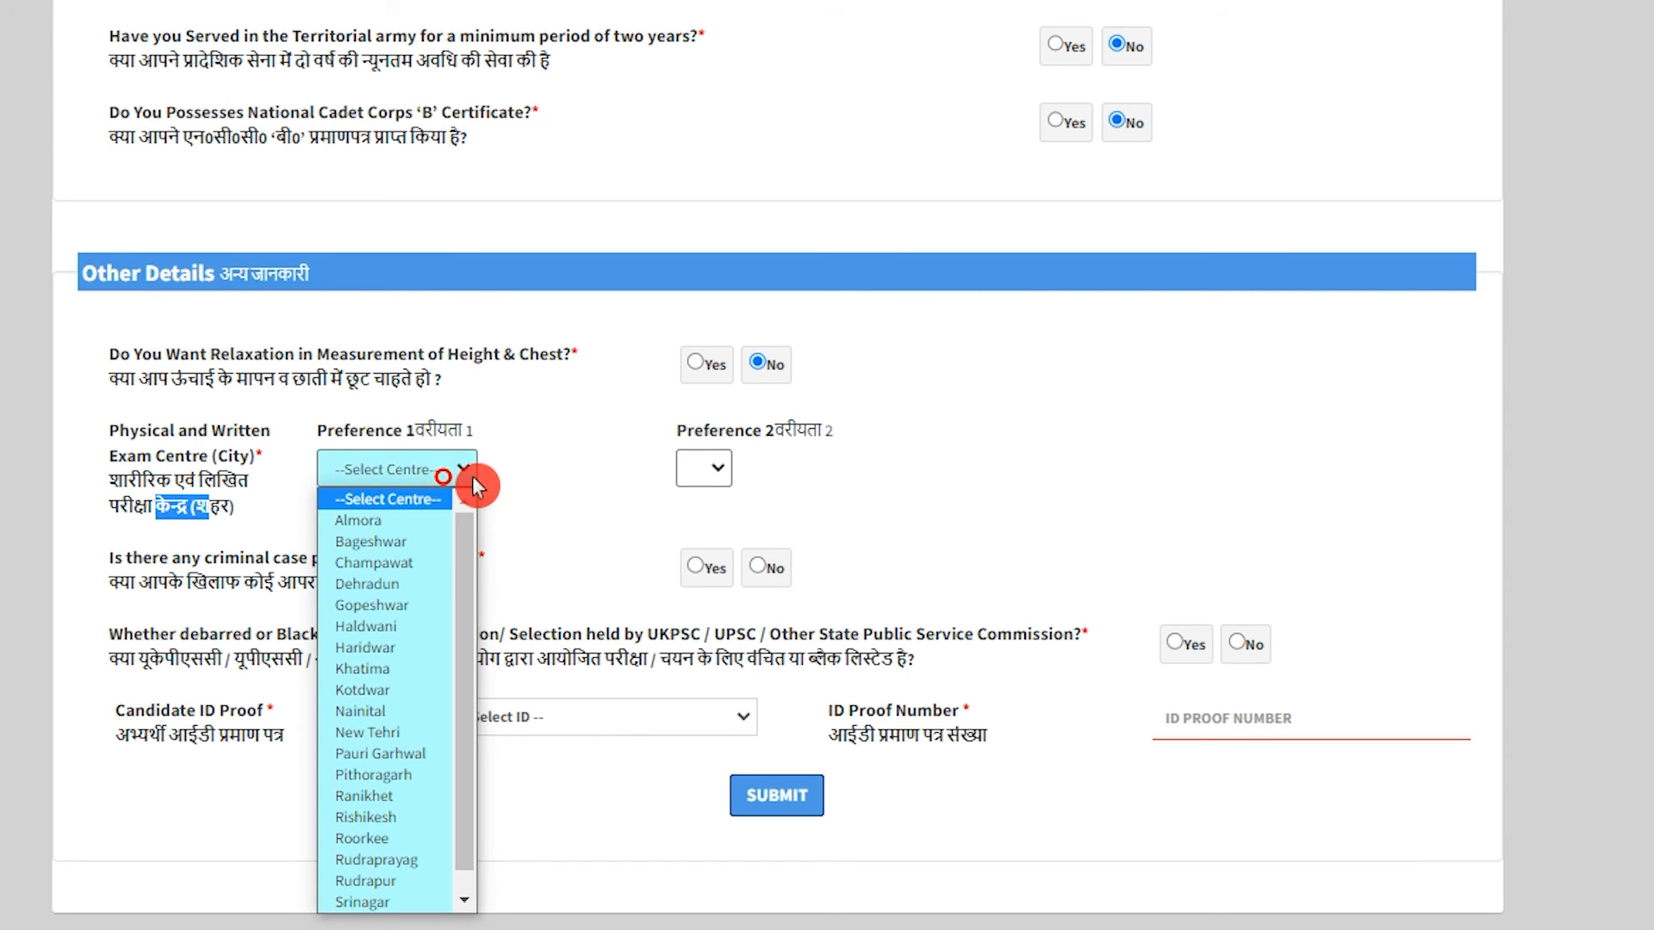
pyautogui.click(564, 470)
pyautogui.click(430, 470)
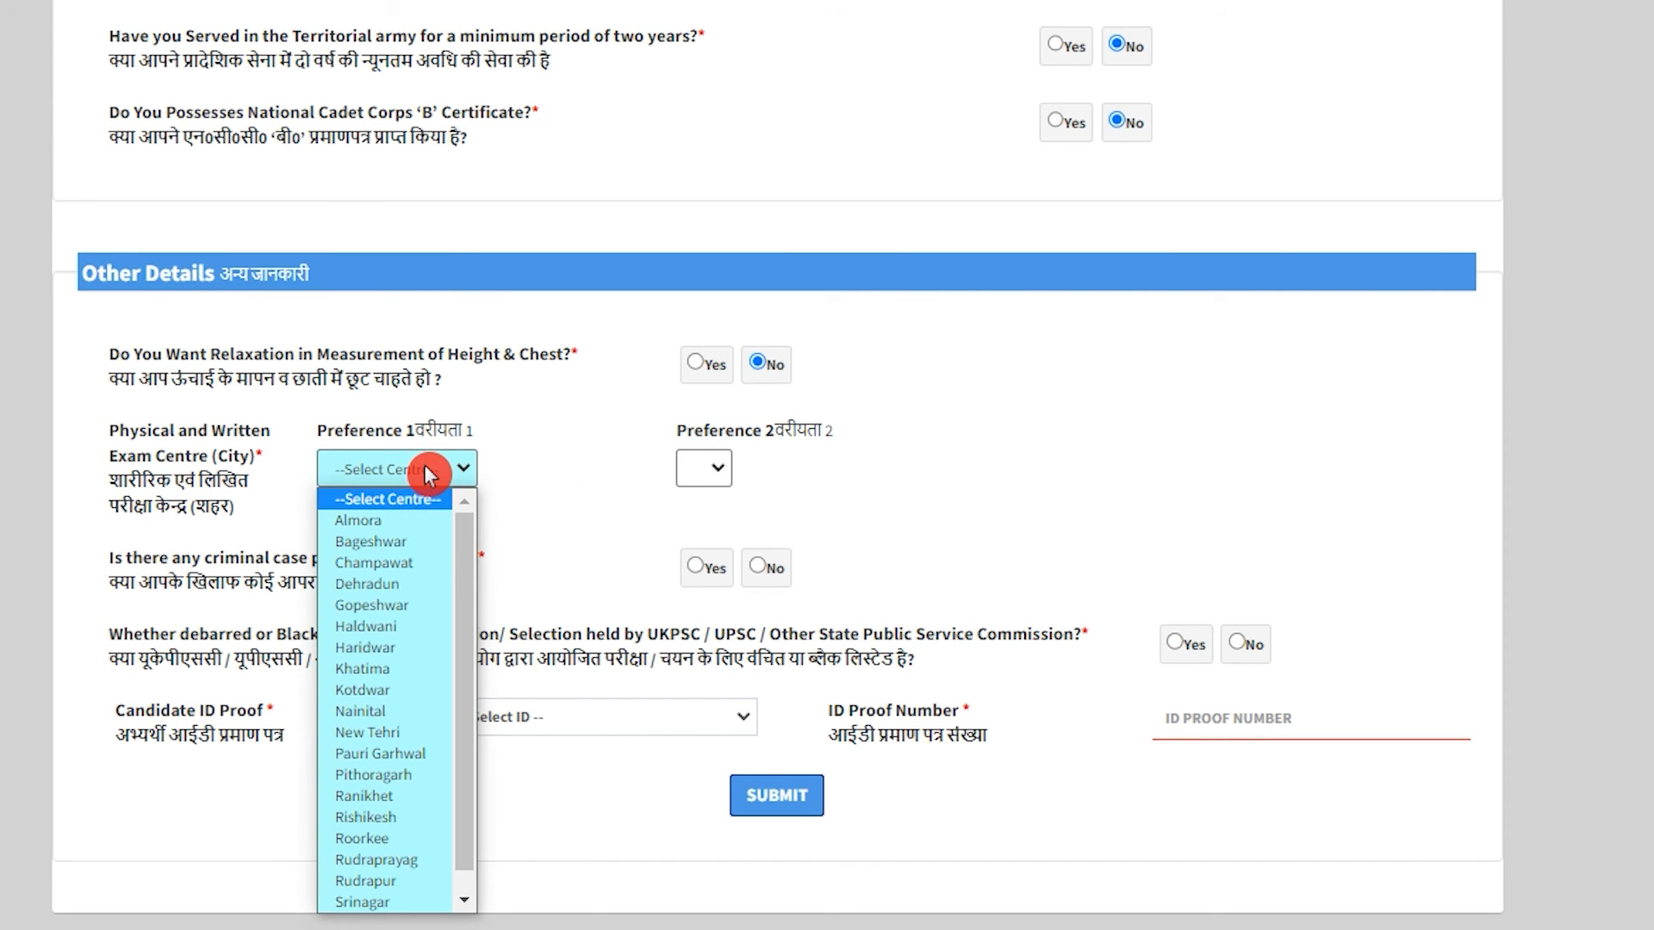
pyautogui.scroll(-1, 420, 567)
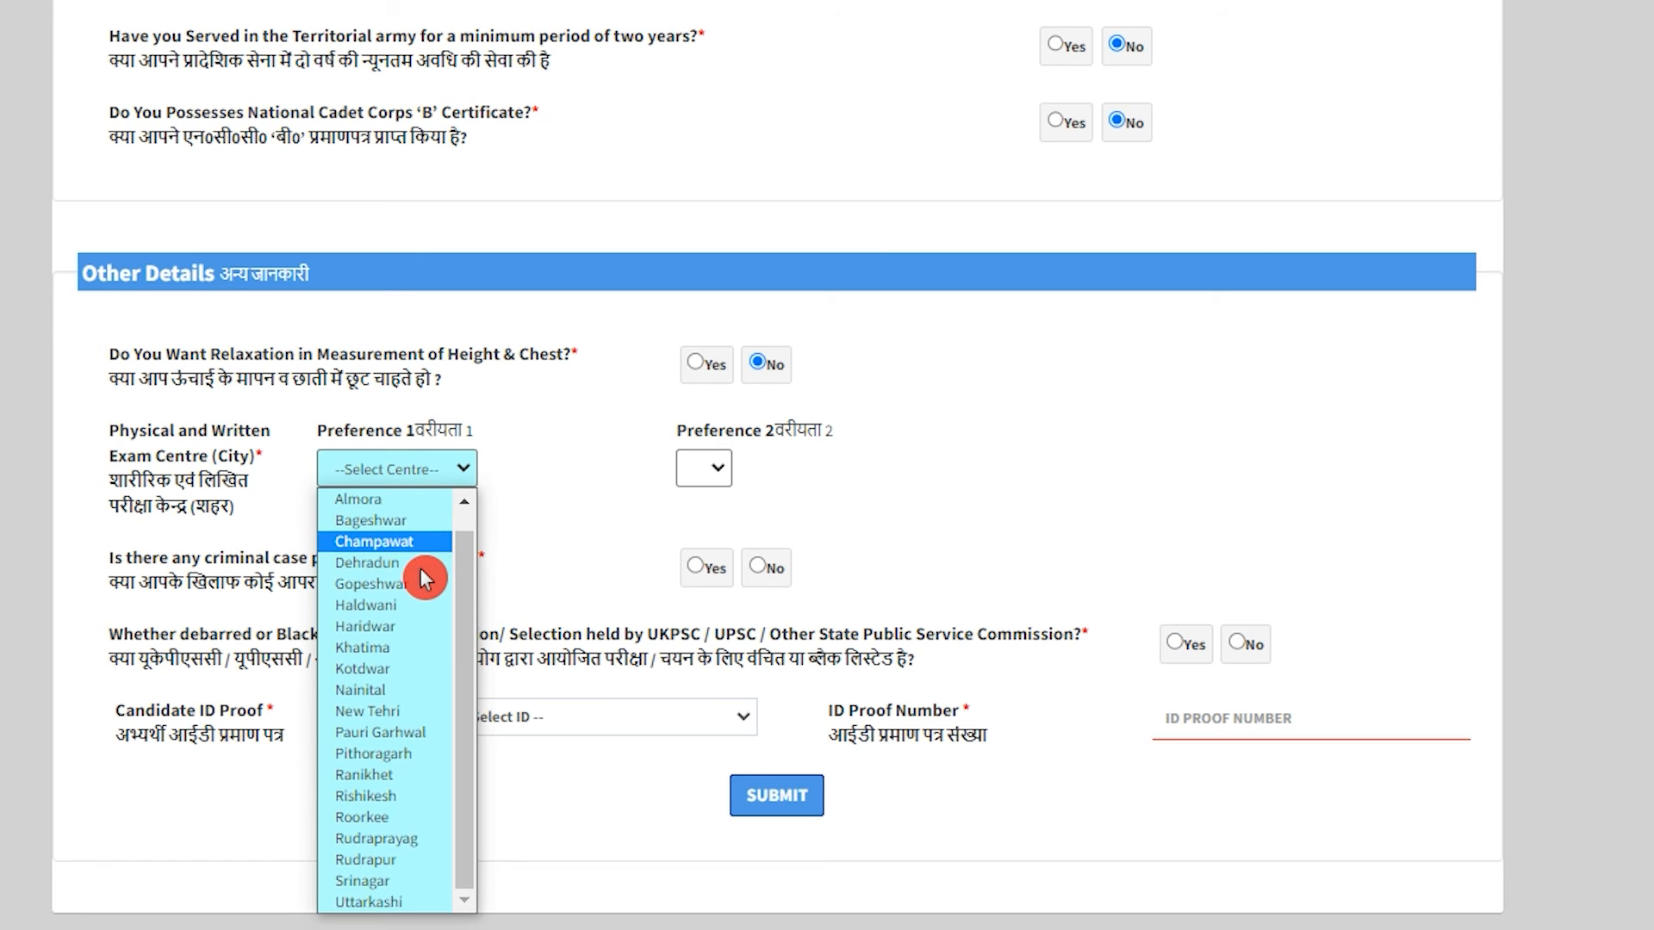
pyautogui.click(403, 570)
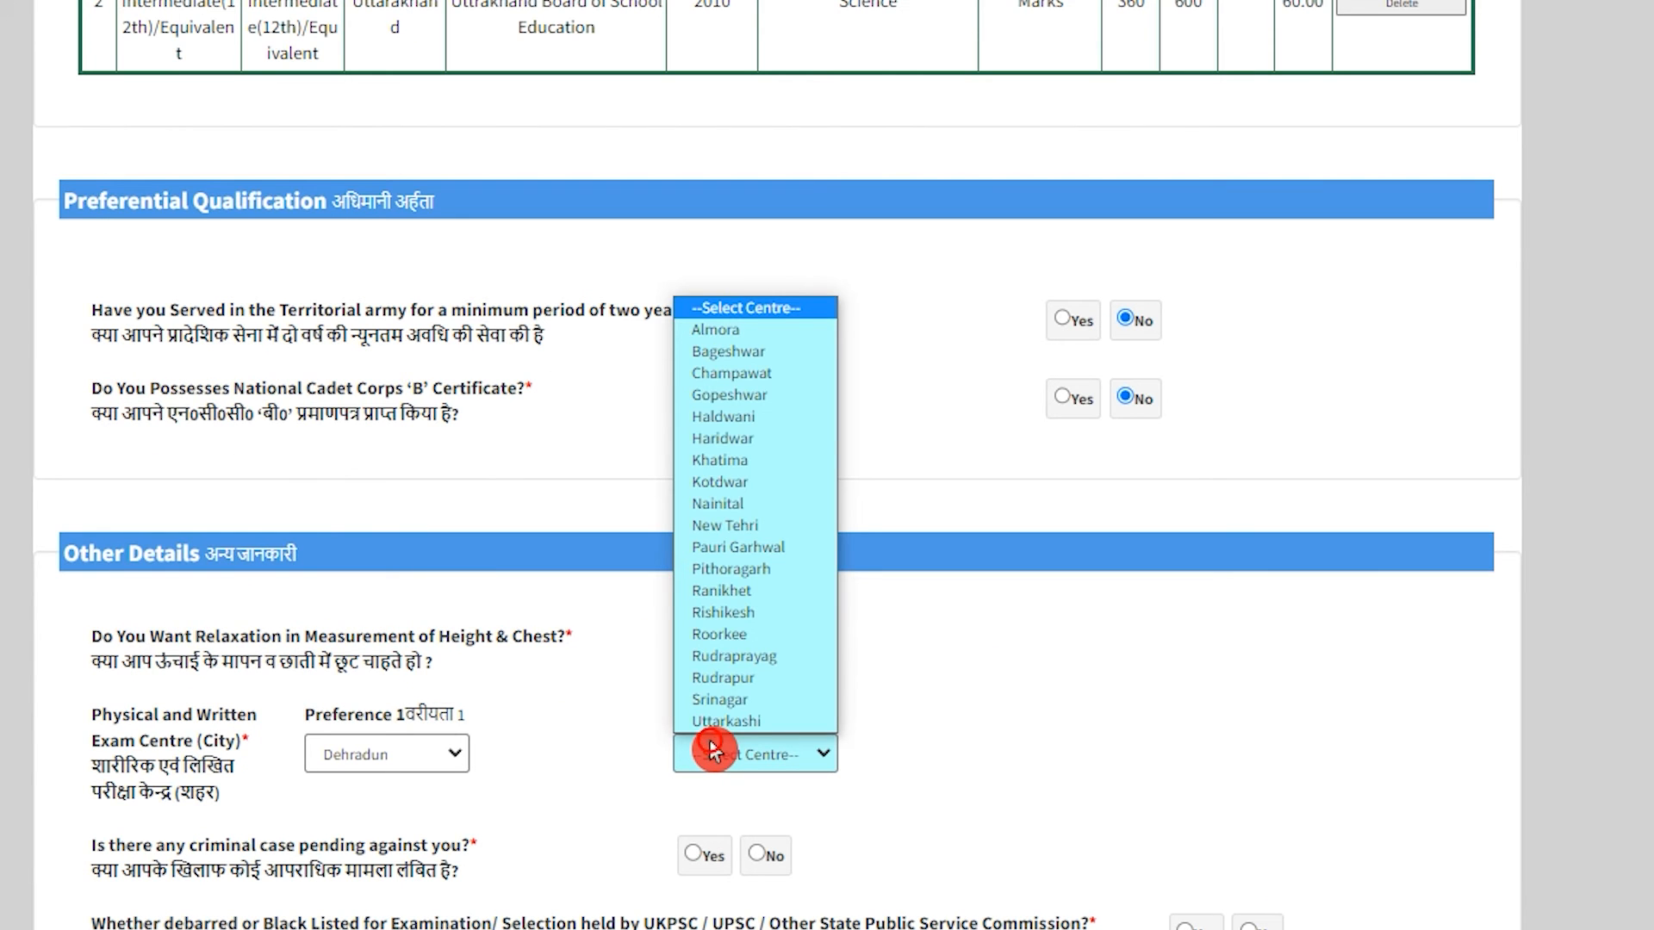
pyautogui.click(766, 334)
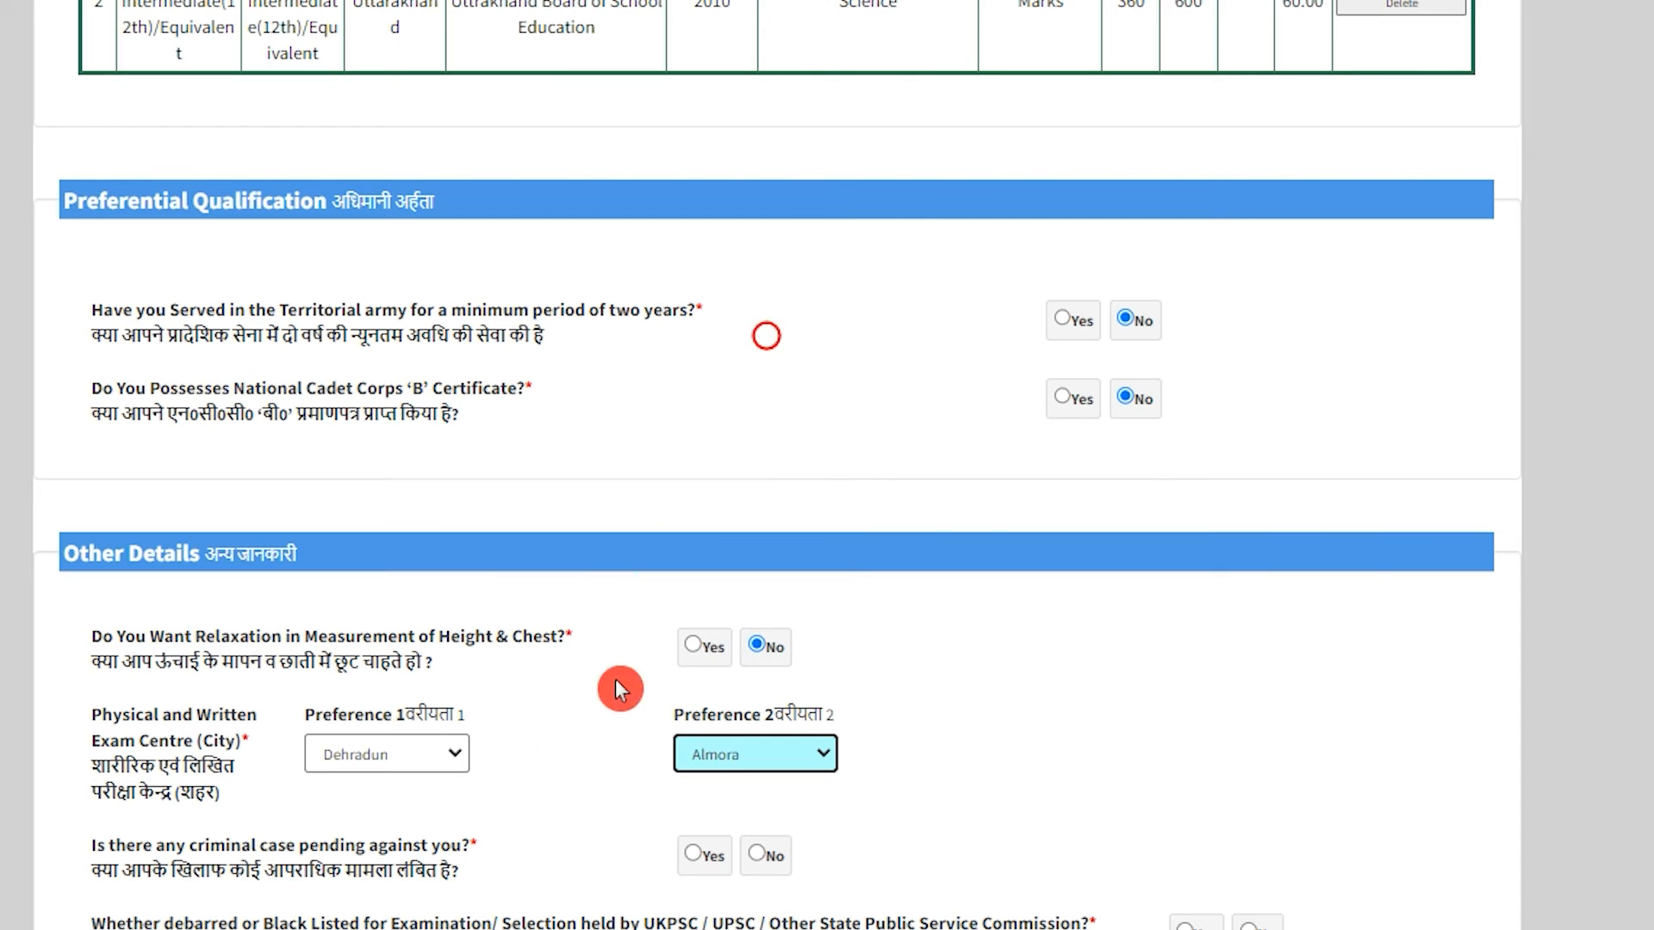
pyautogui.scroll(-3, 620, 686)
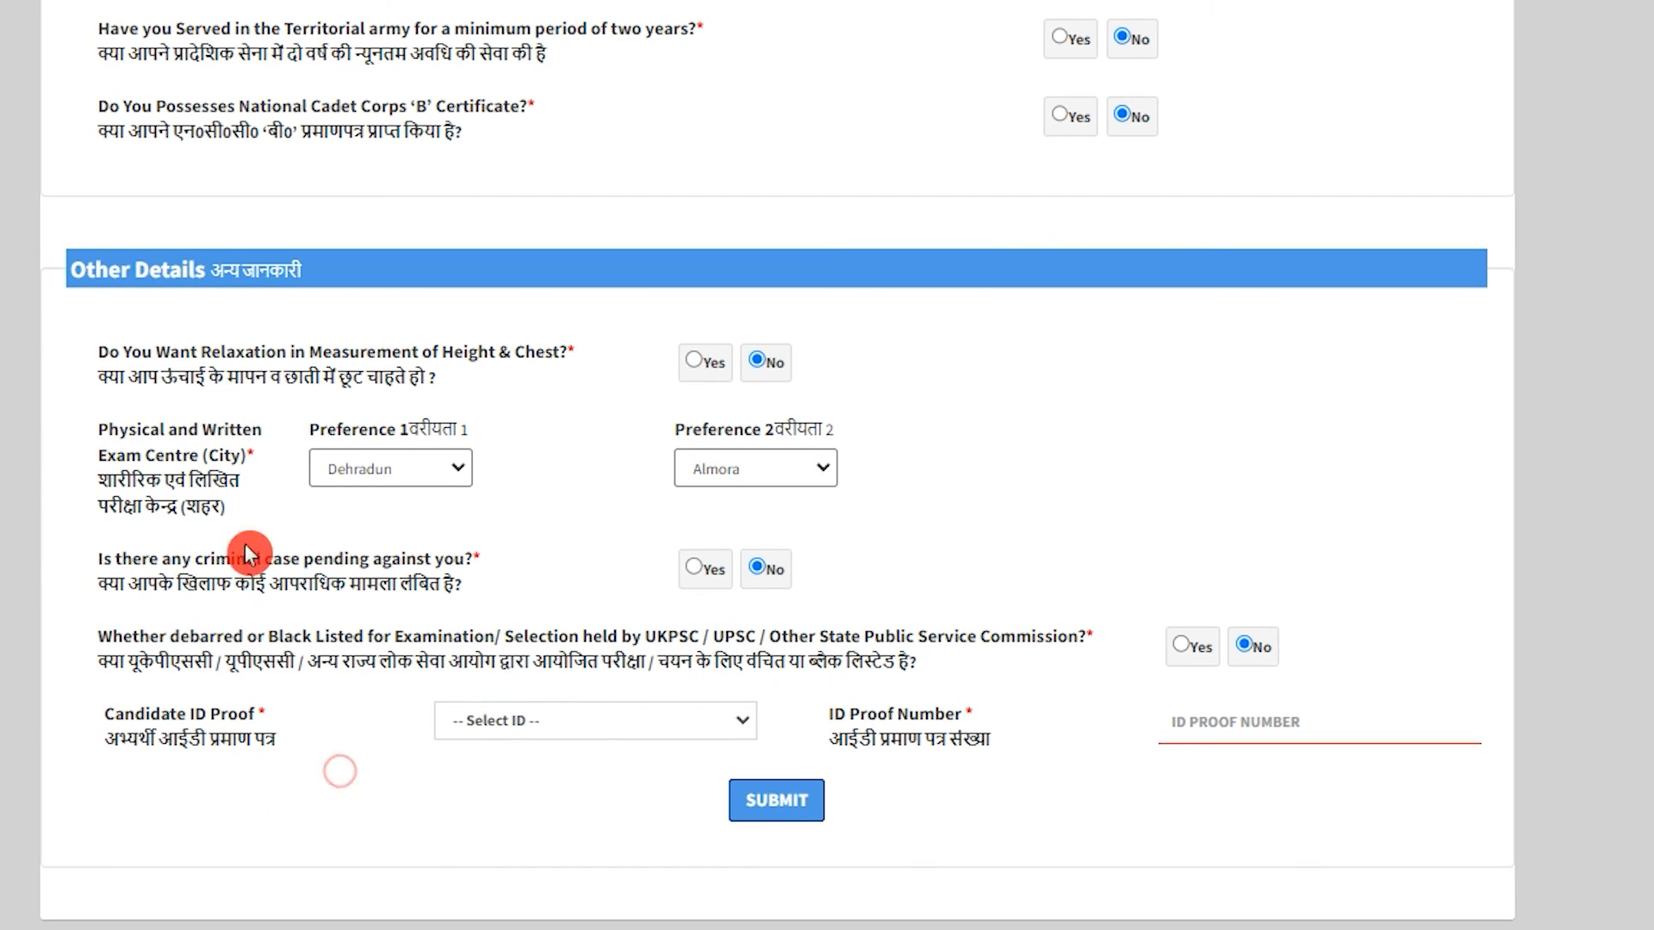
pyautogui.moveTo(129, 586); pyautogui.dragTo(396, 590)
pyautogui.moveTo(164, 639); pyautogui.dragTo(664, 683)
# Choose Aadhaar Card as ID proof, enter the ID number, and submit the details.
pyautogui.click(827, 652)
pyautogui.click(582, 708)
pyautogui.click(575, 720)
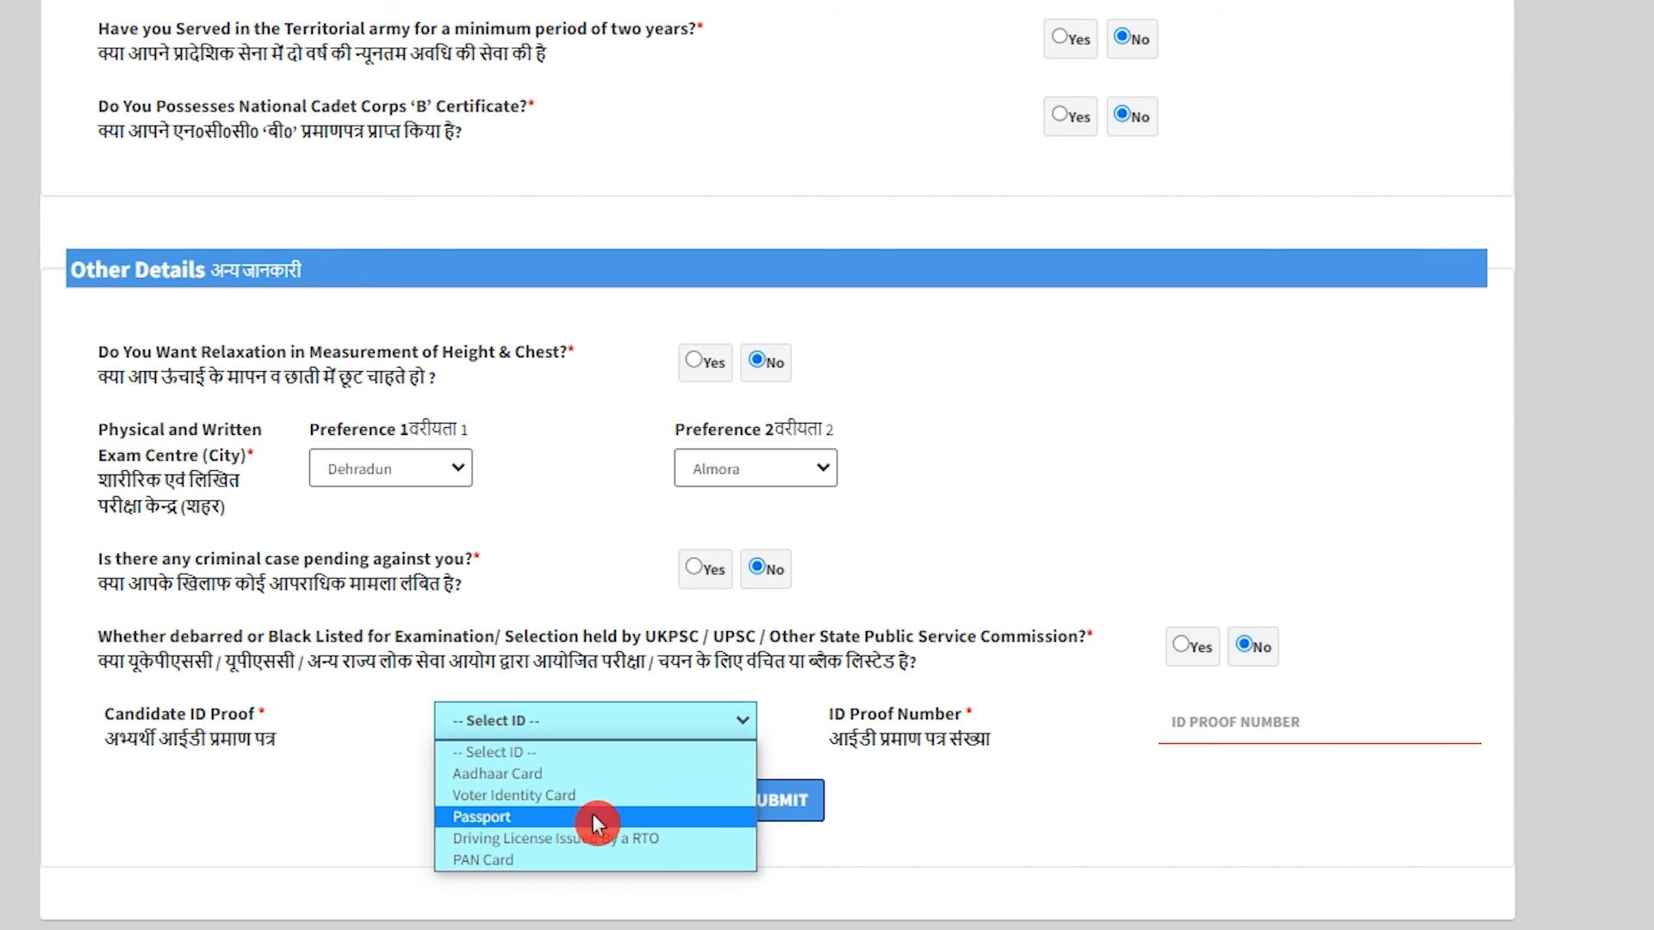
pyautogui.click(537, 774)
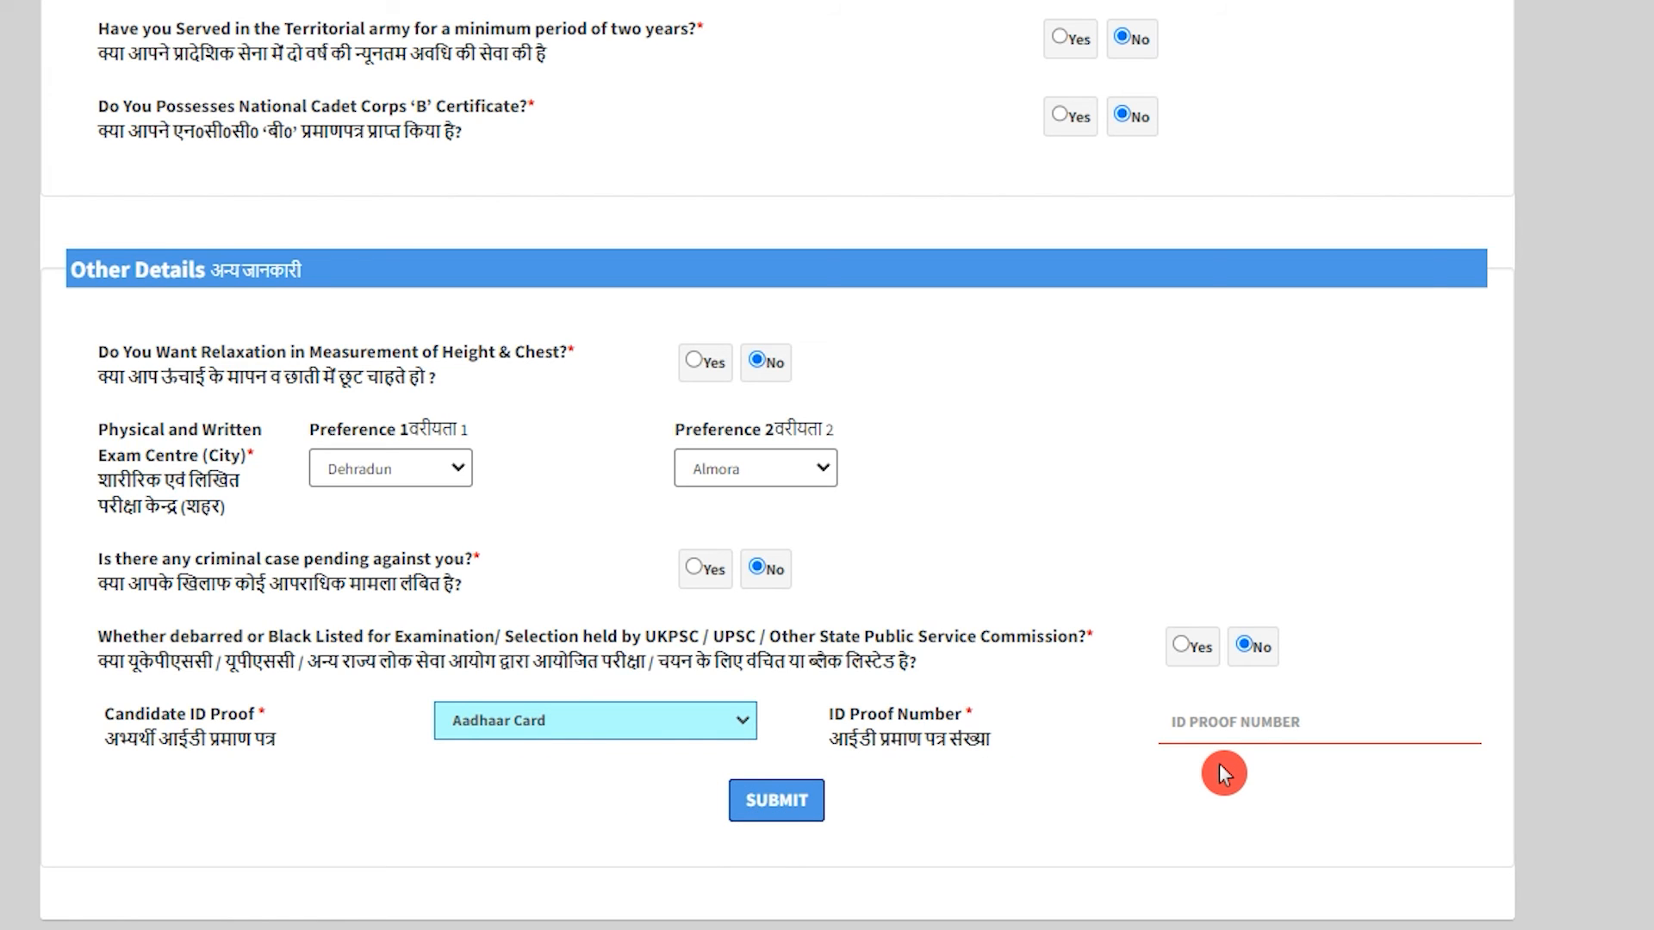
pyautogui.click(1241, 722)
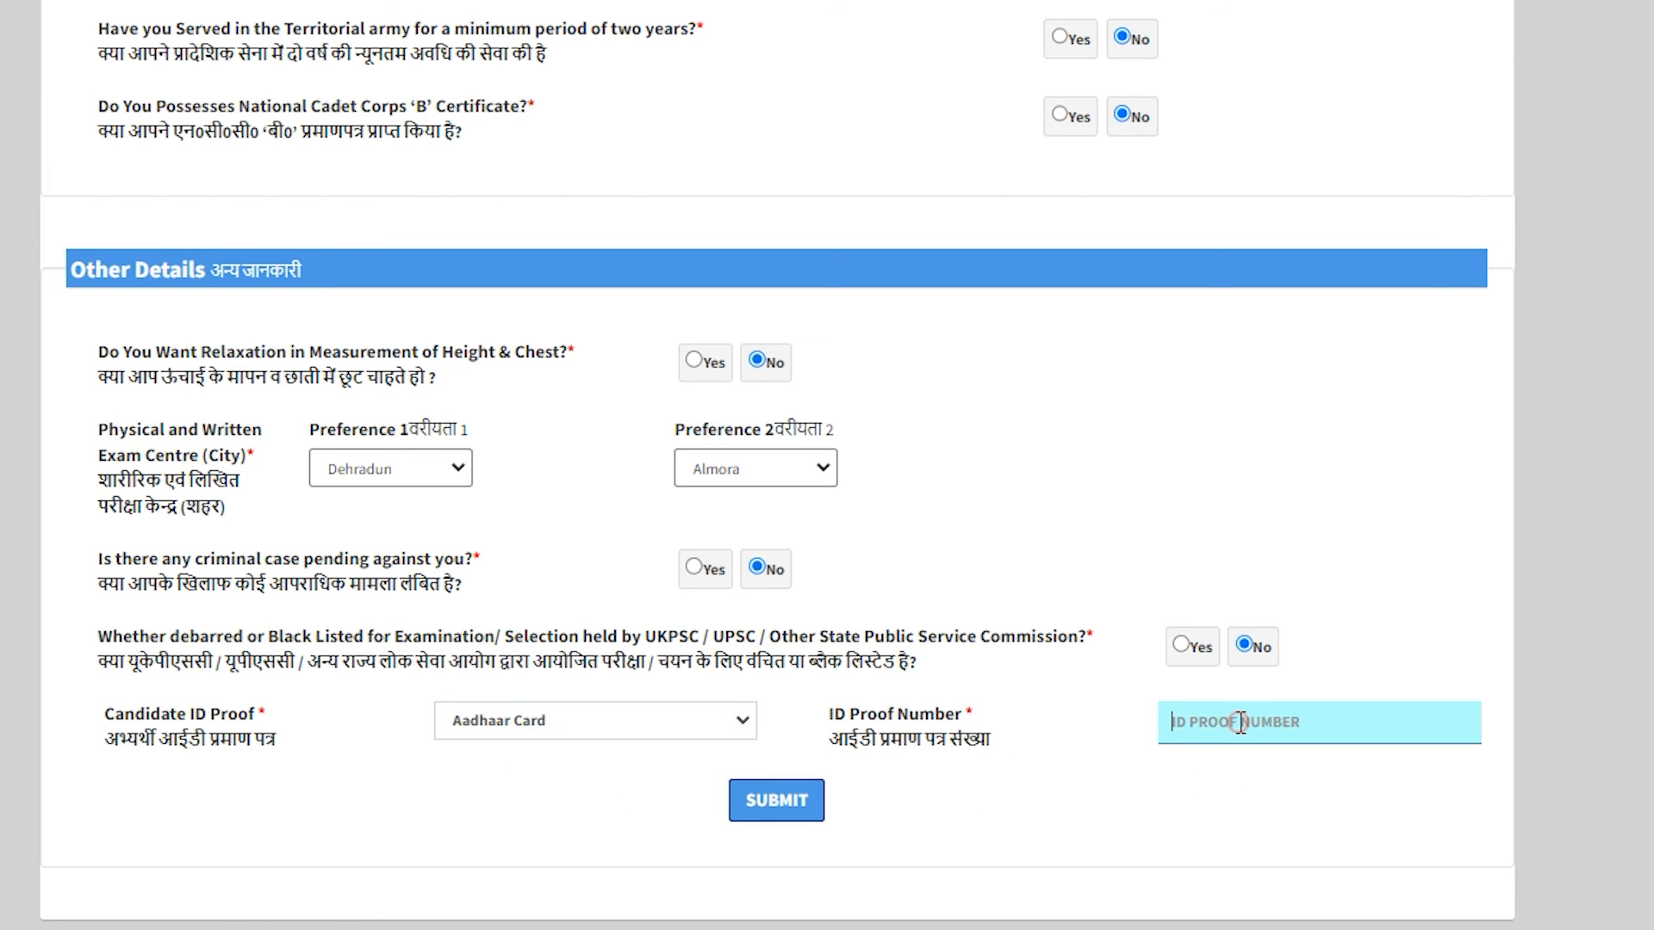
pyautogui.write('123456789')
pyautogui.click(806, 819)
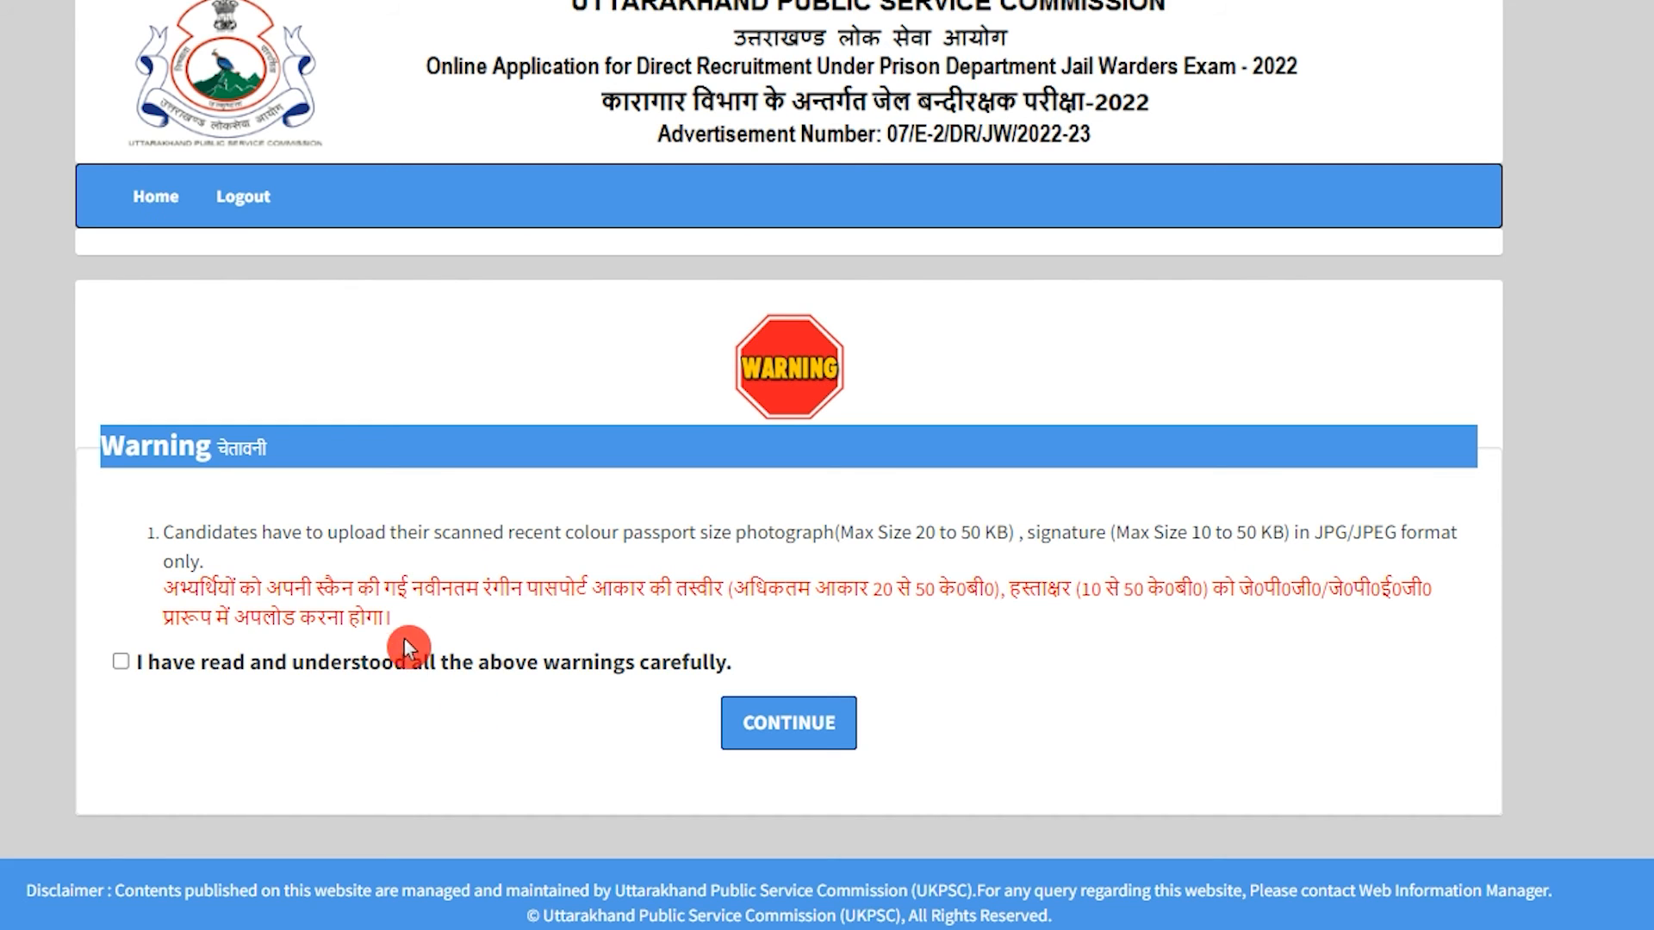
# Review the colour photo and 10–50 KB signature requirements and acknowledge the warnings.
pyautogui.moveTo(405, 588); pyautogui.dragTo(692, 591)
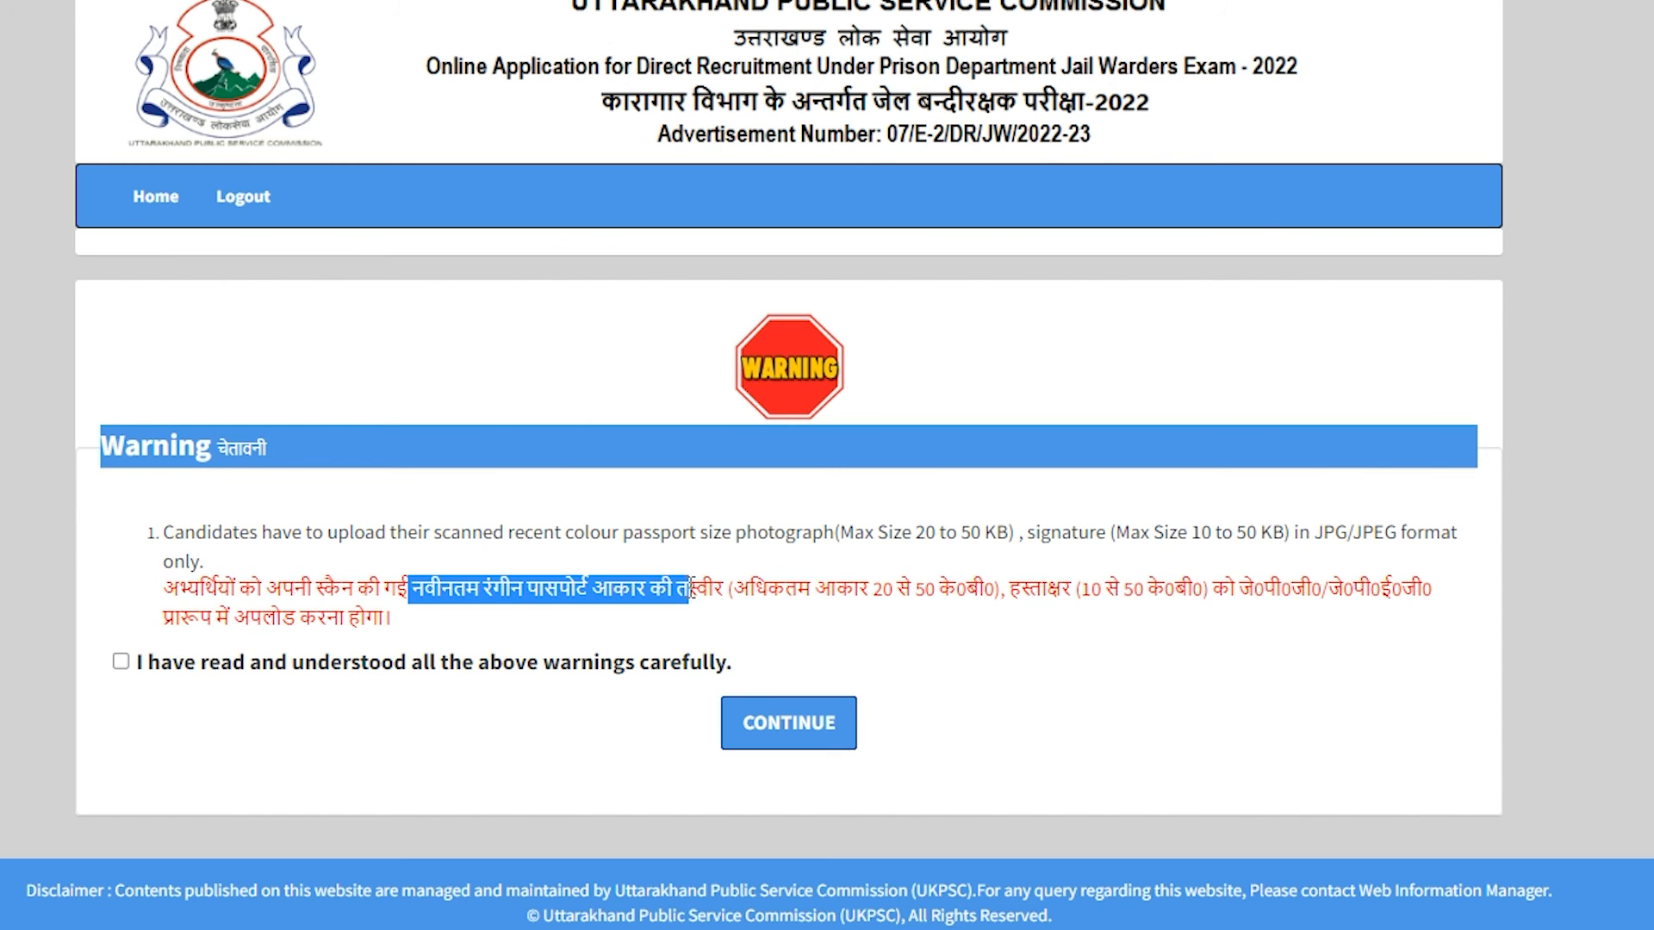
pyautogui.moveTo(872, 591); pyautogui.dragTo(1046, 593)
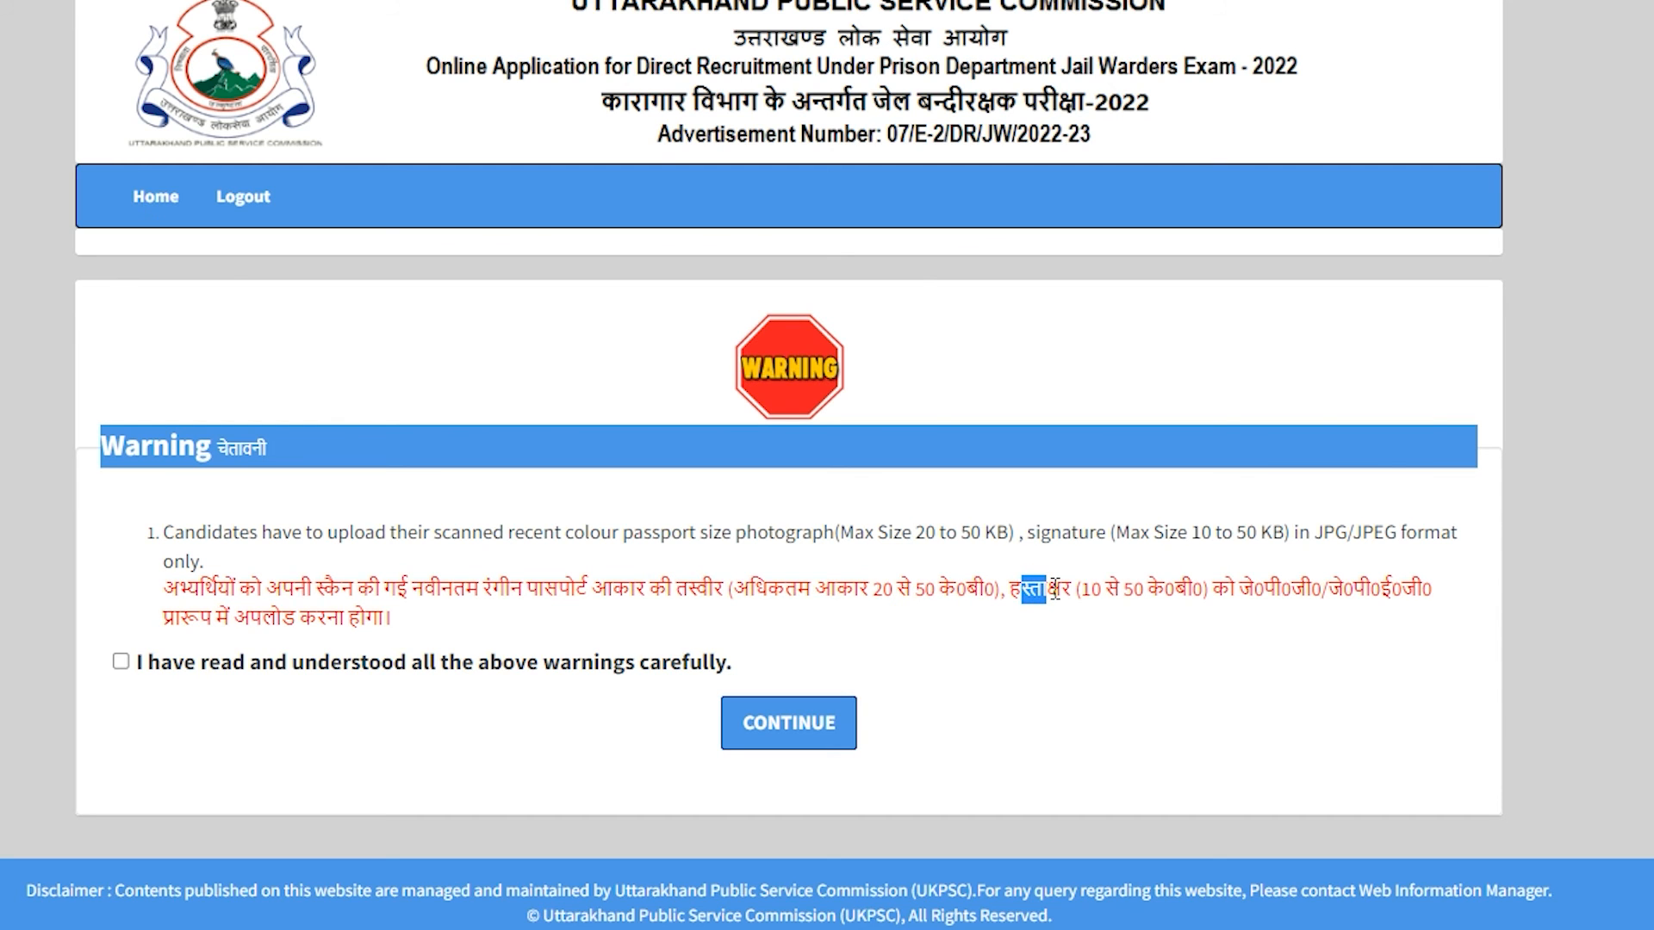
pyautogui.moveTo(1089, 591); pyautogui.dragTo(1191, 591)
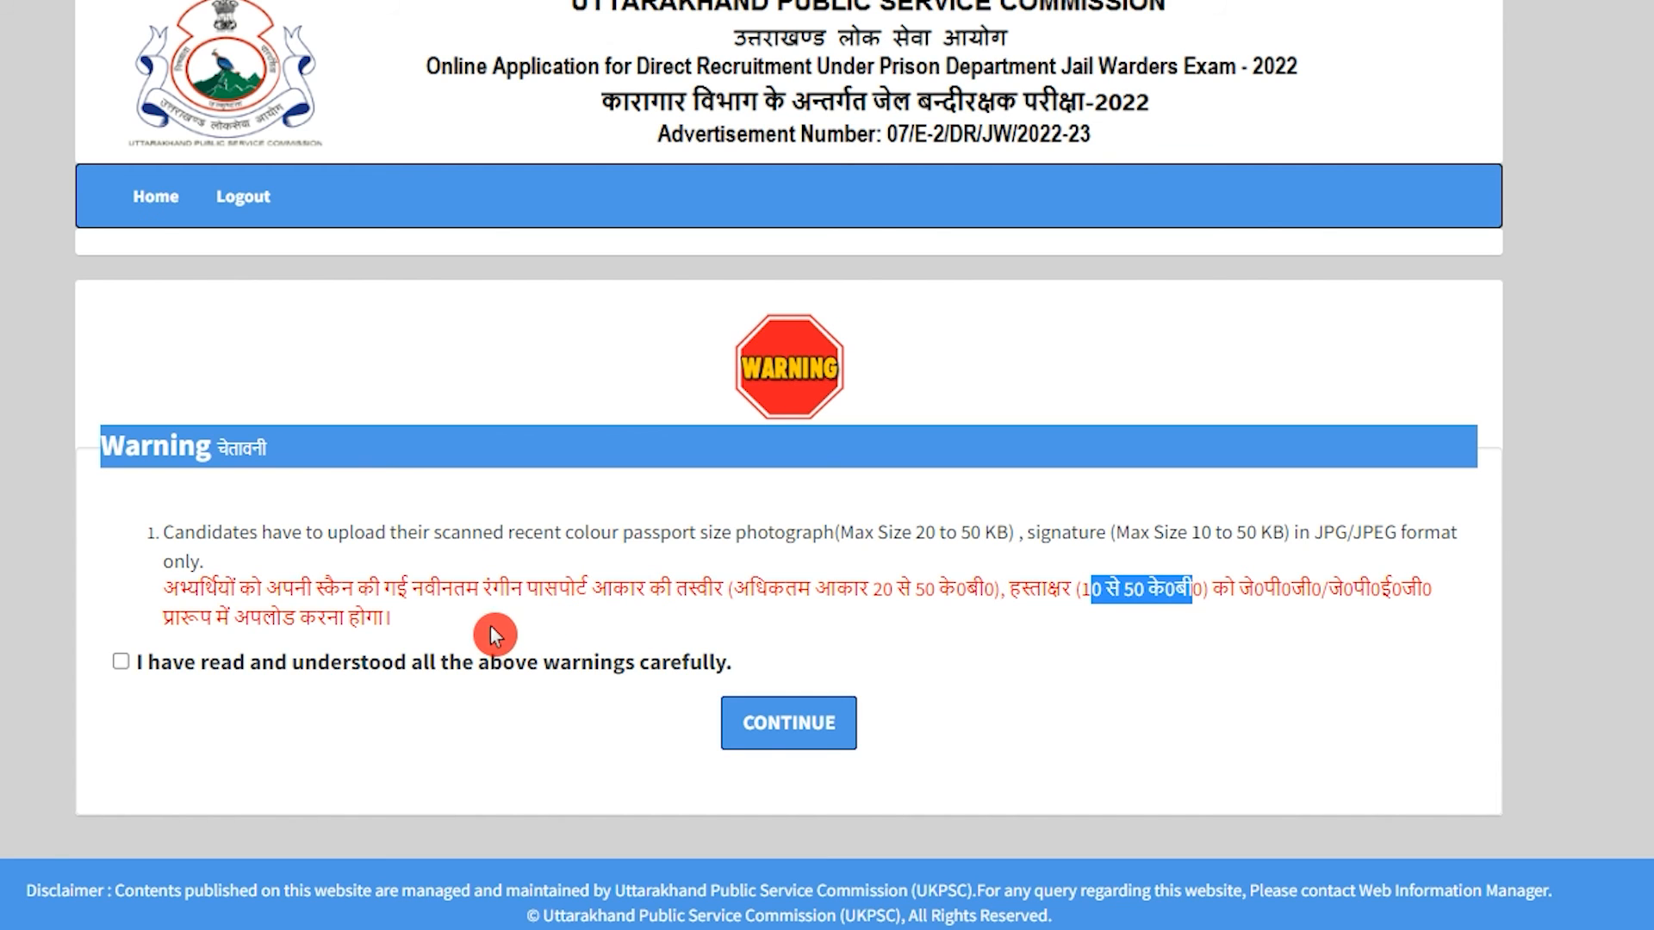
pyautogui.click(126, 665)
# Upload the chosen colour photograph and signature files and confirm them as correct.
pyautogui.click(811, 718)
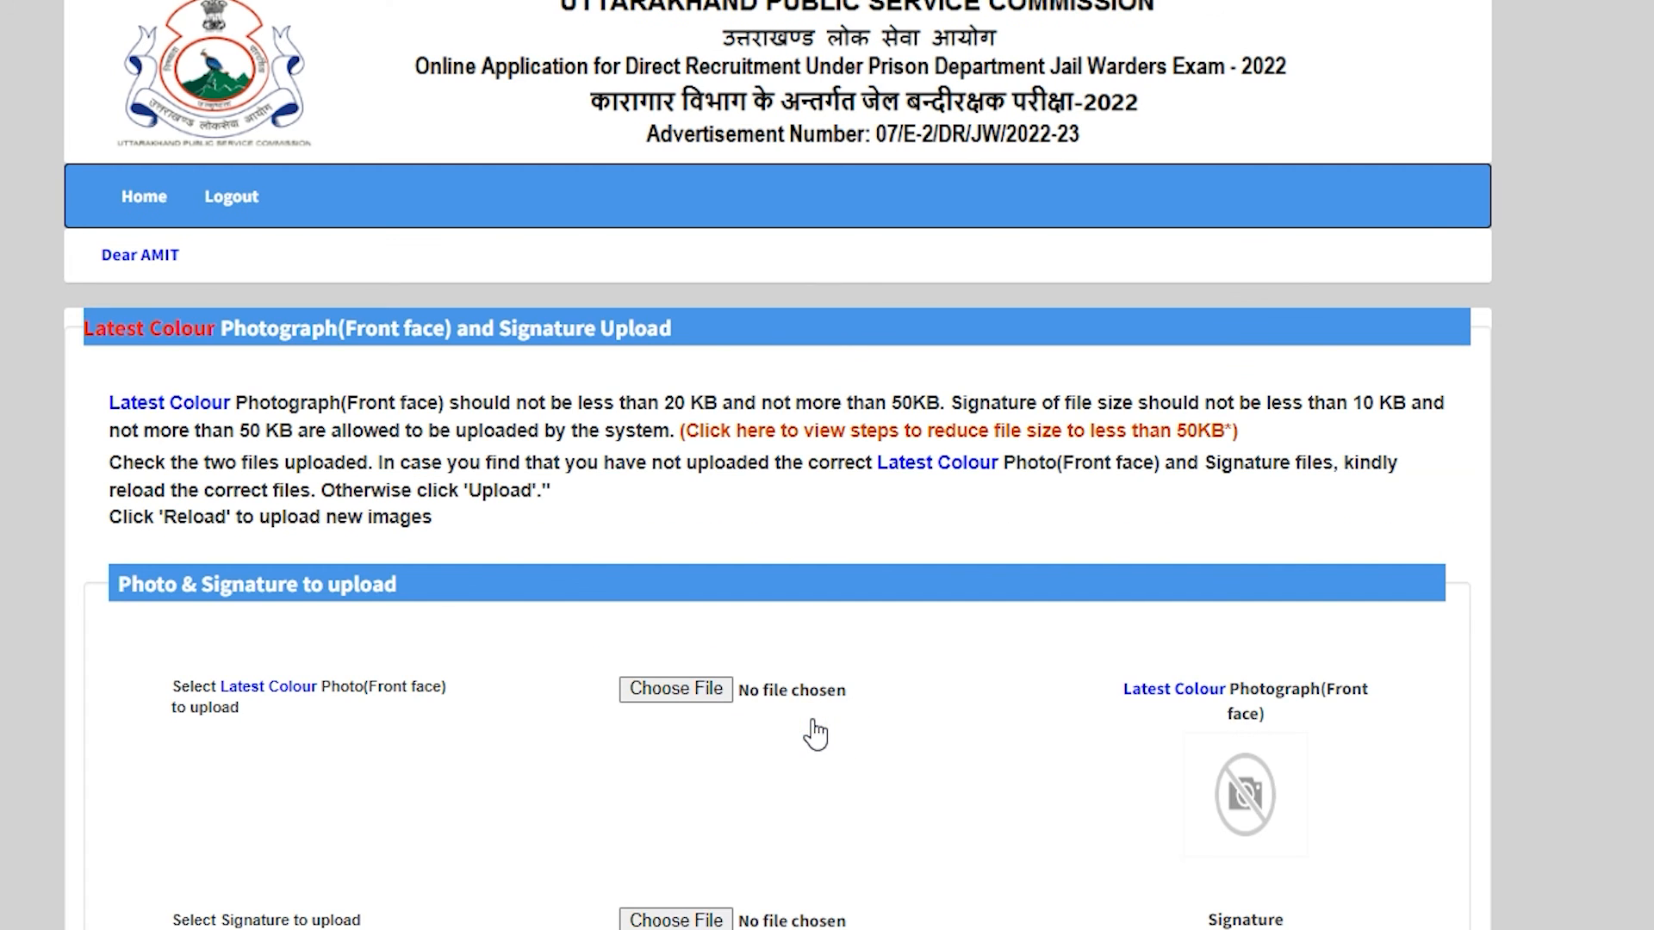
pyautogui.scroll(-3, 756, 705)
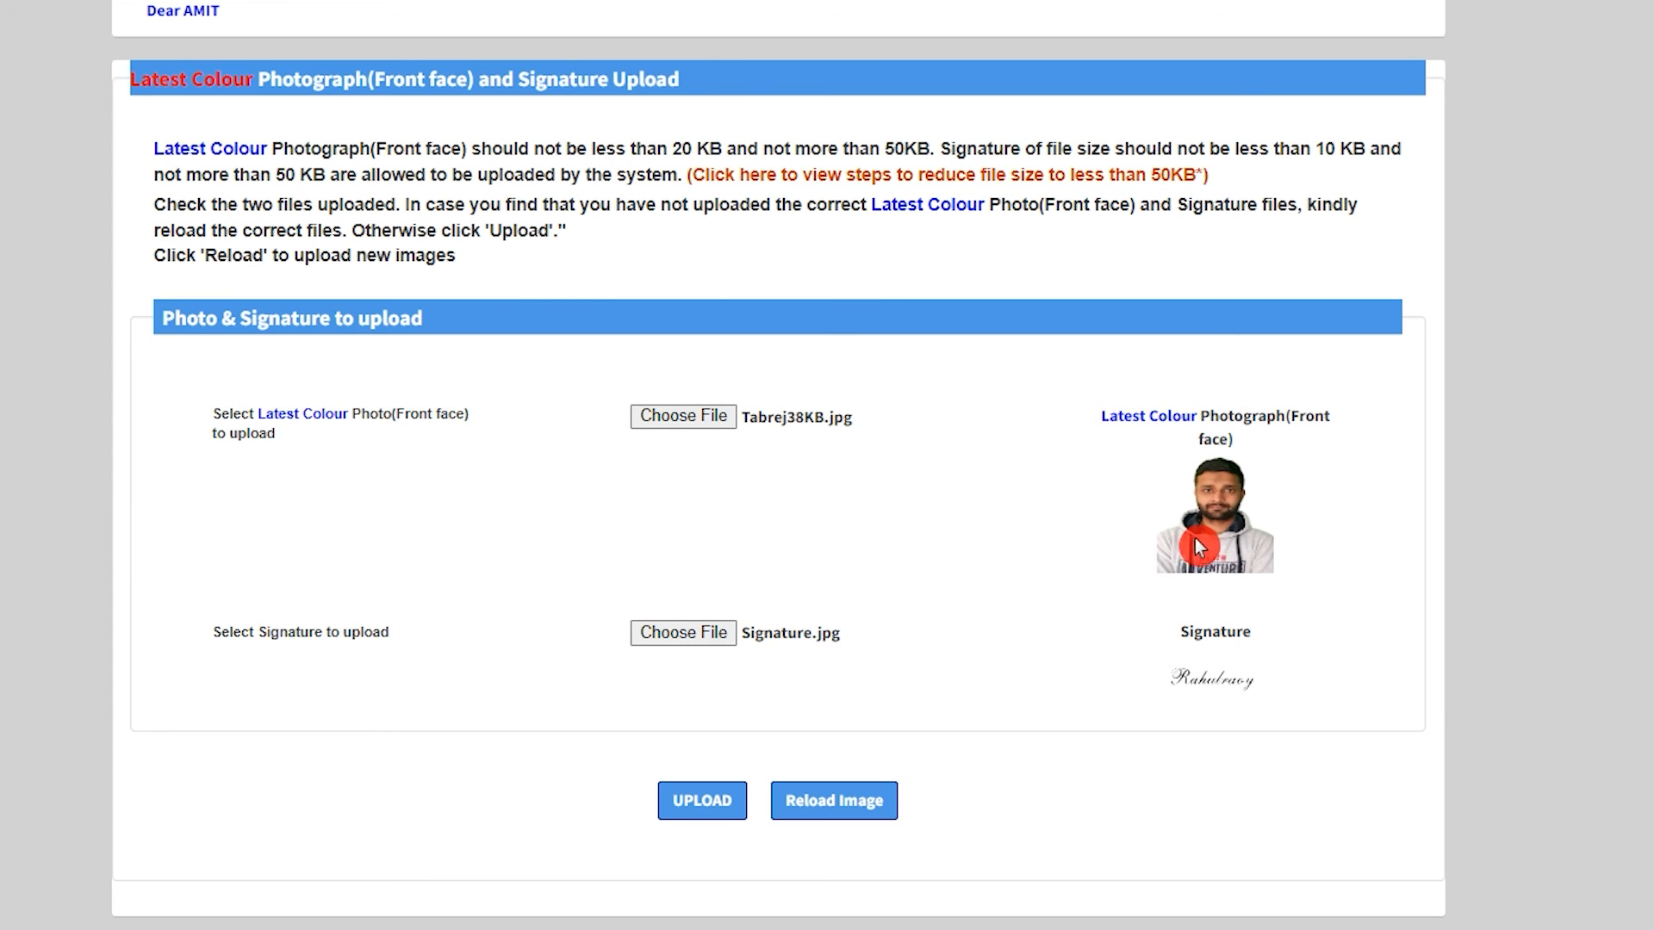
pyautogui.click(702, 798)
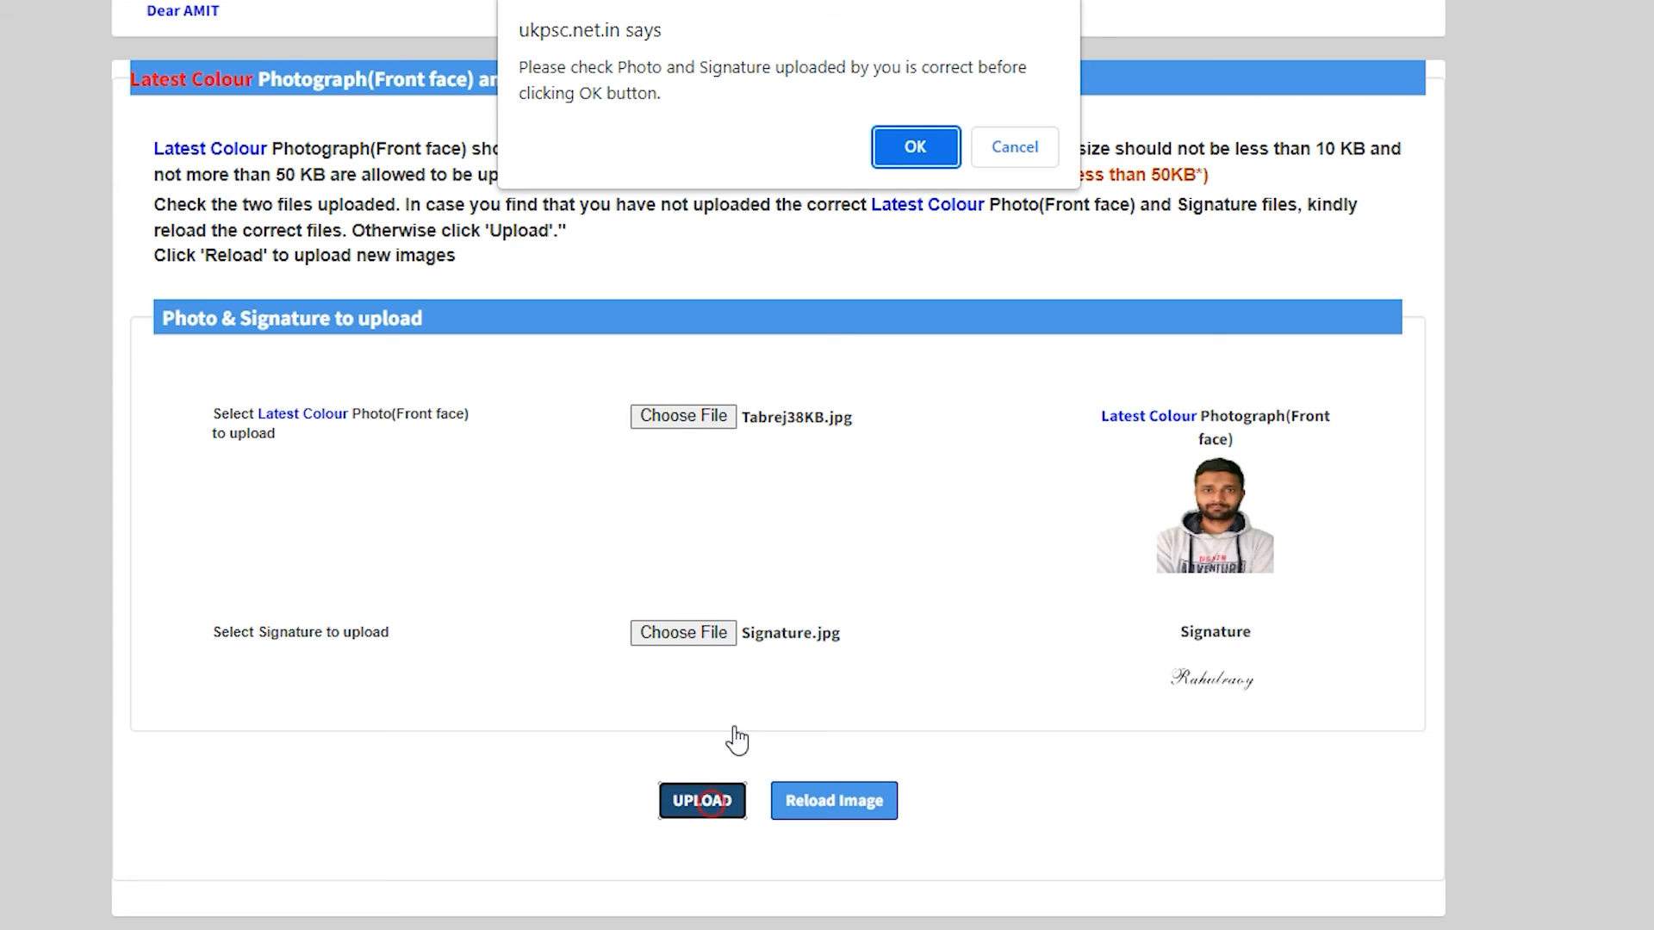
pyautogui.click(903, 150)
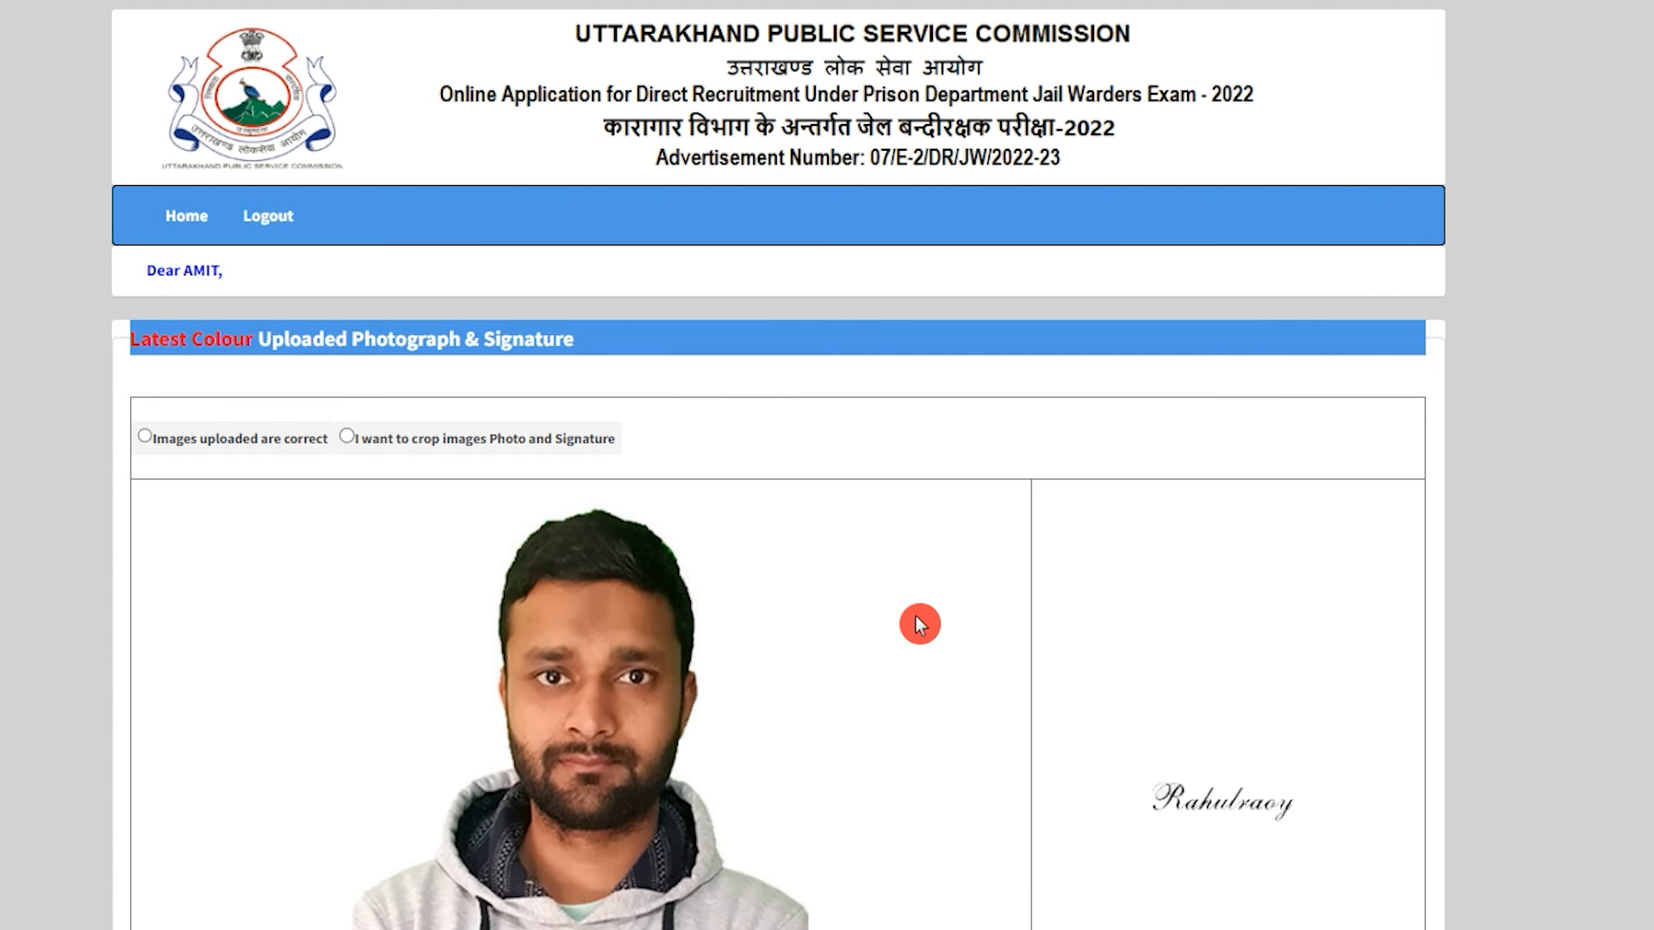
# Confirm the uploaded photo and signature are correct and save them, accepting the confirmation.
pyautogui.scroll(-3, 916, 617)
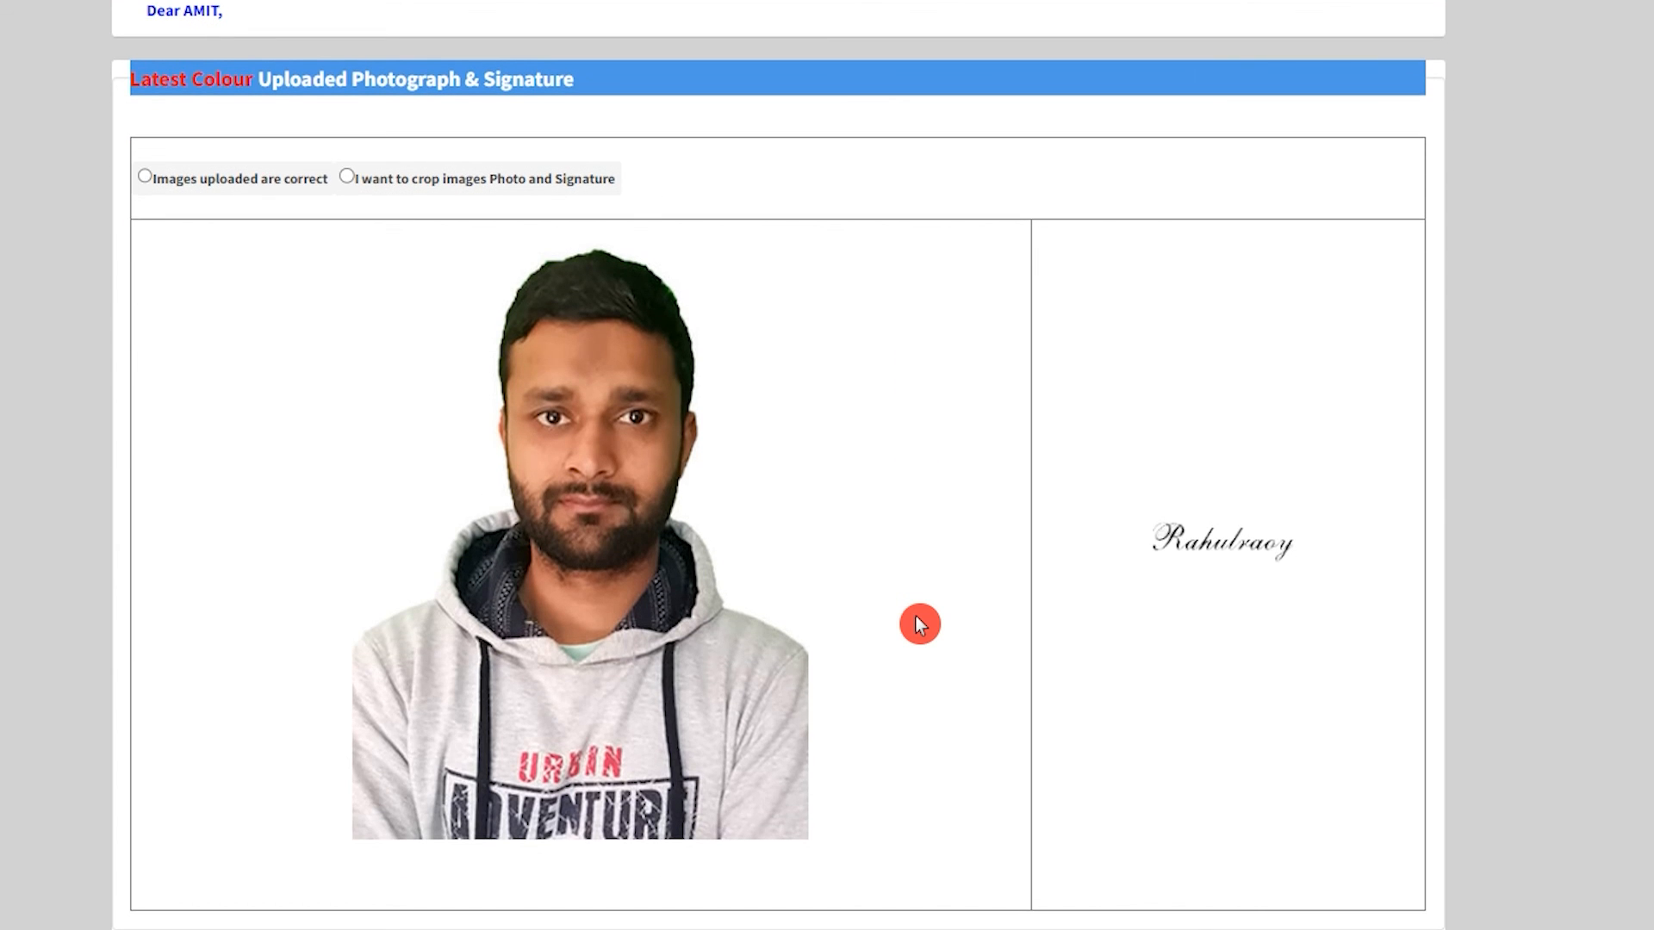
pyautogui.scroll(1, 633, 641)
pyautogui.scroll(2, 634, 642)
pyautogui.click(348, 442)
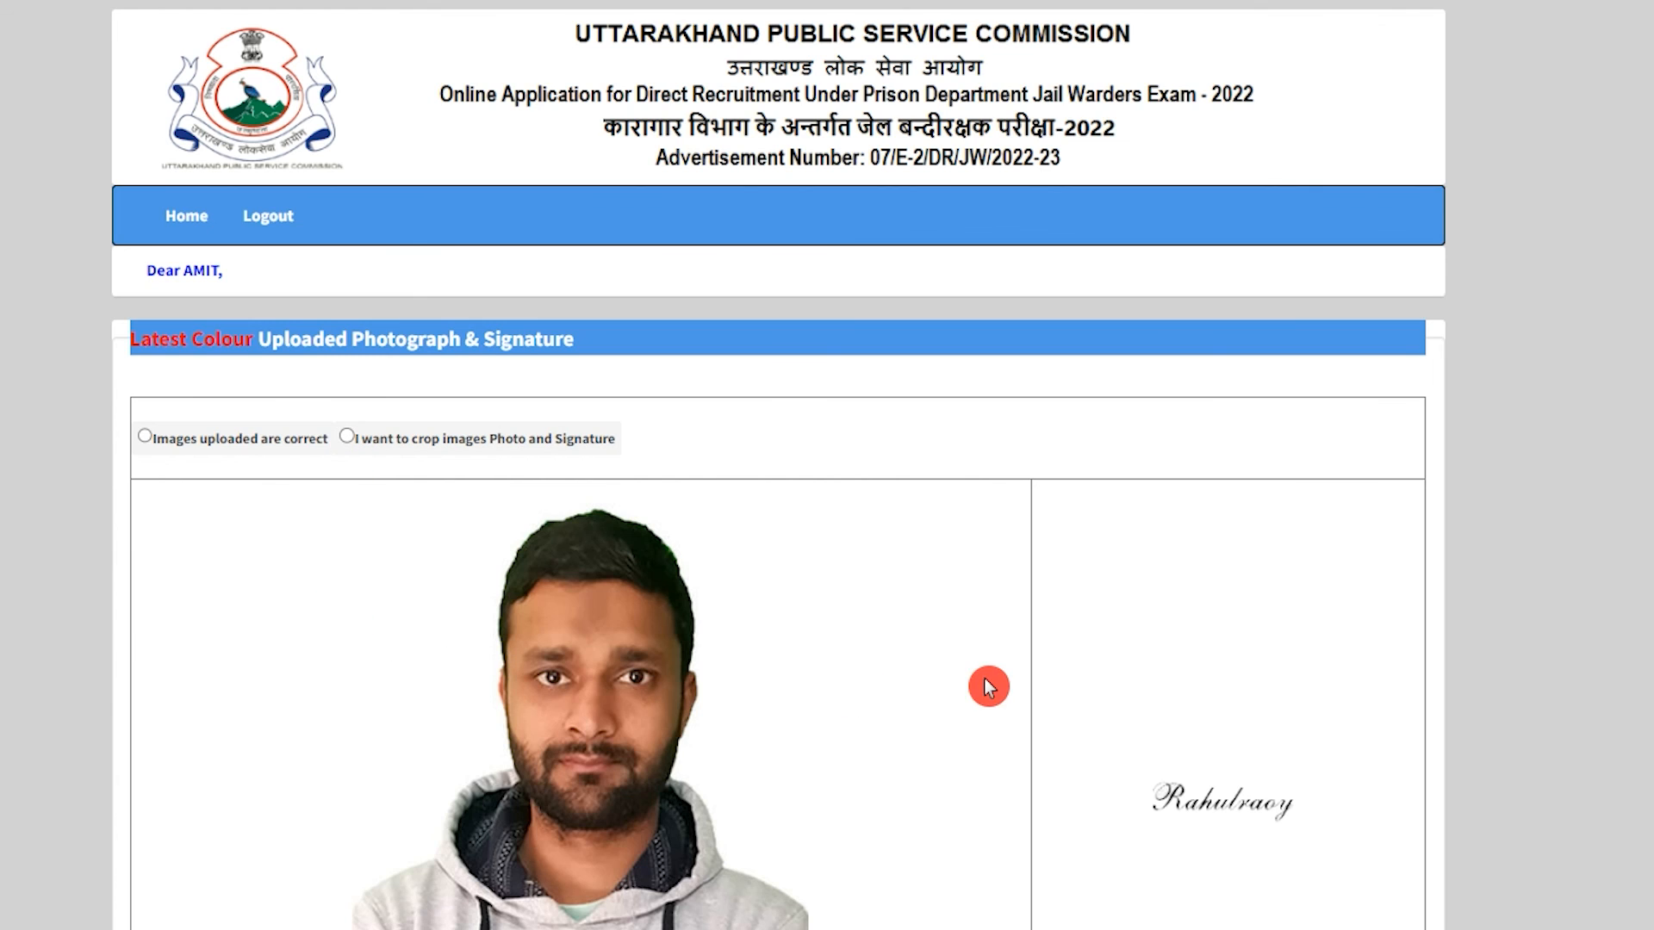
pyautogui.click(147, 438)
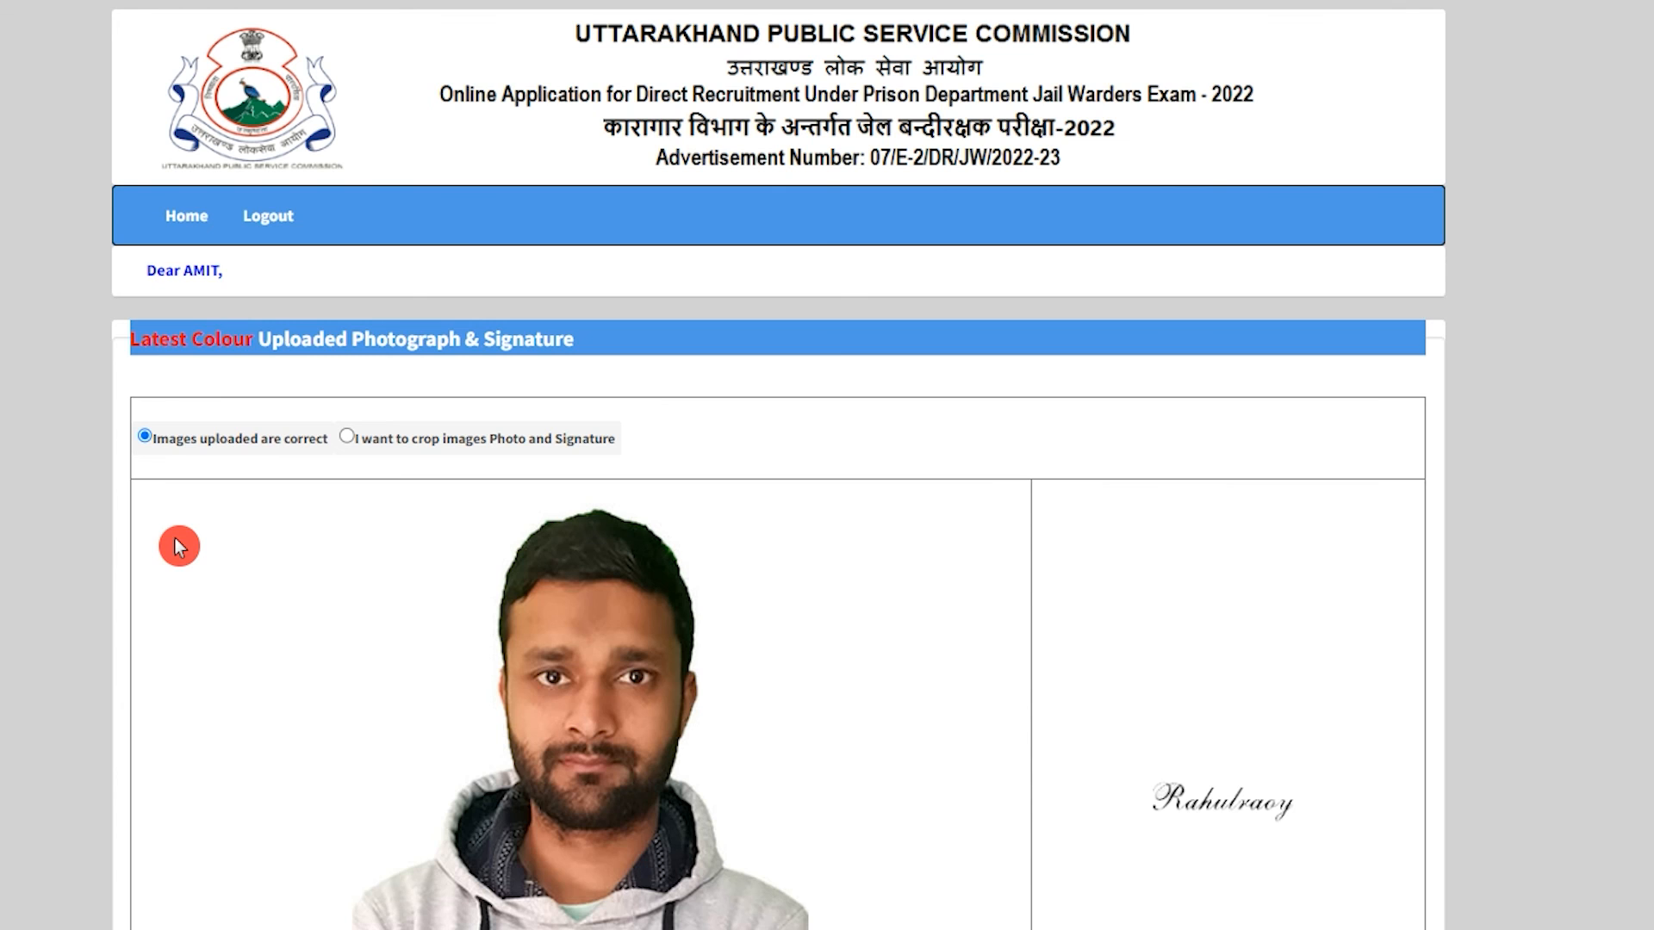
pyautogui.scroll(-5, 395, 639)
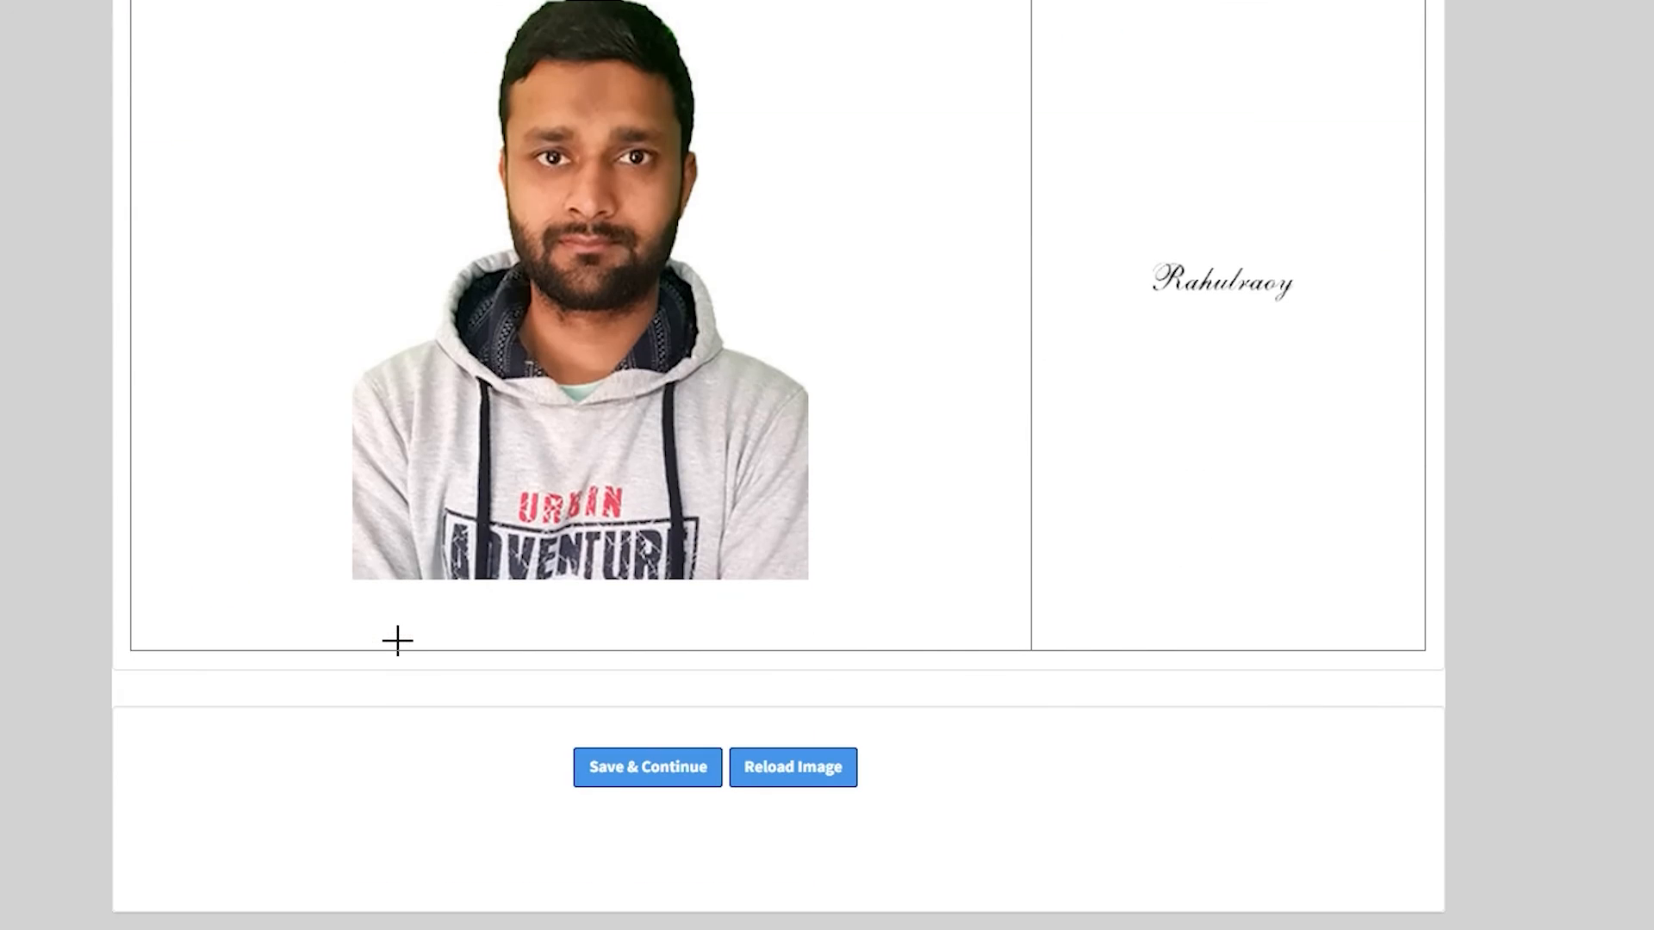
pyautogui.click(636, 788)
pyautogui.click(920, 139)
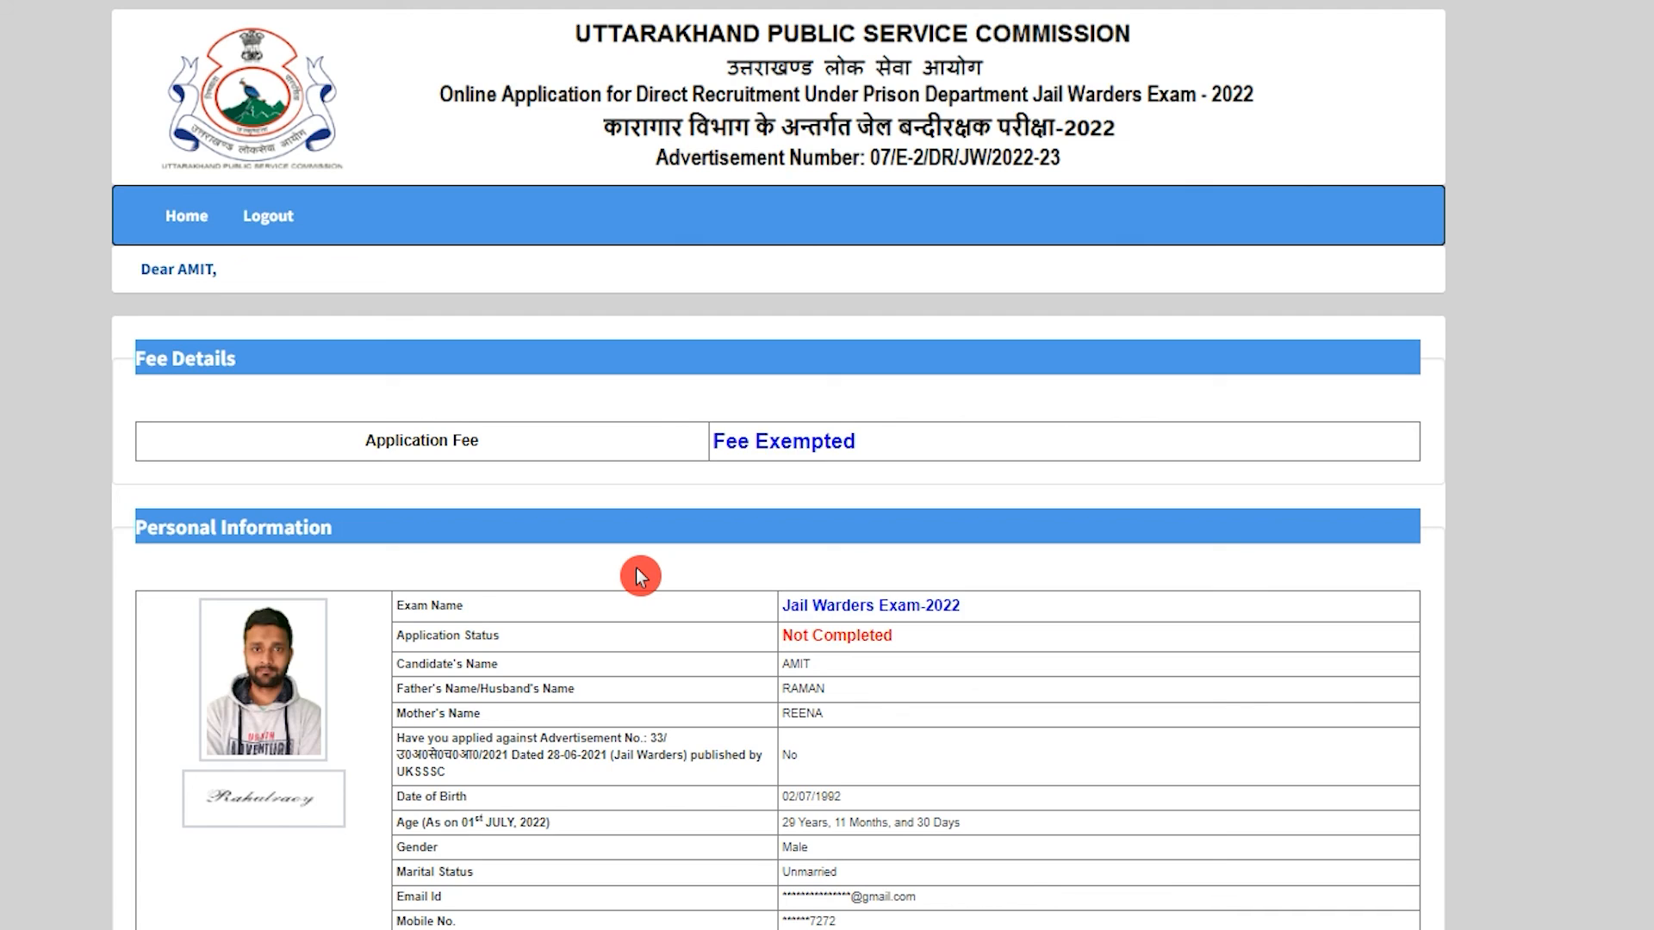
# Accept the eligibility and truthfulness declarations and confirm final submission of the Jail Warder application.
pyautogui.scroll(-20, 638, 570)
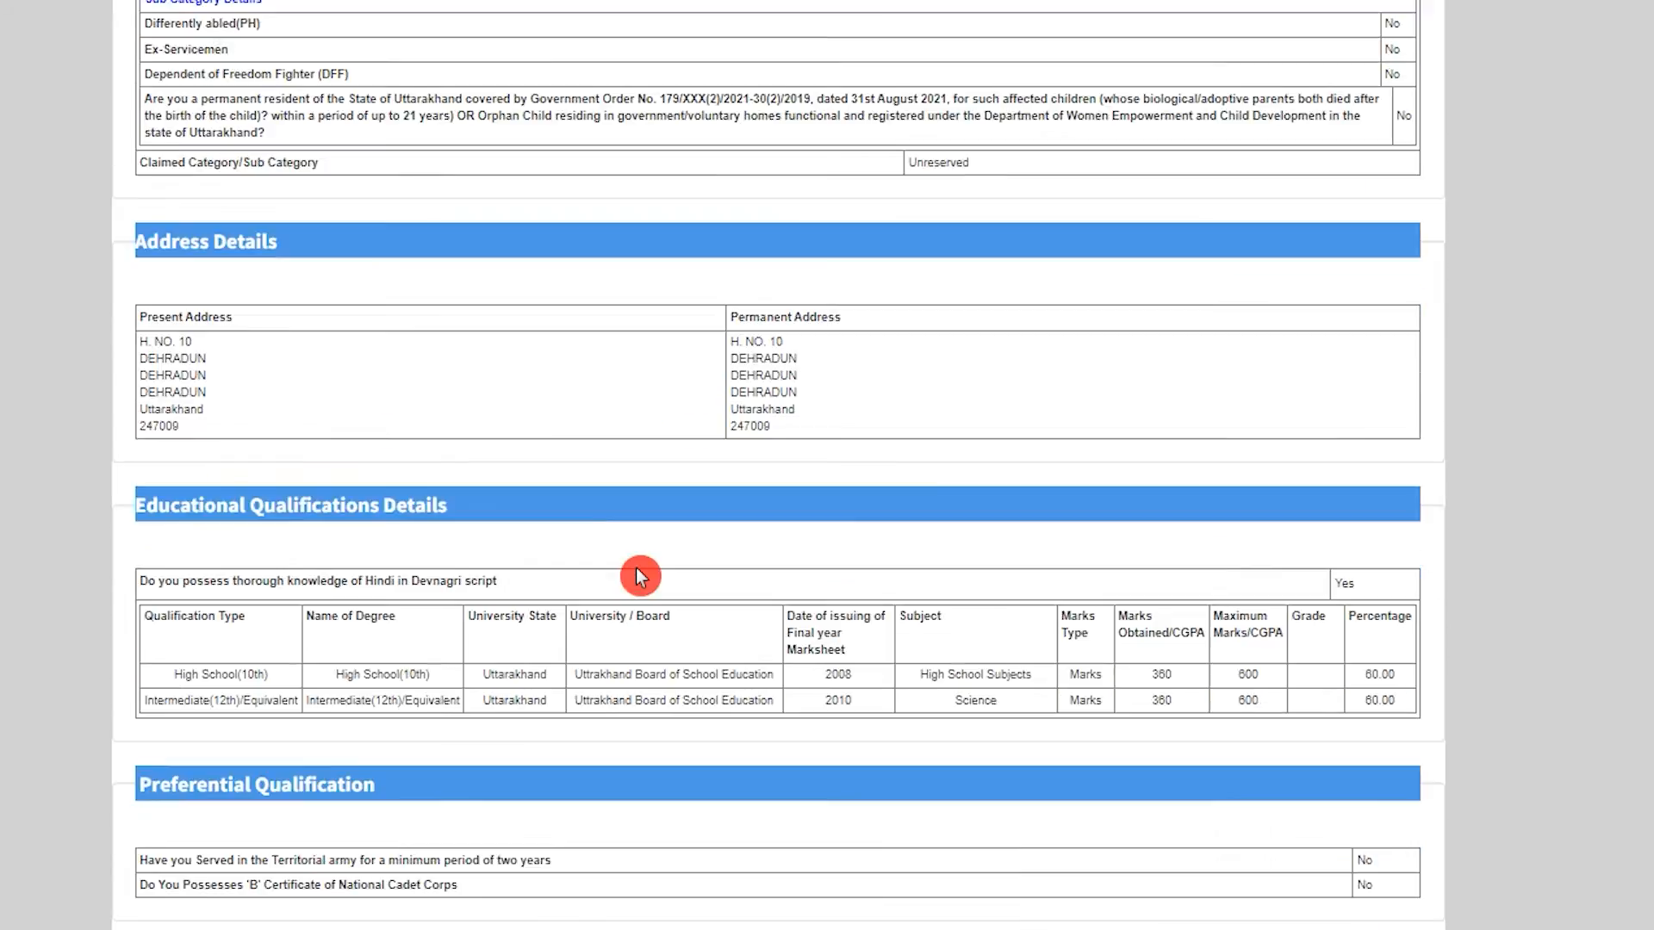
pyautogui.scroll(-15, 638, 571)
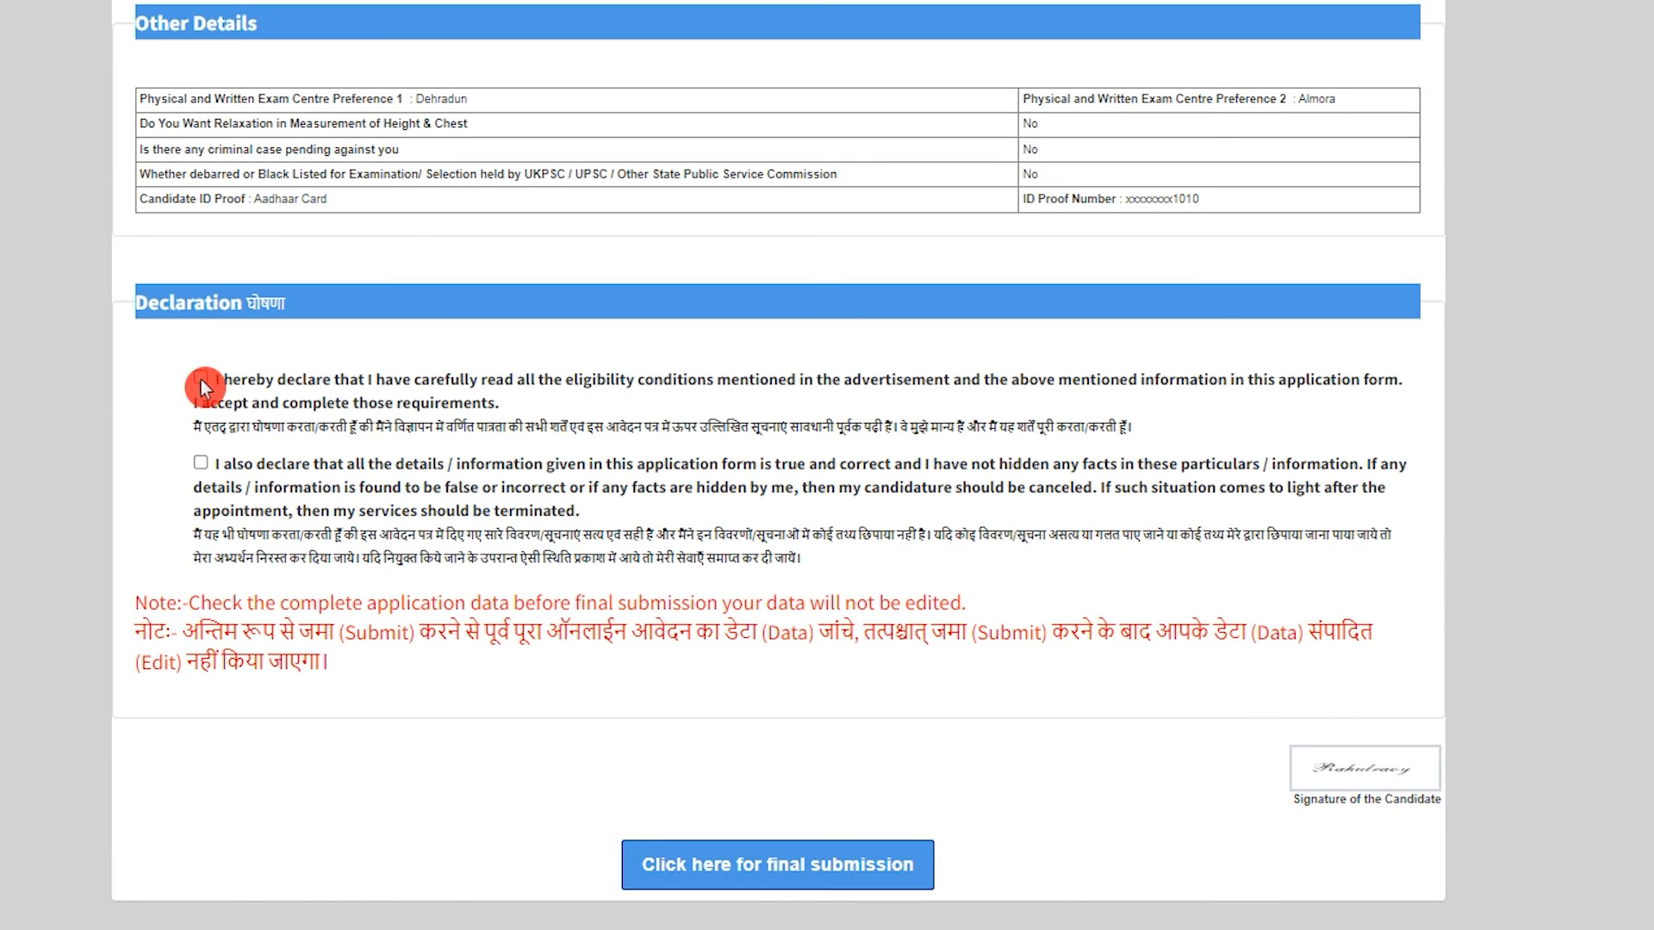
pyautogui.click(200, 379)
pyautogui.click(201, 463)
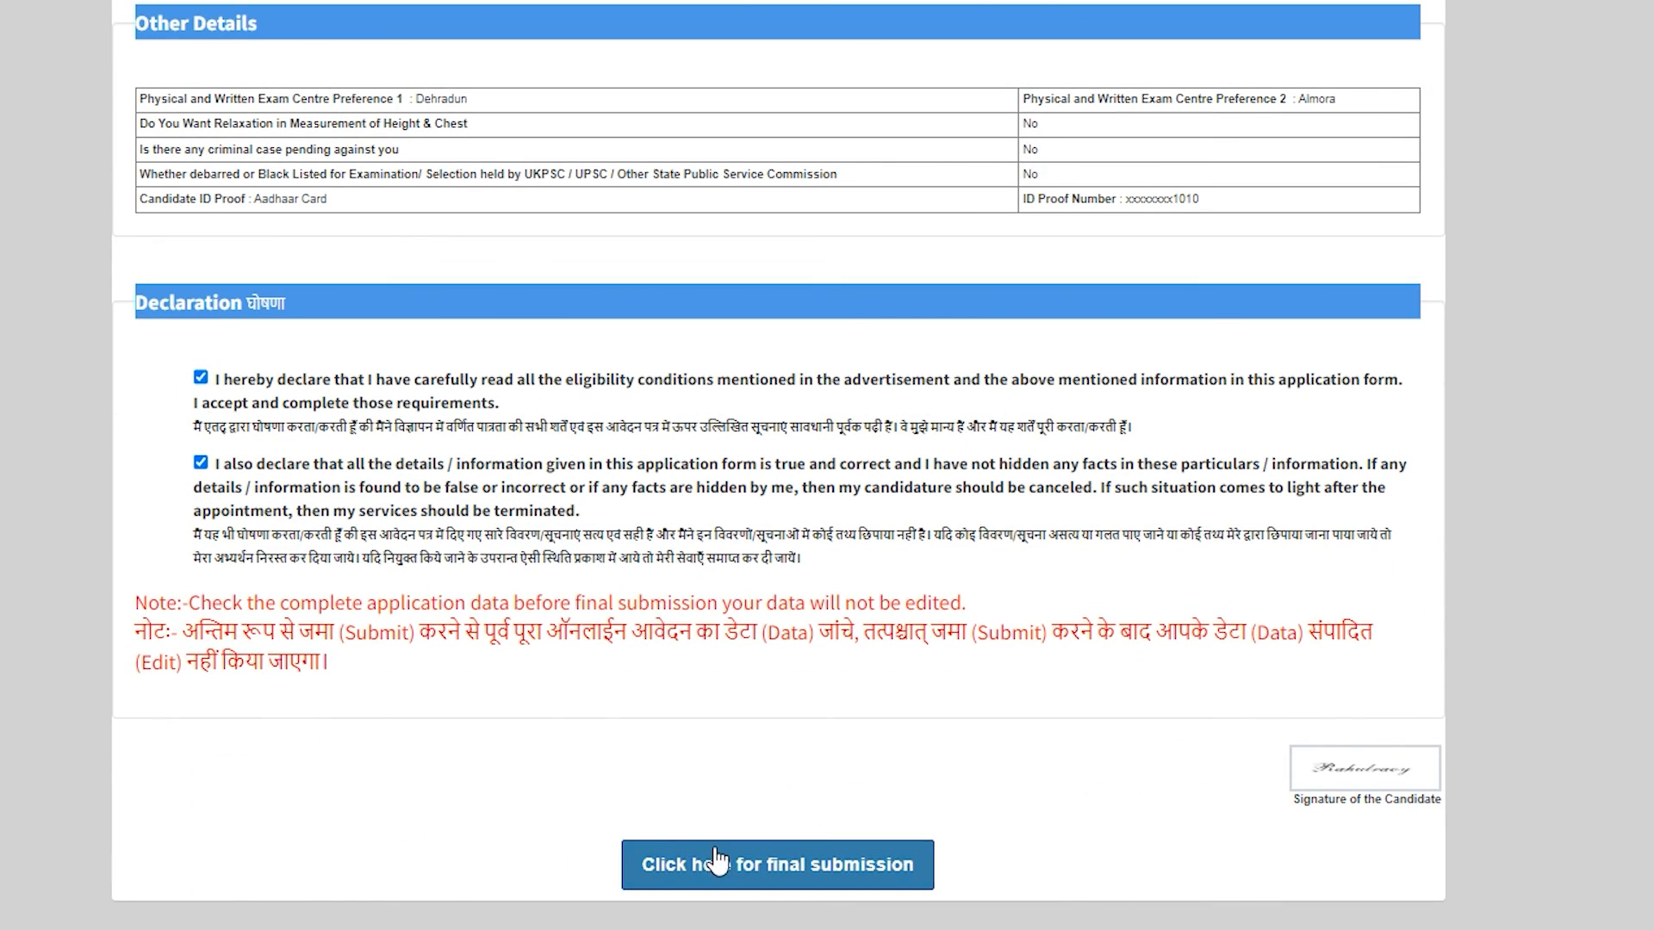
pyautogui.click(769, 870)
pyautogui.click(905, 147)
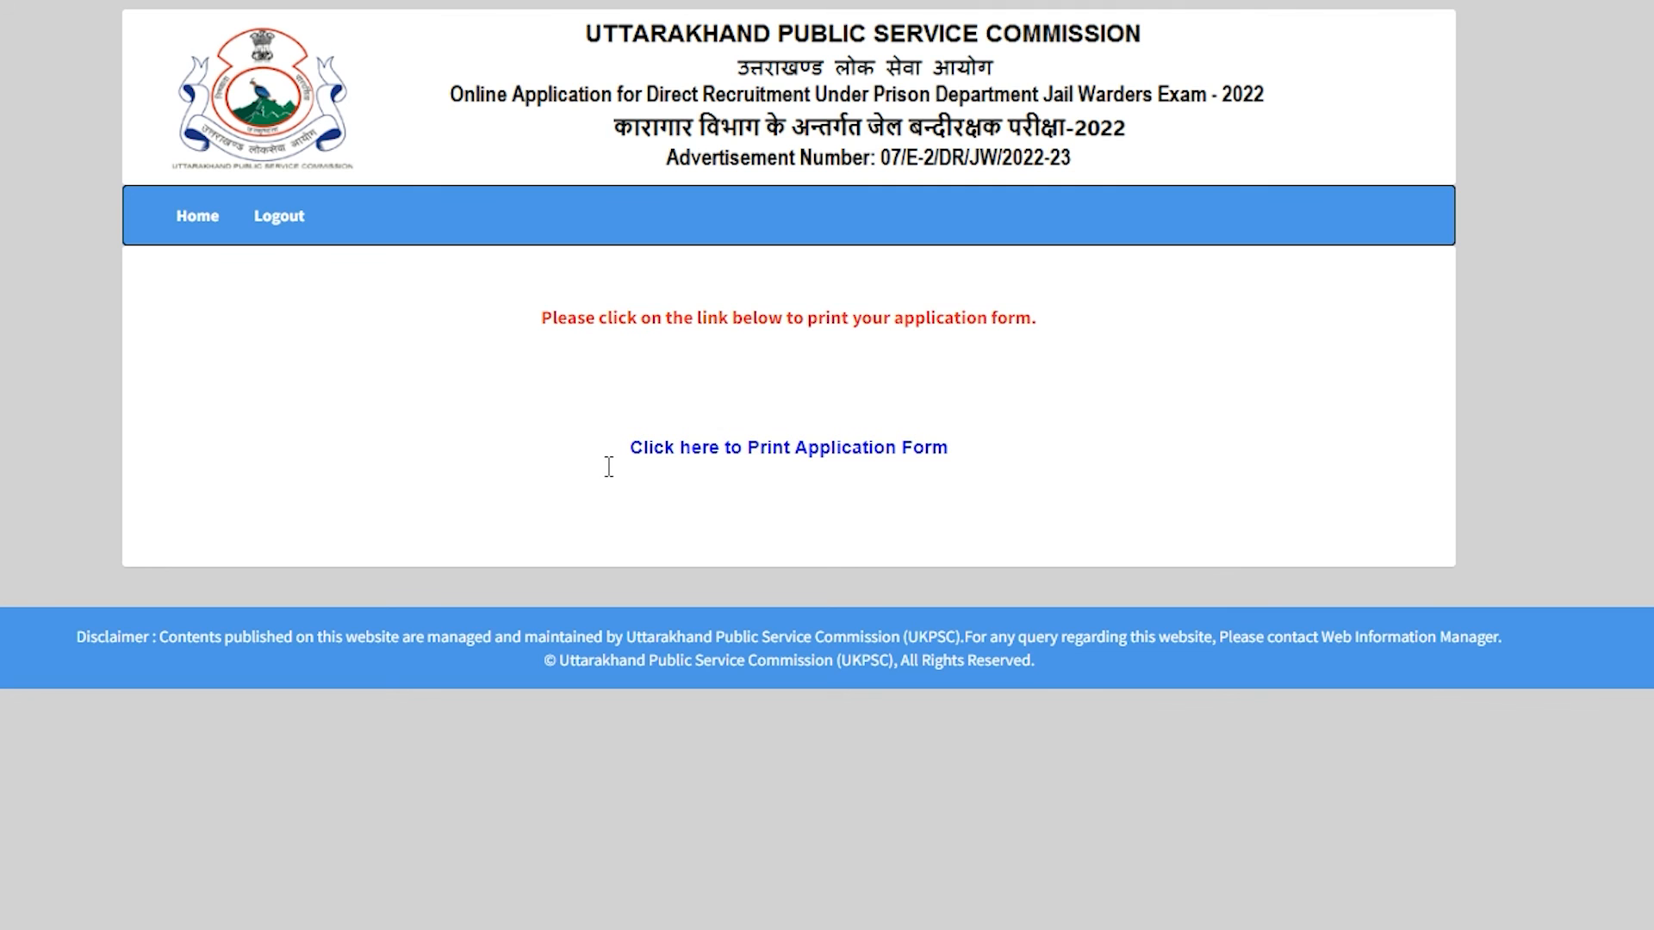
# Open the printable application form showing status Completed, Fee Exempted and submitted date 15/11/2022.
pyautogui.click(773, 451)
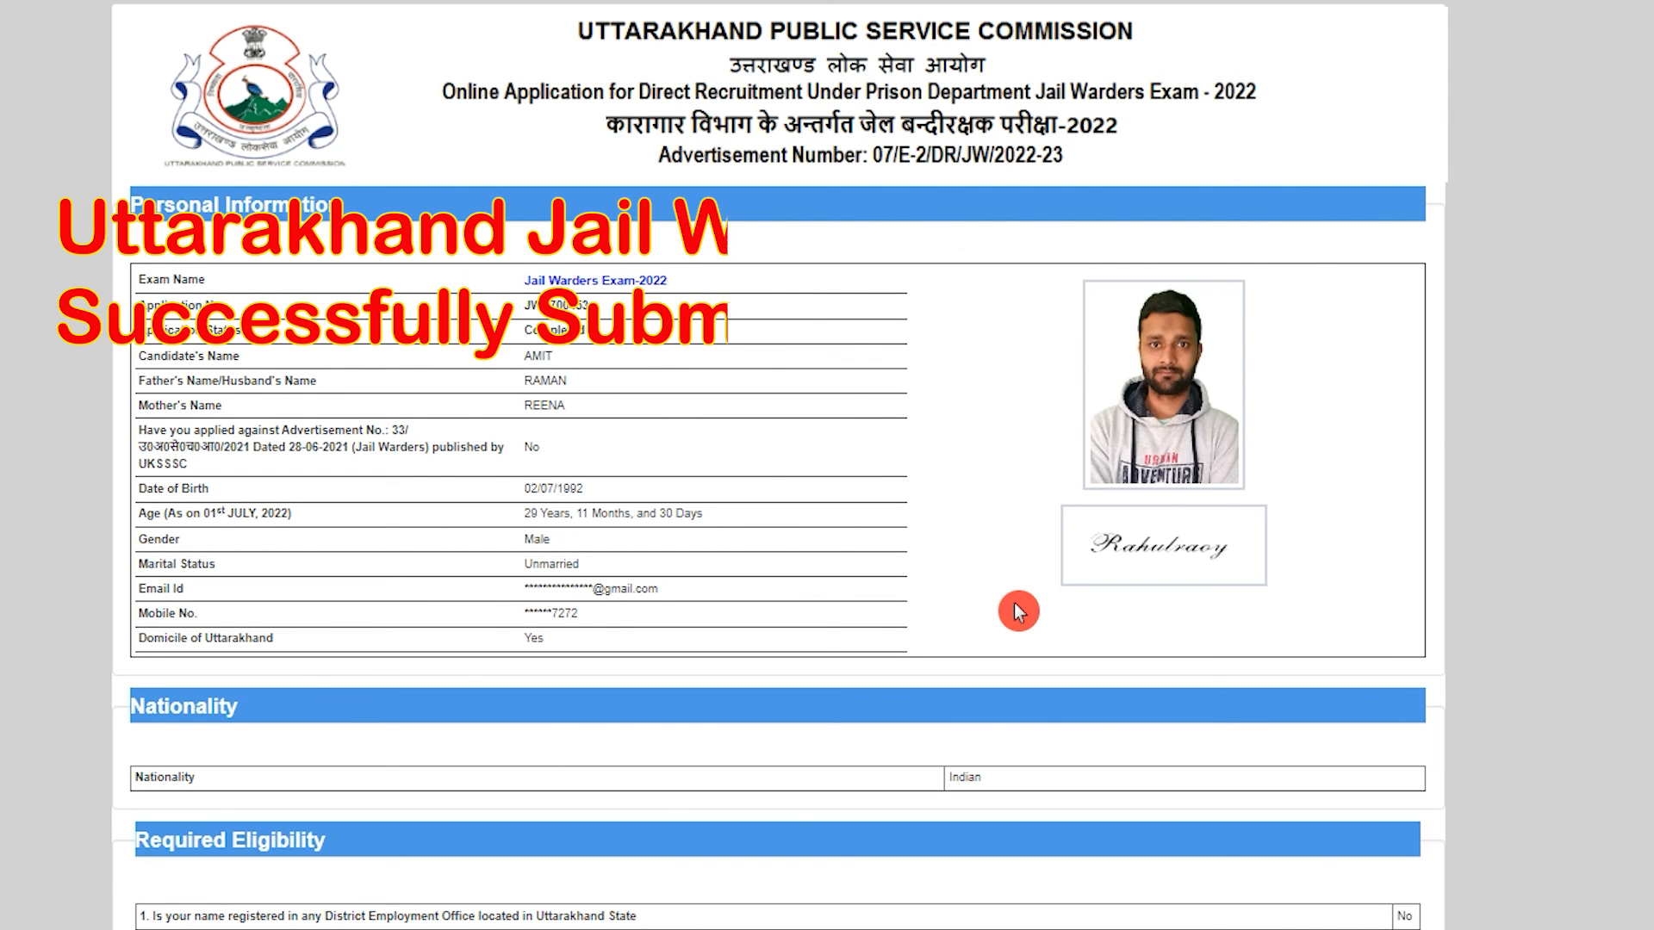
pyautogui.scroll(-15, 934, 583)
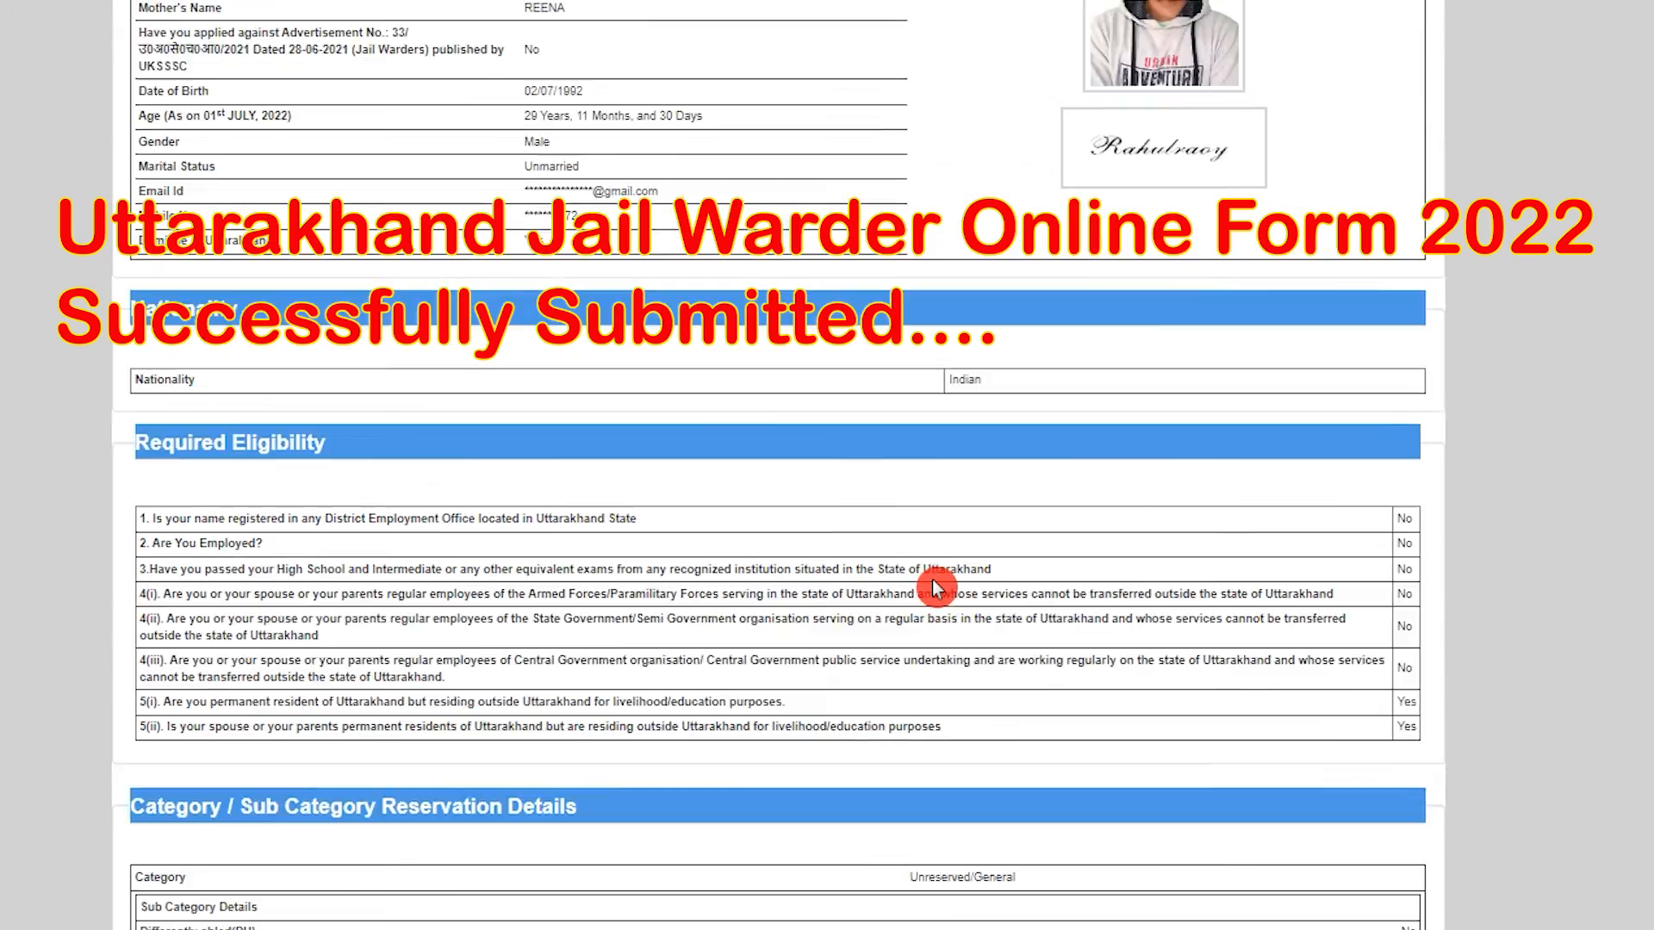
pyautogui.scroll(-6, 933, 584)
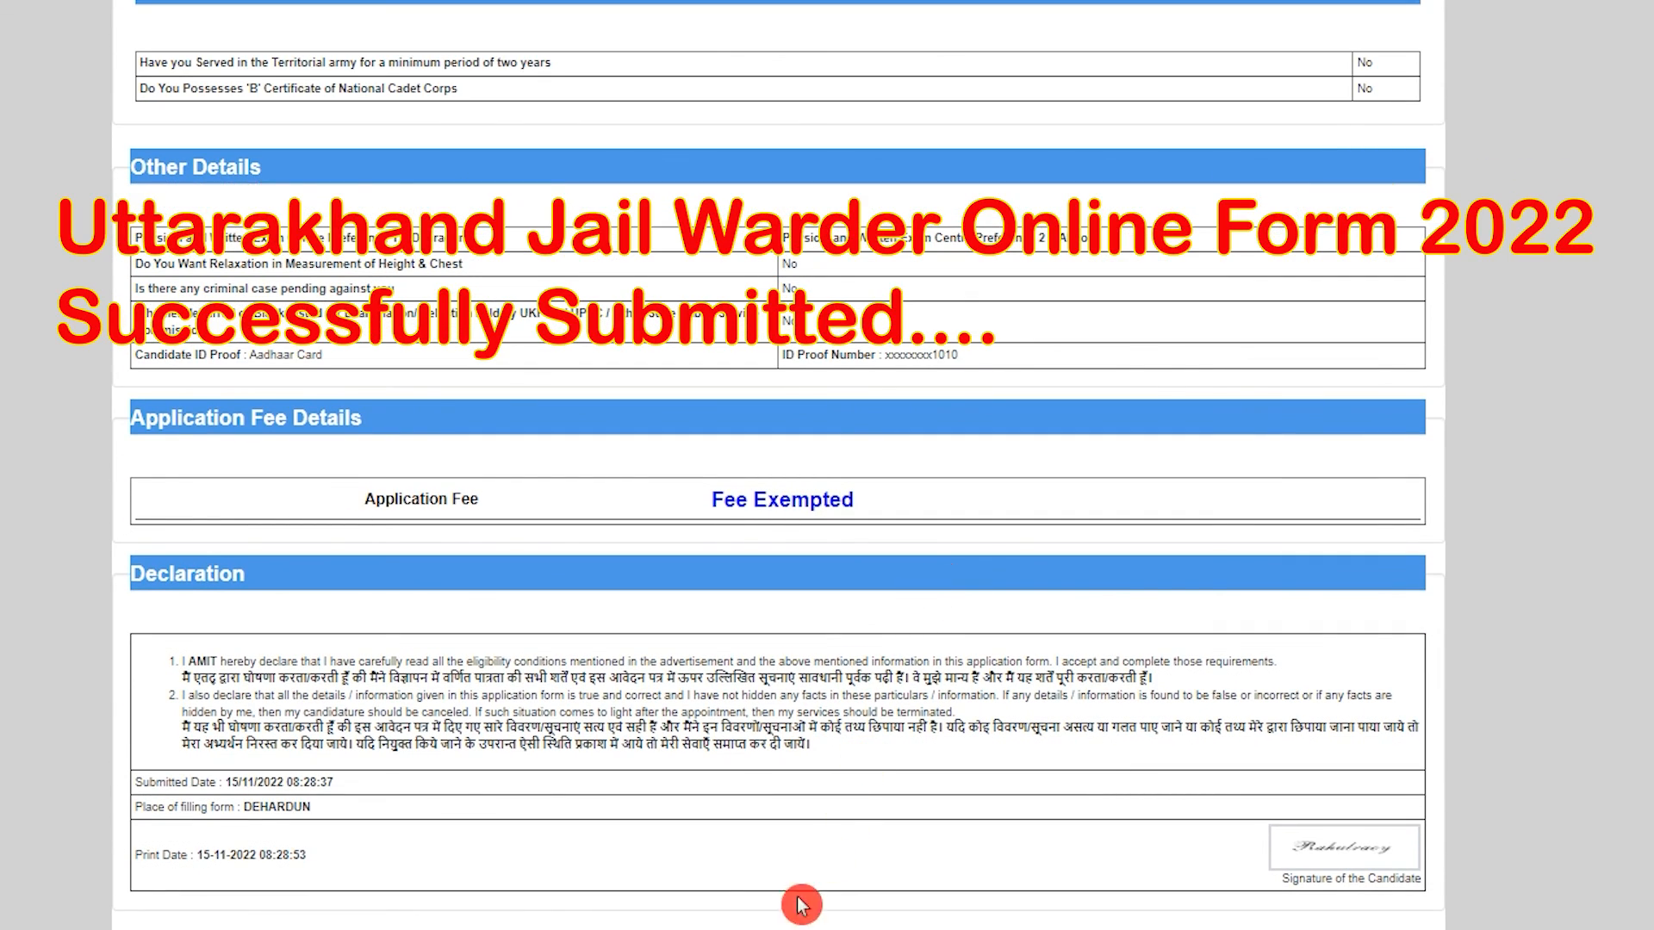
# Preview printing the application form with Ctrl+P, then cancel without printing.
pyautogui.hotkey('ctrl', 'p')
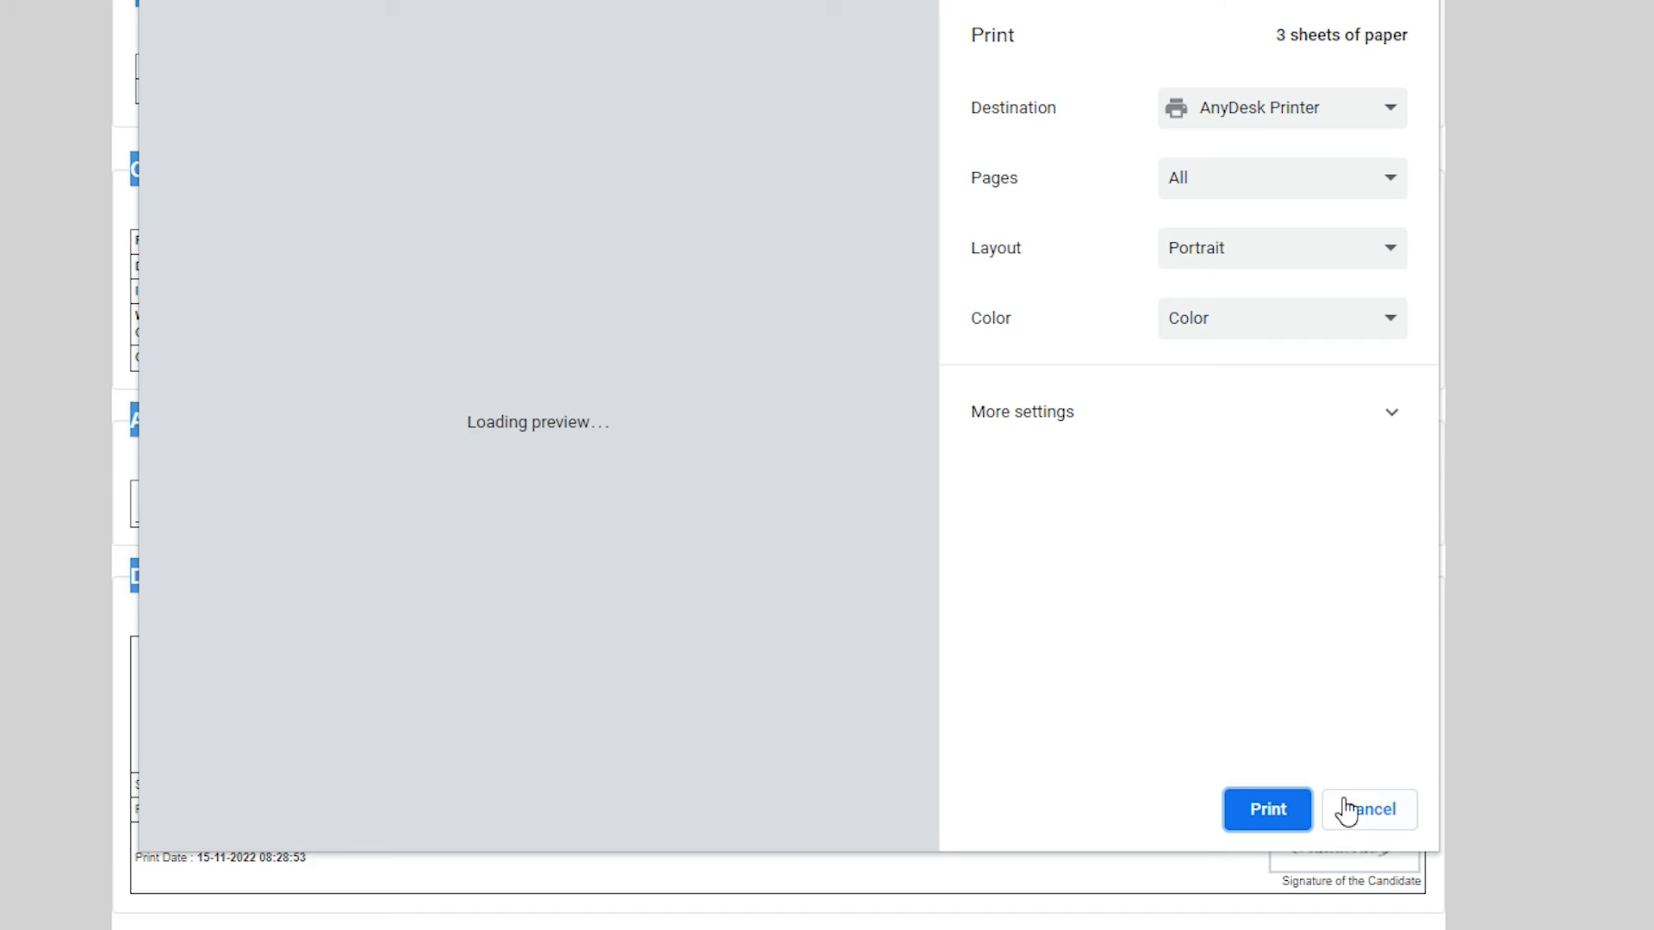
pyautogui.click(1352, 807)
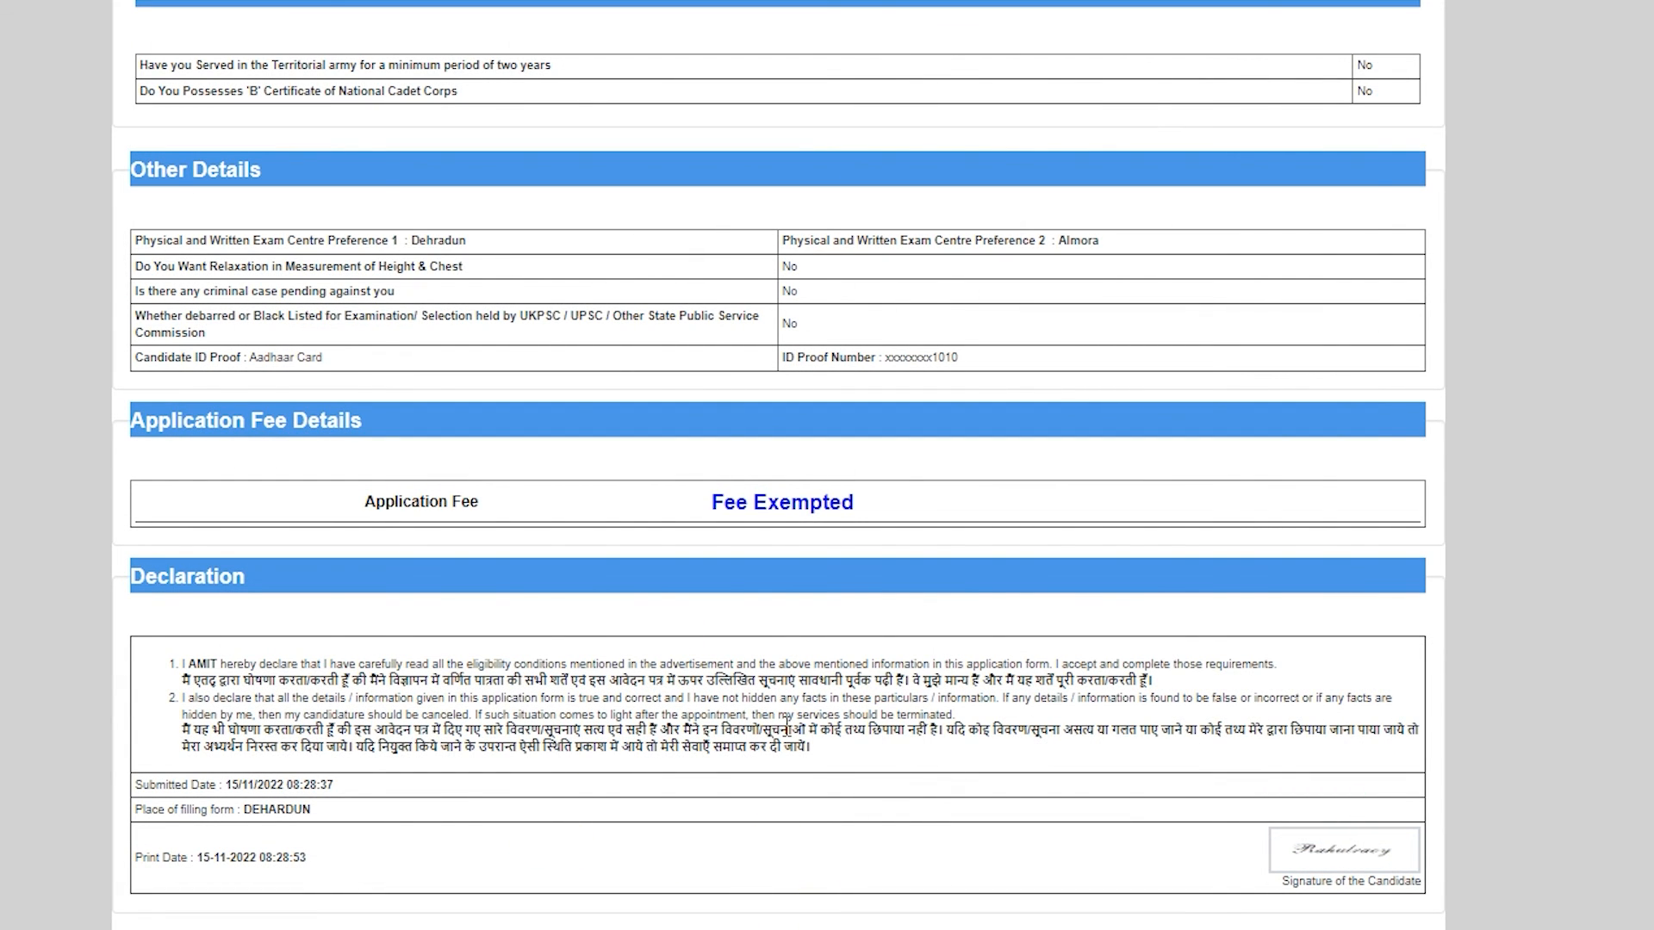
pyautogui.scroll(15, 713, 764)
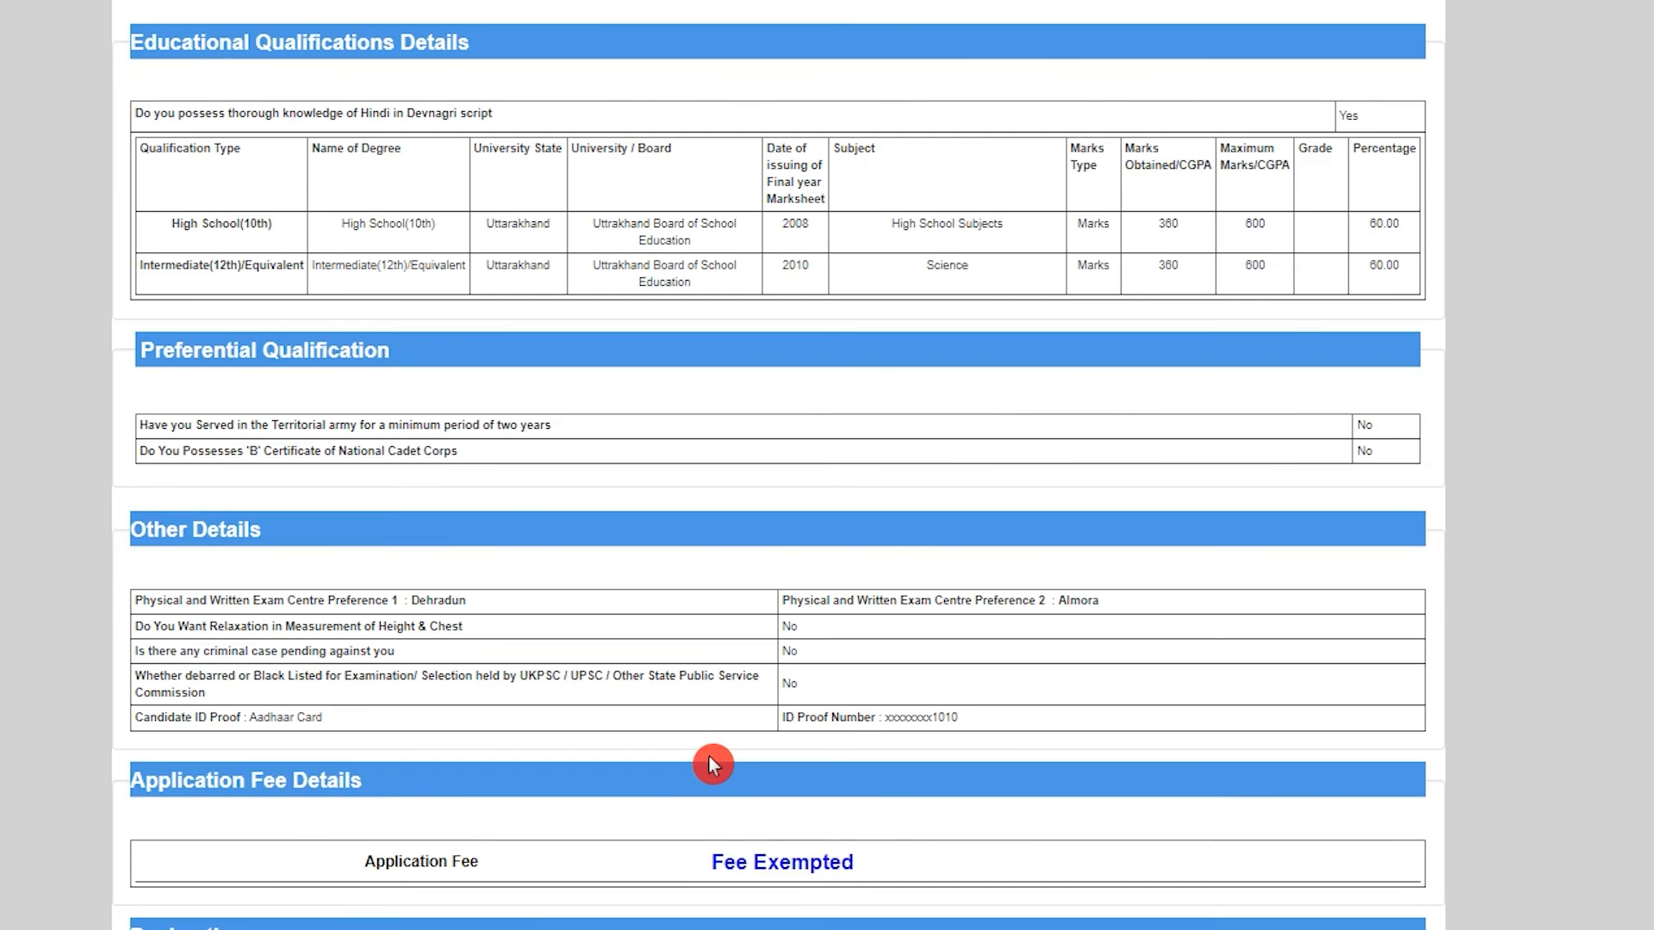
pyautogui.scroll(6, 683, 492)
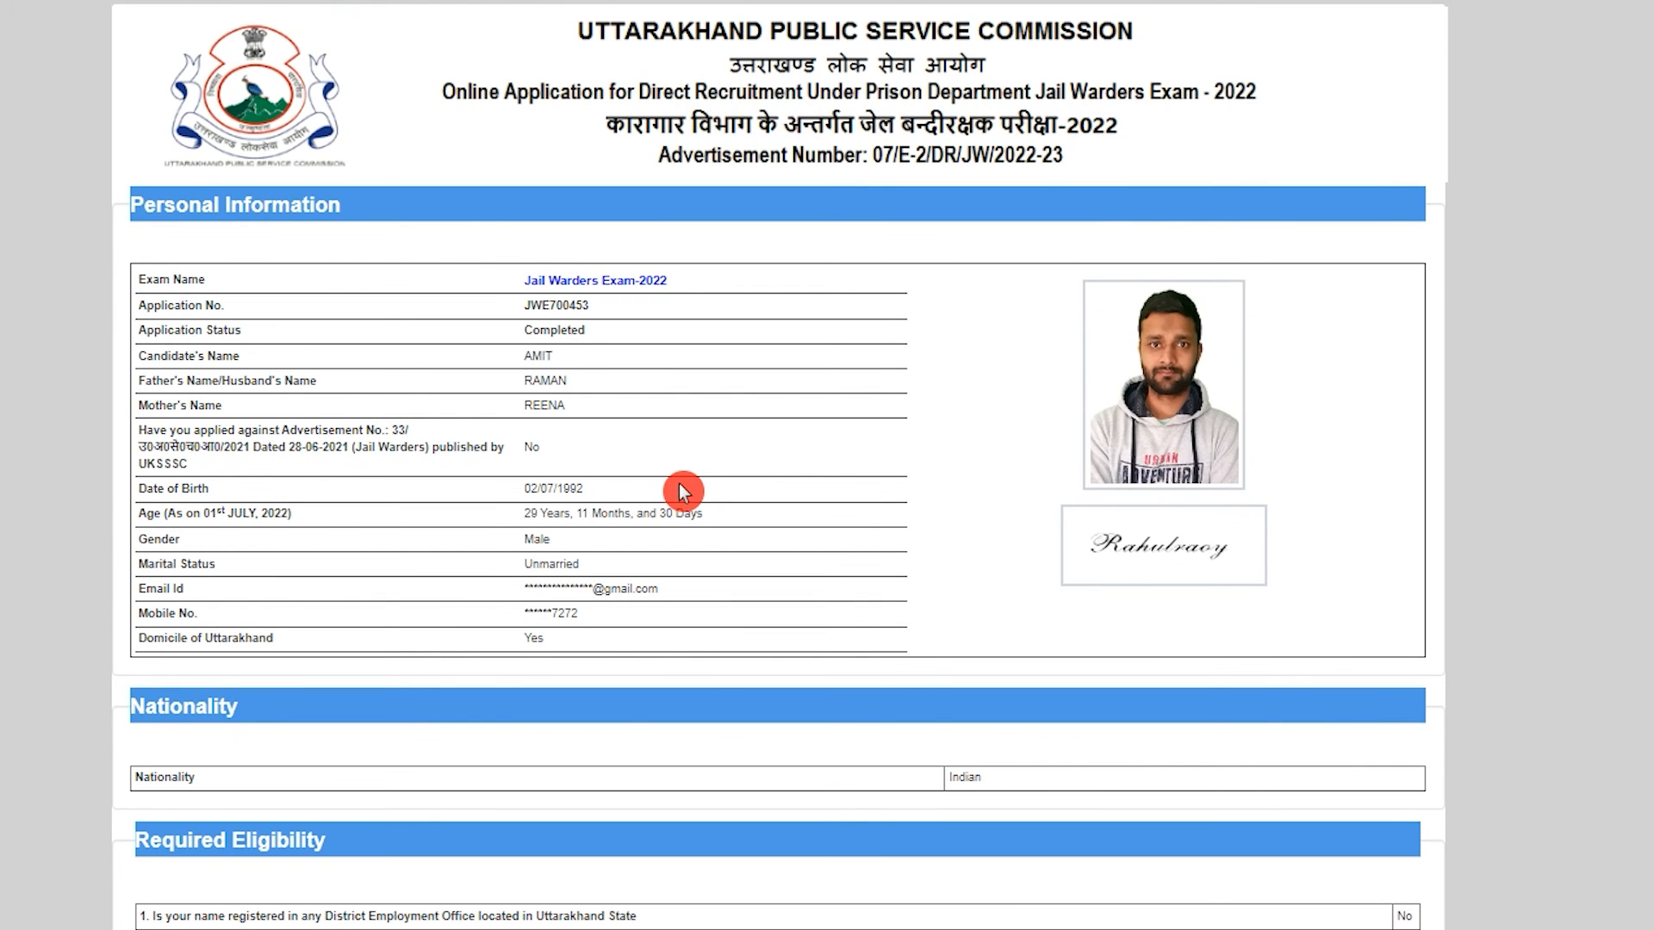